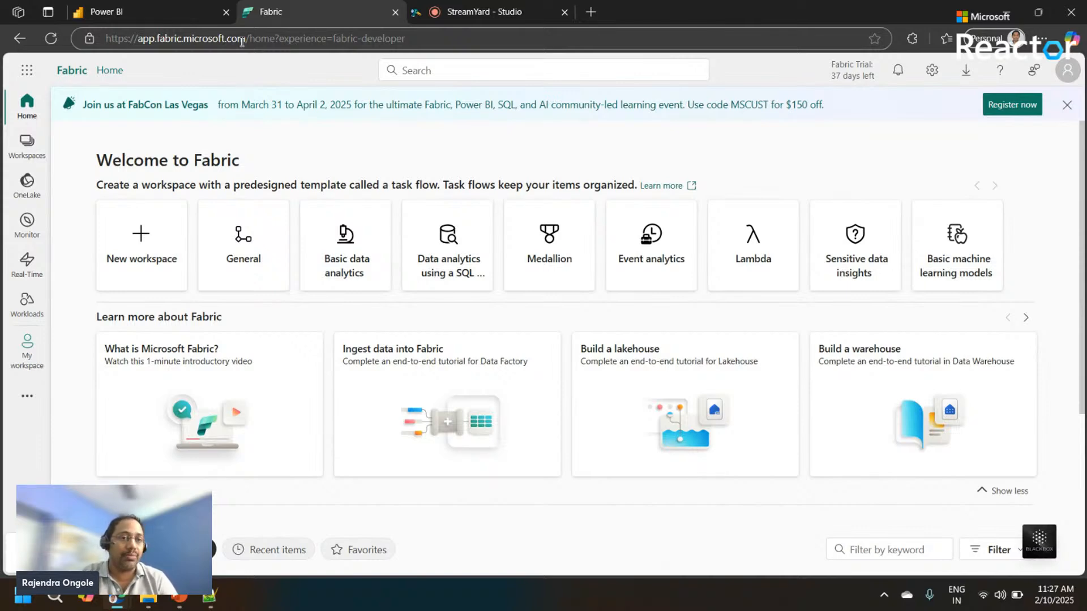
Compare the Power BI home page and its experience switcher with the Fabric home page
click(129, 6)
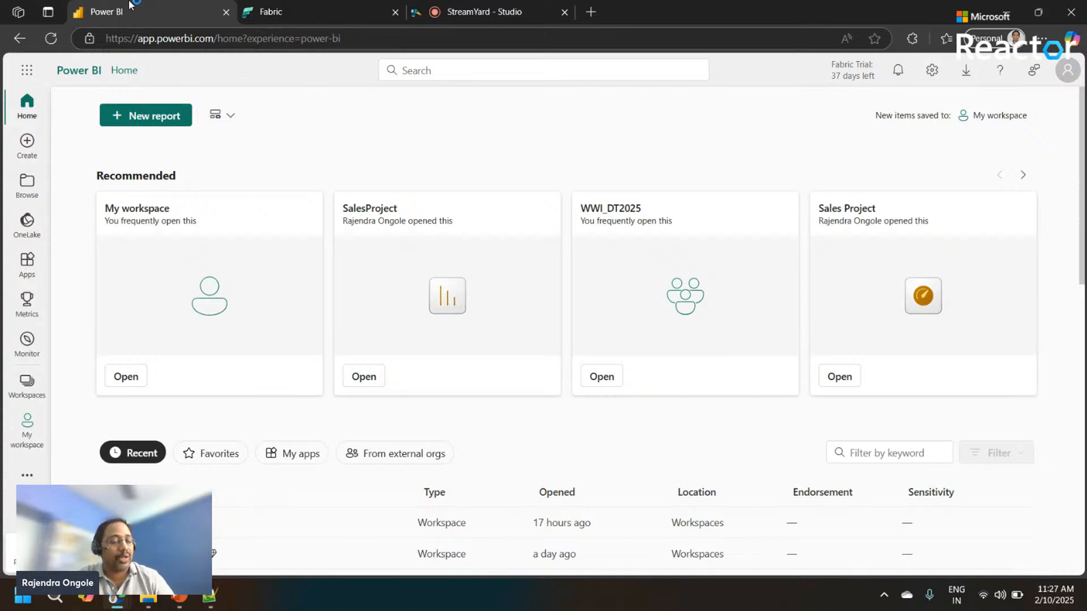
click(11, 558)
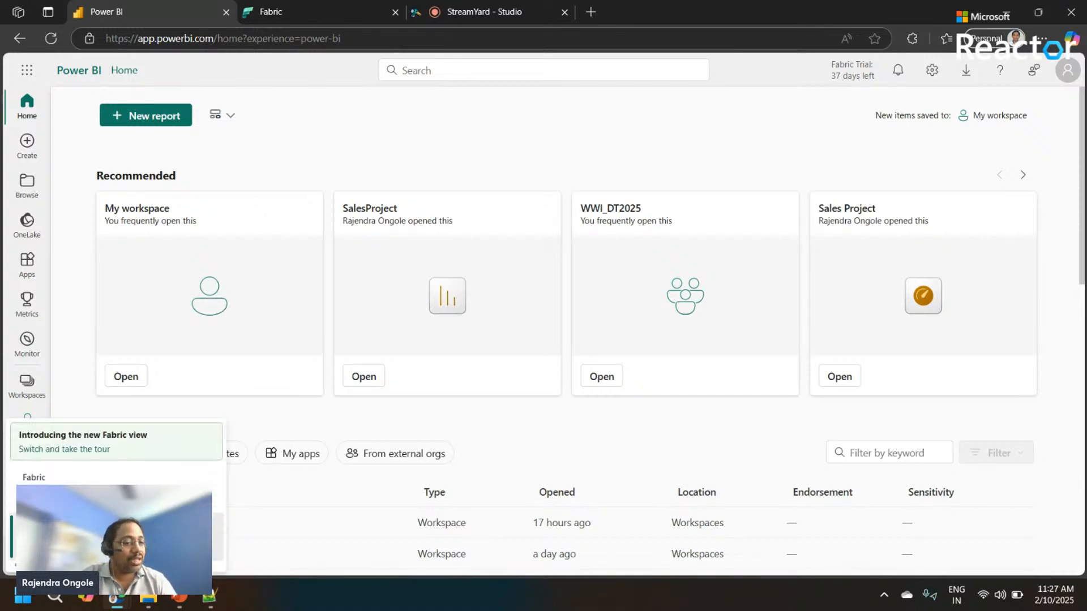
click(80, 354)
click(12, 553)
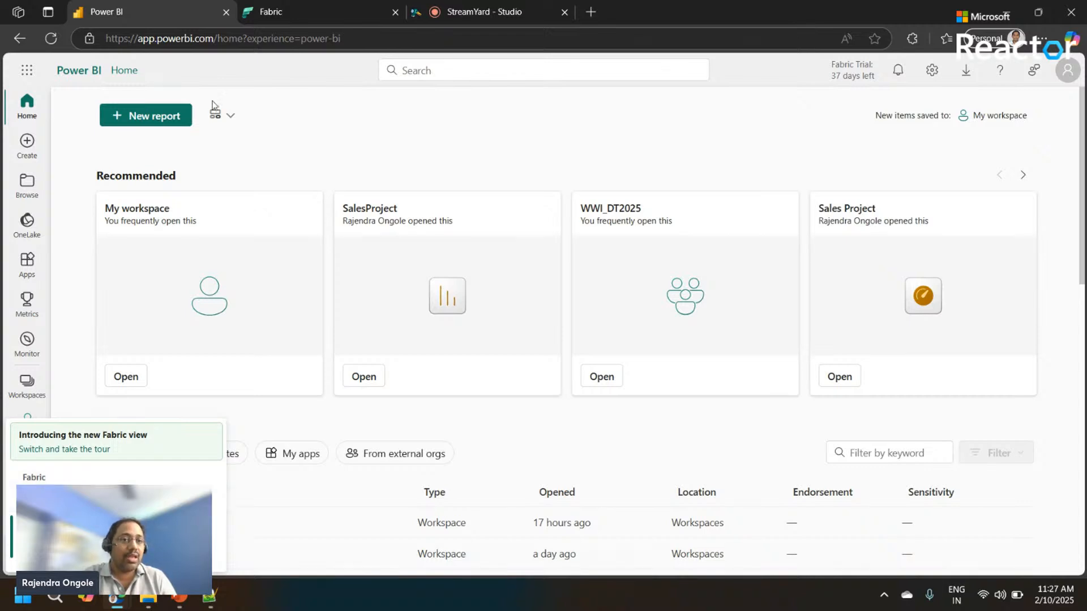
click(272, 8)
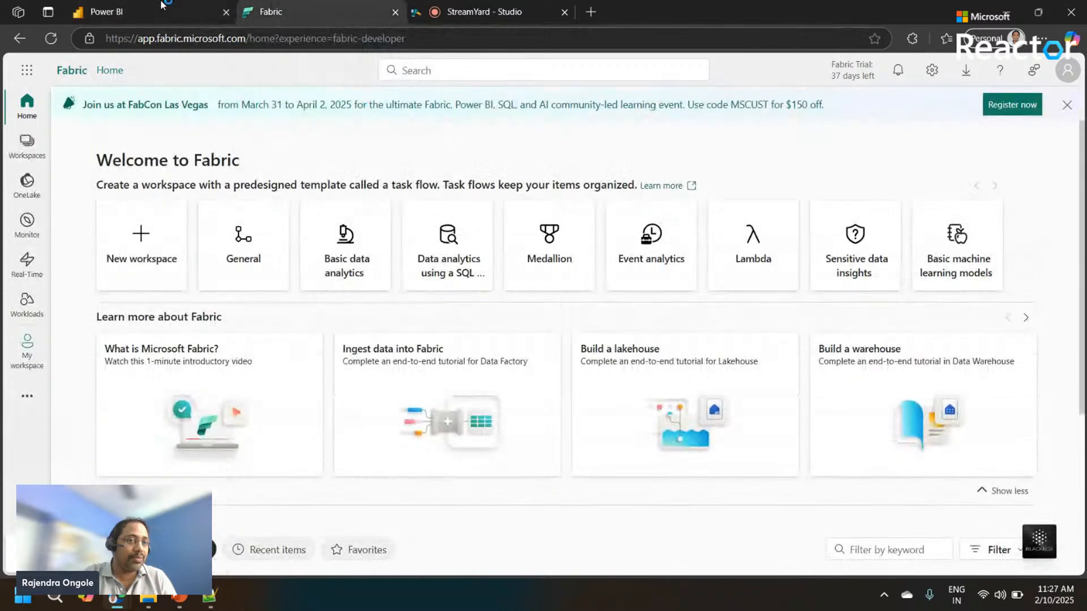
Switch the Power BI home page to the Fabric experience
click(157, 6)
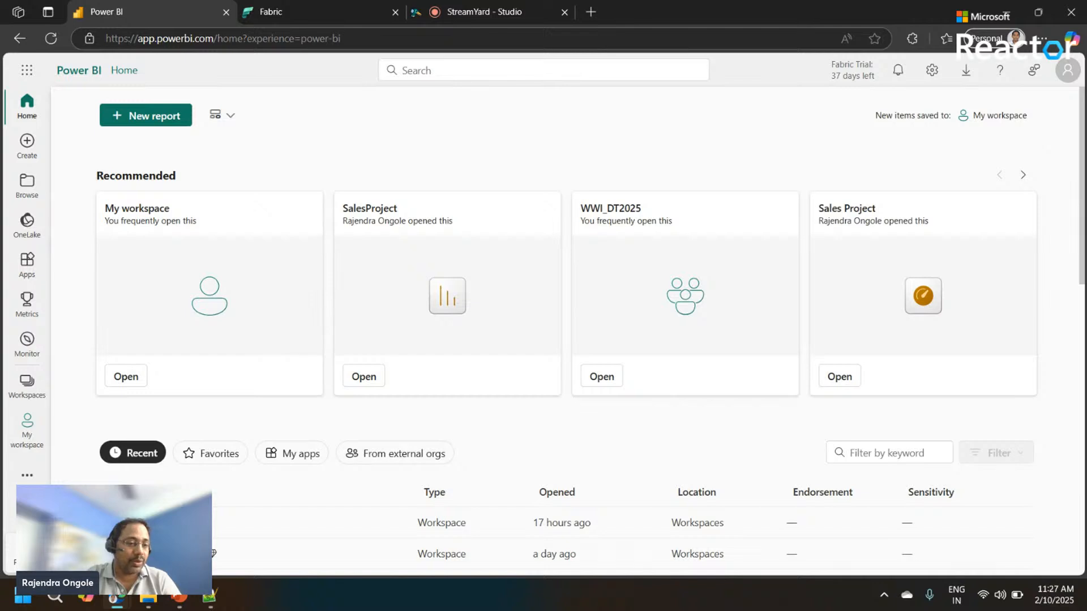
click(27, 552)
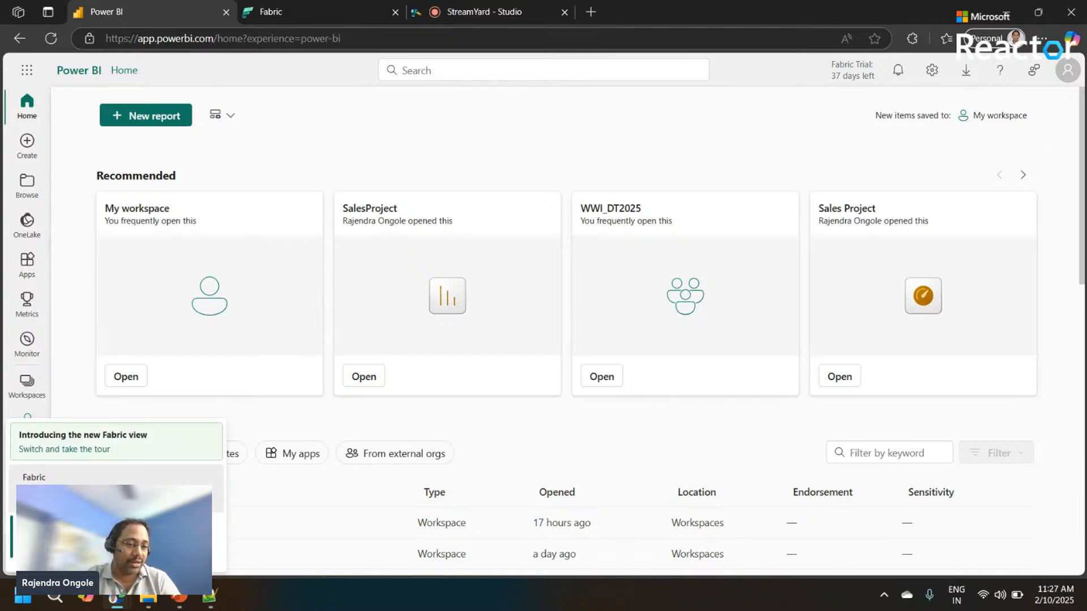
click(34, 479)
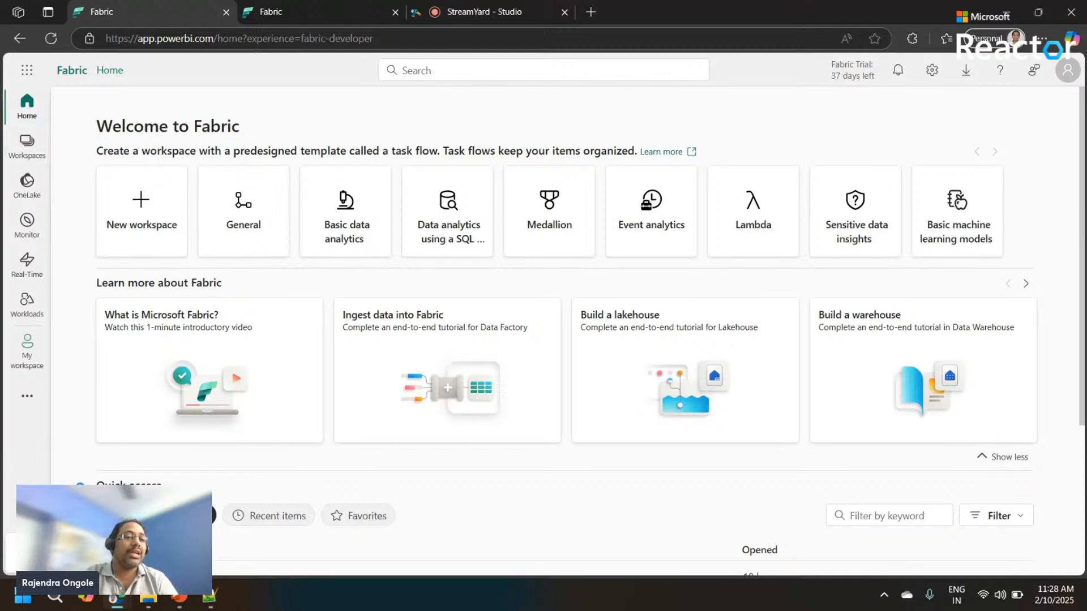
Create a workspace named "Fabric Warehouse" with the Trial license mode
click(150, 207)
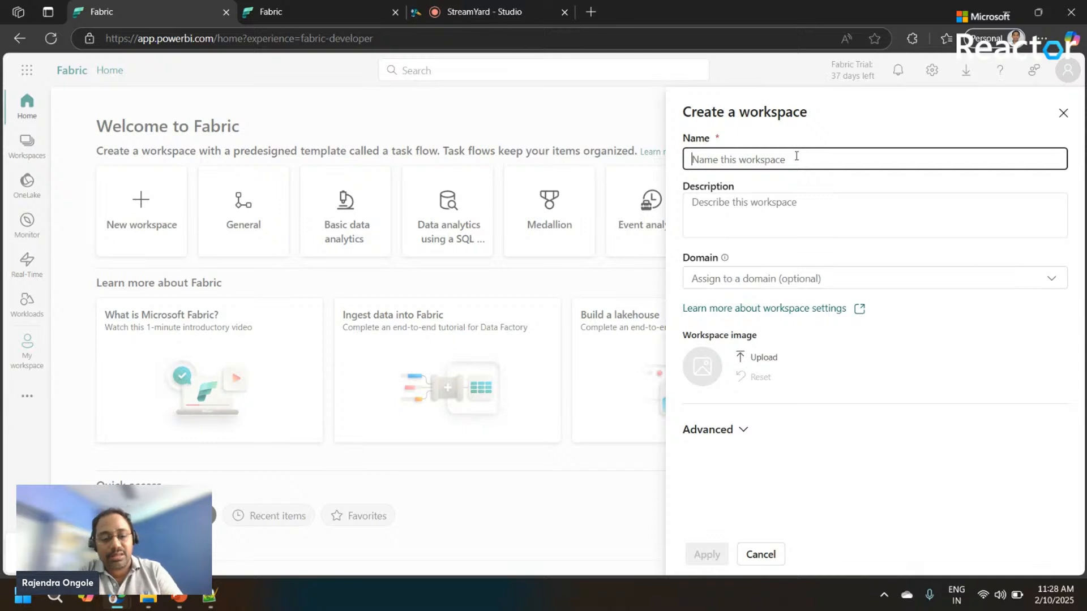
text(Fabric W)
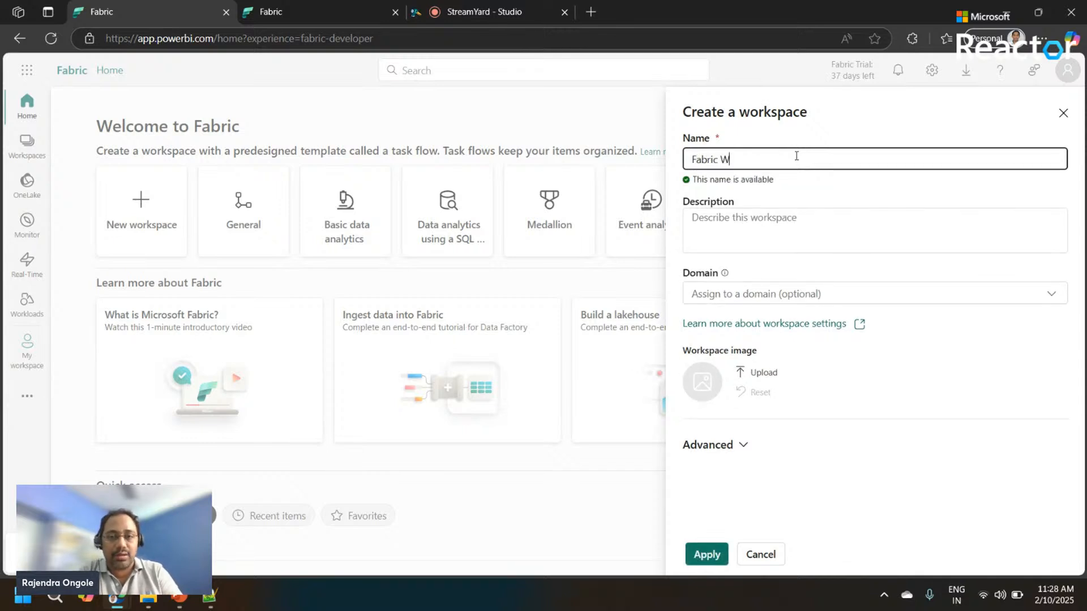
text(arehouse)
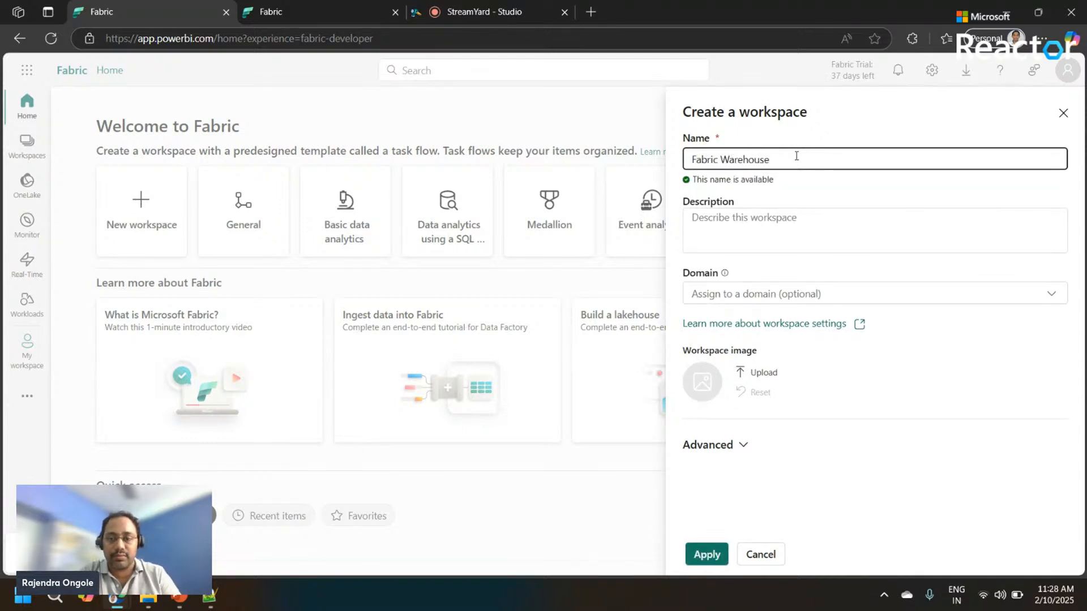
click(745, 446)
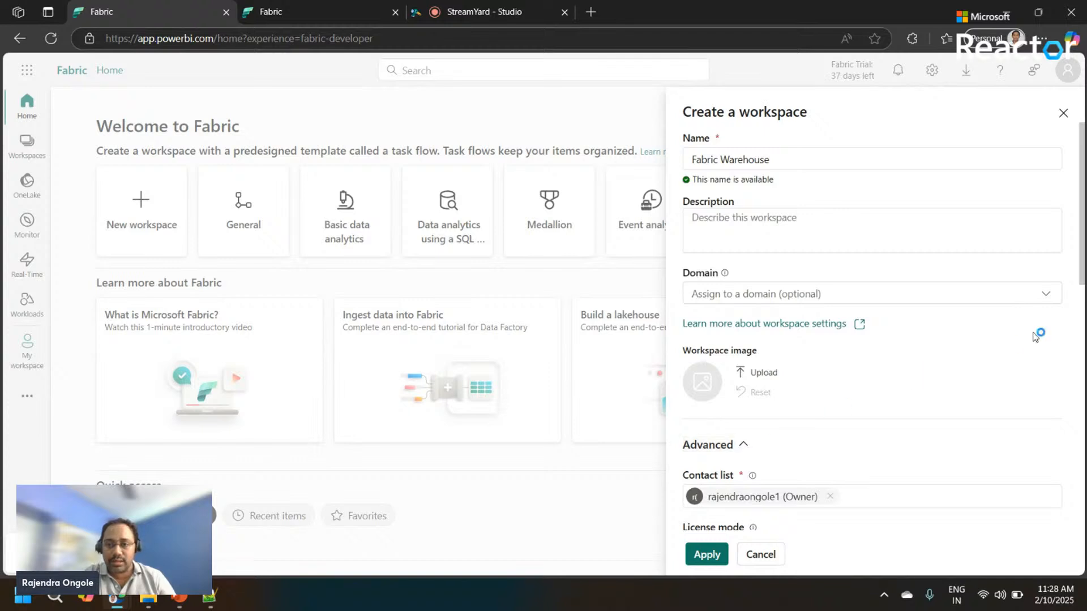
scroll(1035, 337, down, 4)
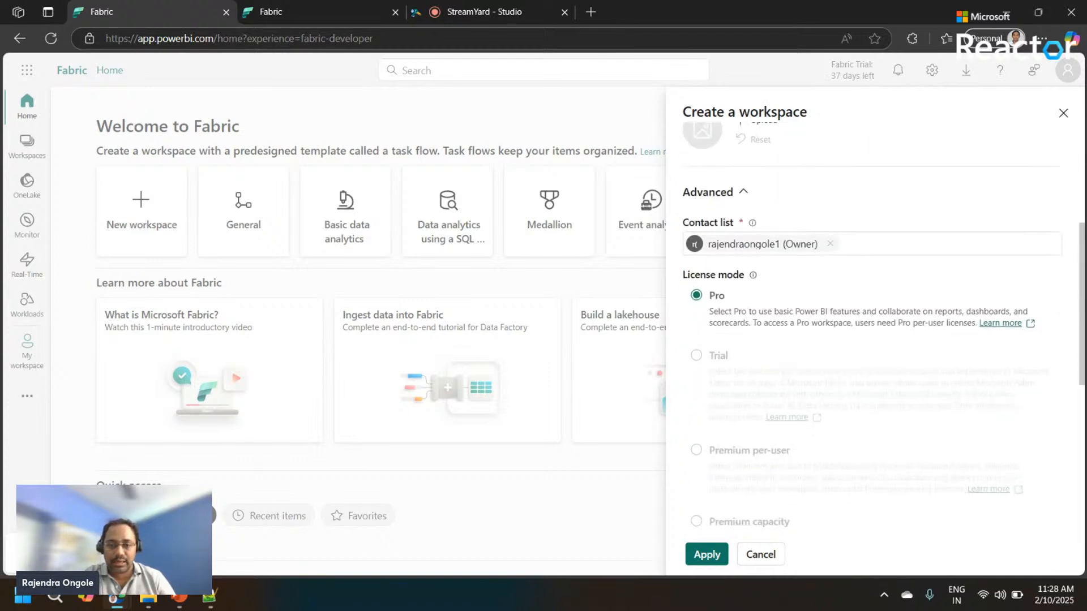
scroll(872, 336, down, 1)
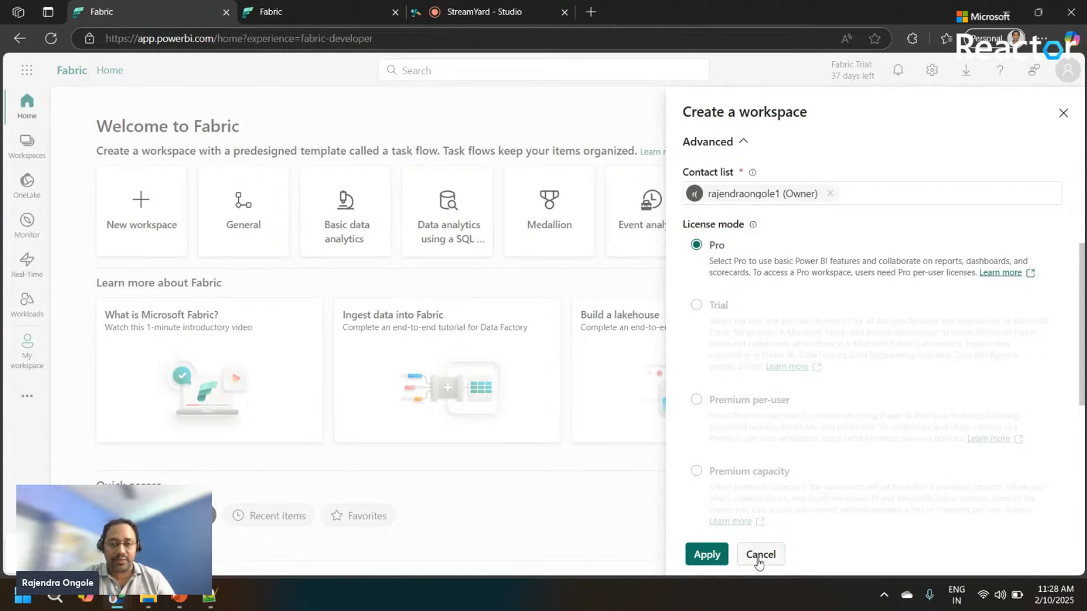
click(711, 328)
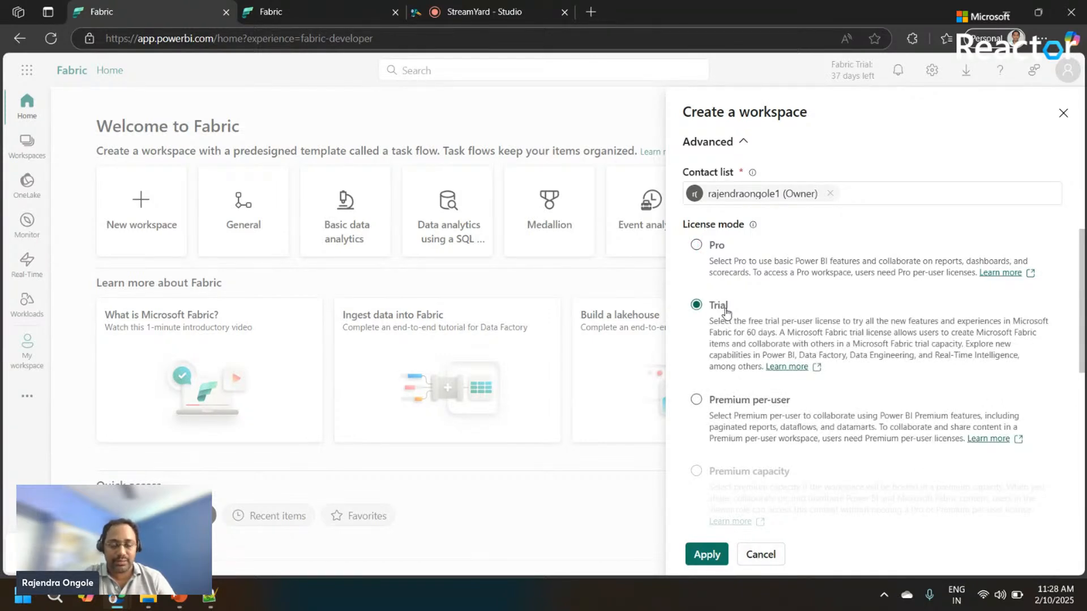
click(707, 555)
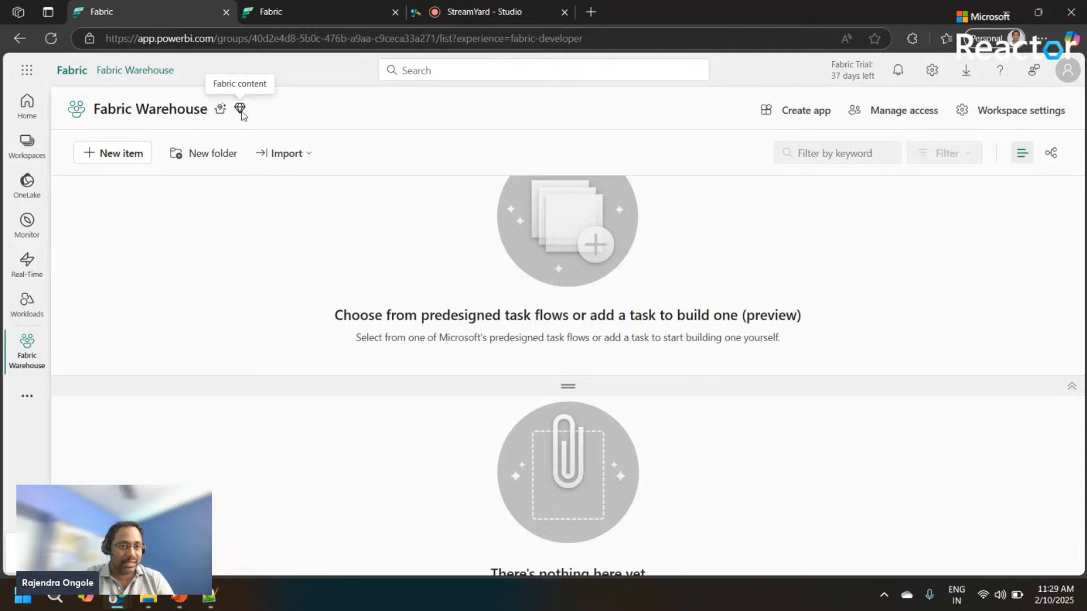
Start a new Warehouse item in the Fabric Warehouse workspace
click(133, 155)
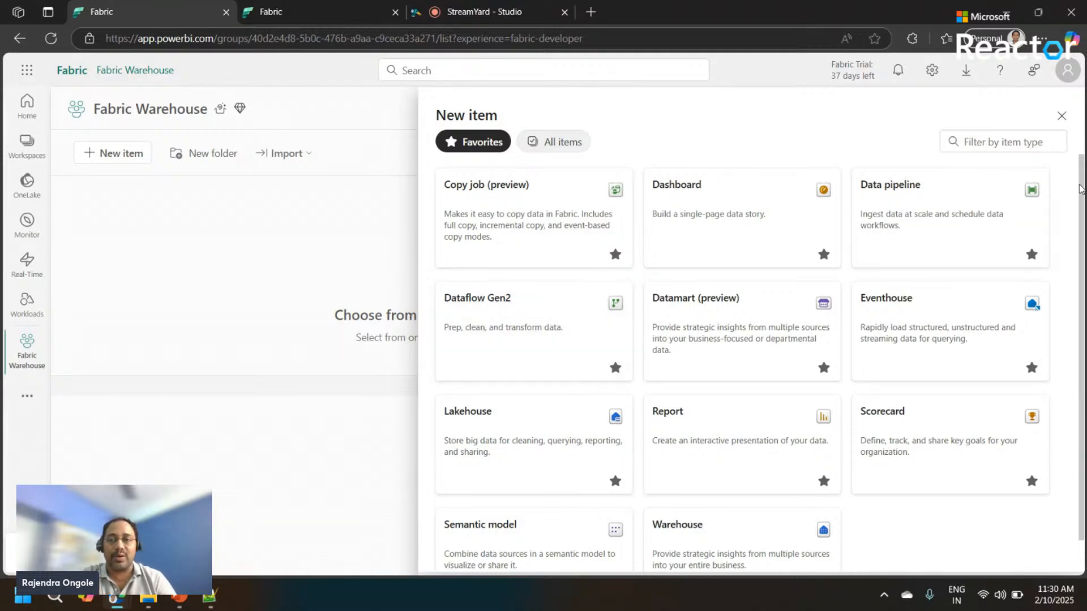
scroll(1080, 189, down, 1)
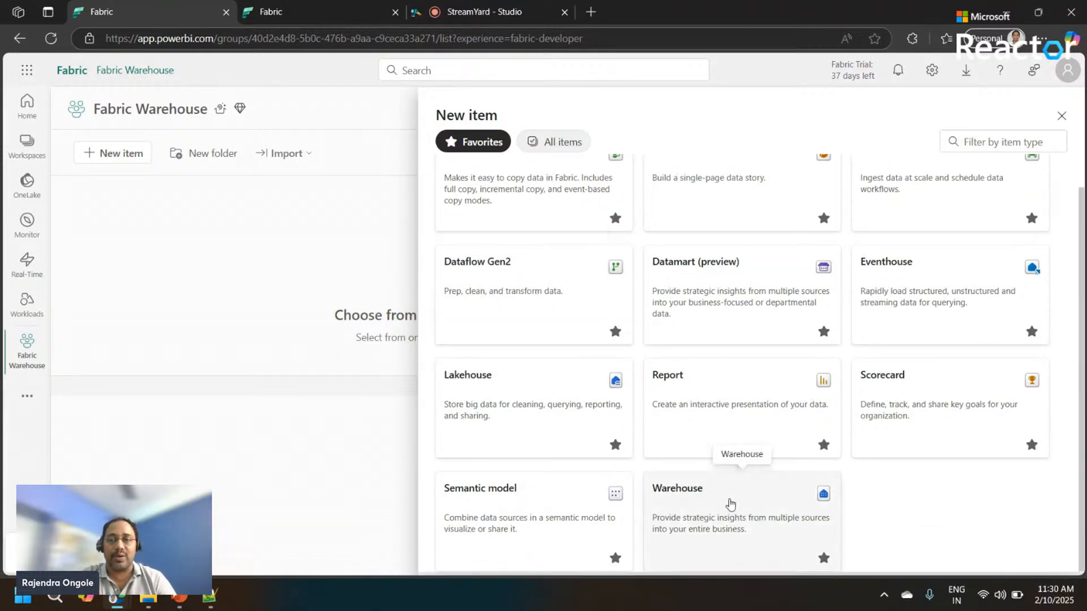
click(999, 146)
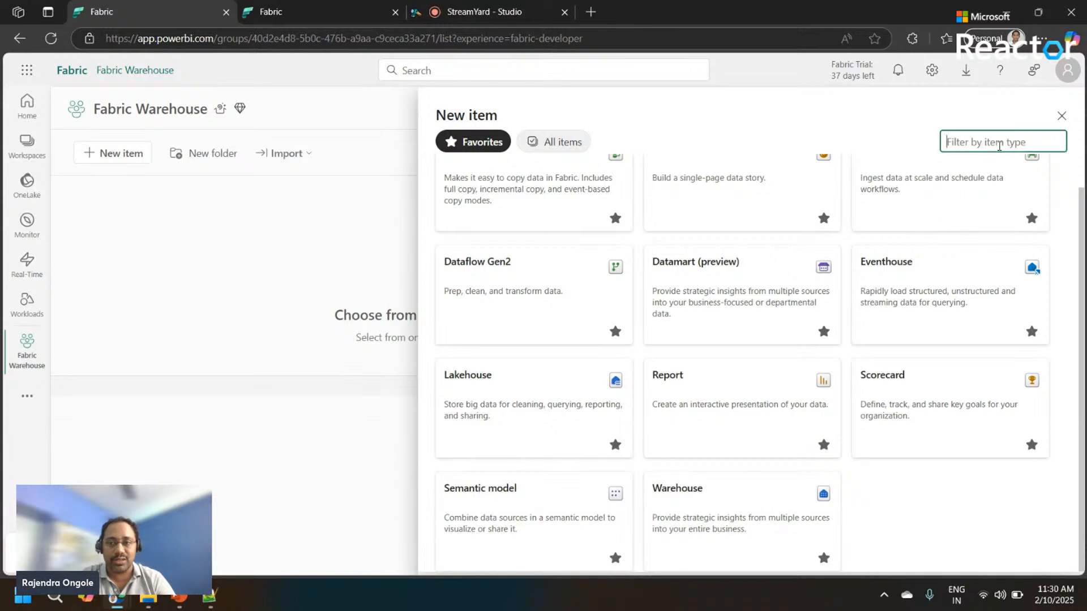
click(699, 507)
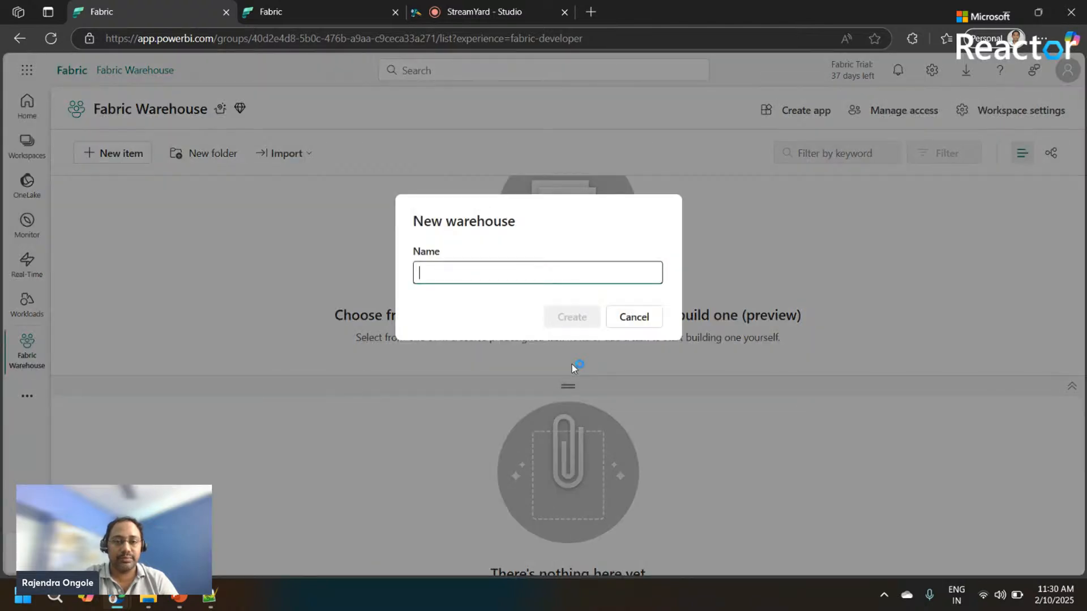
Name the new warehouse "Fab Warehouse" and create it
click(457, 268)
text(FA)
text(b)
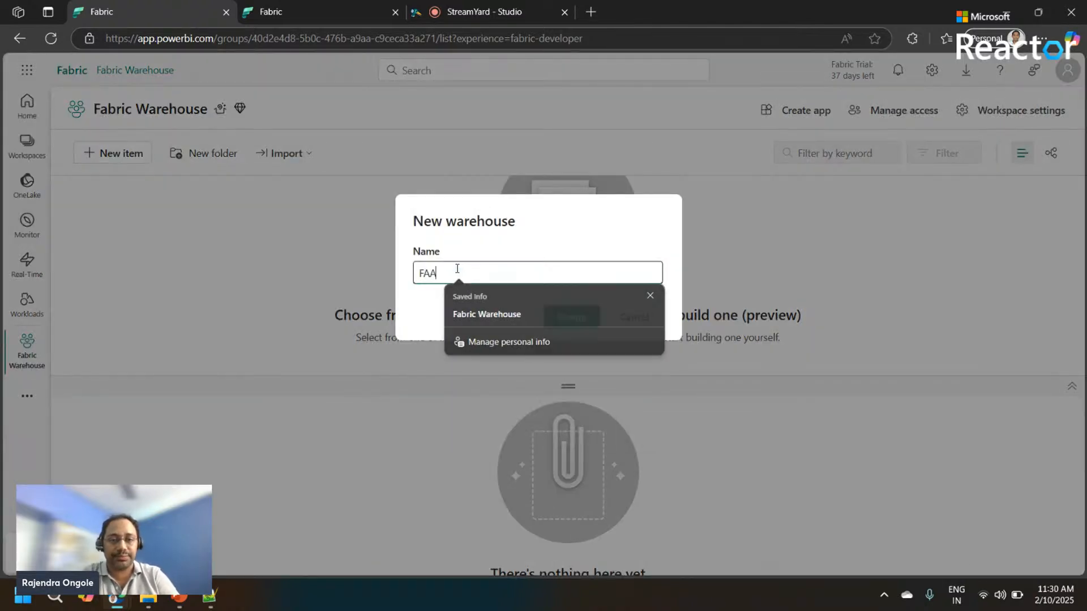
text(BRIC)
key(BackSpace)
key(BackSpace)
key(BackSpace)
key(BackSpace)
key(BackSpace)
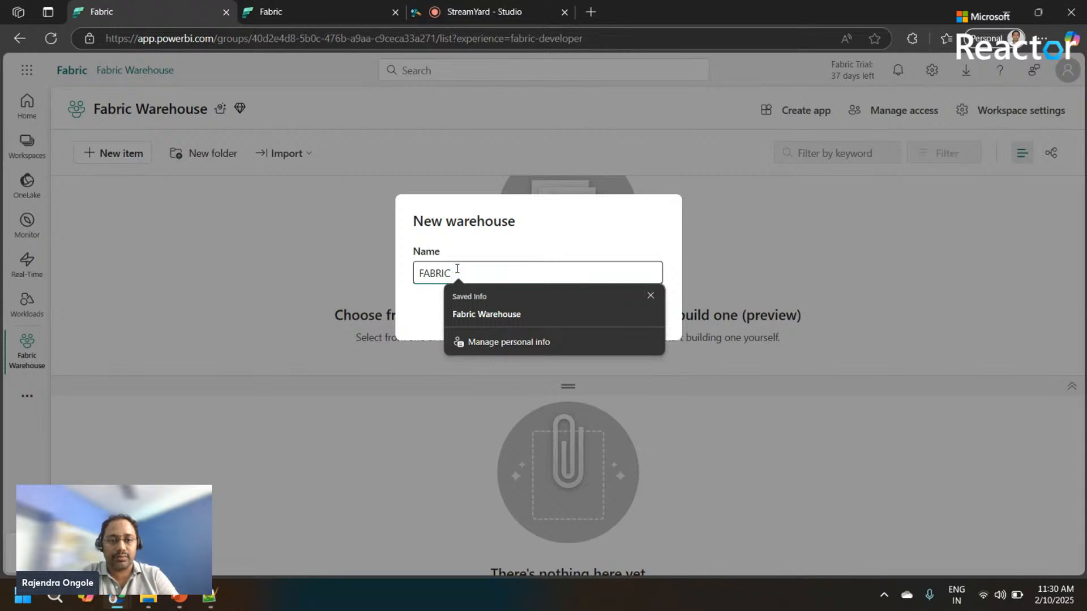
key(BackSpace)
text(aB)
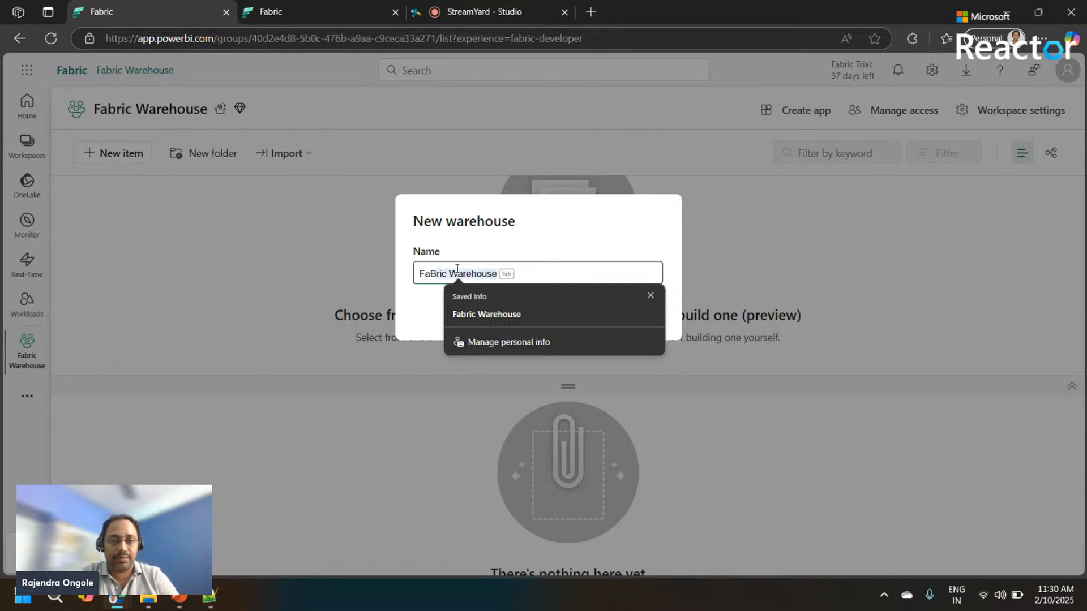
text( W)
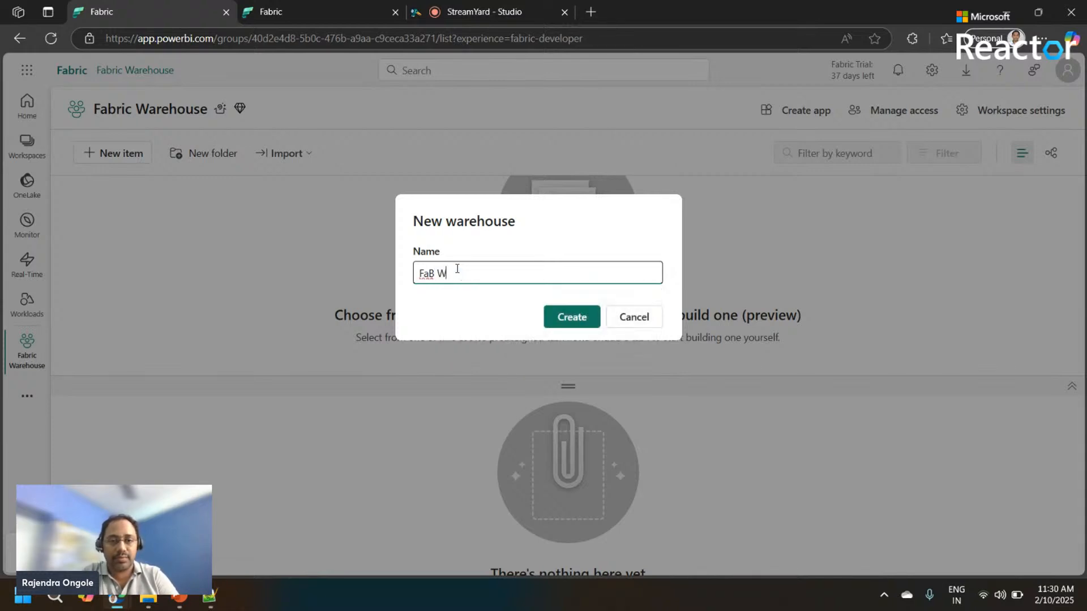
text(arehouse)
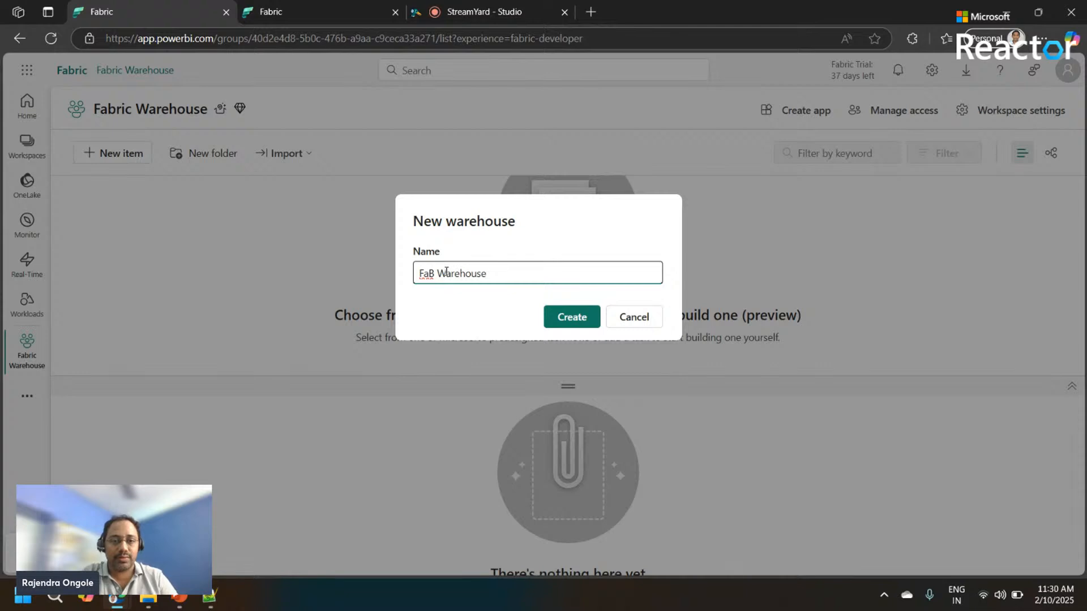
click(429, 273)
key(BackSpace)
text(b)
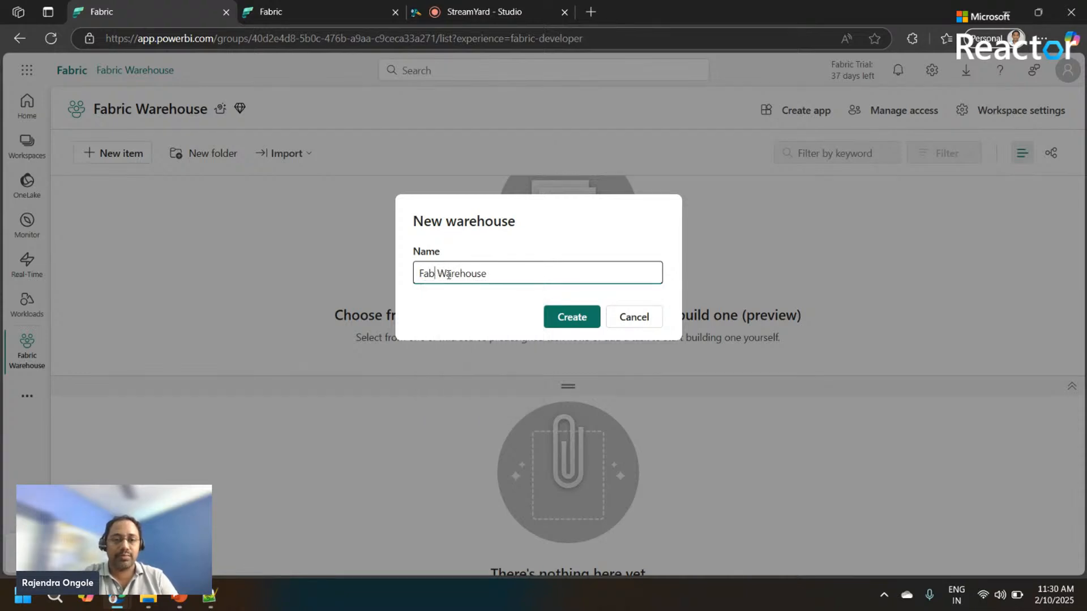
click(570, 320)
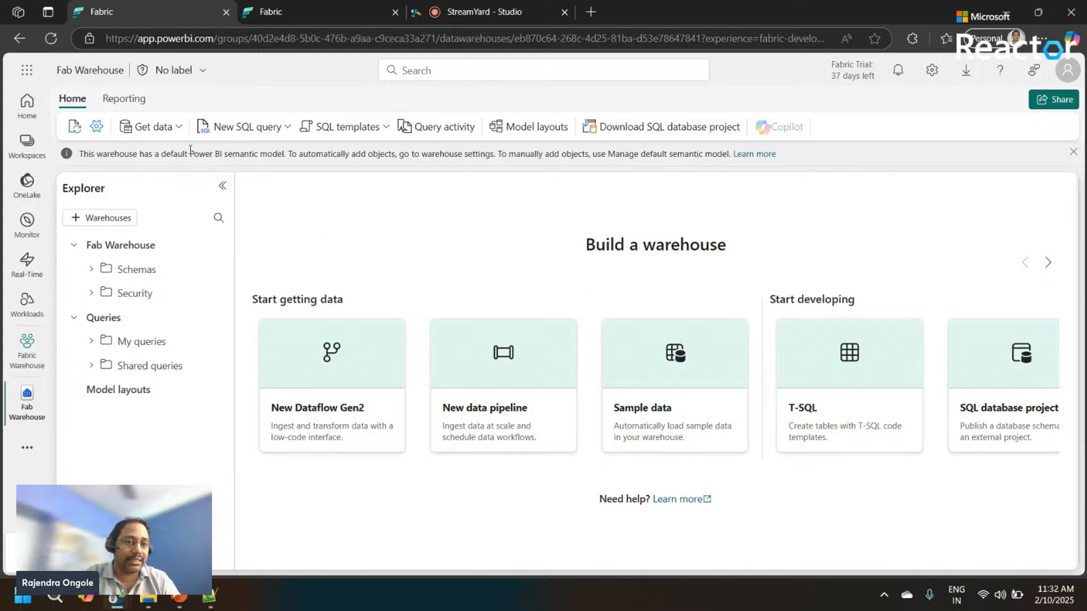
Review the warehouse's options for getting data and expand its Schemas folder
click(179, 130)
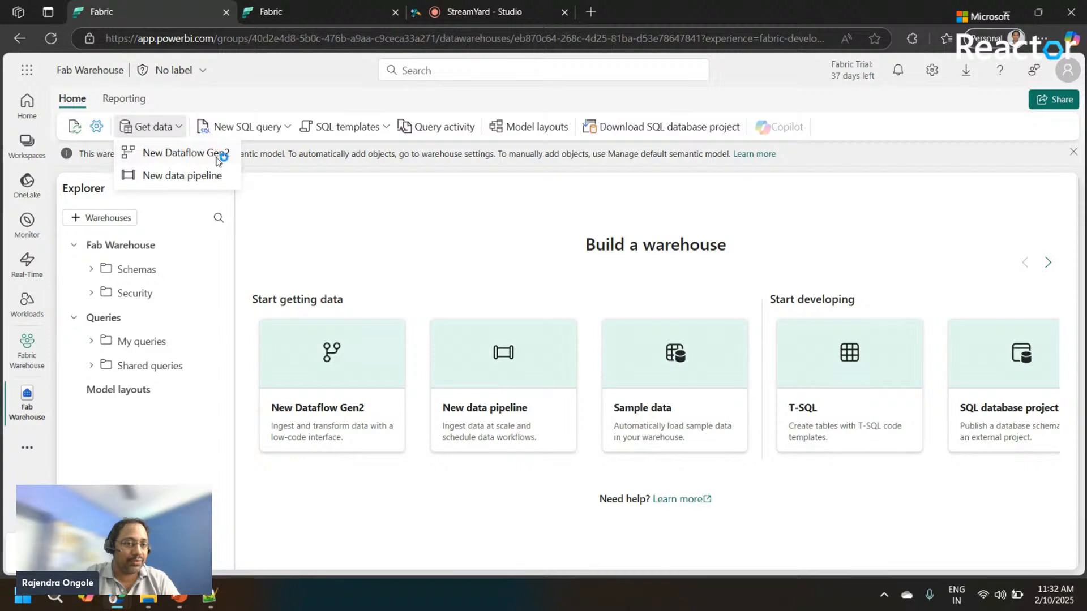
click(195, 178)
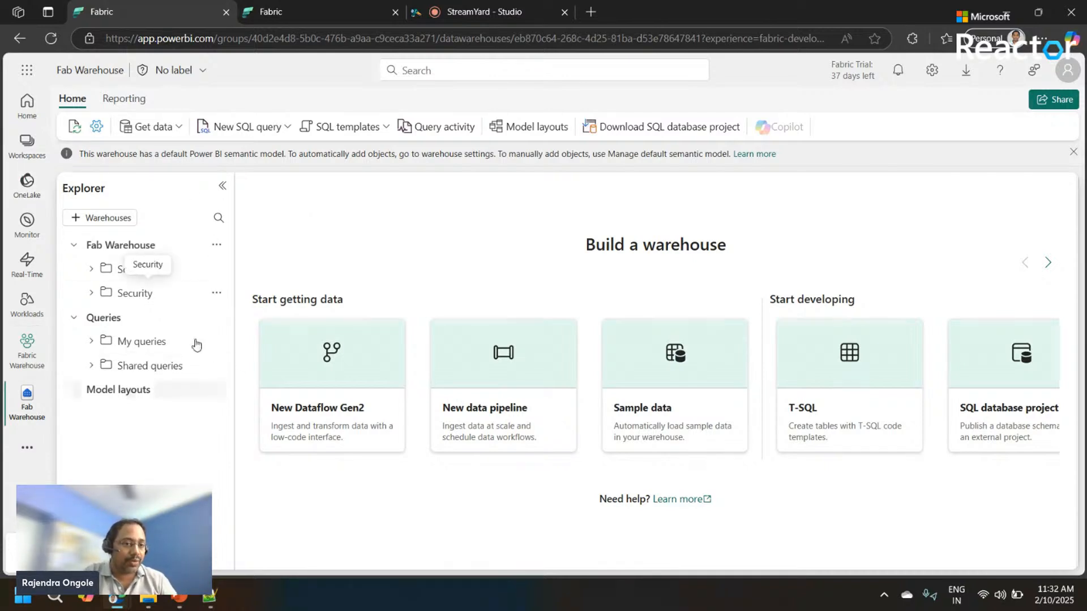
click(91, 270)
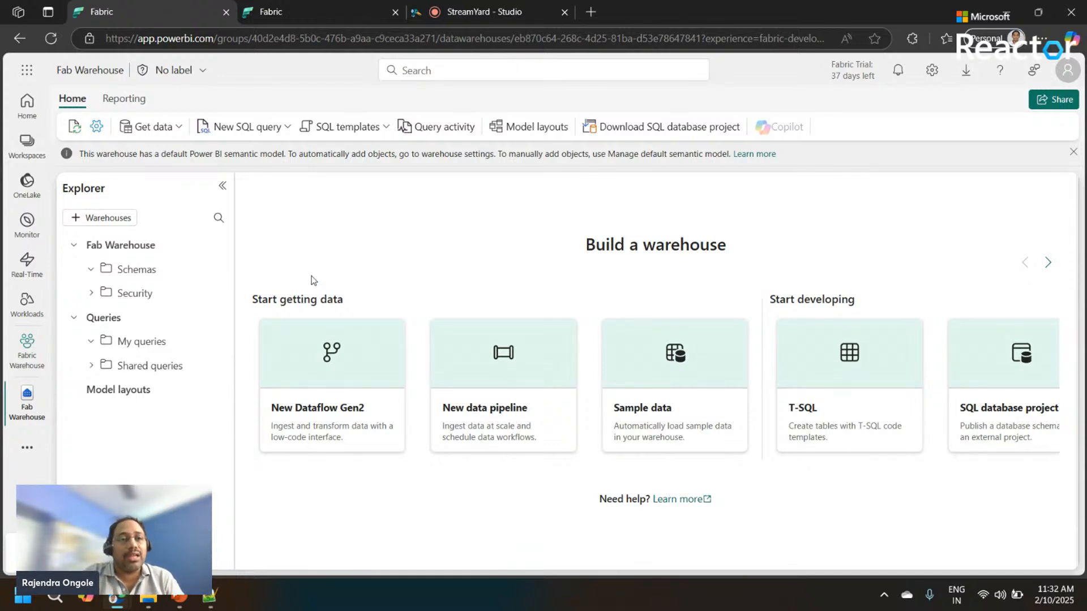
Examine the warehouse settings, including Endorsement and Copilot, and close them
click(95, 128)
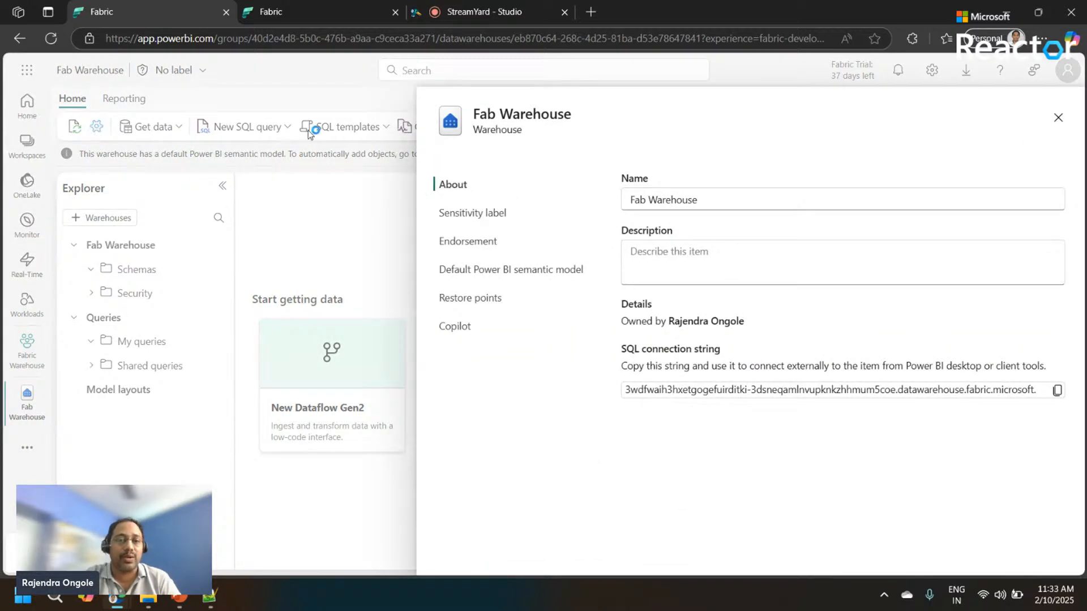
click(491, 242)
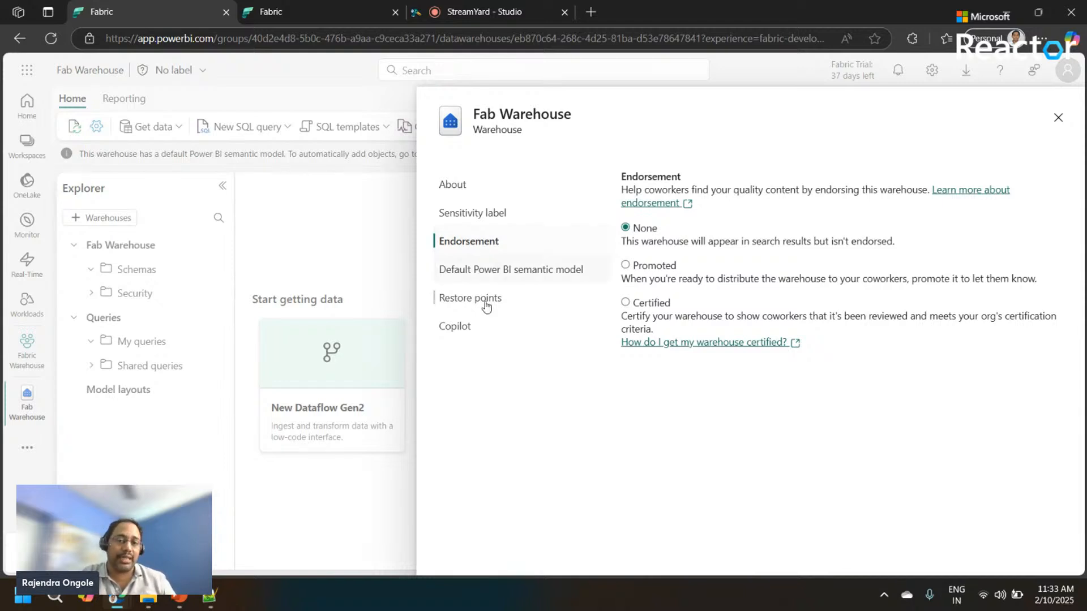
click(469, 336)
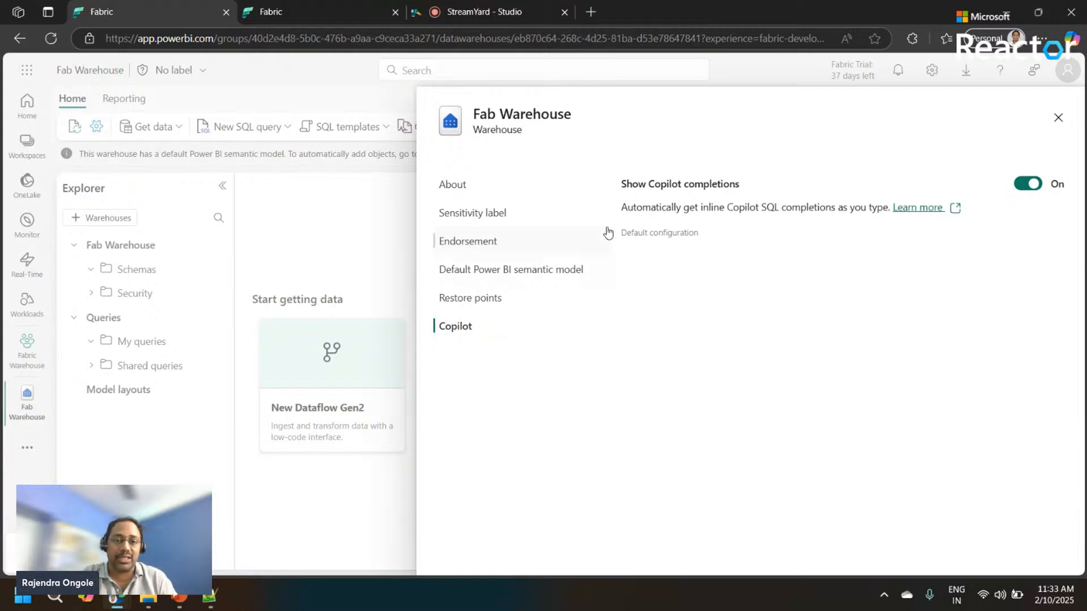
click(1058, 117)
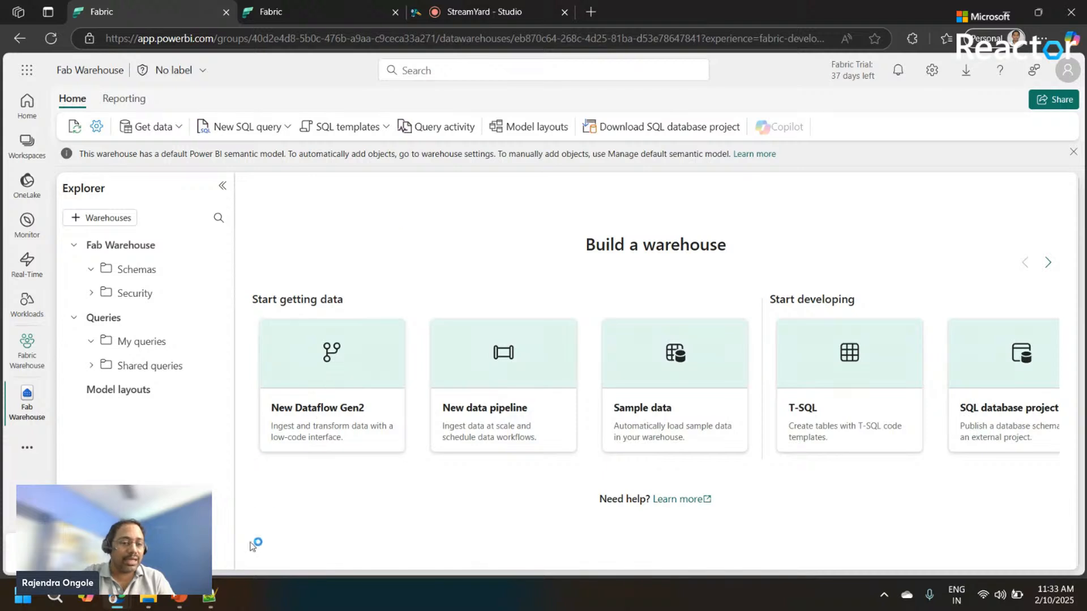
Switch to Notepad++ and copy the CREATE TABLE statements for the Customer, Product, City and Version tables
click(215, 599)
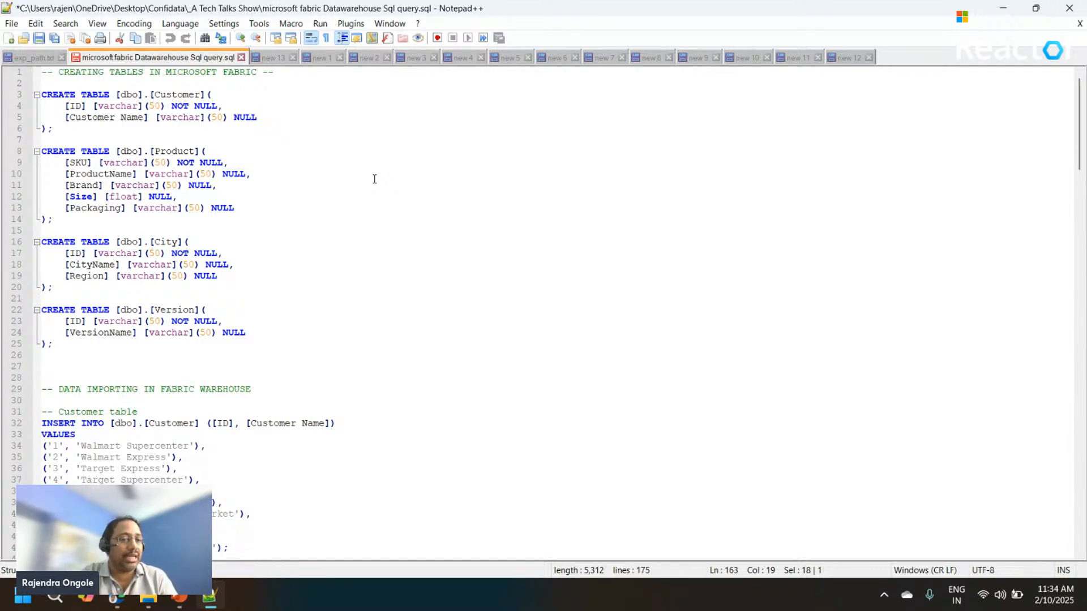
drag(66, 347, 3, 96)
key(ctrl+c)
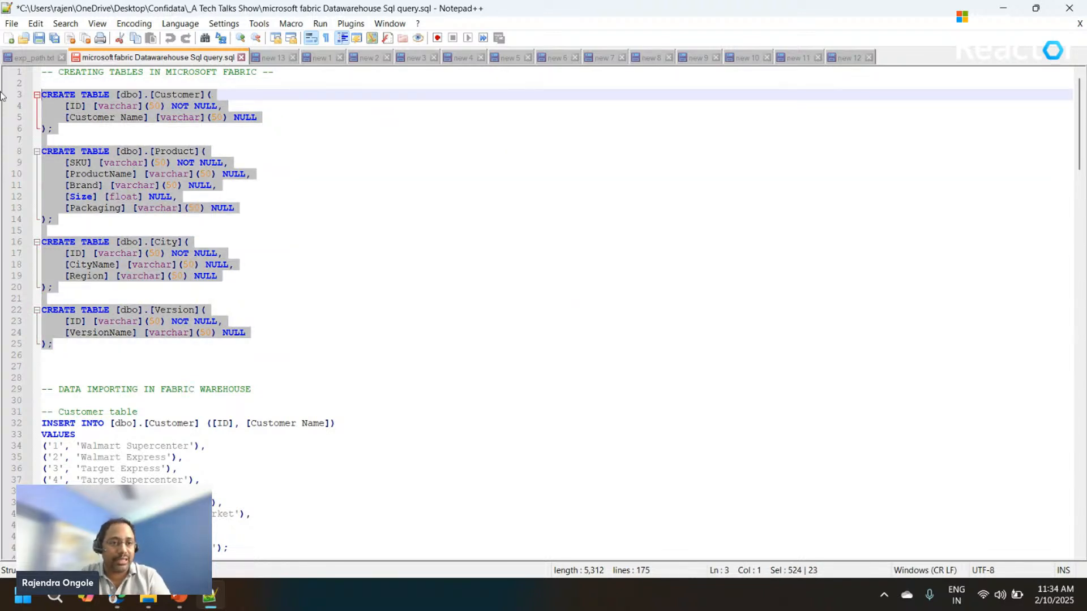
Switch to Fabric, open a T-SQL query in Fab Warehouse, and run the copied CREATE TABLE statements for Customer, Product, City and Version
key(alt+Tab)
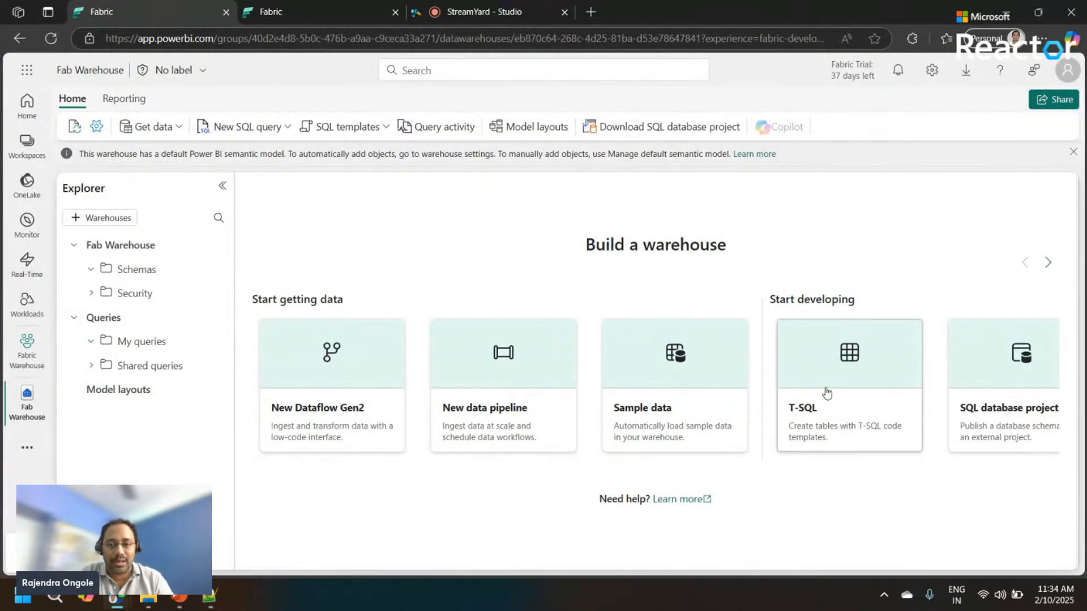
click(826, 412)
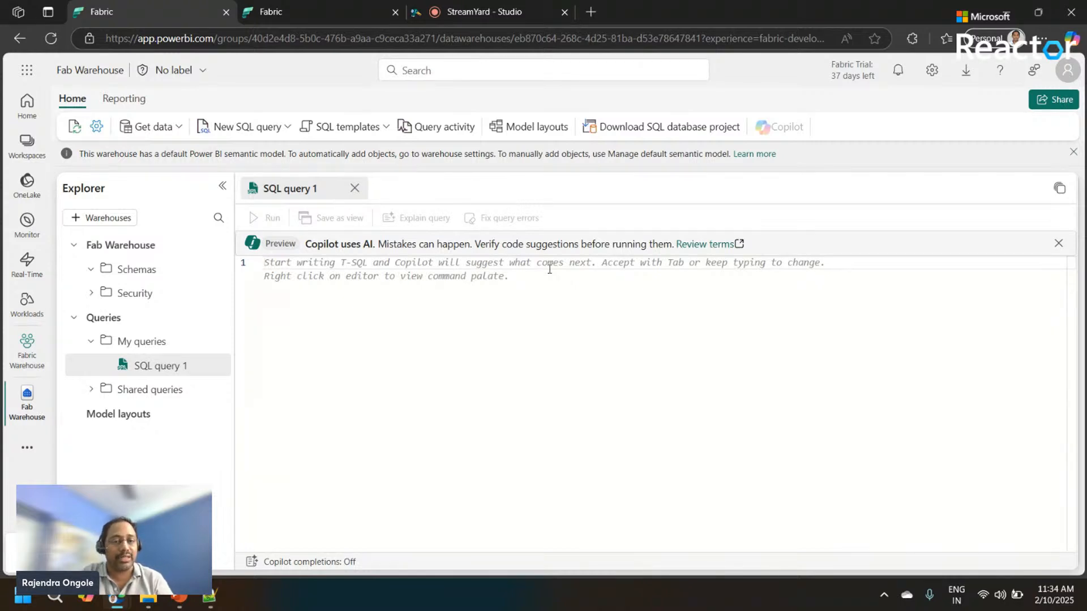
key(ctrl+v)
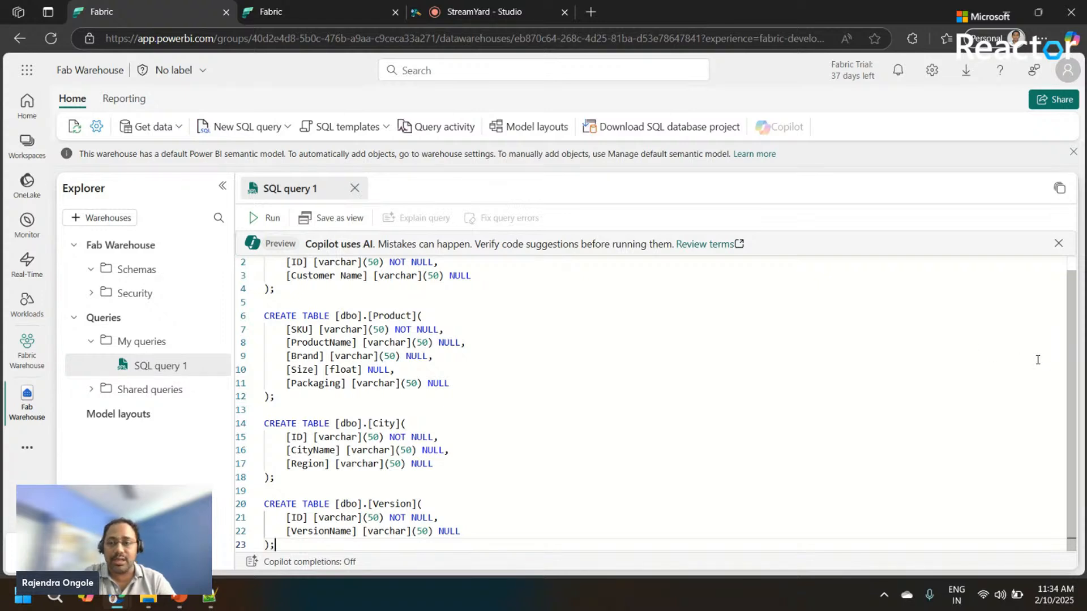
scroll(1072, 356, up, 1)
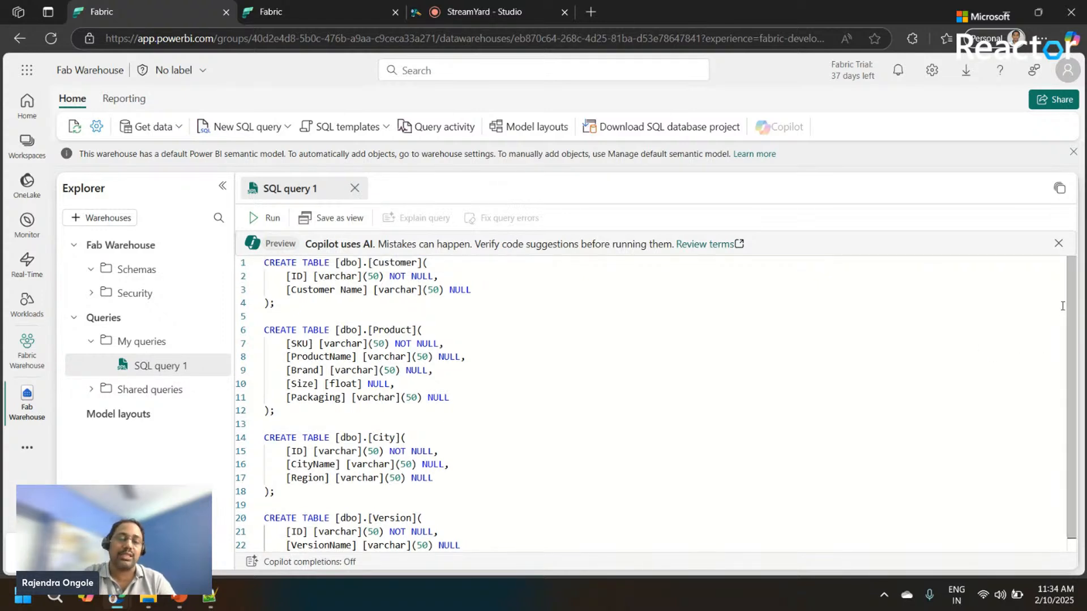
click(268, 218)
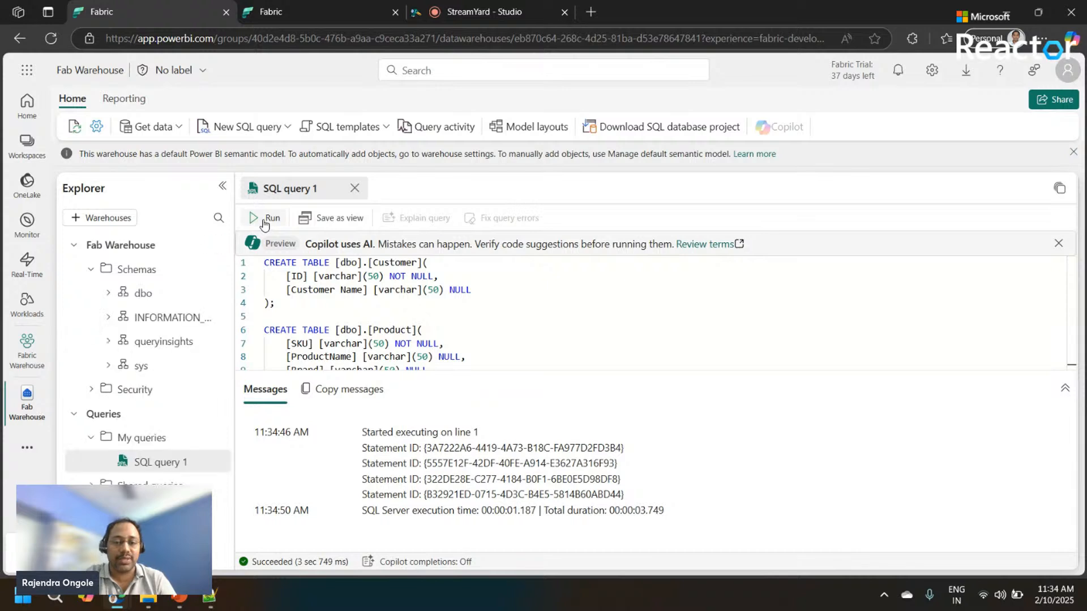
click(466, 338)
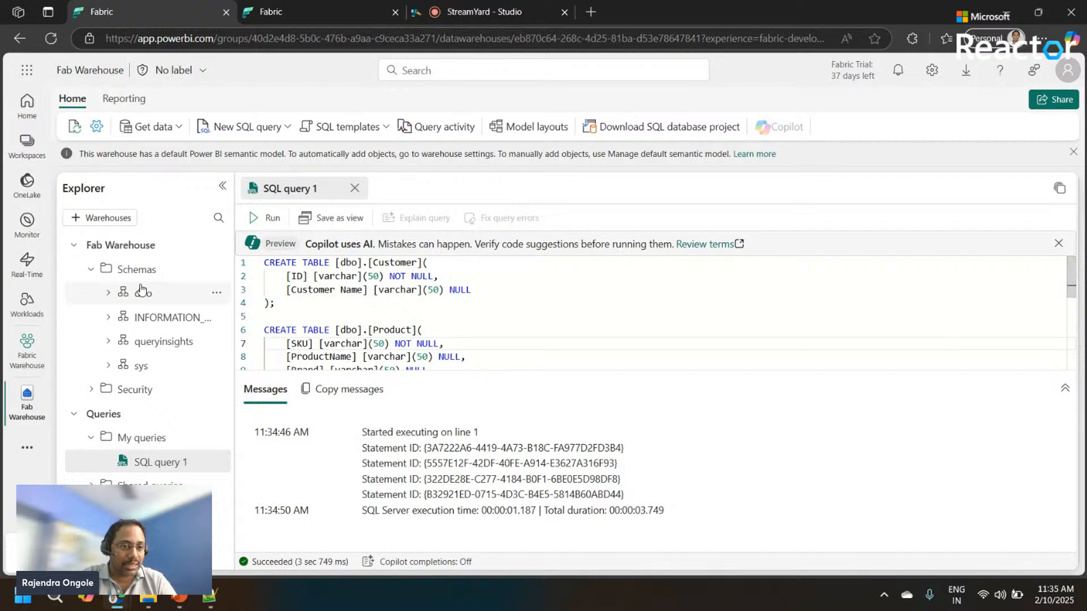
Expand the dbo schema's Tables folder and open the City table's data preview
click(108, 293)
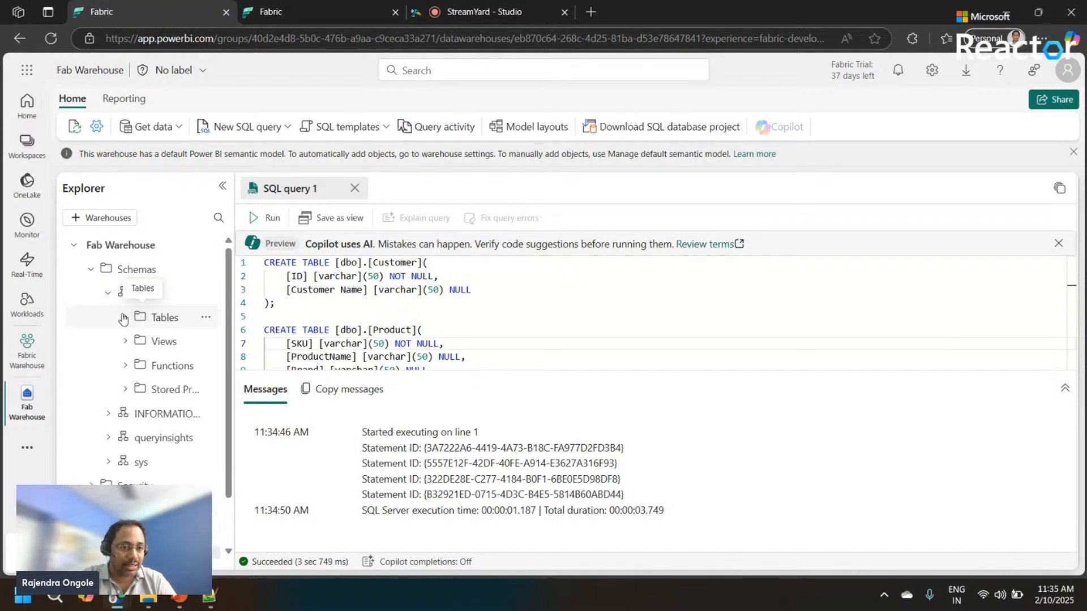
click(125, 317)
click(177, 341)
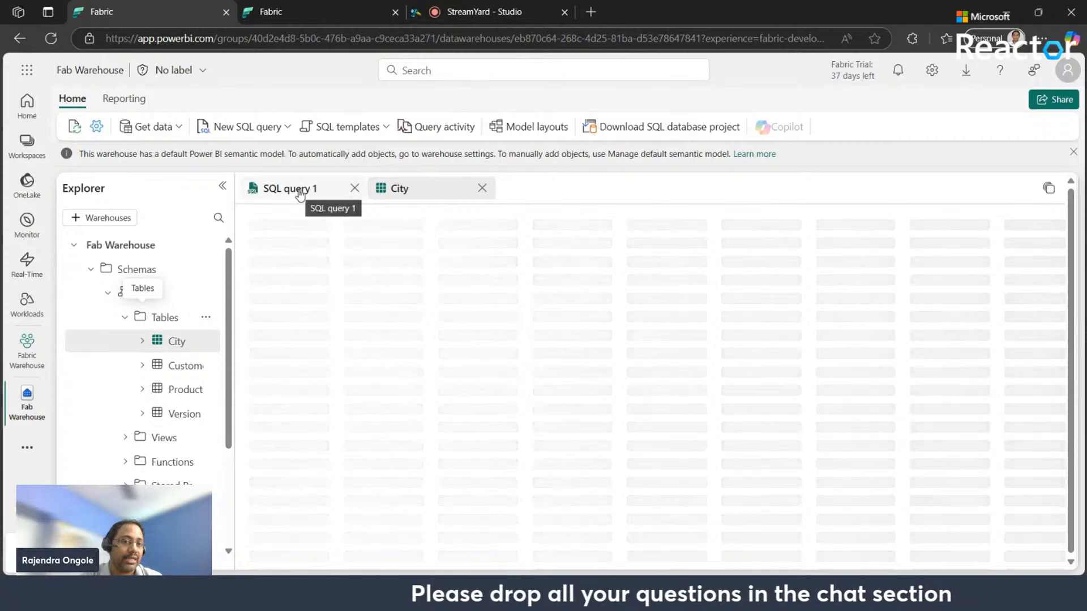
Rename the table-creation query SQL query 1 as "Dim Created Tables"
click(300, 195)
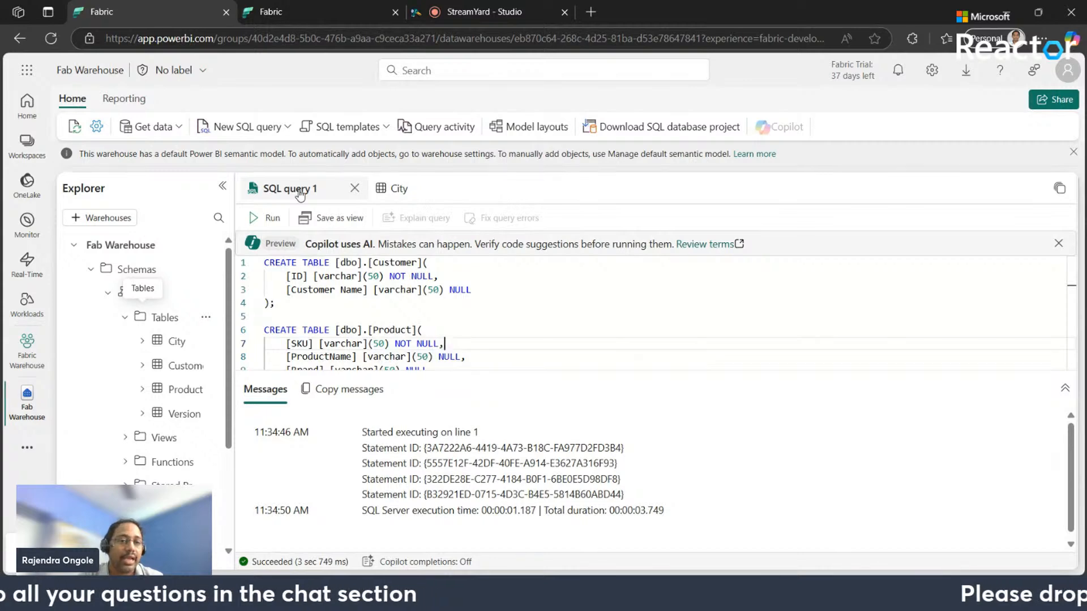
right_click(300, 194)
click(341, 230)
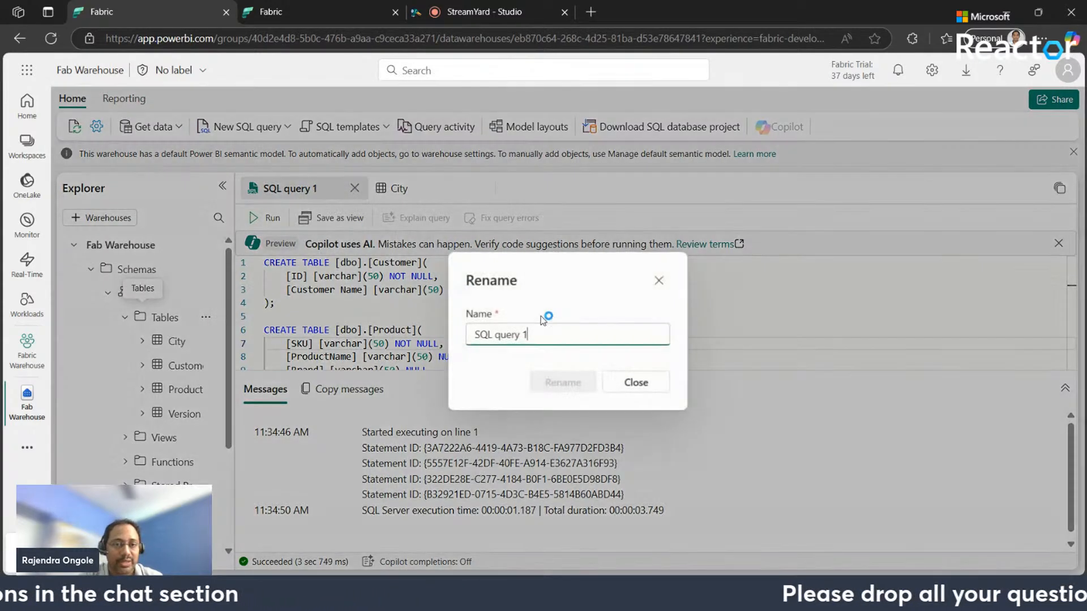
text(Crea)
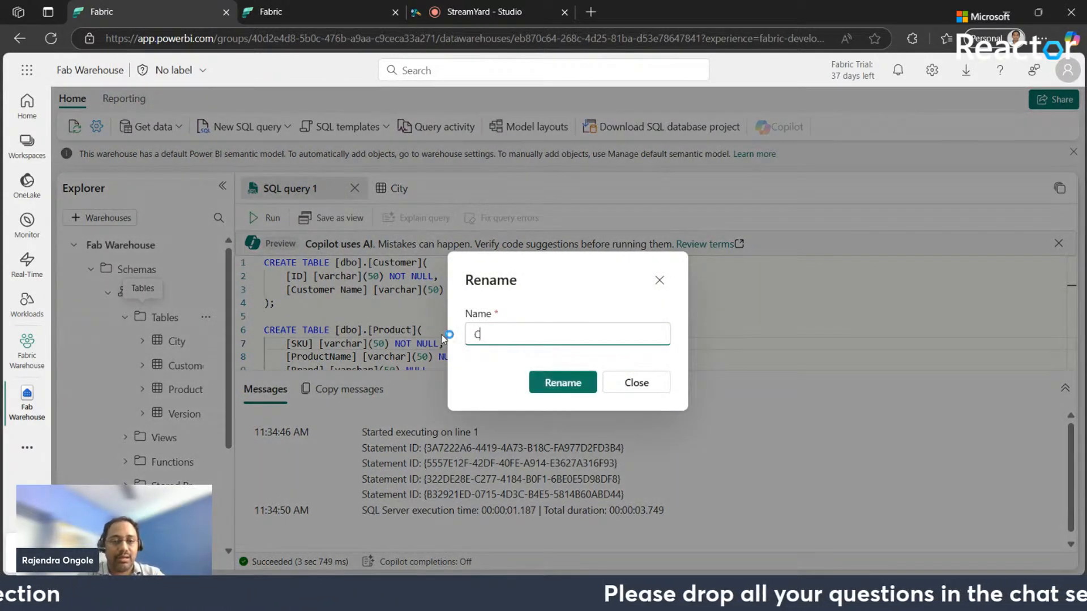
key(BackSpace)
key(BackSpace)
text(aeted)
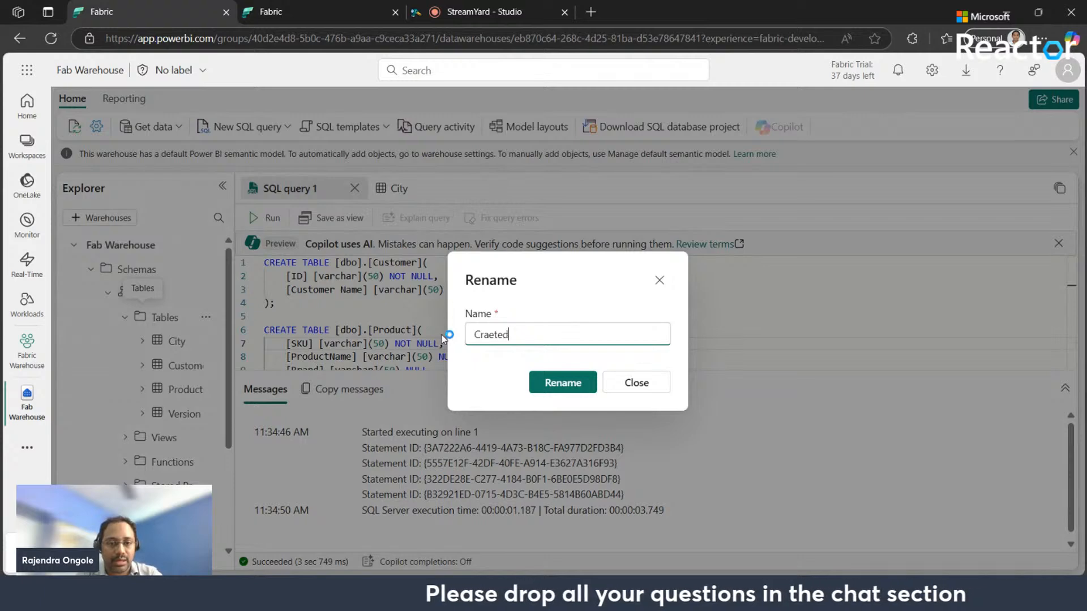
key(BackSpace)
key(BackSpace)
key(BackSpace)
key(BackSpace)
key(BackSpace)
text(eated TAB)
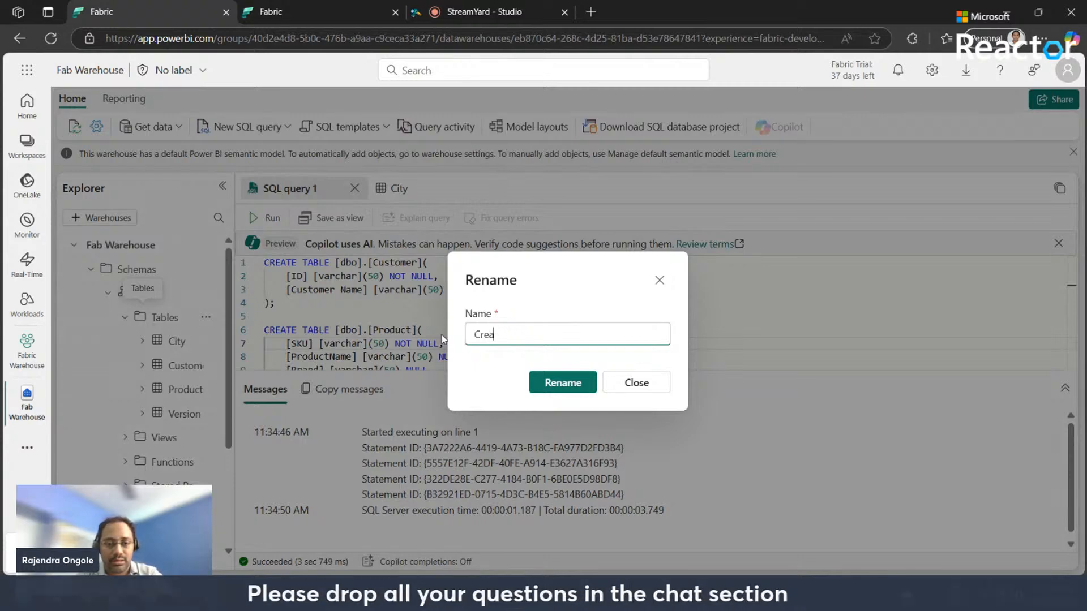
key(BackSpace)
key(BackSpace)
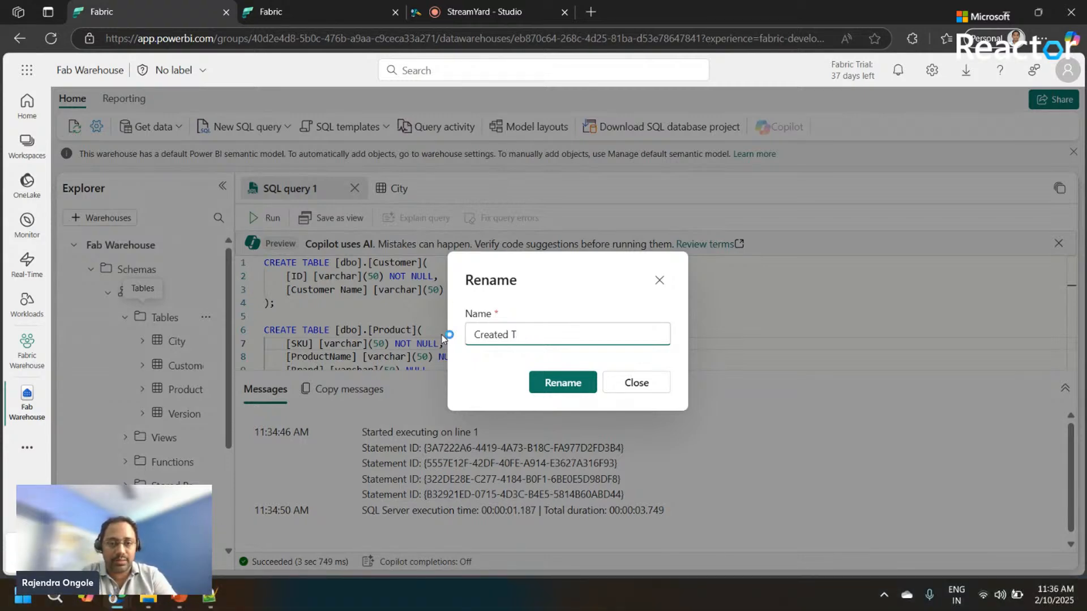
text(ables)
key(Home)
text(Dim)
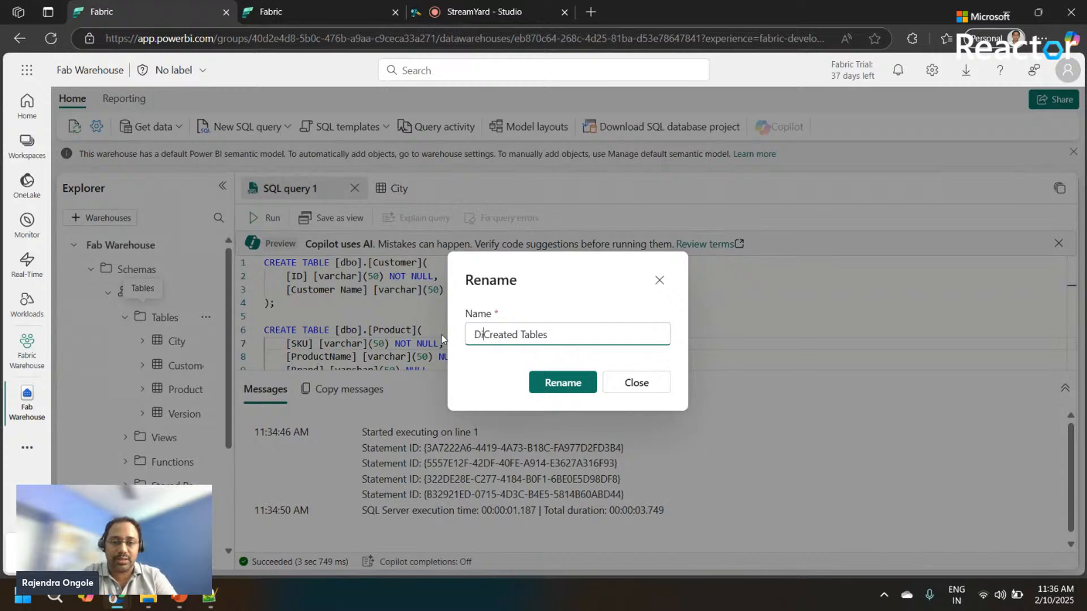
click(555, 384)
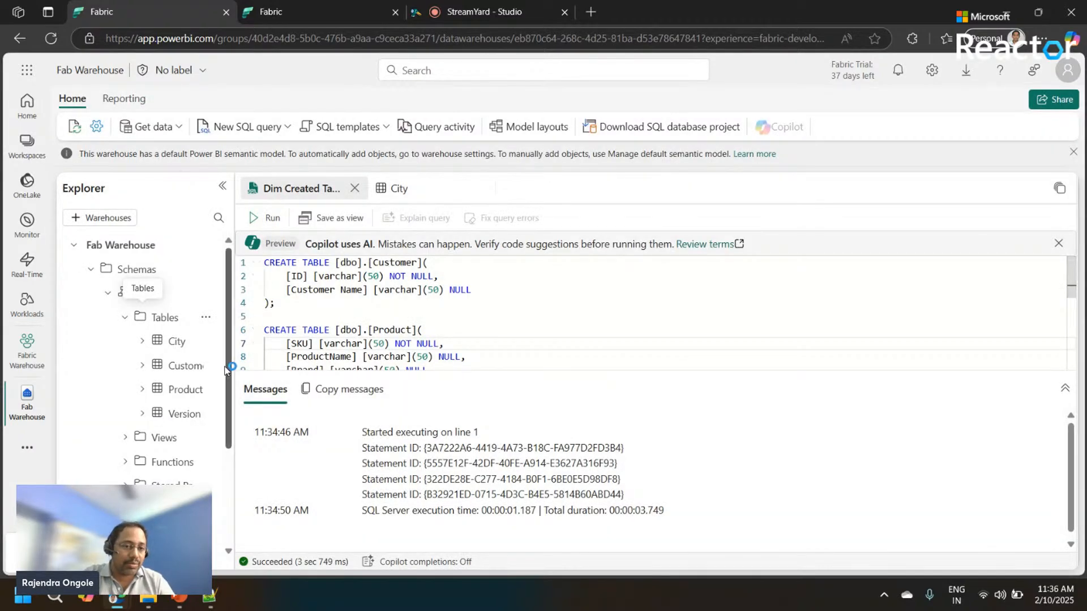
Preview the City, Customer and Product tables to check their columns
drag(228, 395, 237, 488)
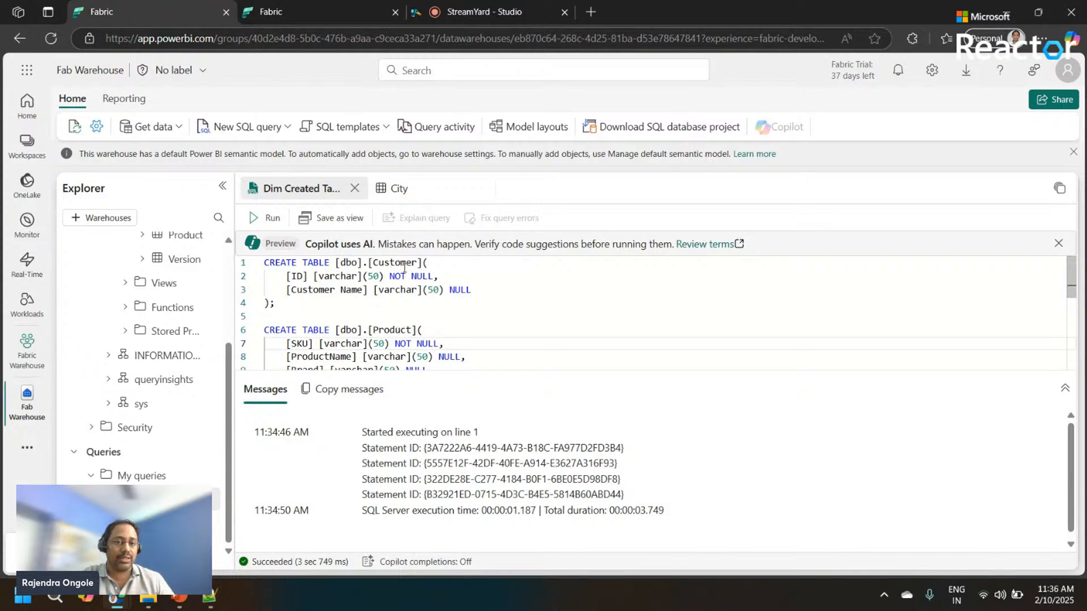
click(397, 189)
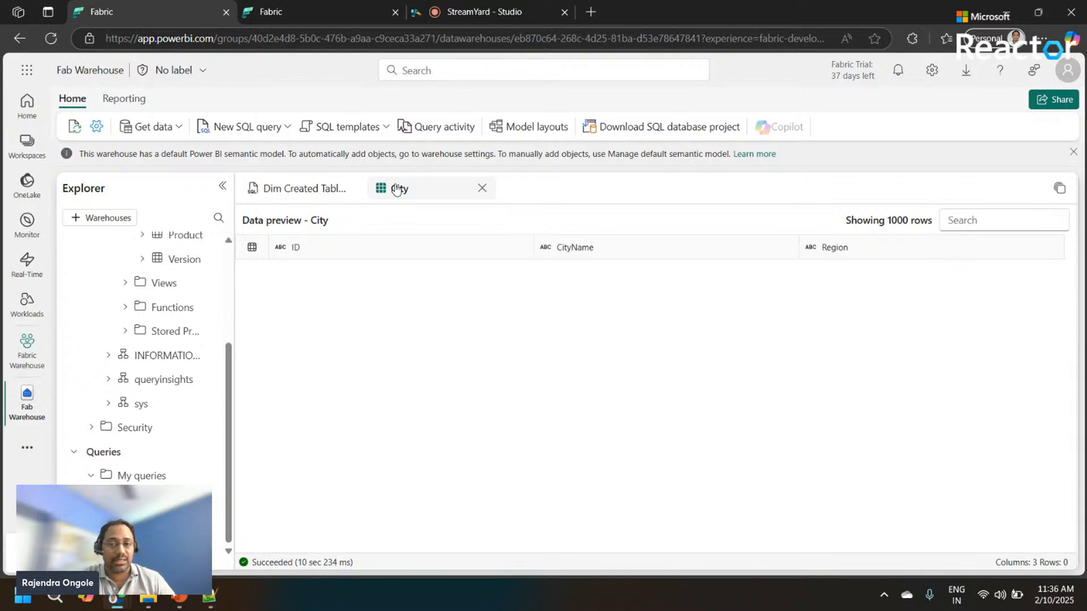
click(229, 242)
click(186, 241)
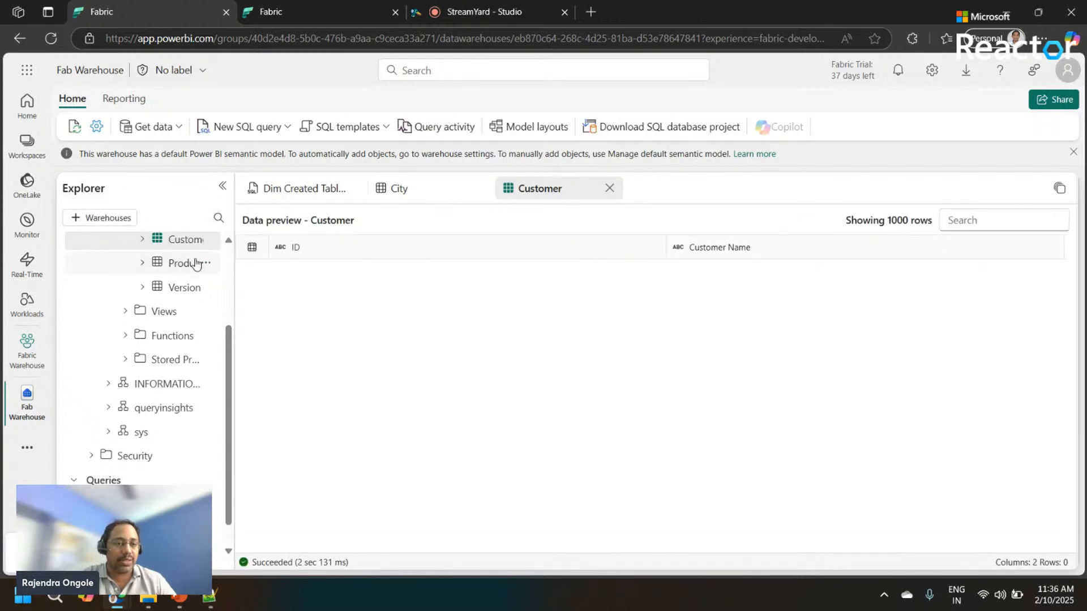
click(181, 265)
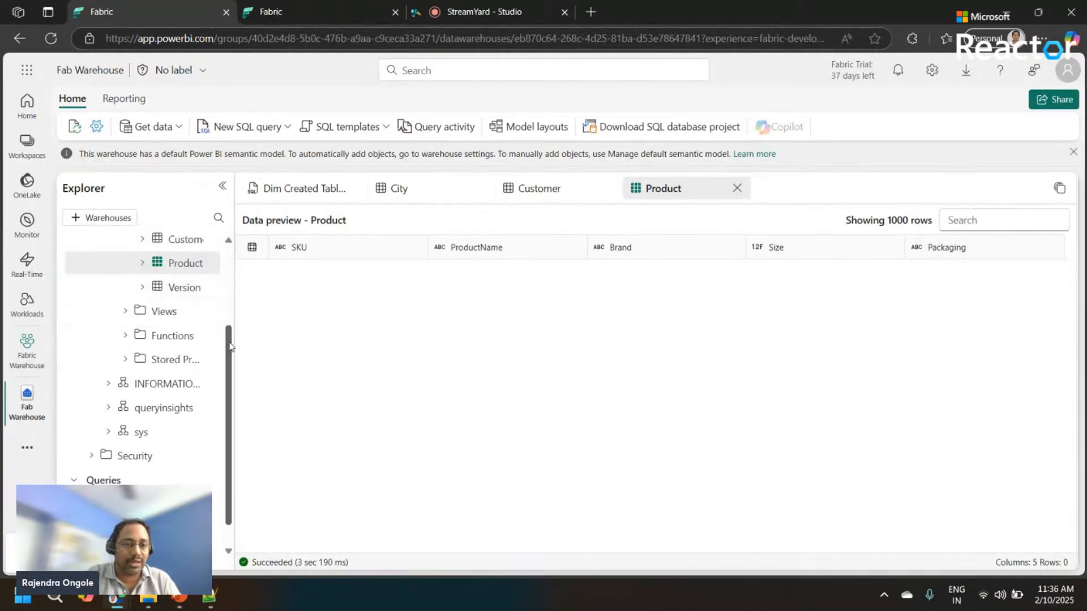
drag(229, 340, 229, 259)
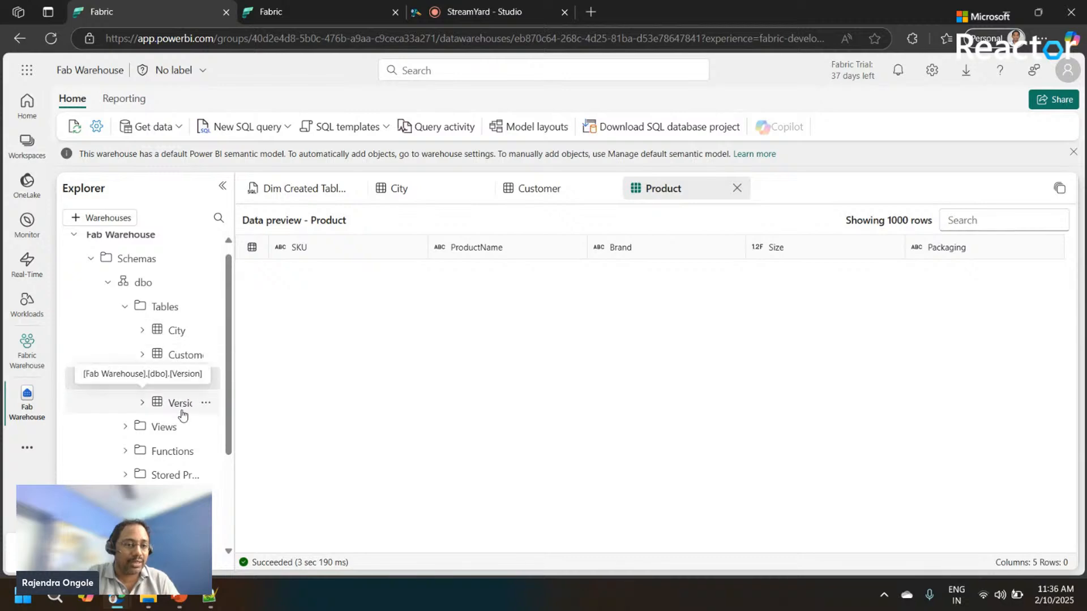
Switch to Notepad++ and copy the INSERT INTO statements for the Customer, Product, City and Version tables
click(209, 598)
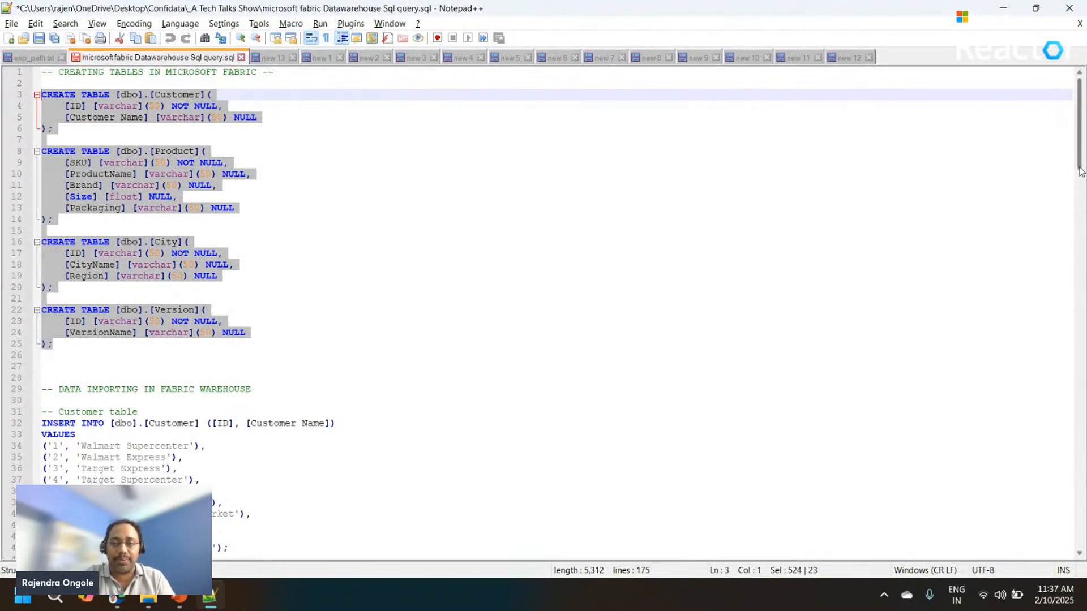
drag(1080, 172, 1081, 202)
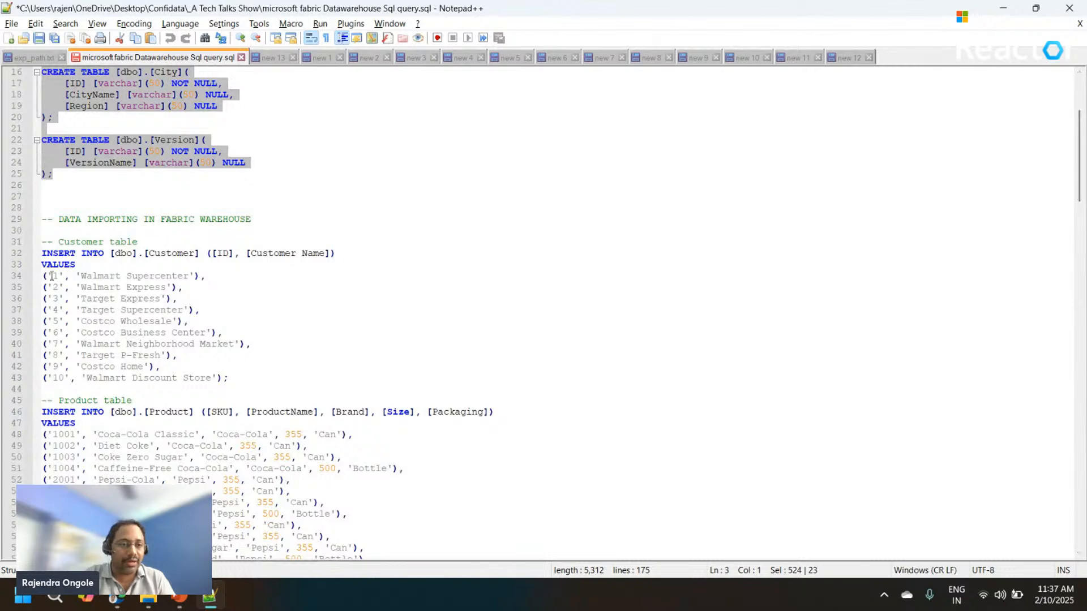
drag(42, 252, 237, 174)
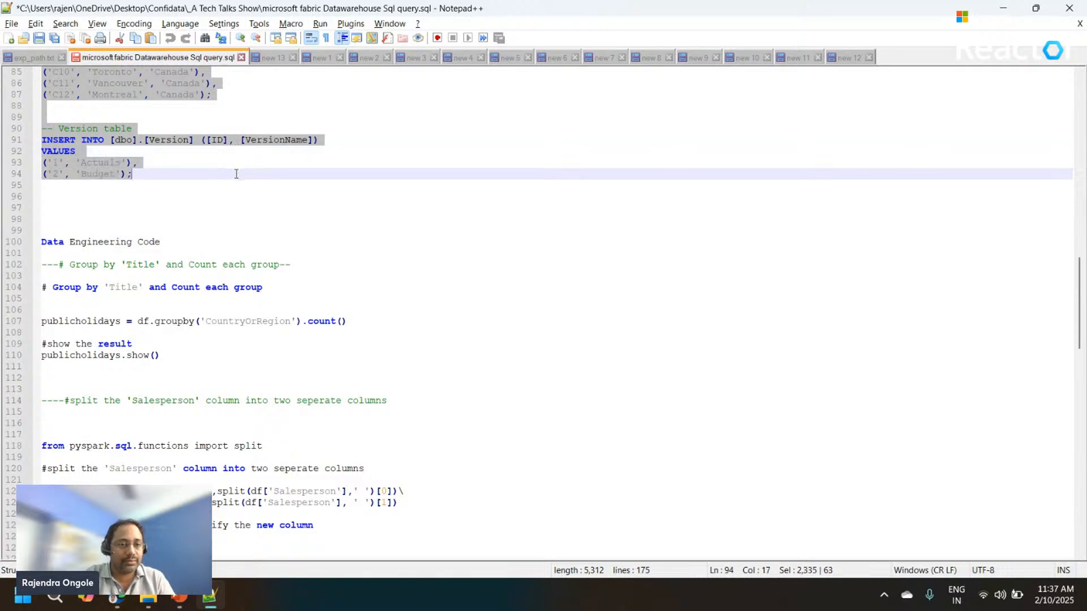
Switch to Fabric, create a new SQL query, and run the copied INSERT INTO statements for the four tables in it
key(alt+Tab)
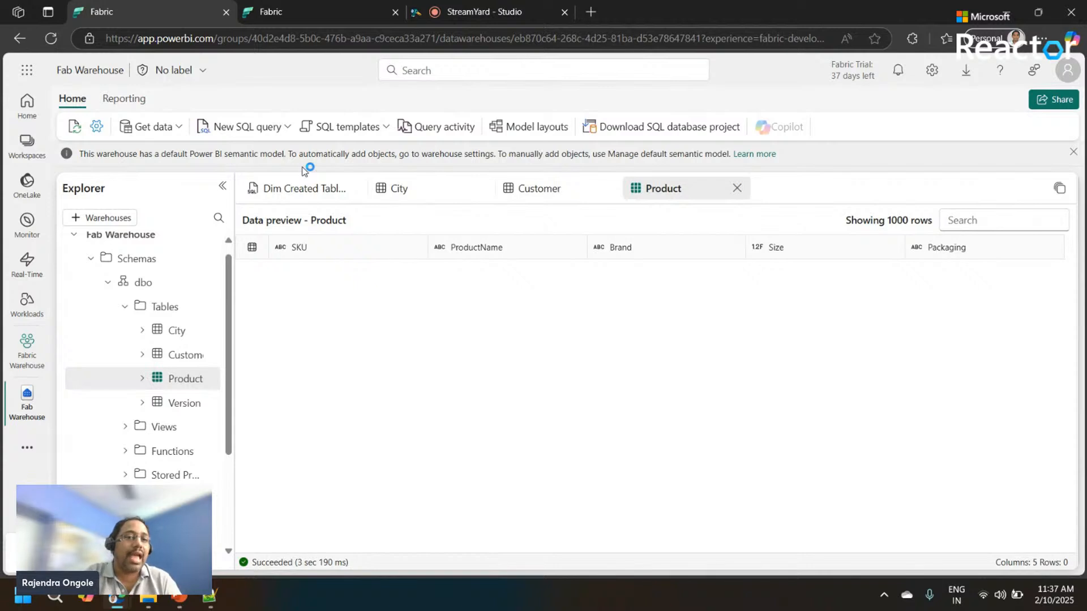
click(294, 189)
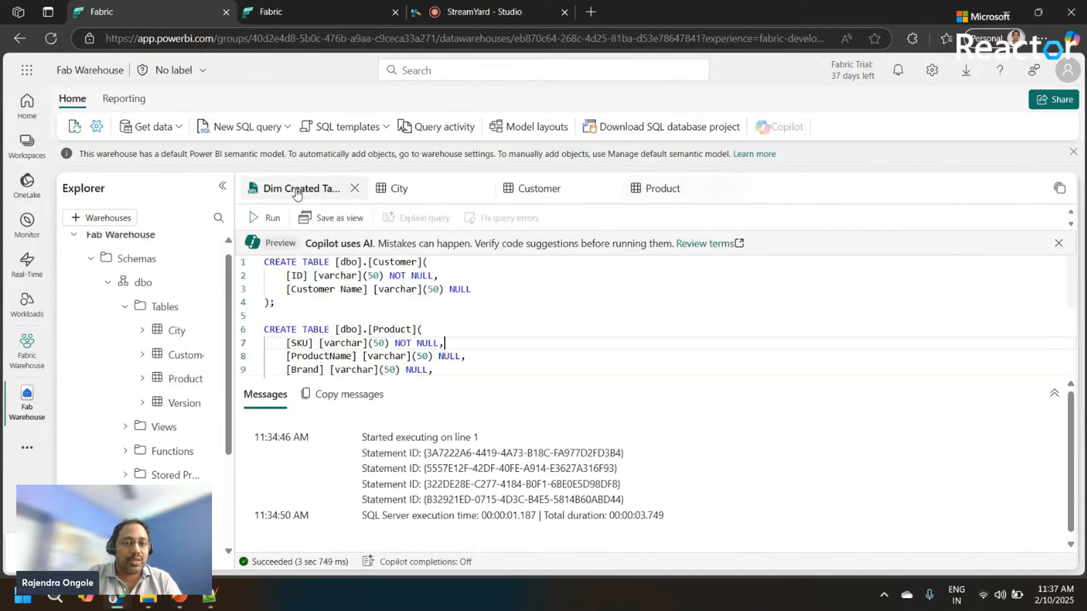
click(287, 127)
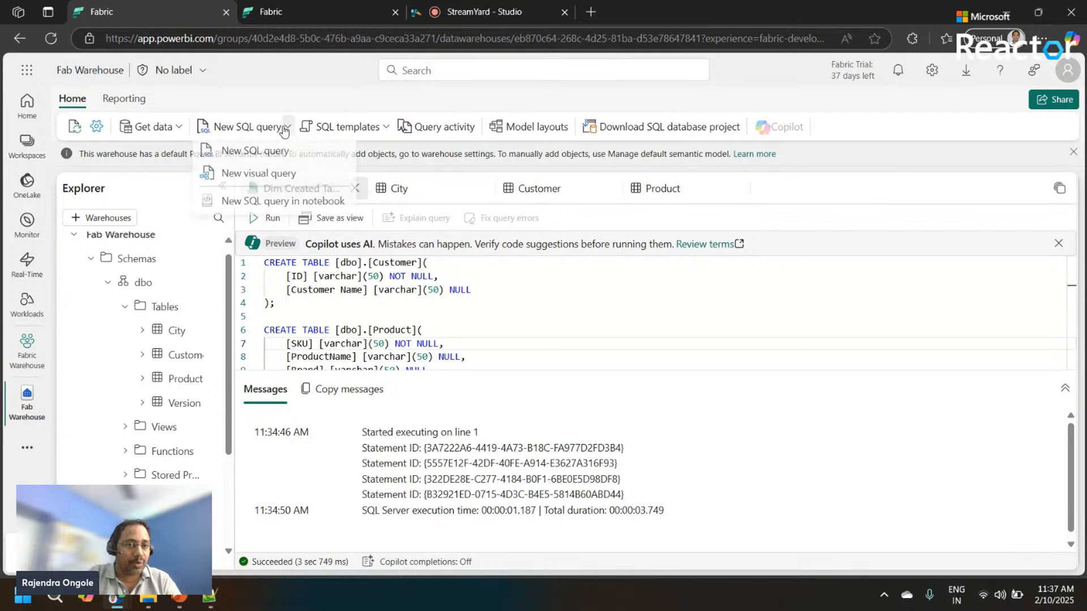
click(256, 154)
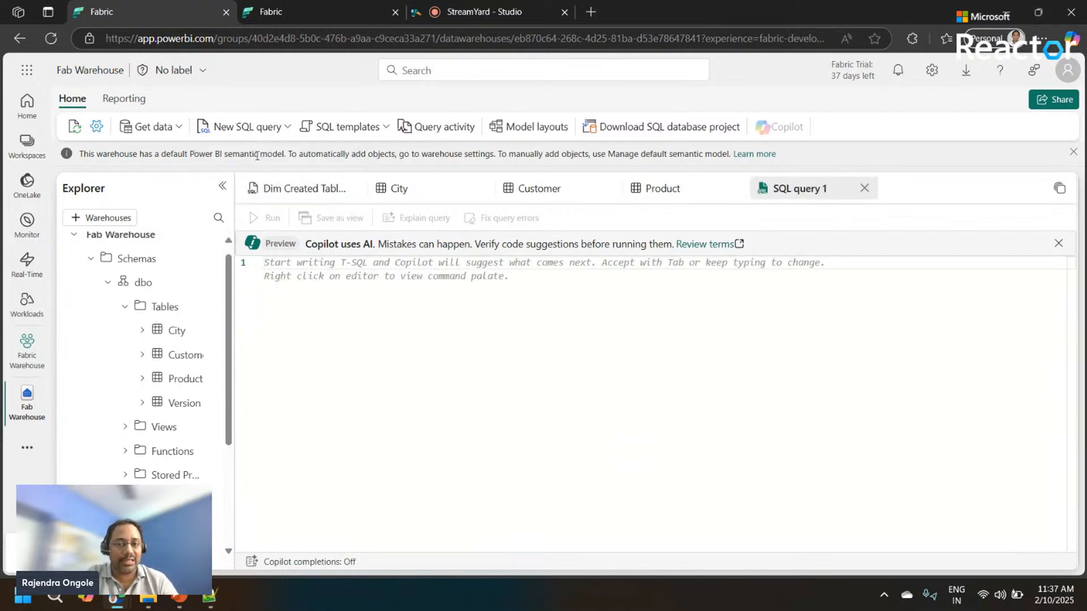
click(397, 267)
key(ctrl+v)
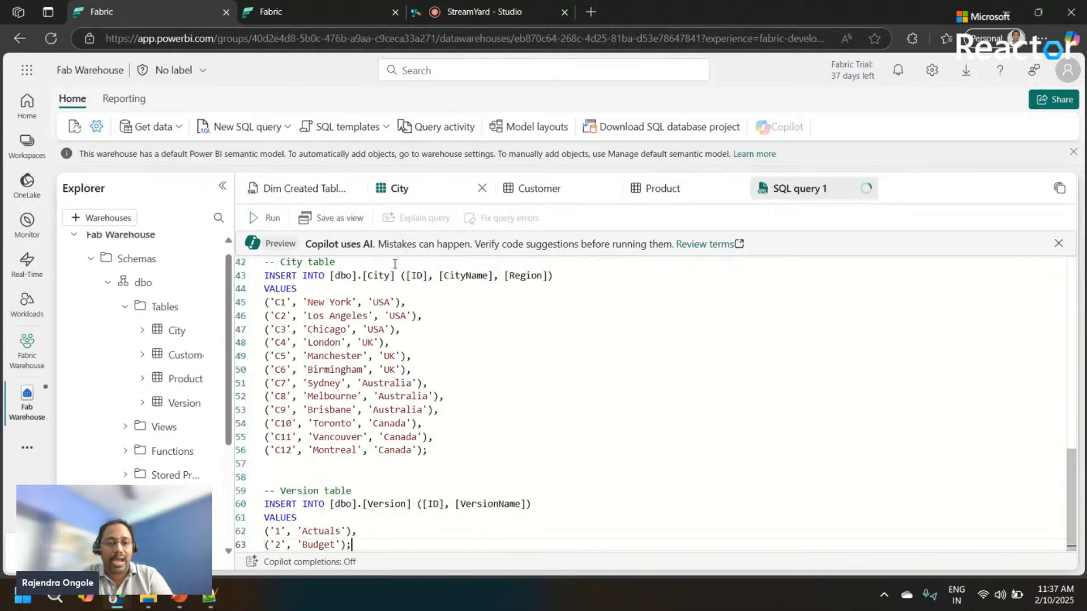
click(266, 219)
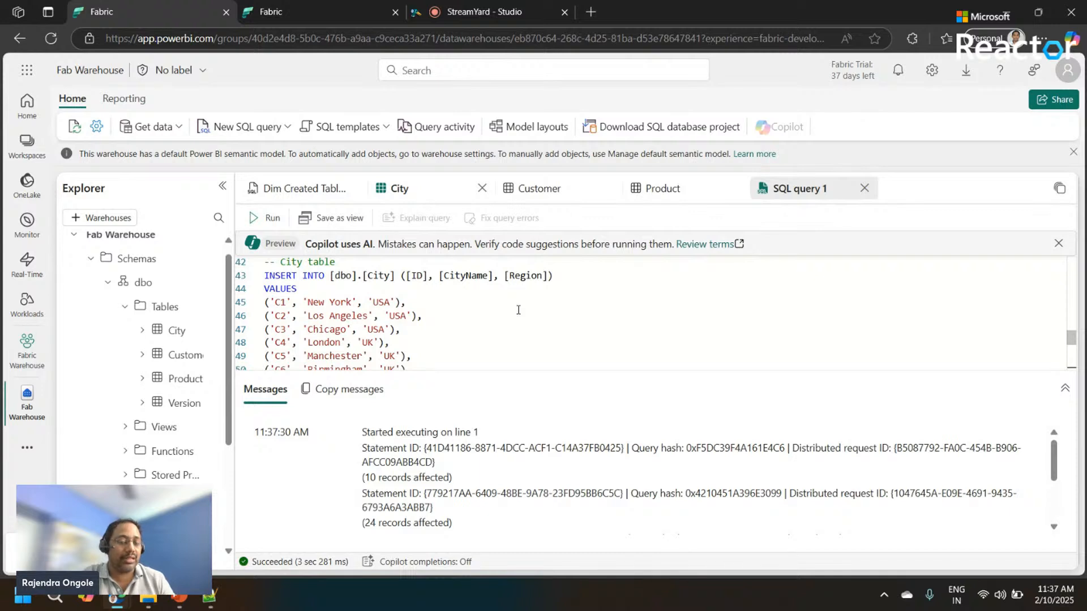
Reopen the City table's data preview and refresh the warehouse
click(182, 336)
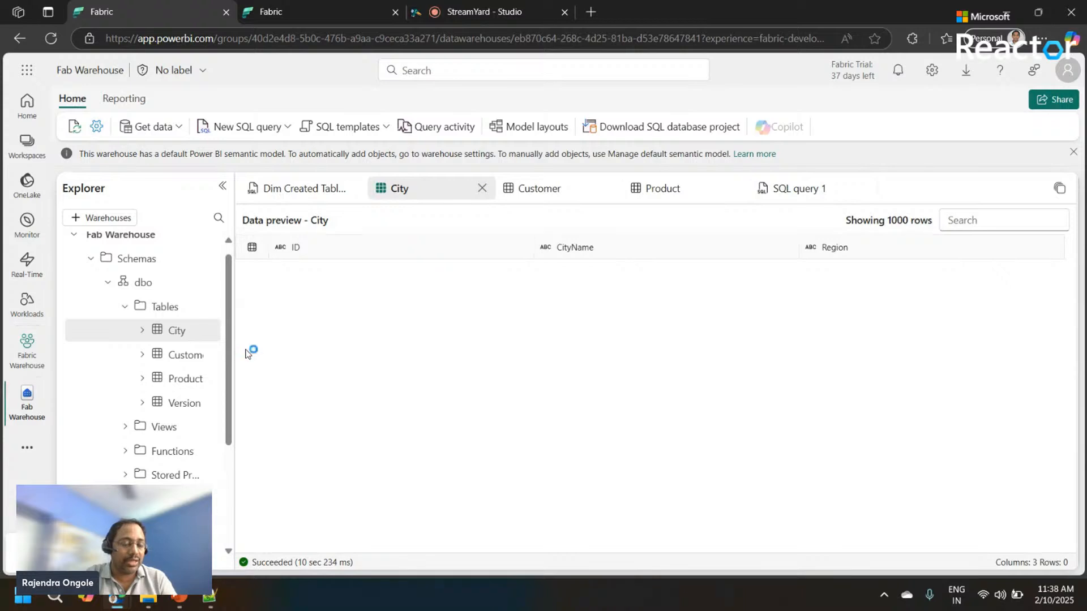
click(75, 126)
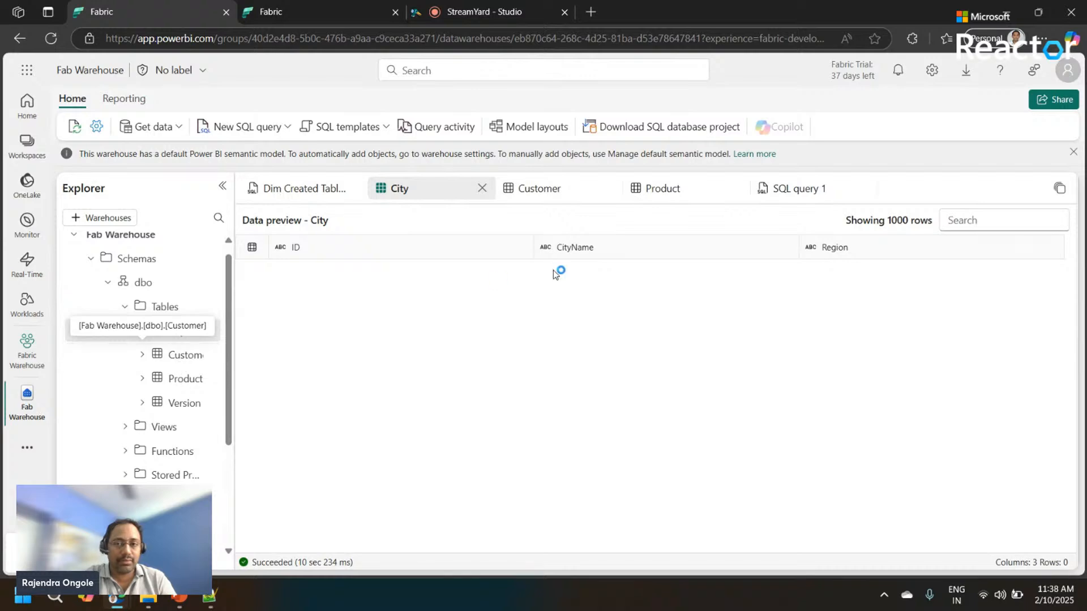
Rename the SQL query holding the INSERT INTO statements, beginning the new name with "Dim Tables Load"
click(786, 193)
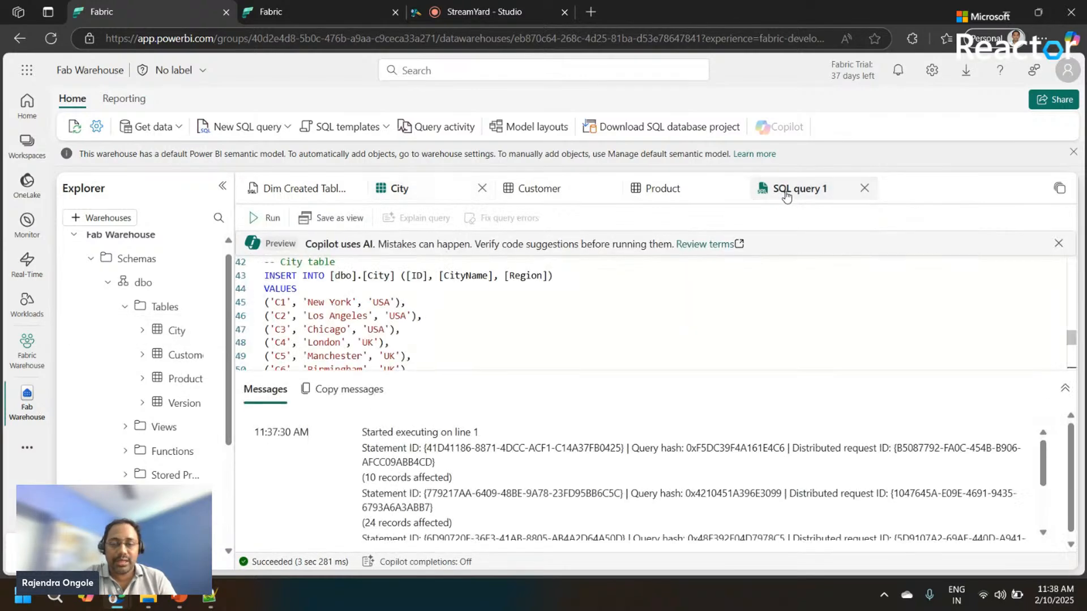
right_click(791, 191)
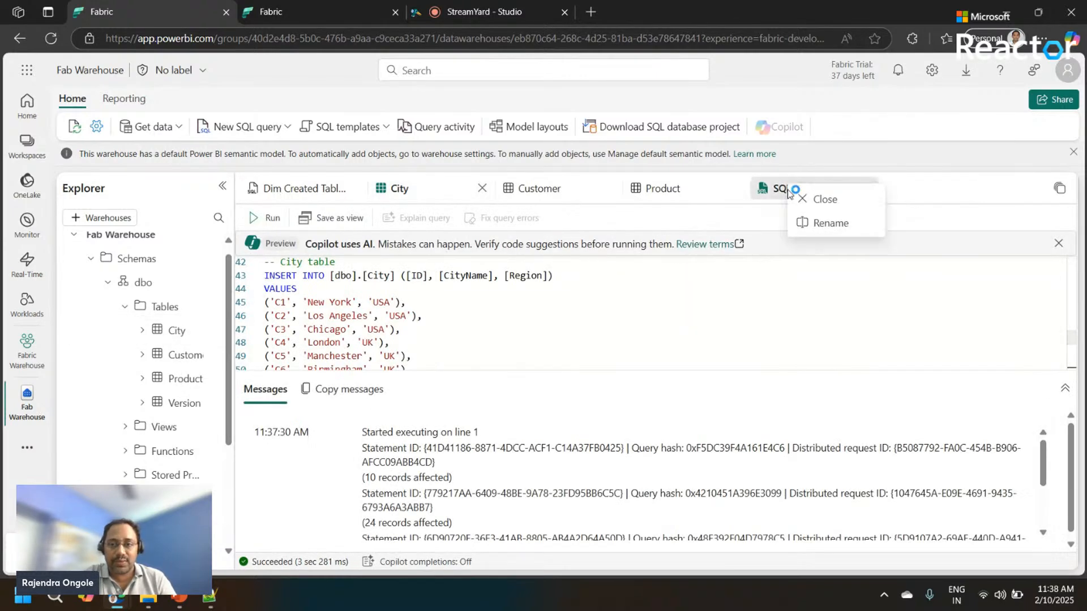
click(831, 230)
click(536, 336)
key(ctrl+a)
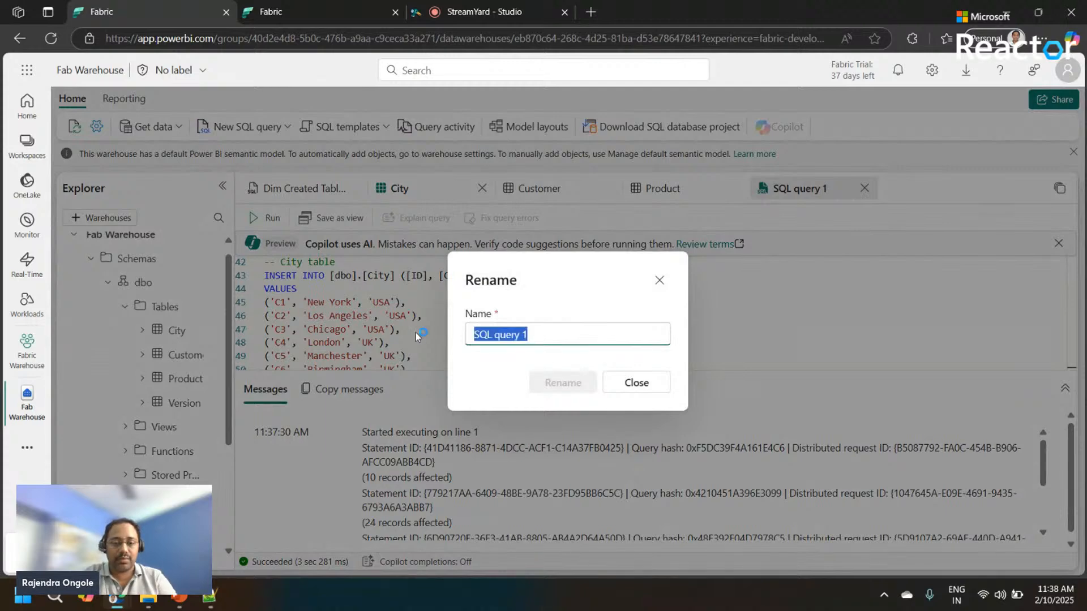
text(Load T)
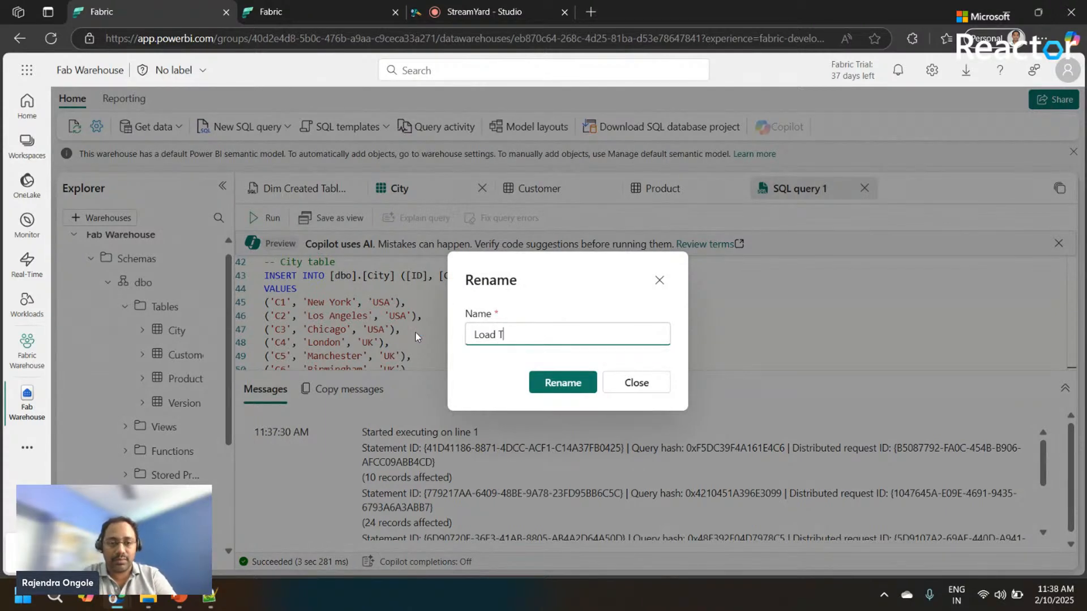
text(ablesDim)
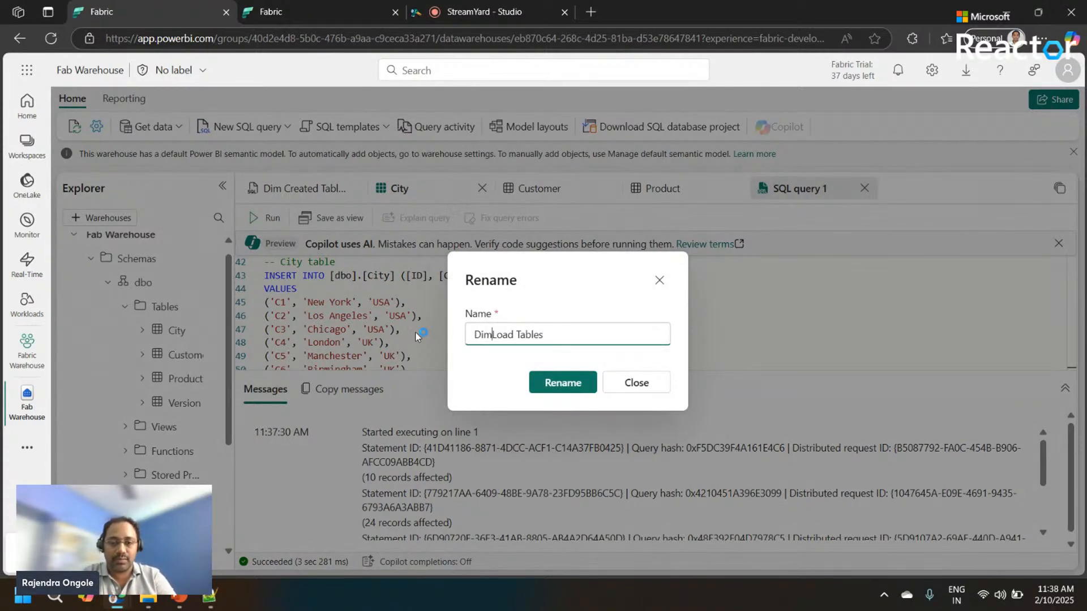
key(Delete)
key(Delete)
key(Delete)
key(Delete)
key(Delete)
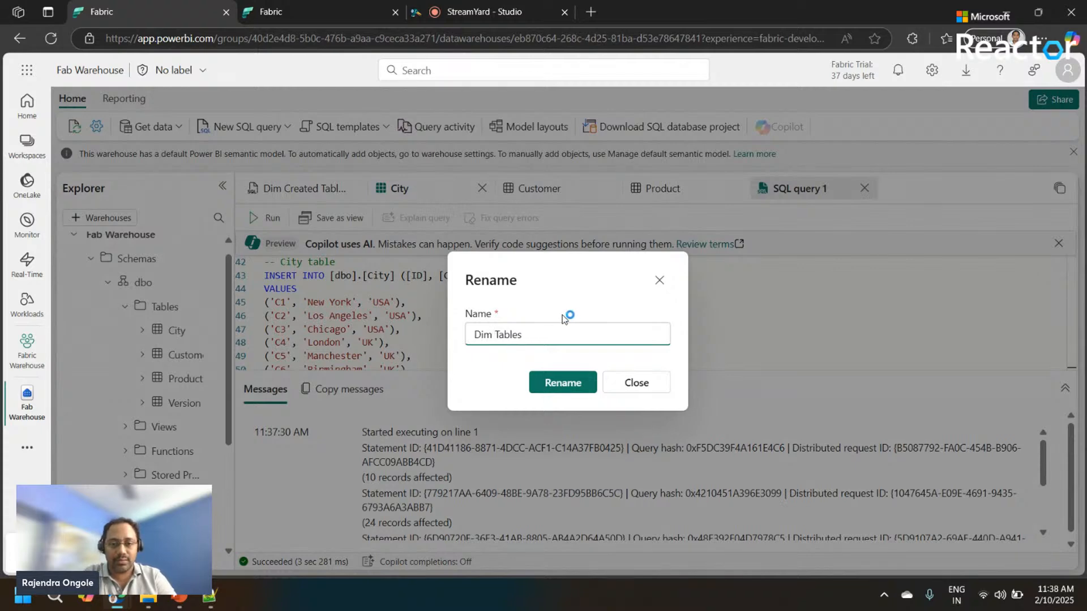
text(lOAD)
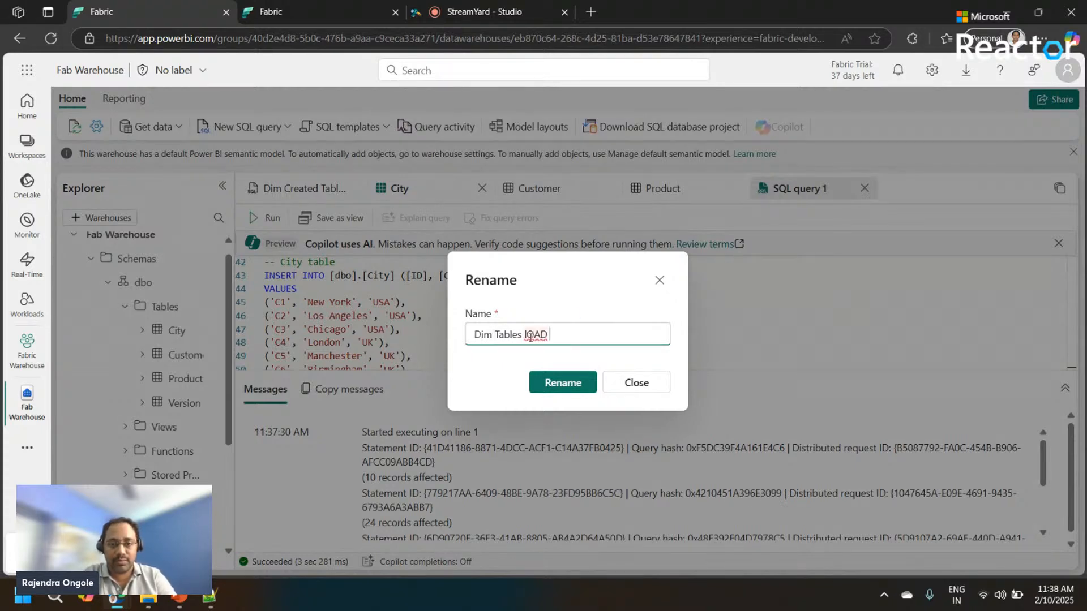
key(BackSpace)
key(BackSpace)
key(BackSpace)
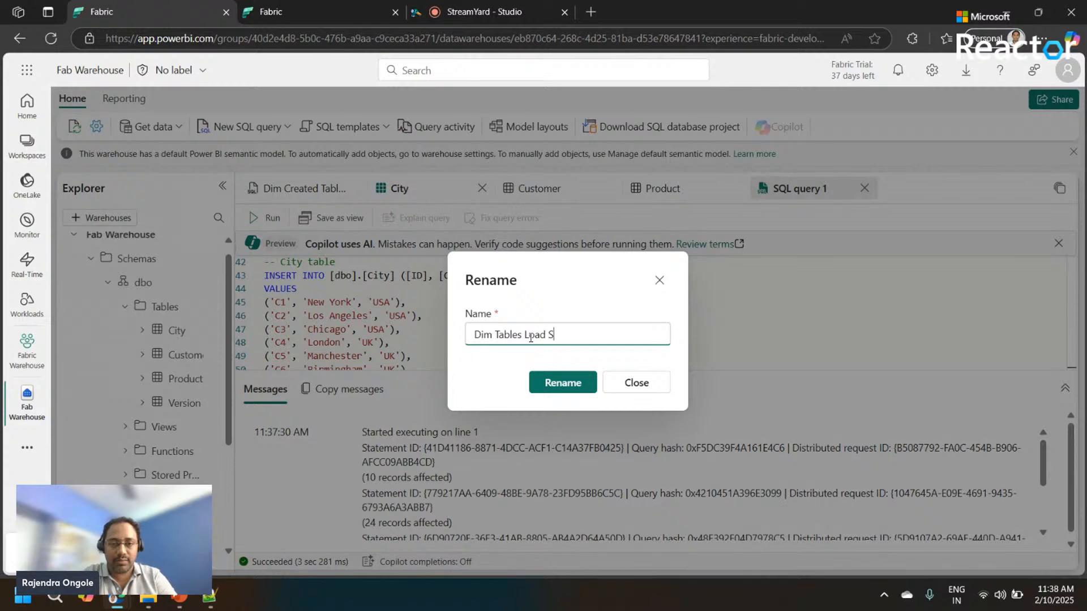
click(561, 382)
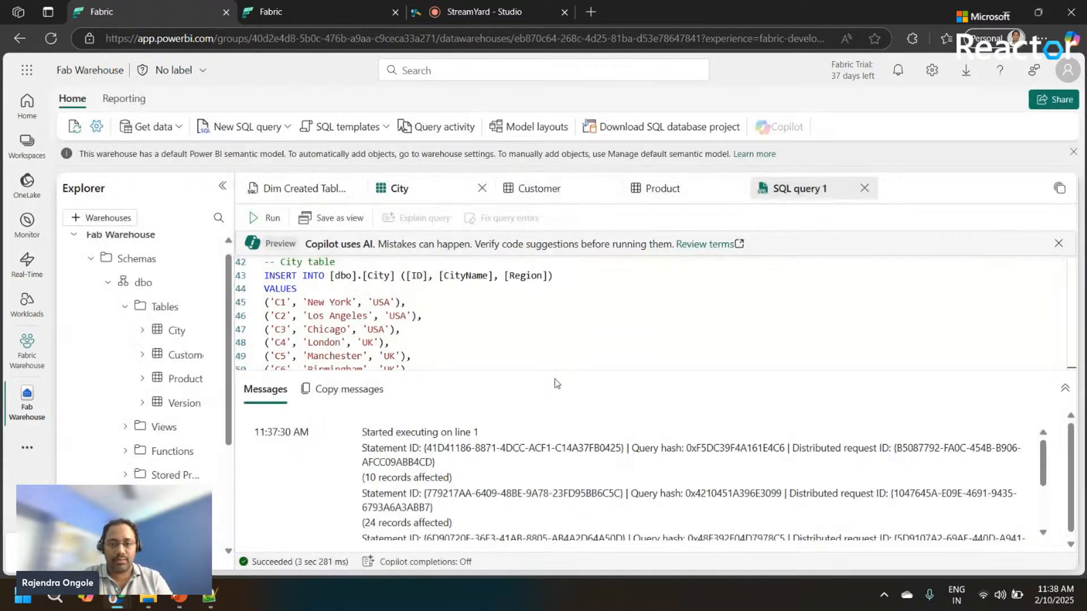
Refresh the warehouse and check the City, Customer and Product data previews and the load query's execution messages
click(172, 335)
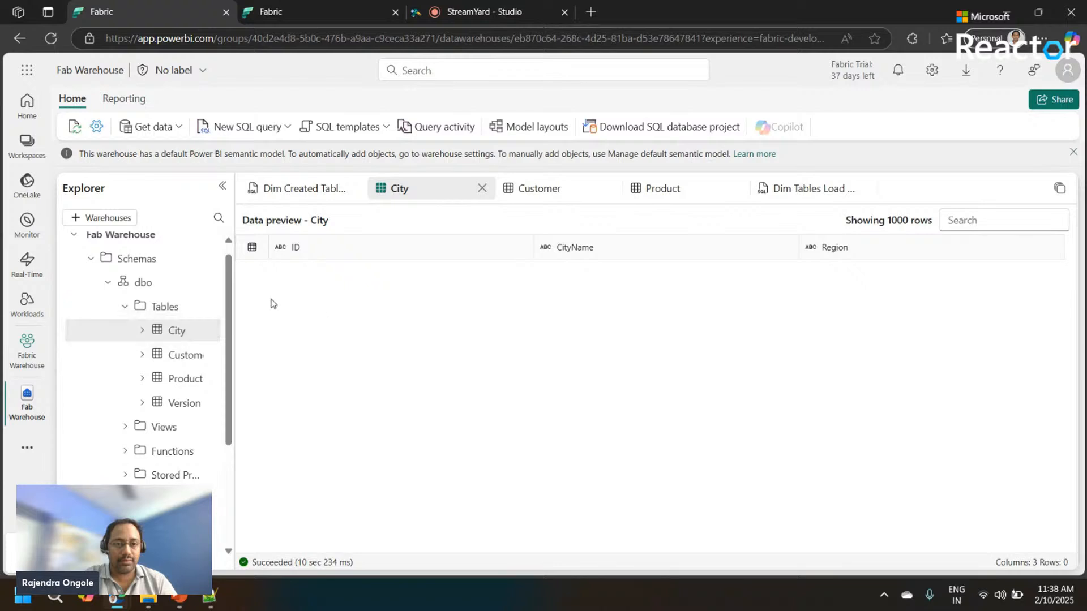
click(73, 129)
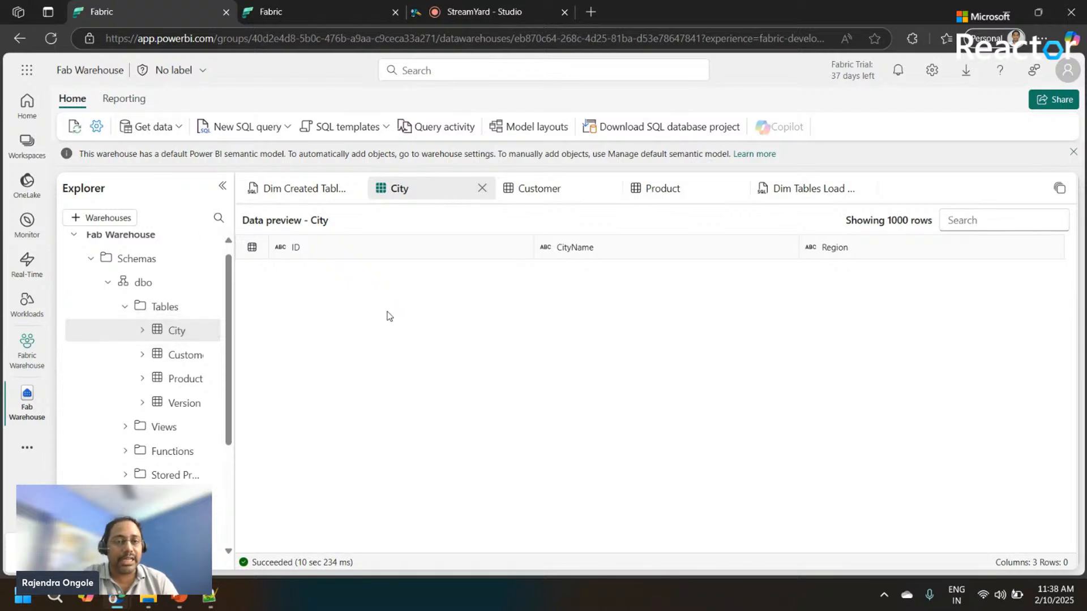
click(538, 189)
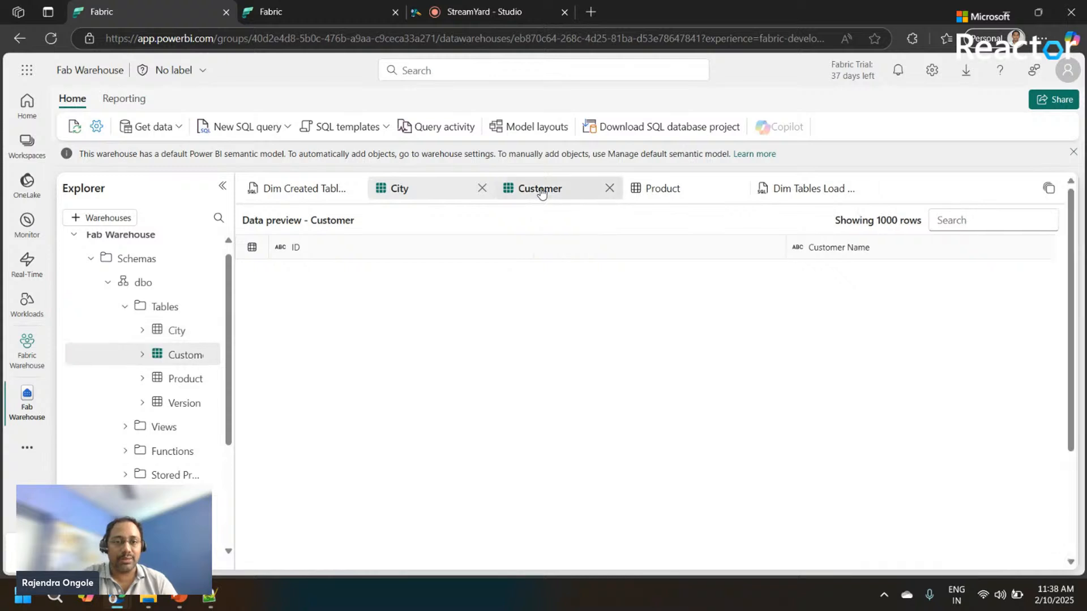
click(683, 193)
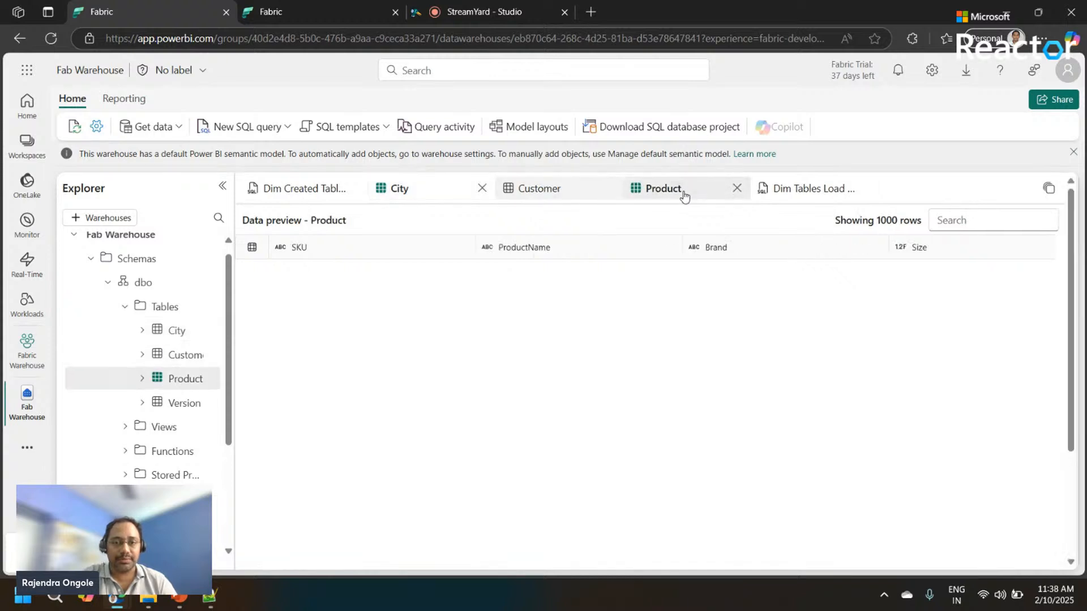
click(806, 188)
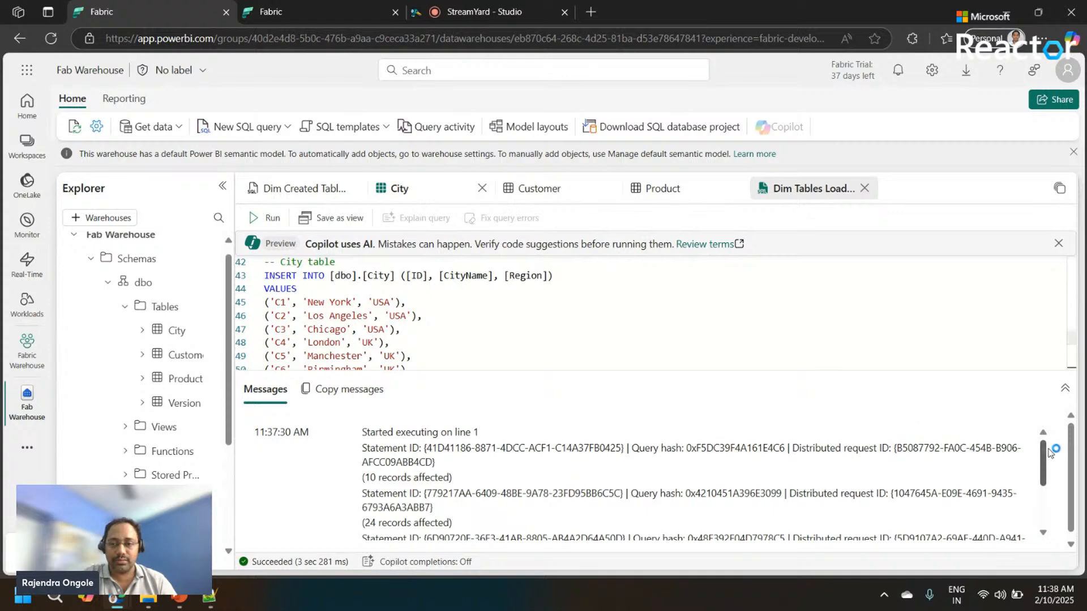
drag(1047, 455, 1035, 346)
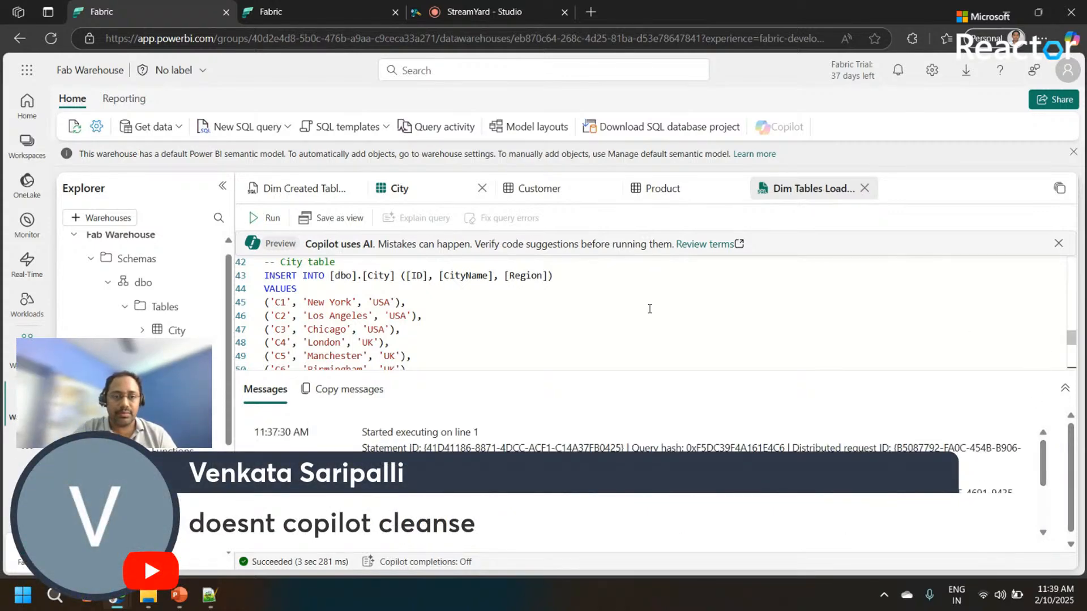
Reopen the City and Customer previews, refresh the warehouse, and check the Product table's preview
click(177, 331)
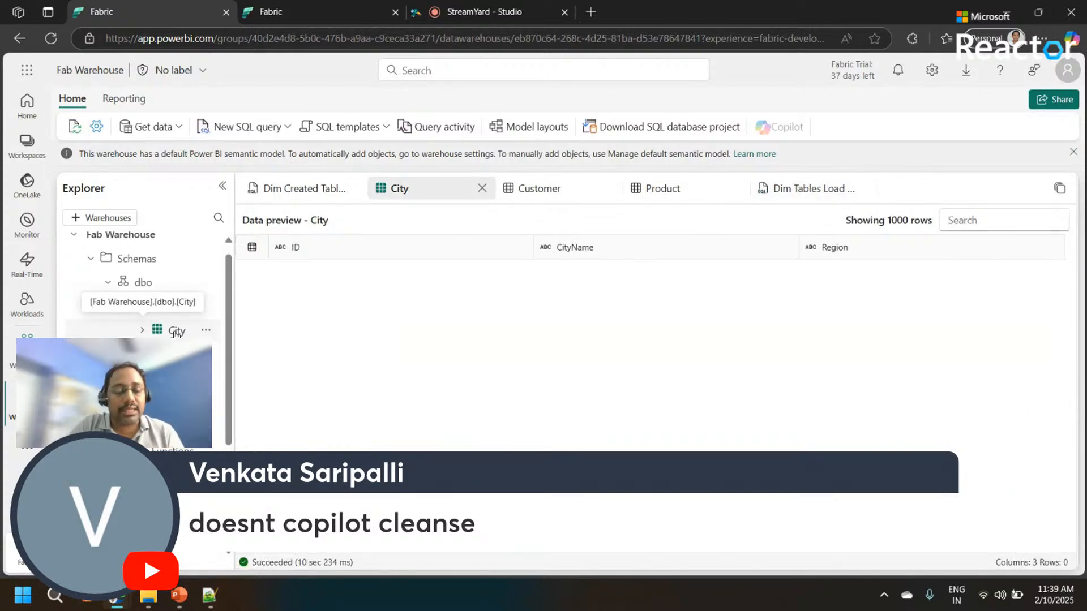
click(170, 354)
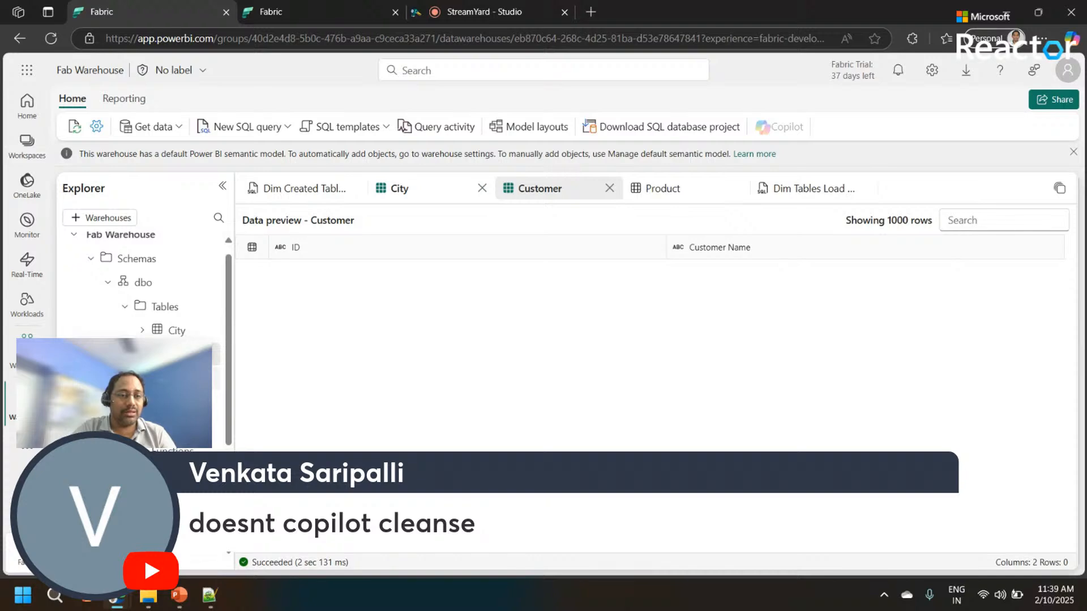
click(75, 130)
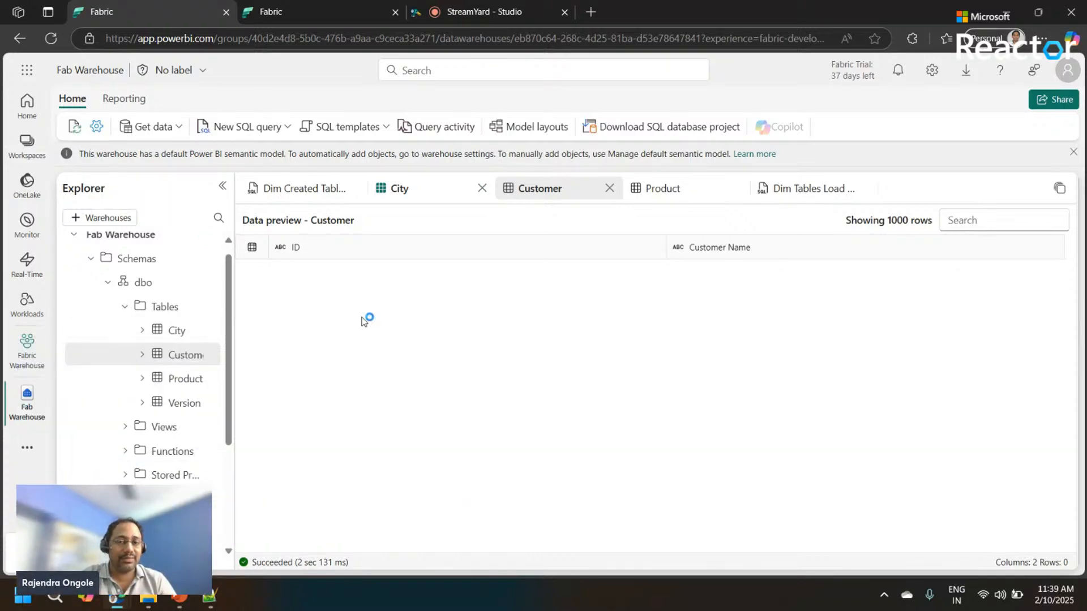
click(179, 380)
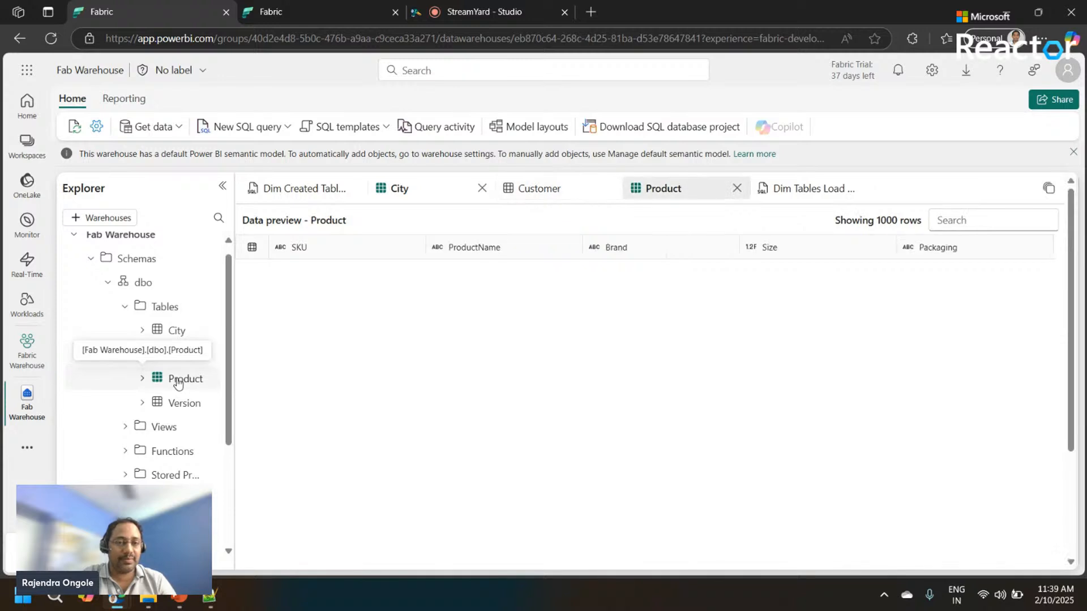
Review the load query from its Customer INSERT statement, and refresh the warehouse with the City preview open
click(783, 192)
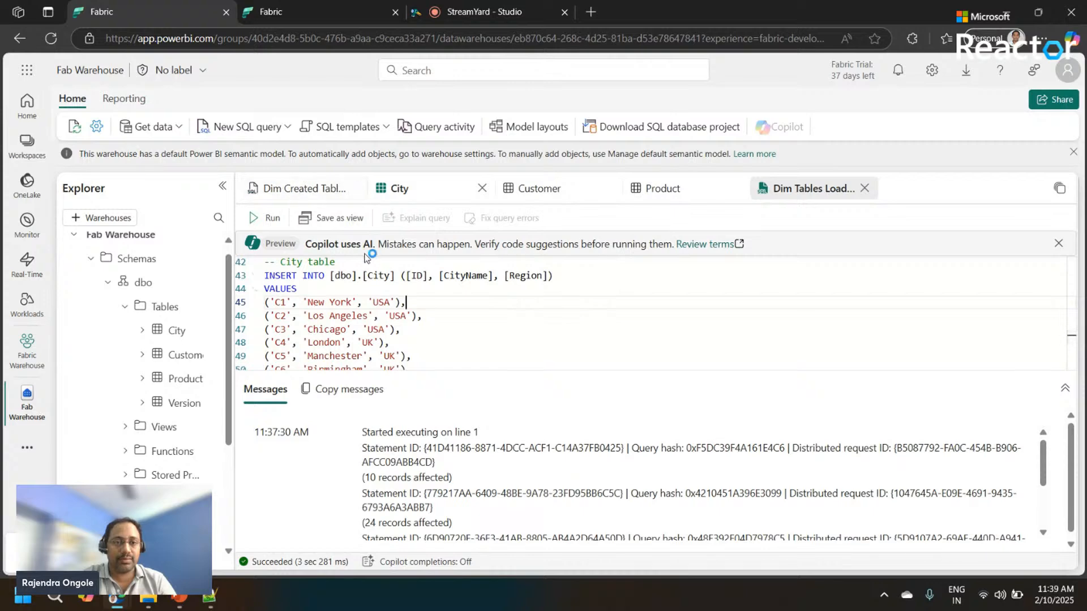
drag(1078, 334, 1071, 256)
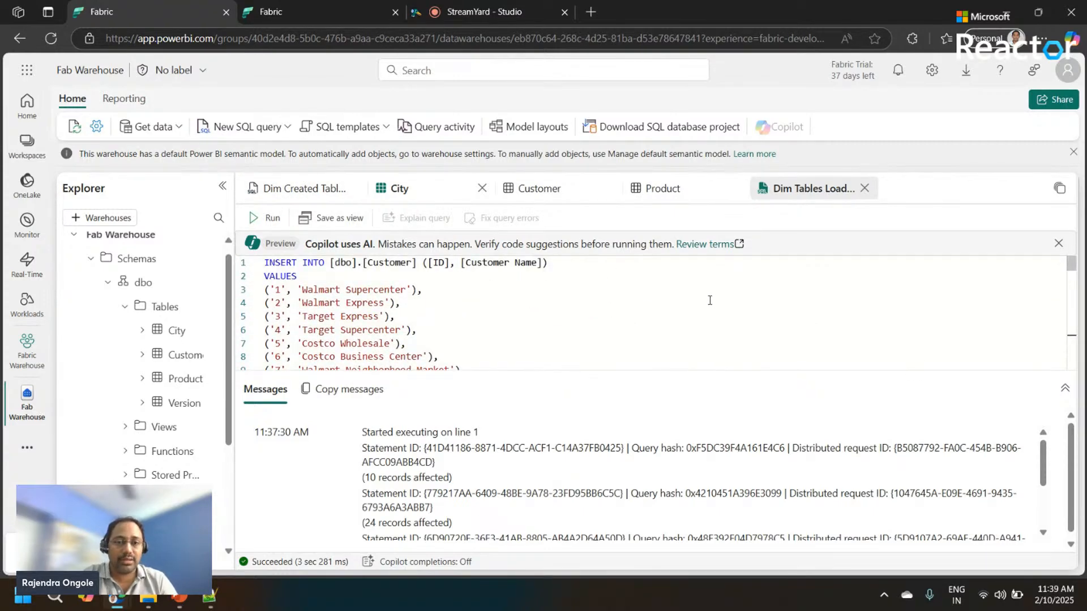
click(547, 276)
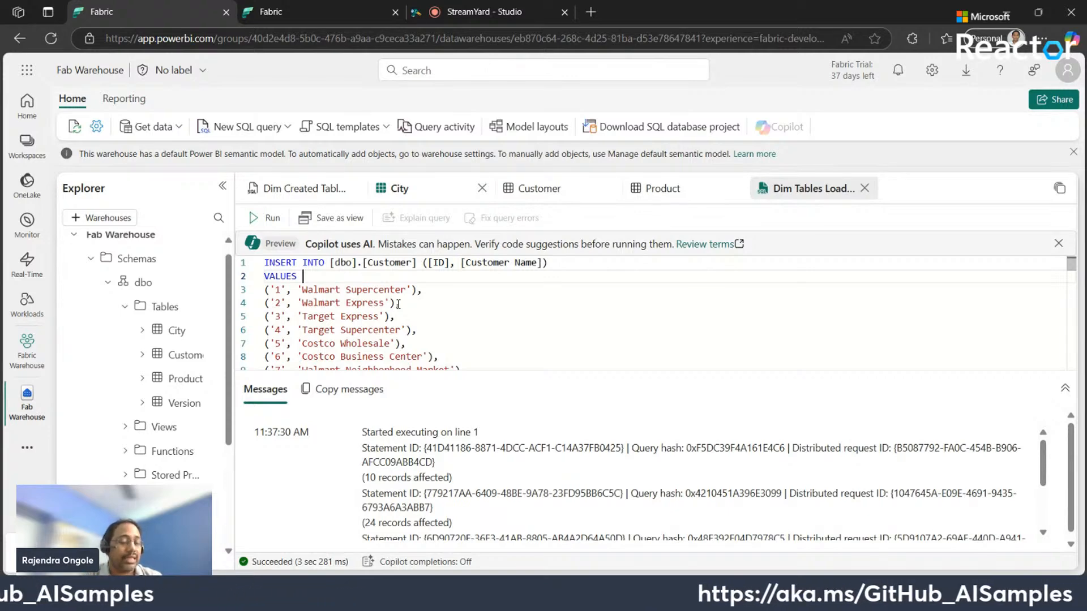
click(172, 331)
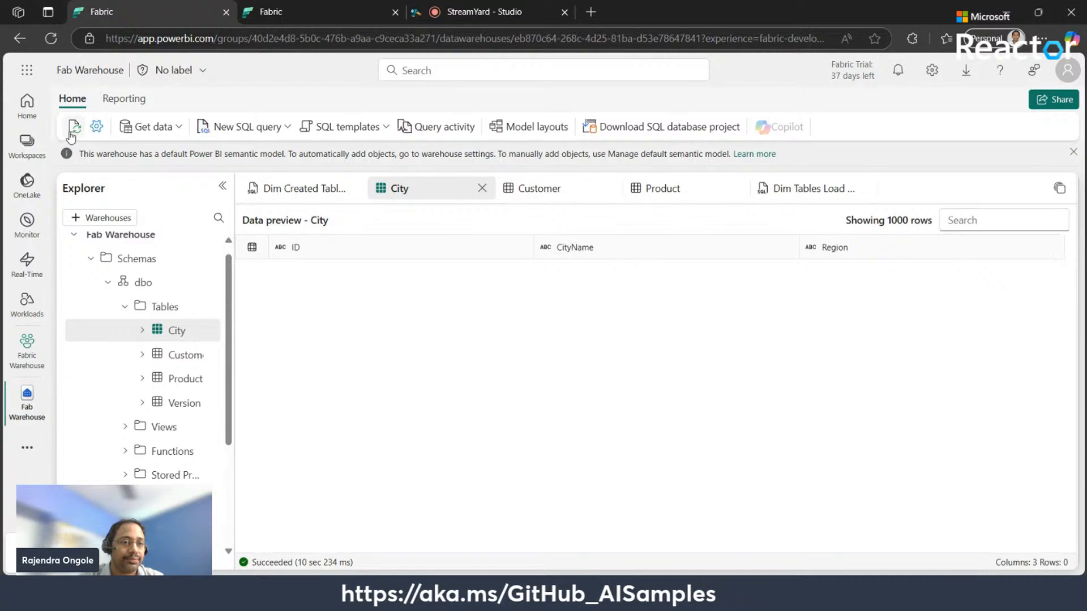
click(73, 129)
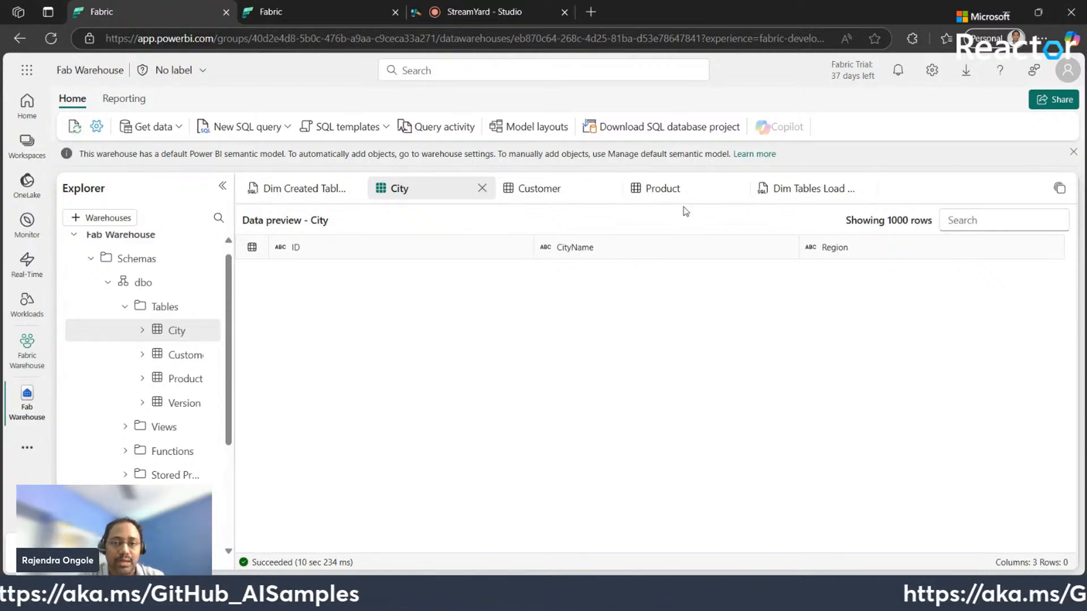
Run all the INSERT INTO statements in the Dim Tables Load query again
click(821, 188)
click(453, 319)
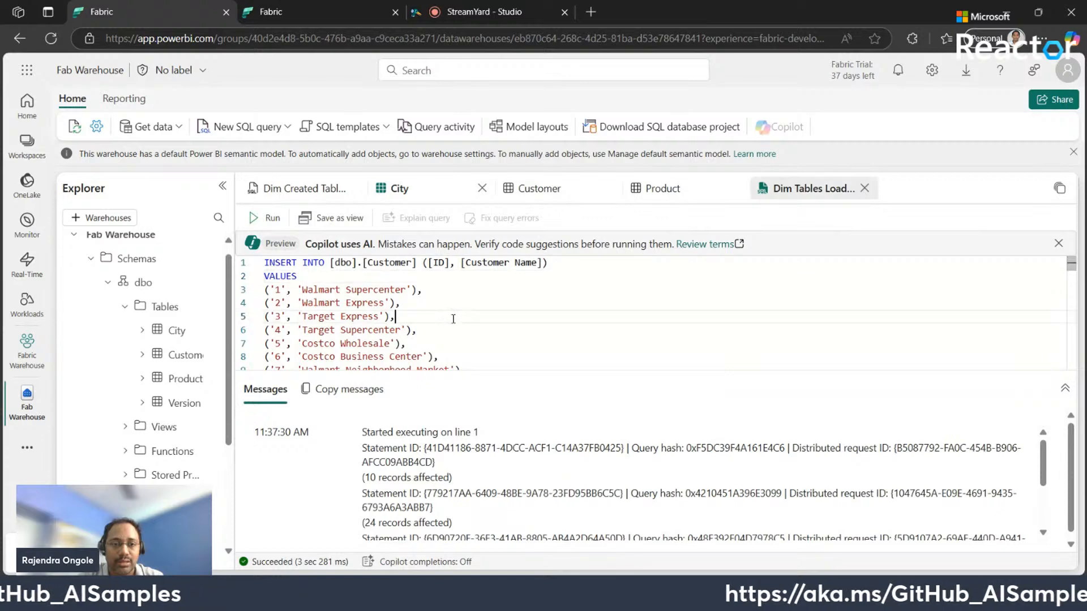
key(ctrl+a)
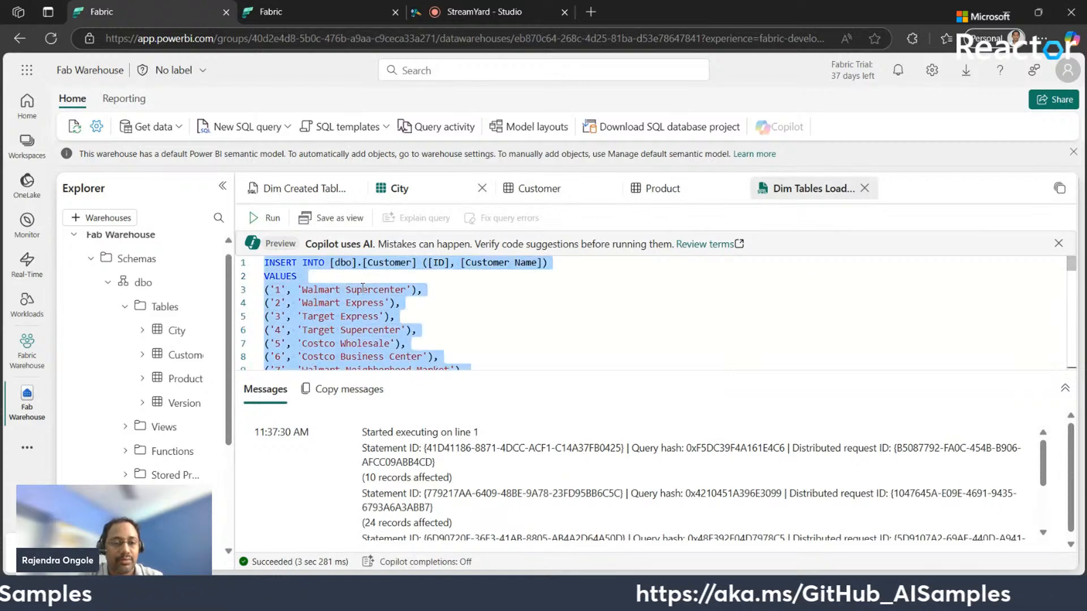
click(260, 225)
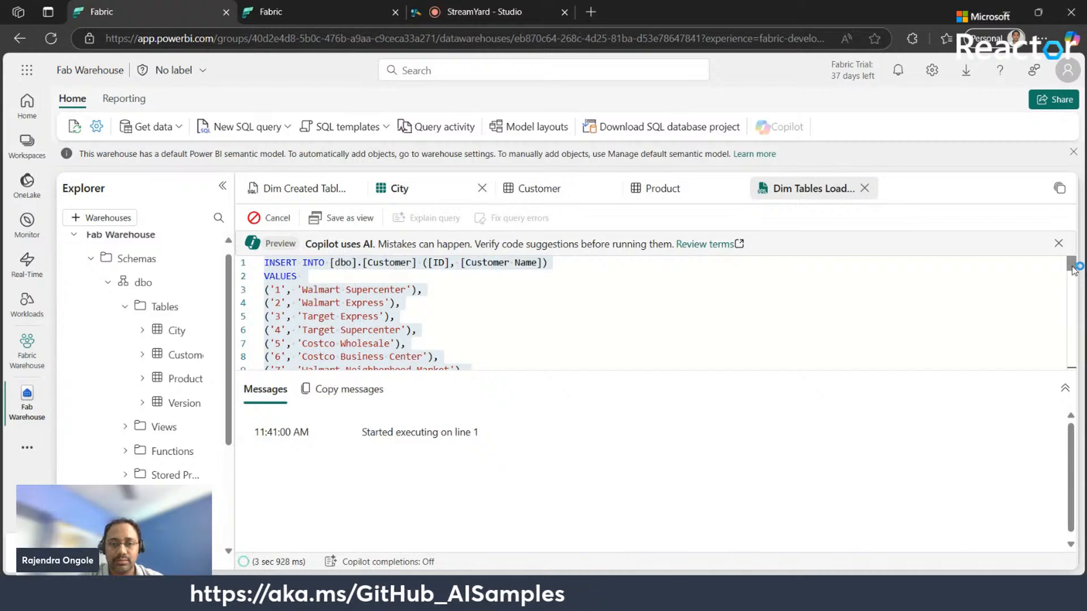
drag(1074, 281, 1075, 388)
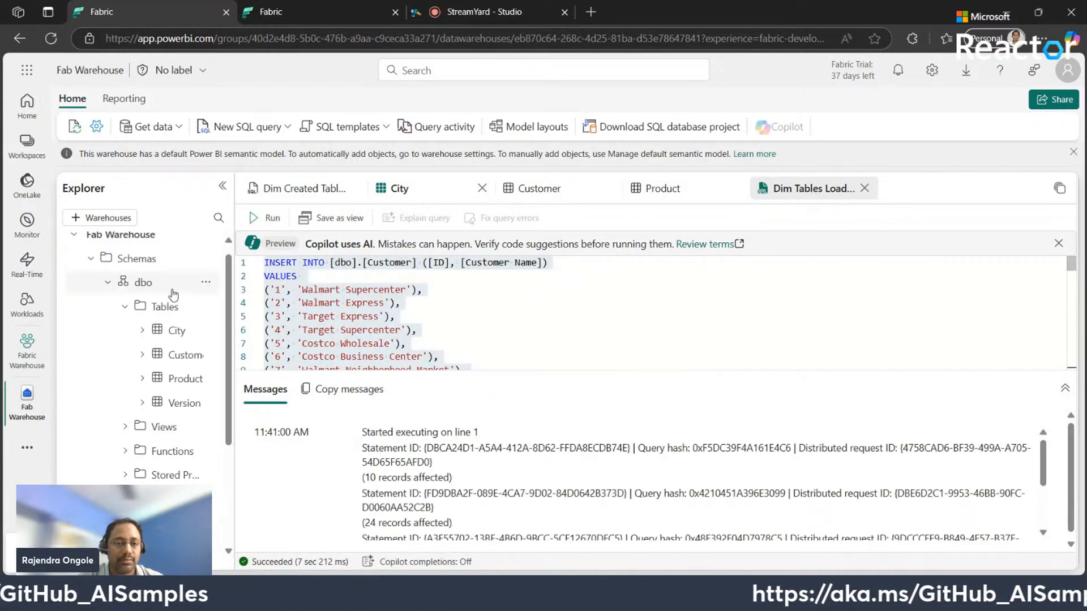
Refresh the warehouse from the City preview and check the Customer and Product previews for the inserted rows
click(177, 332)
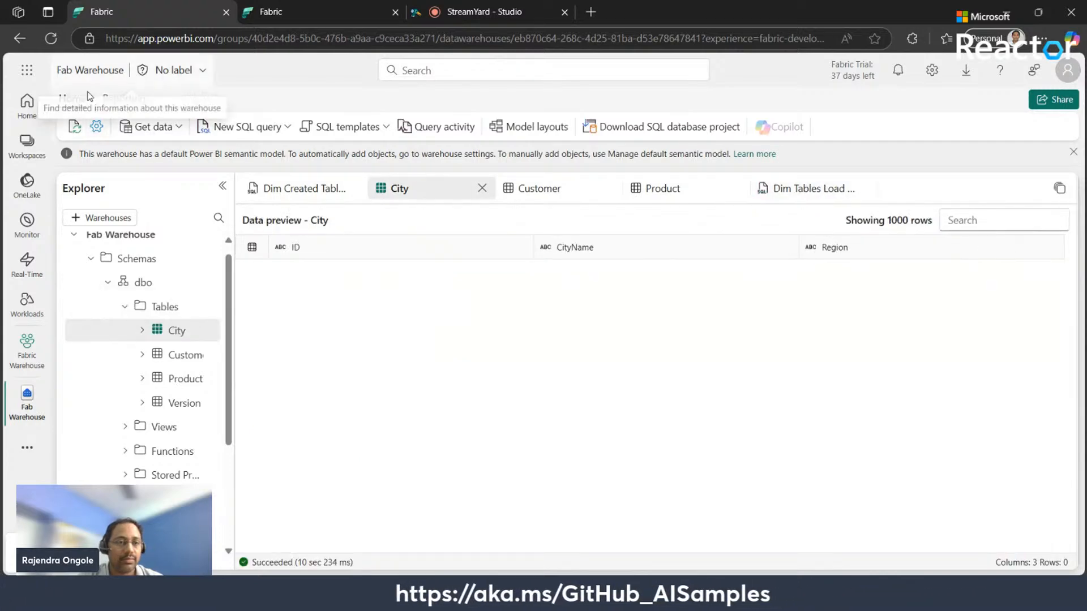
click(74, 127)
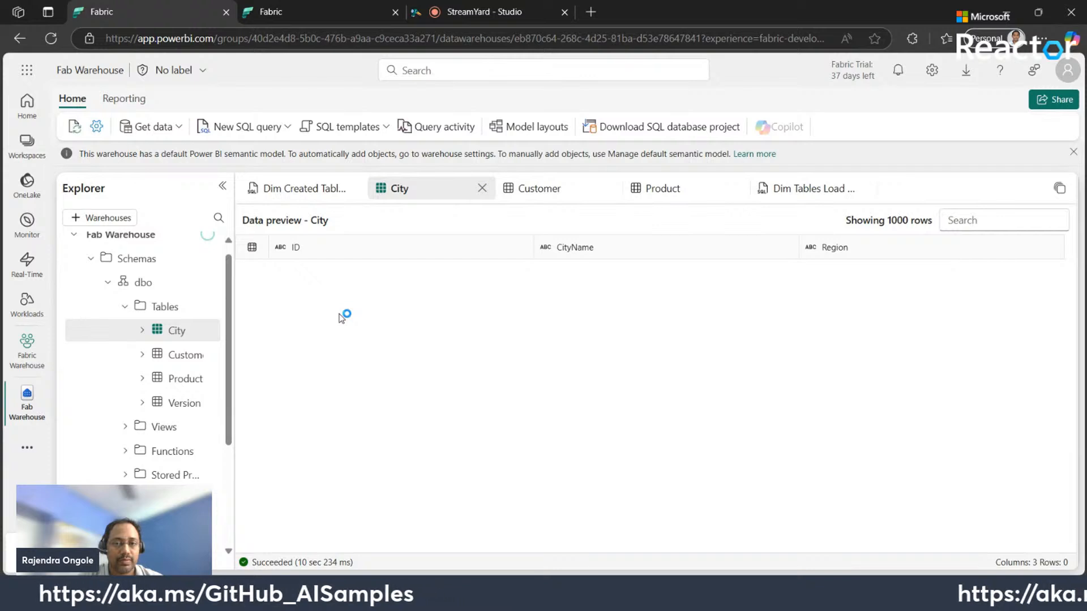
click(191, 355)
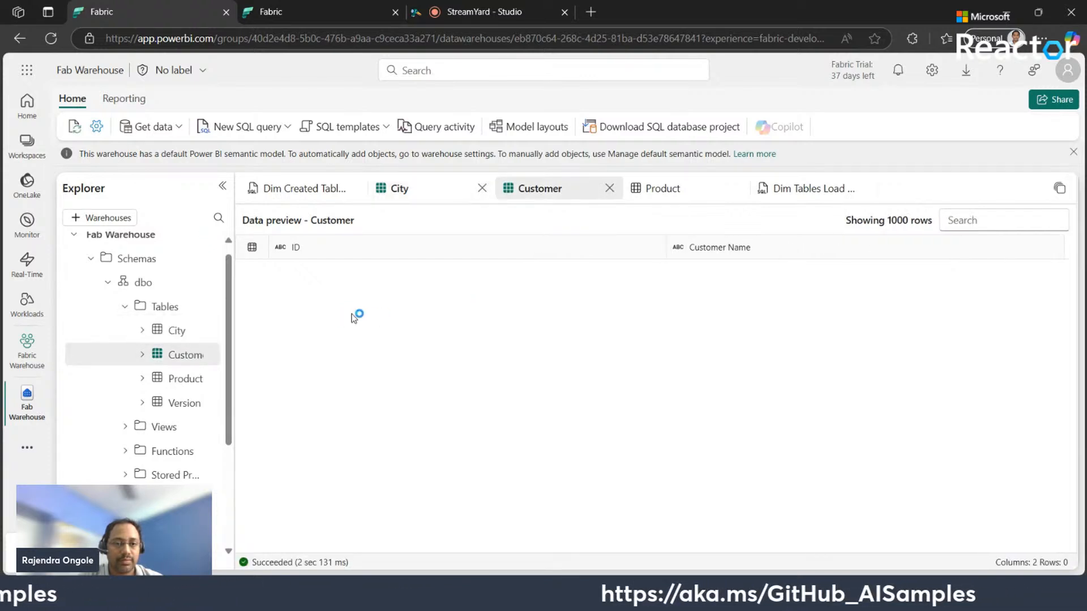
click(677, 192)
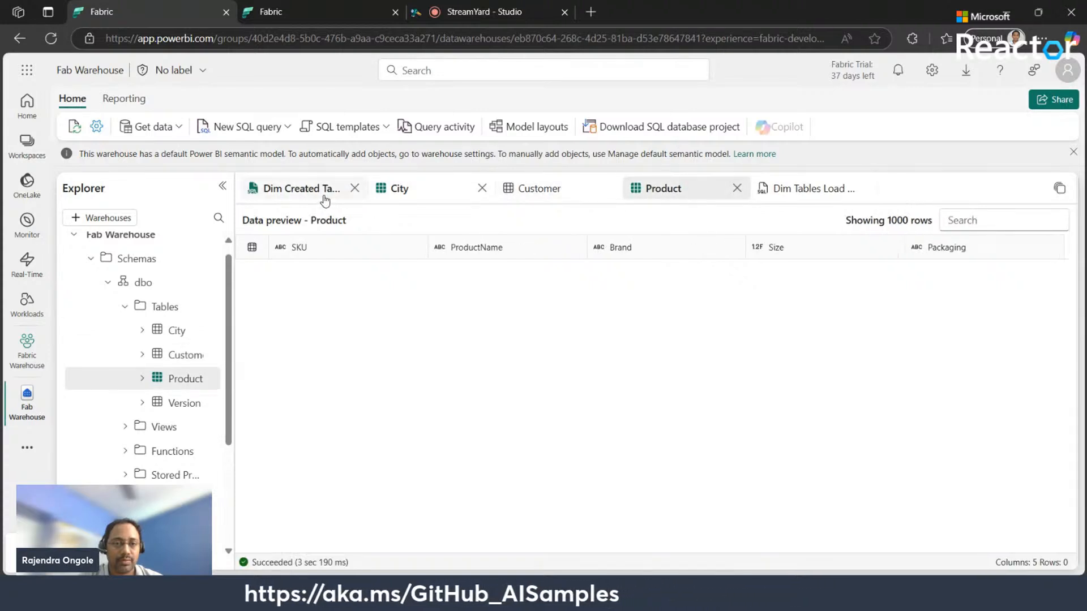
Close the table-creation query and look through the City, Customer and Product previews again
click(355, 188)
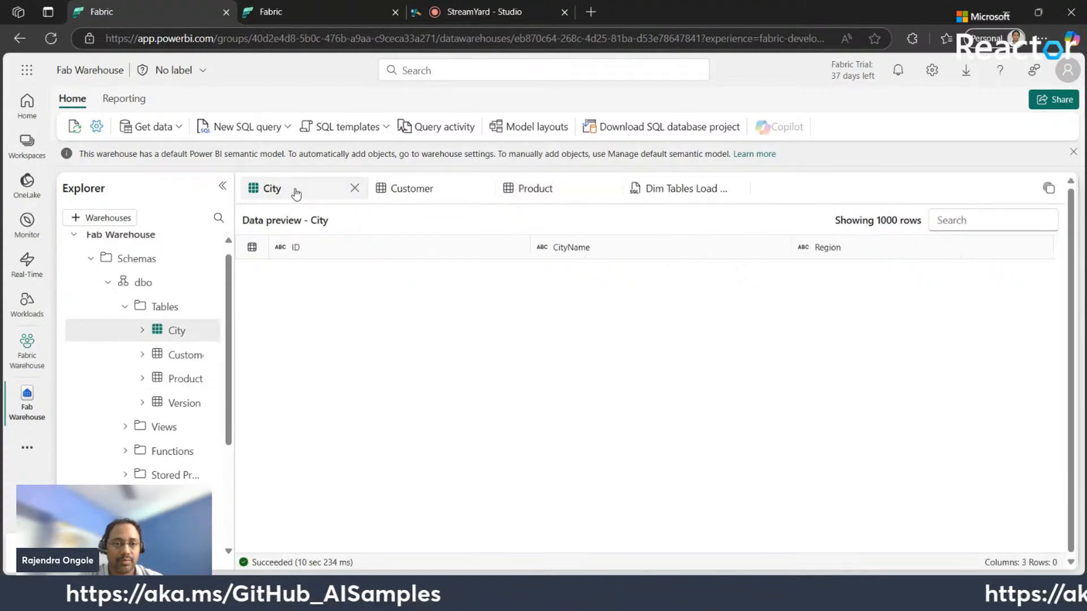
click(447, 192)
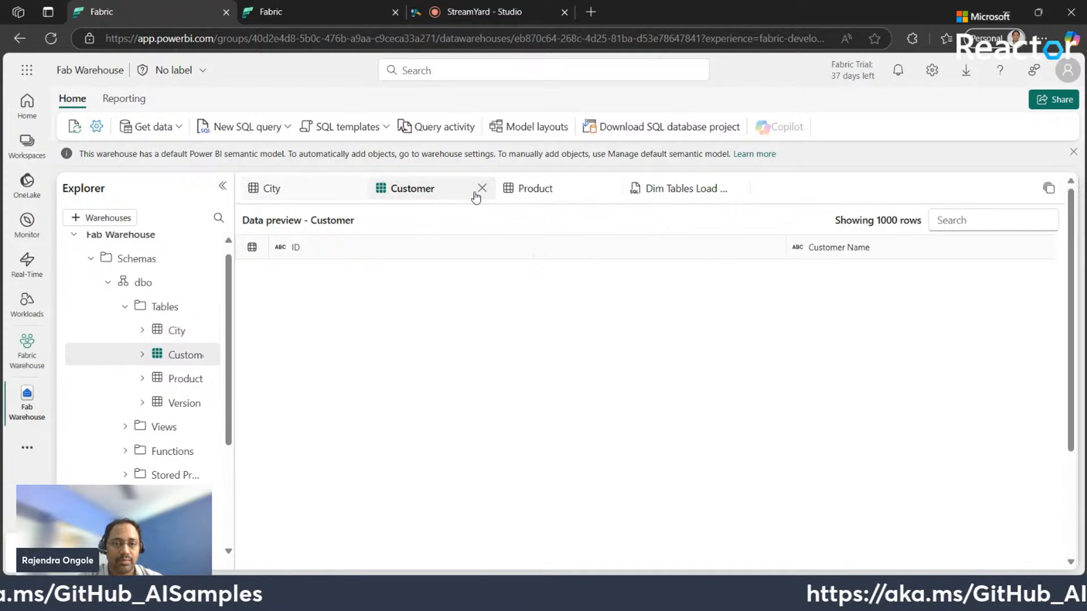
click(539, 191)
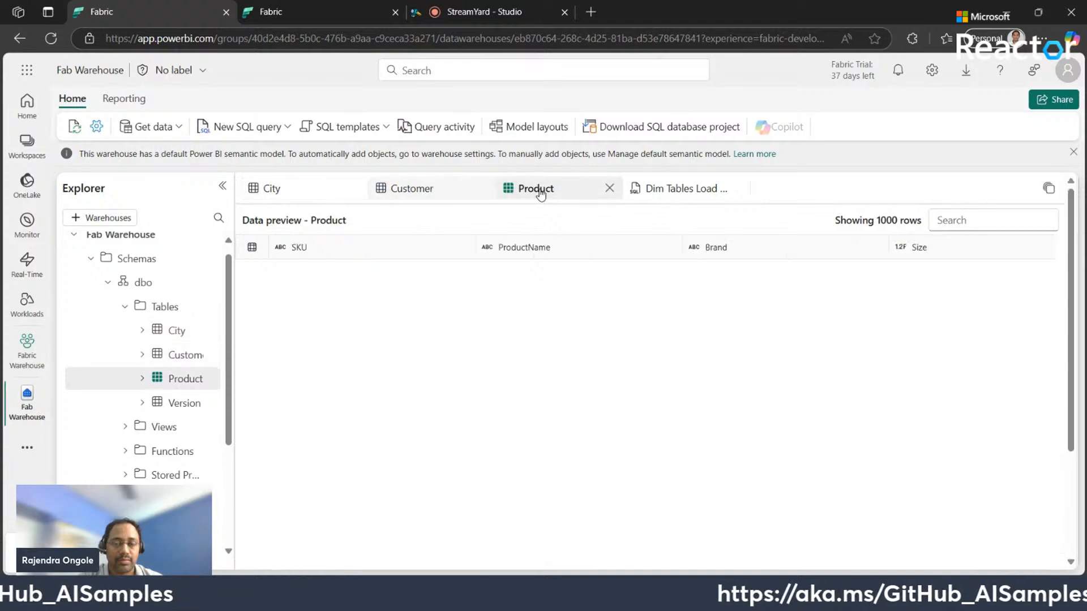
Review the run messages of the Dim Tables Load query and look at the general settings of the Fabric Warehouse workspace
click(693, 188)
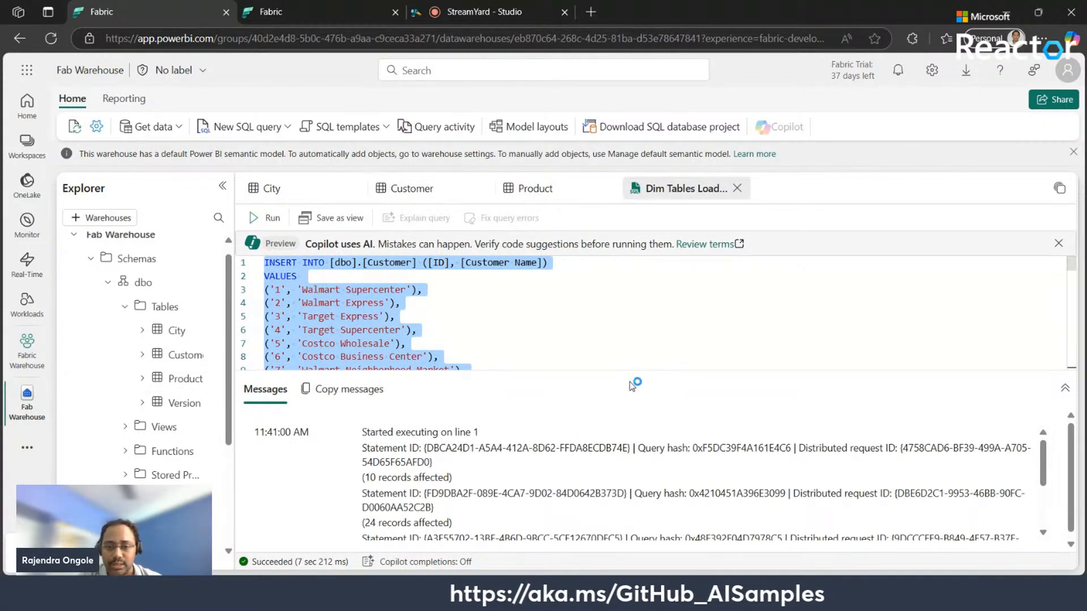
drag(629, 372, 627, 354)
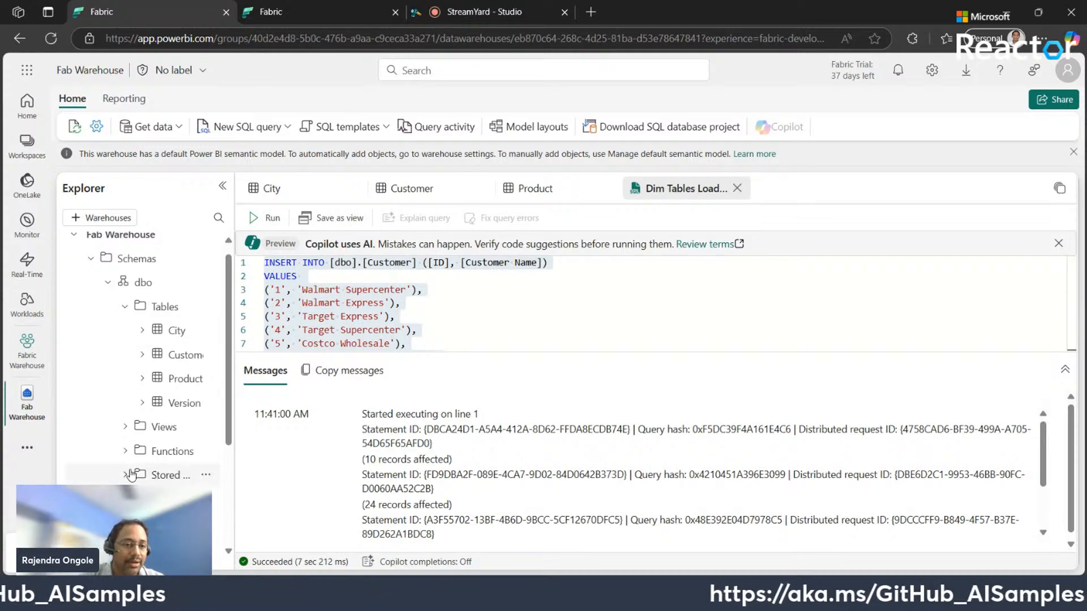
click(42, 388)
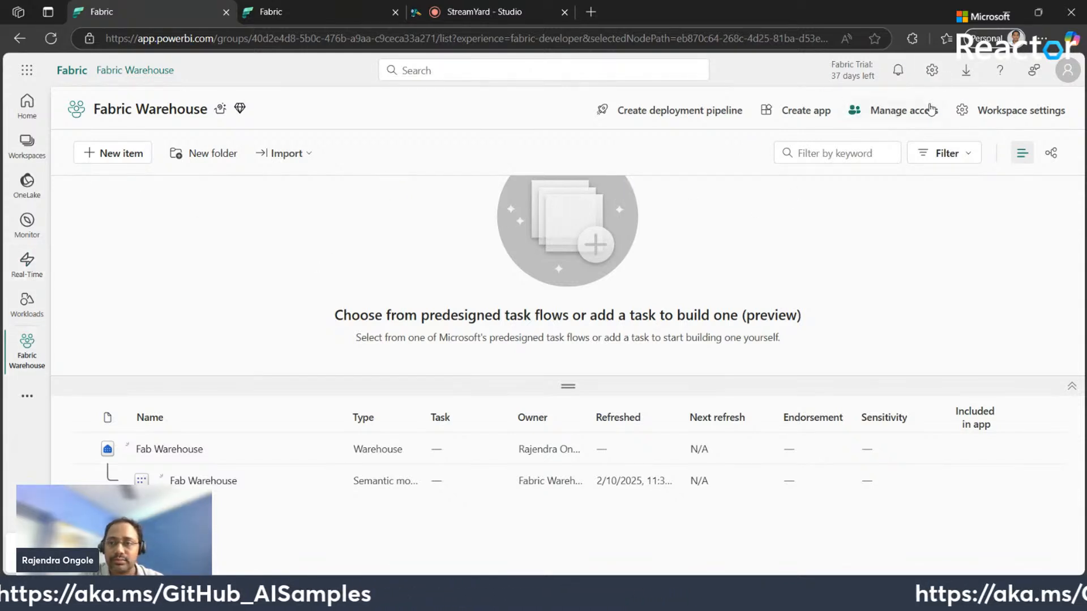
click(1002, 111)
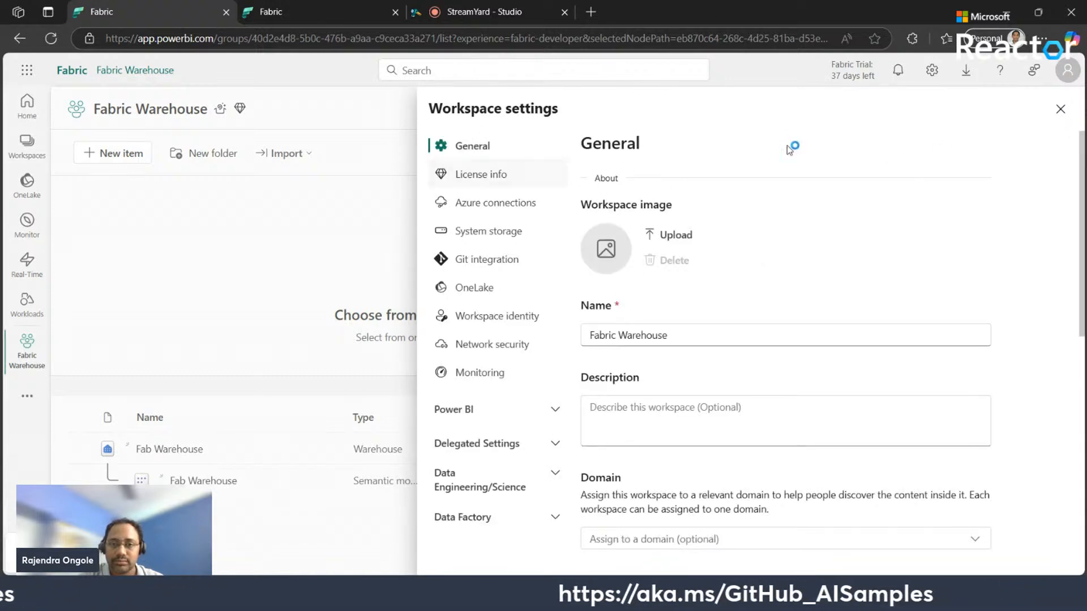
click(1061, 110)
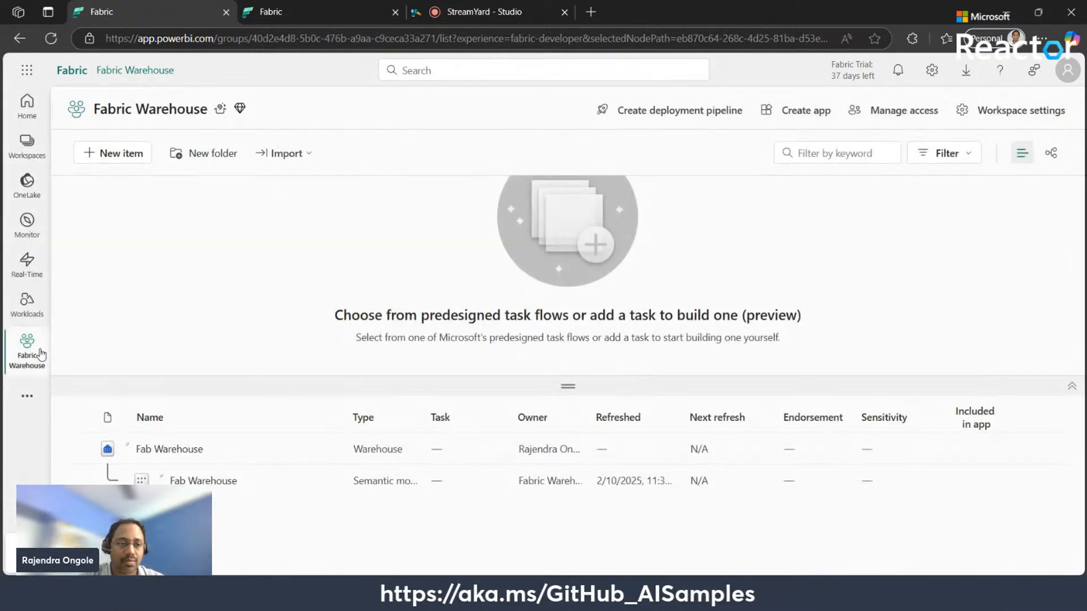
Start a new workspace from the Fabric home page and name it Fabric Warehouse Demo
click(26, 558)
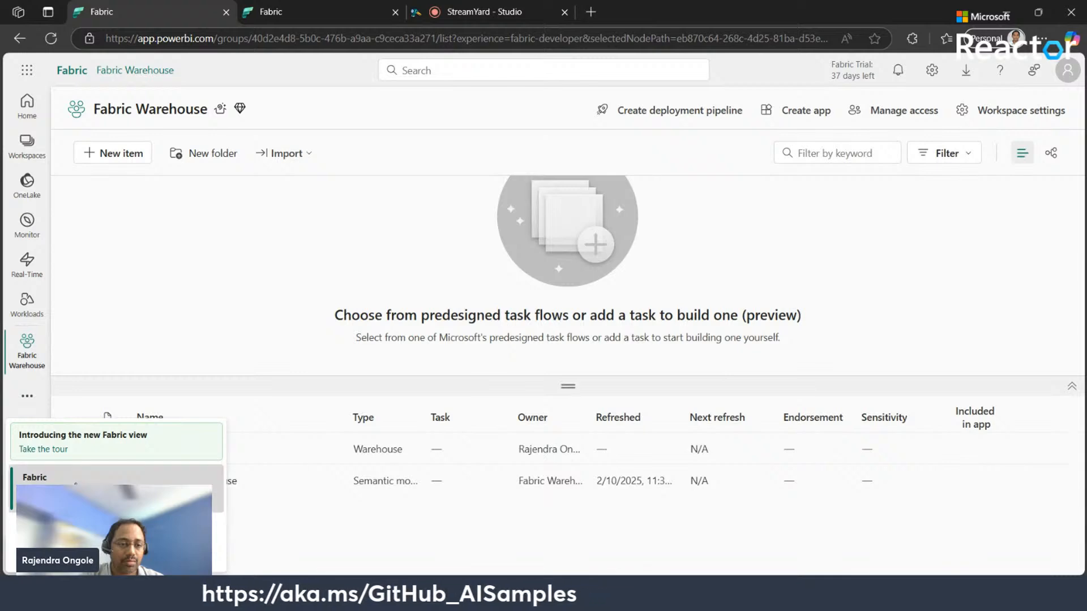
click(62, 487)
click(155, 227)
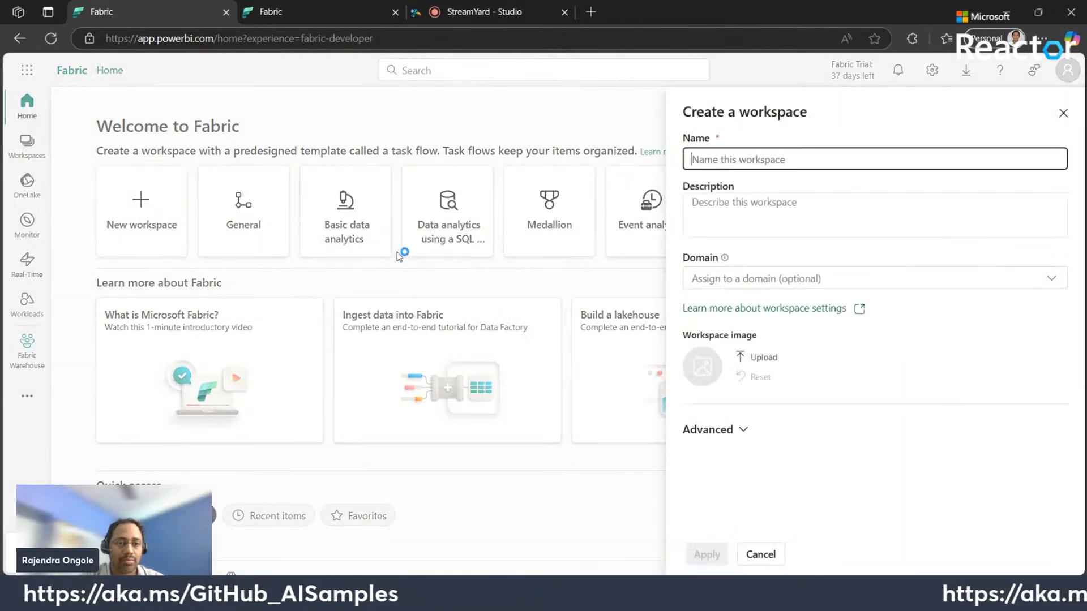
click(1062, 113)
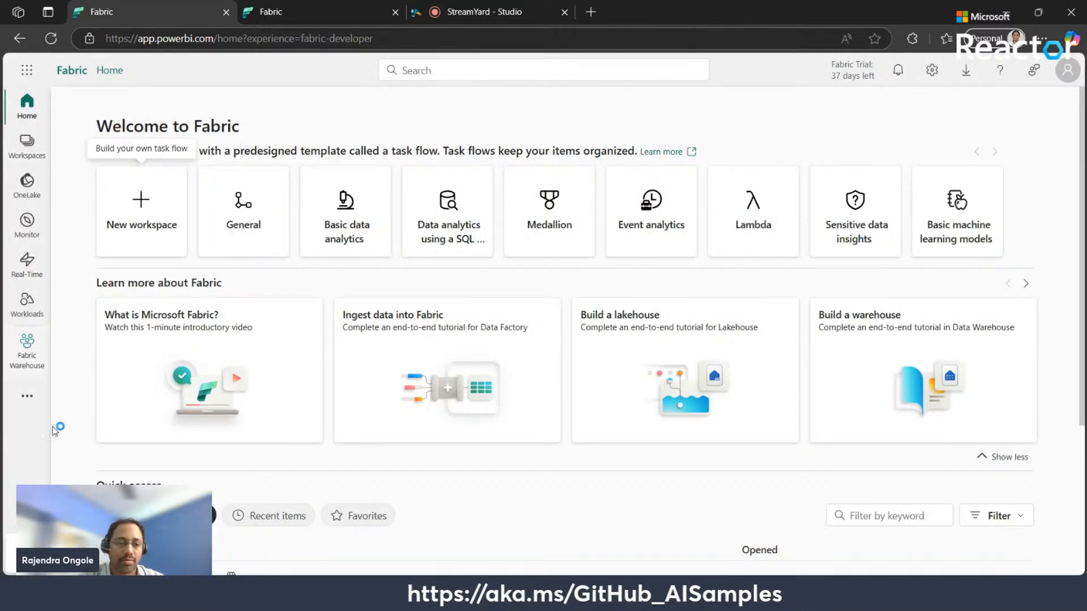
key(Return)
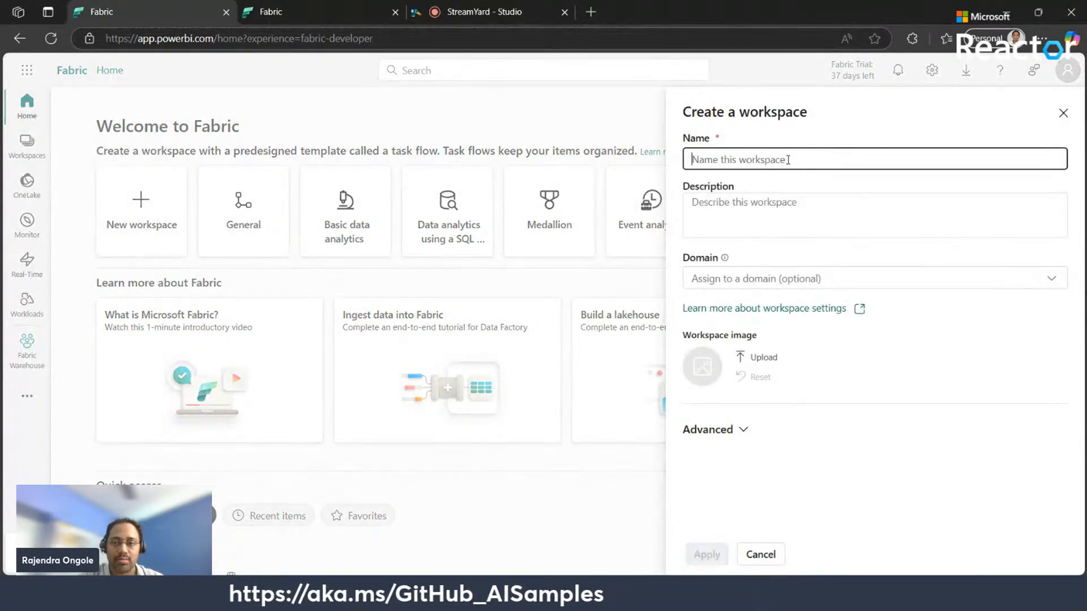
text(Fabri)
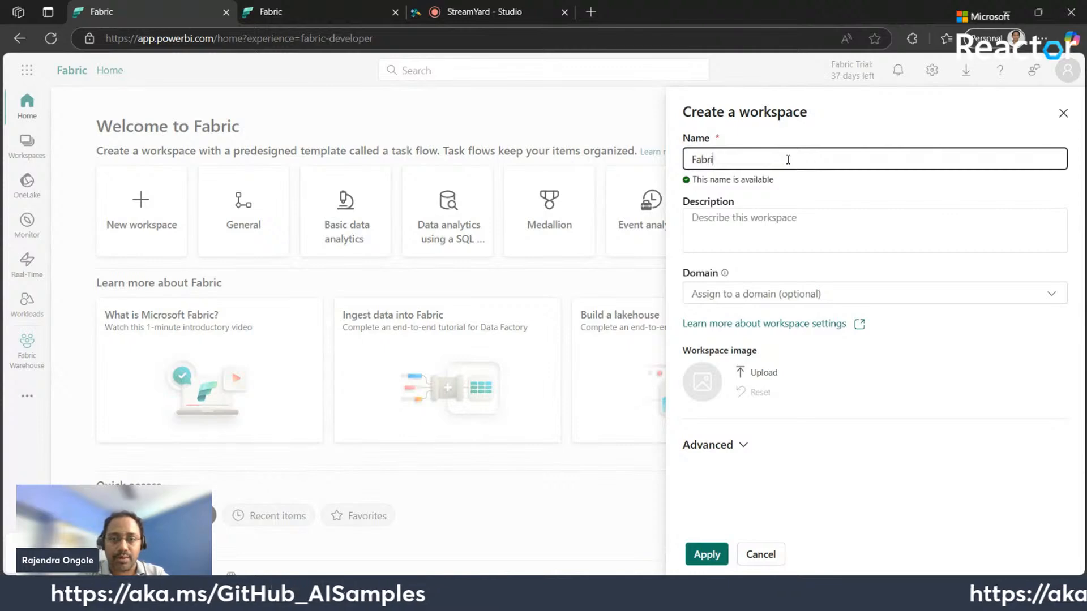
text(c Warehouse Demo)
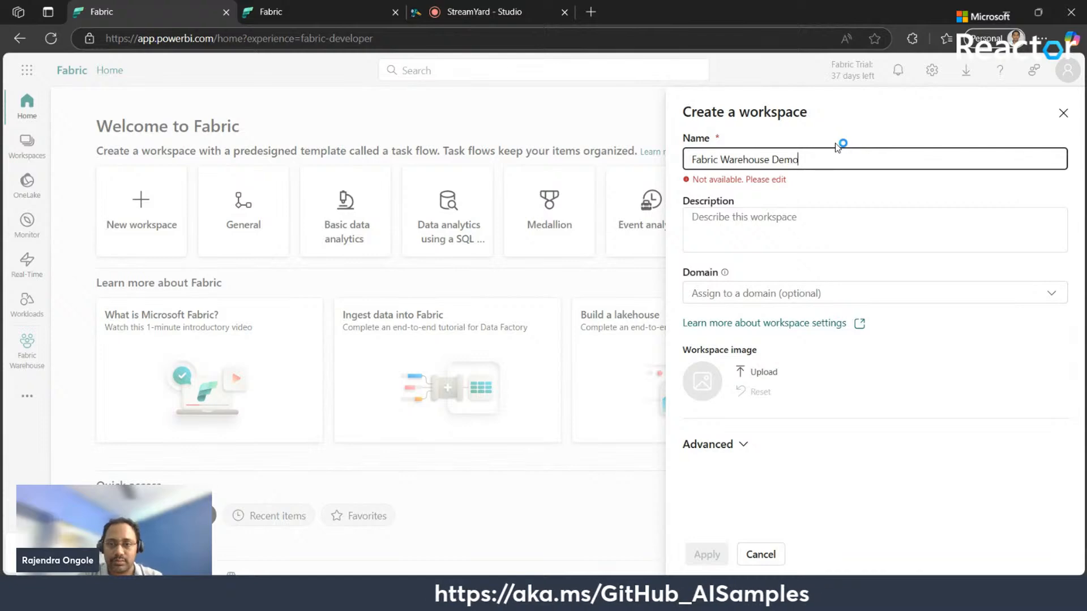
Review the advanced workspace options and create the workspace with the Trial license mode and large semantic model storage format
click(744, 445)
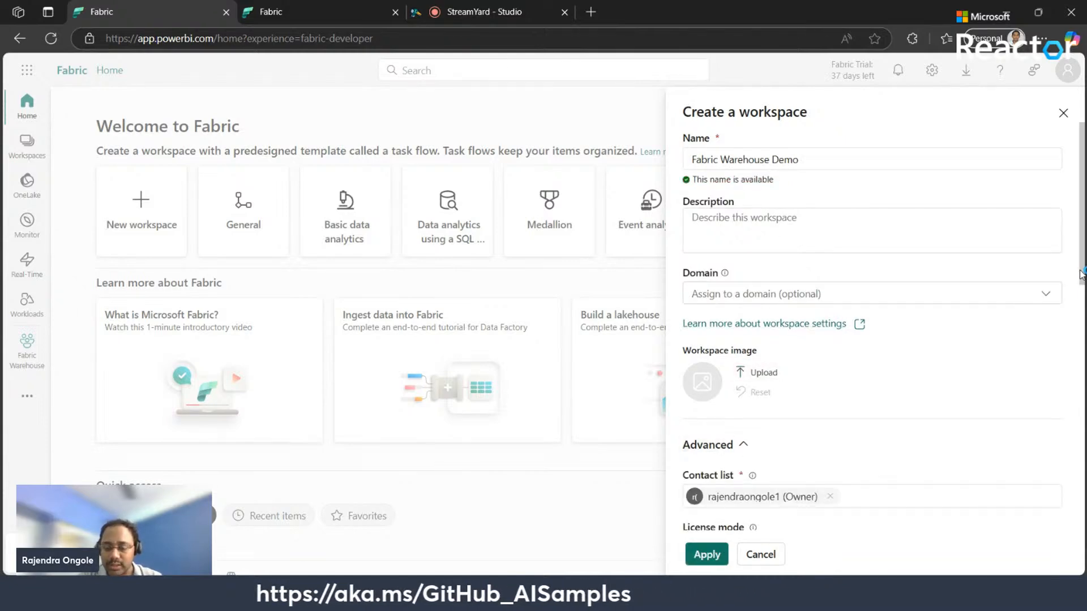
scroll(1082, 275, down, 10)
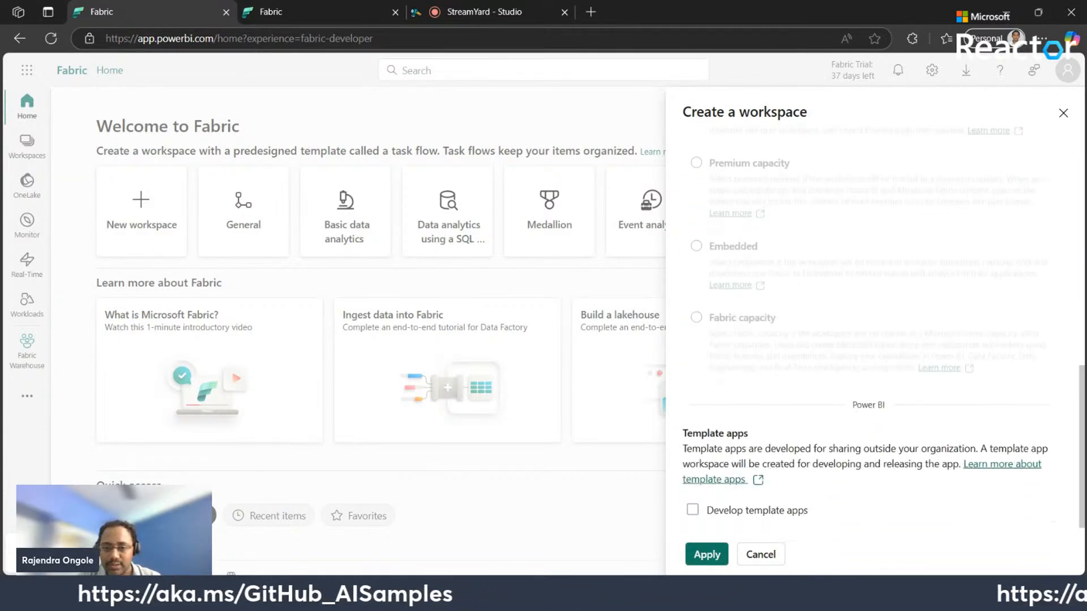
scroll(872, 329, up, 5)
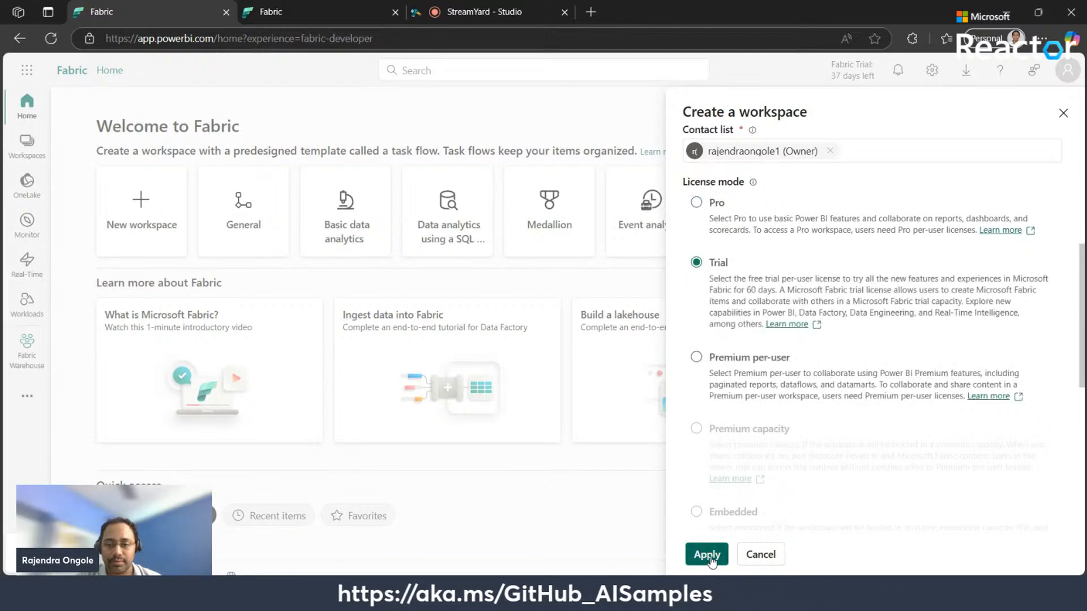
scroll(791, 377, down, 5)
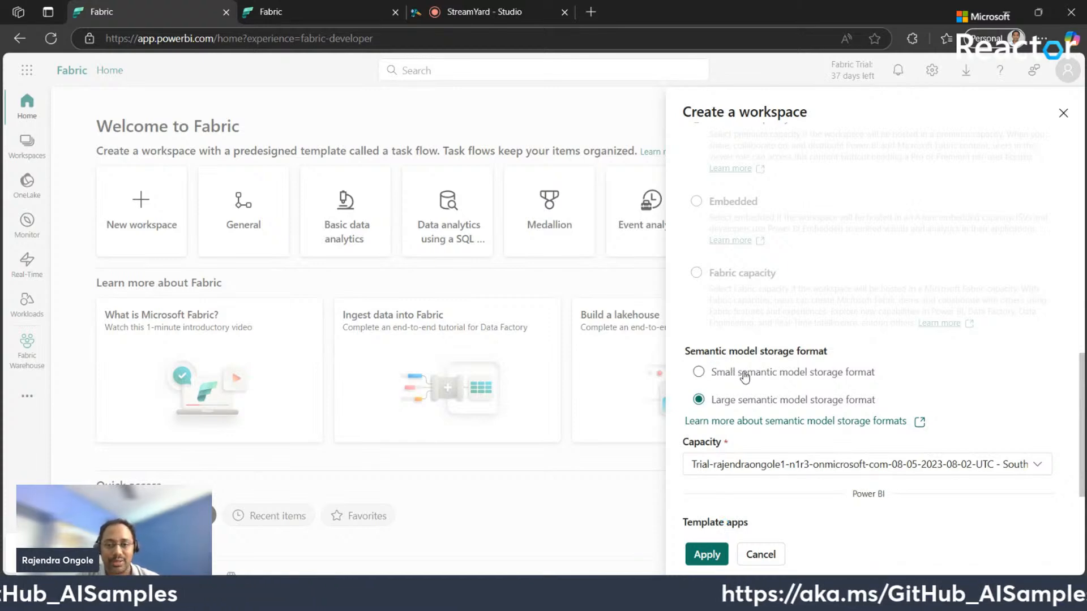
click(702, 554)
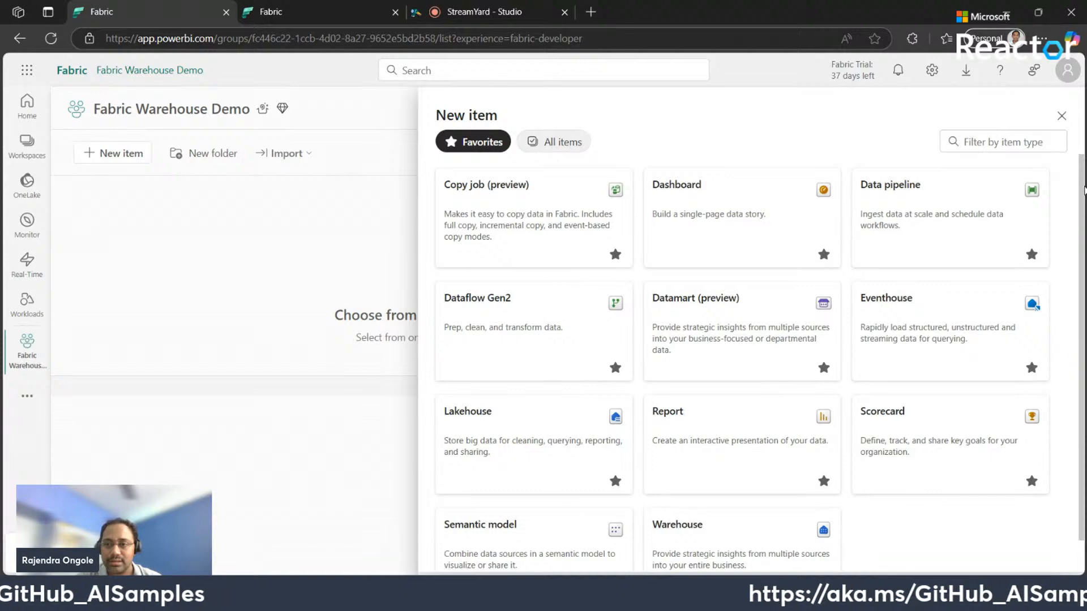
Create a warehouse named Fabicwarehouse D in the Fabric Warehouse Demo workspace
scroll(1084, 189, down, 1)
click(677, 528)
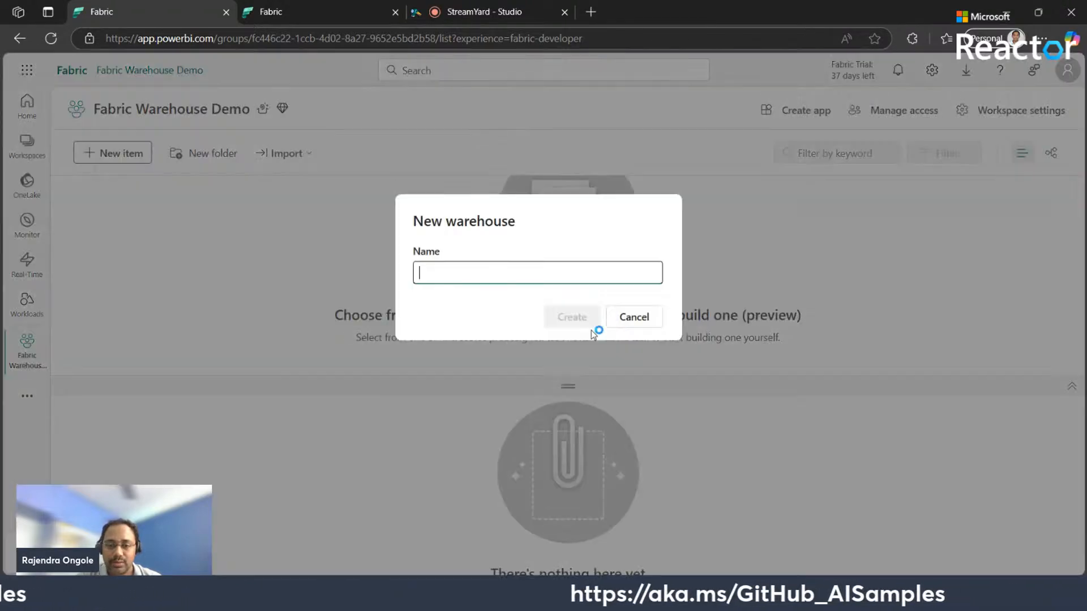
click(452, 272)
text(Fa)
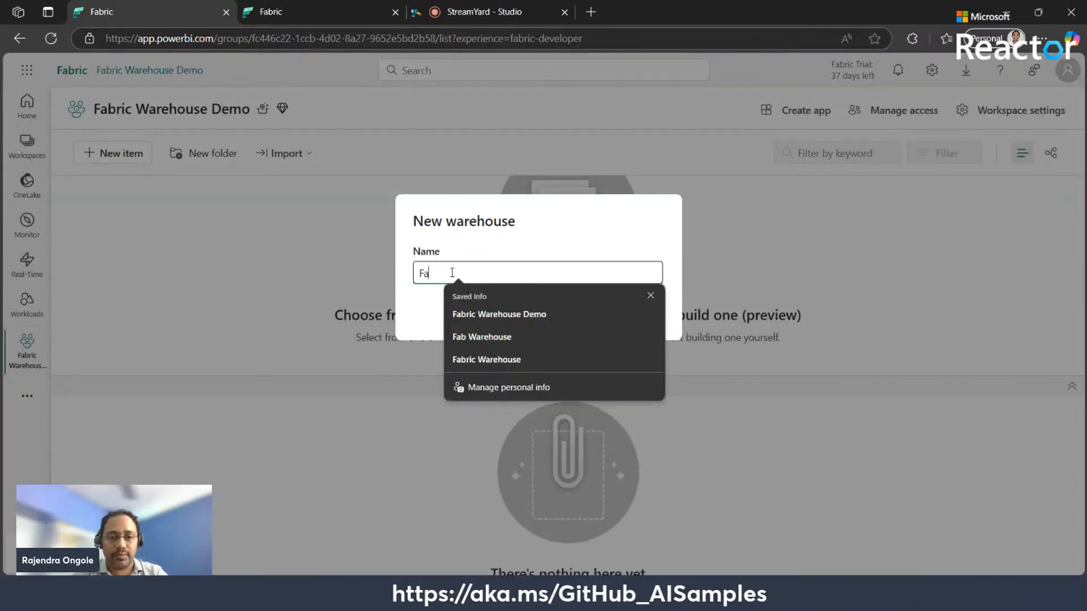
text(bicwarehouse D)
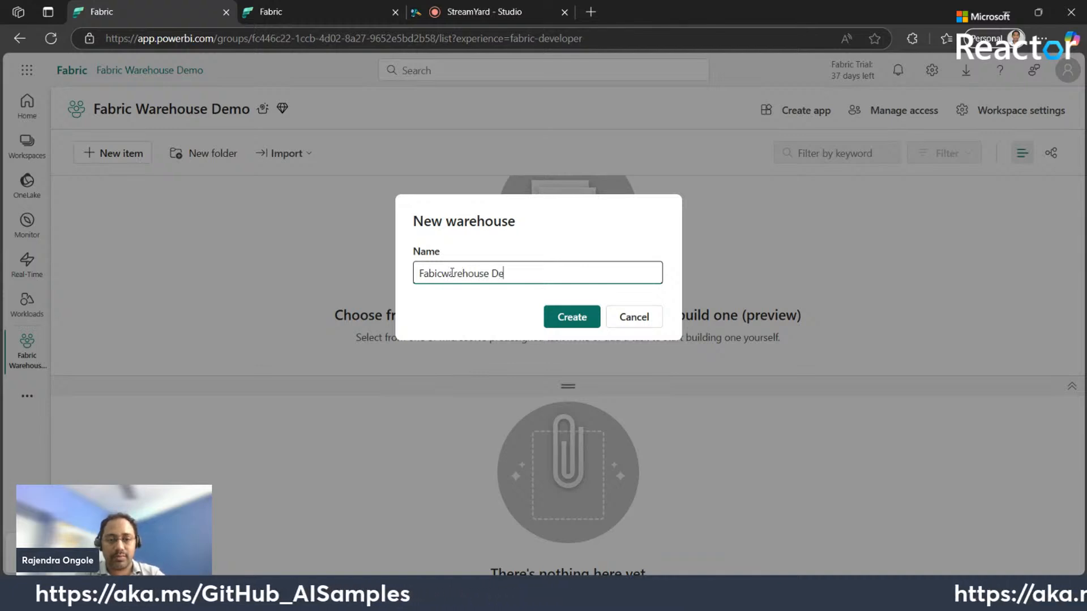
click(559, 311)
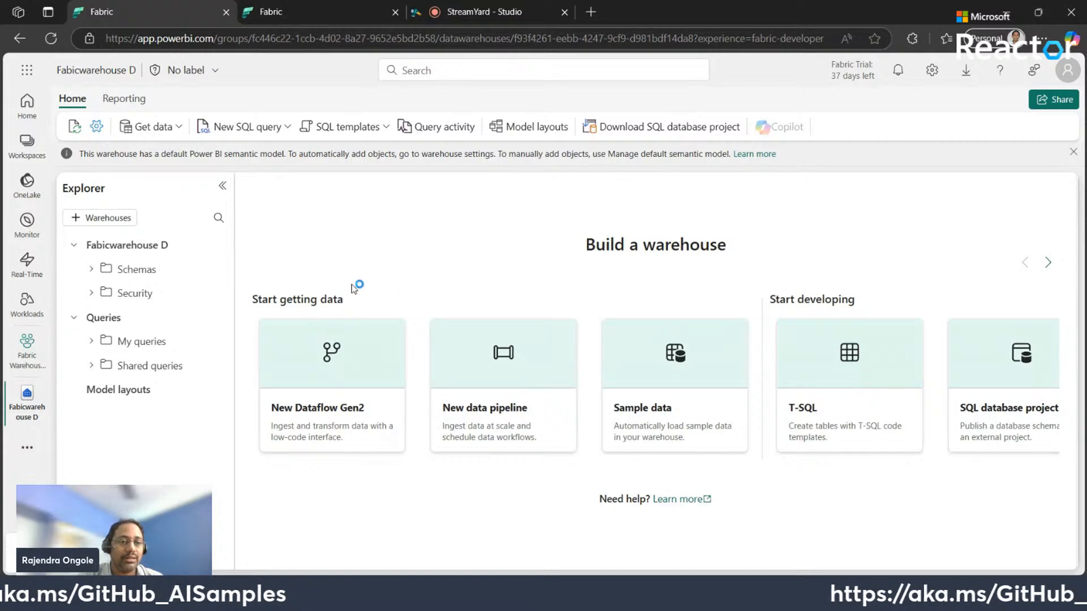
Open a new T-SQL query and copy the Customer, Product, City and Version CREATE TABLE statements from the Notepad++ SQL file
click(820, 408)
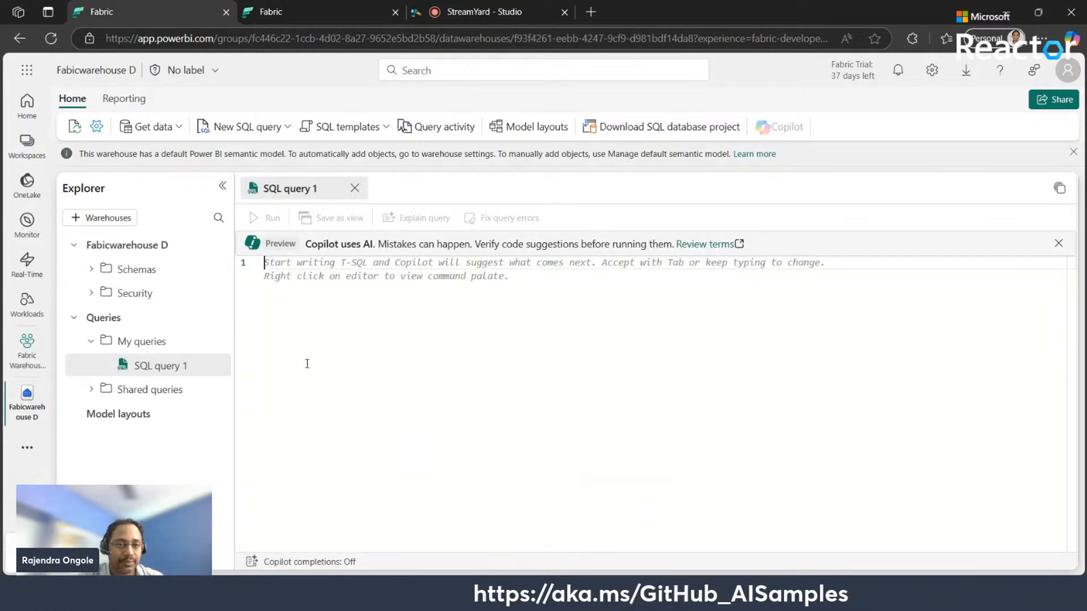
key(alt+Tab)
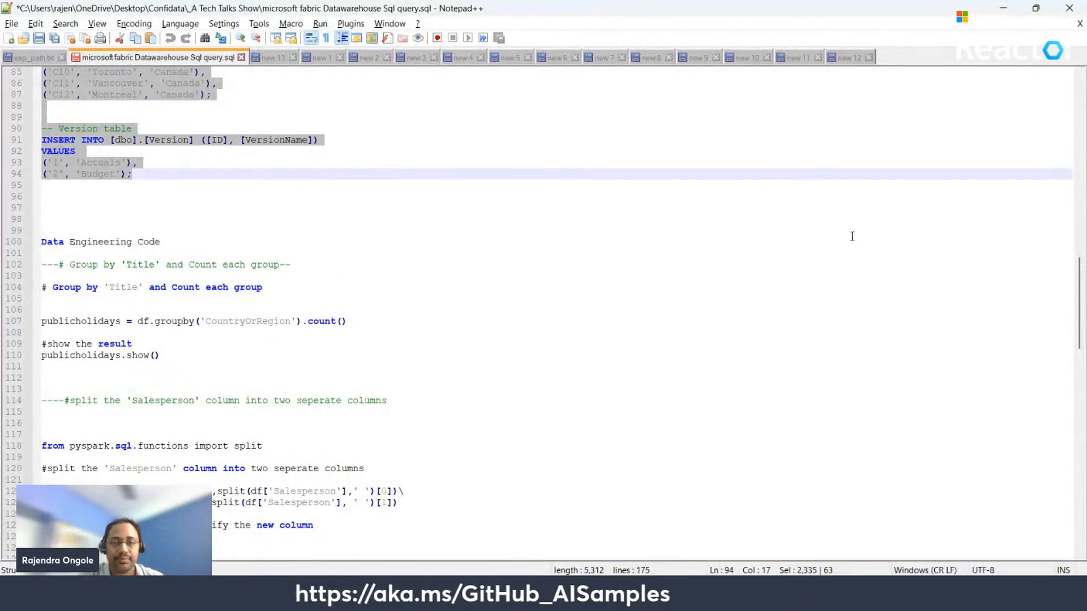
drag(1078, 267, 1075, 67)
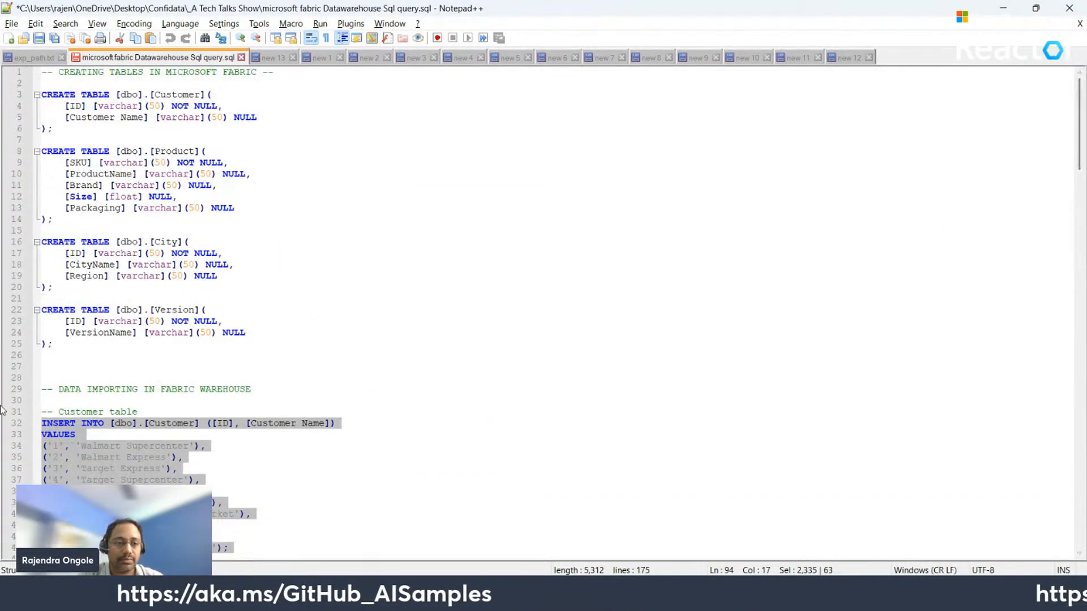
drag(214, 355, 42, 72)
key(ctrl+c)
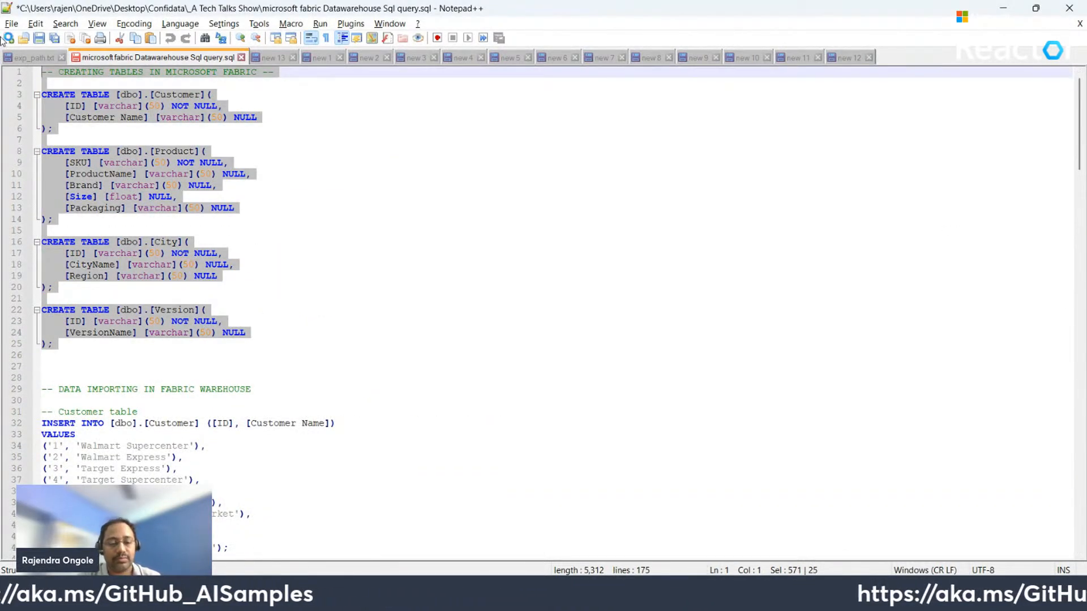
Switch back to Fabric, paste the CREATE TABLE statements into the empty query and run them
key(alt+Tab)
click(364, 266)
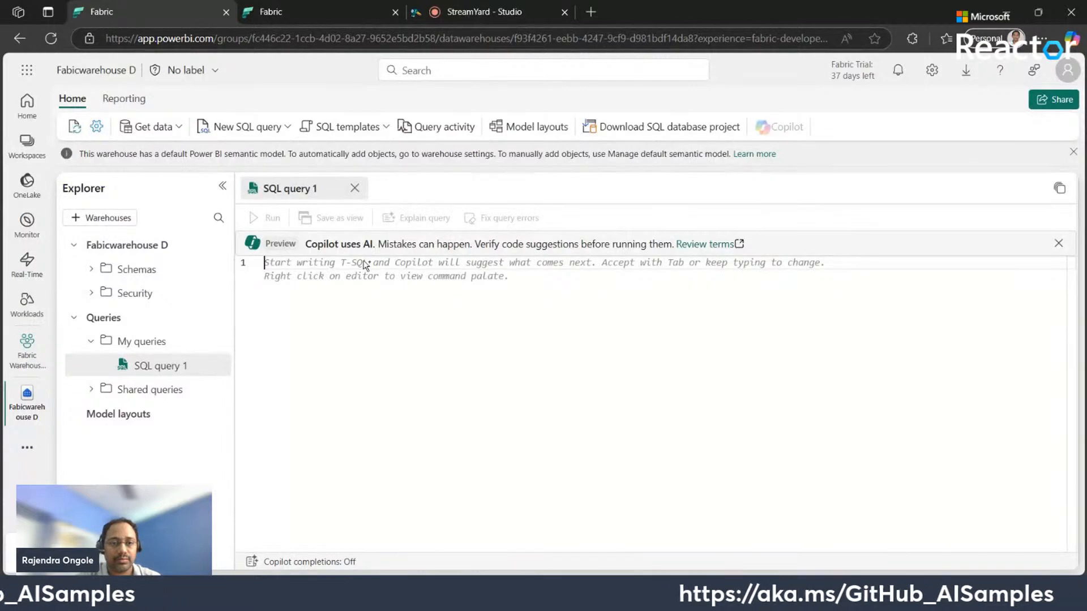
key(ctrl+v)
click(262, 219)
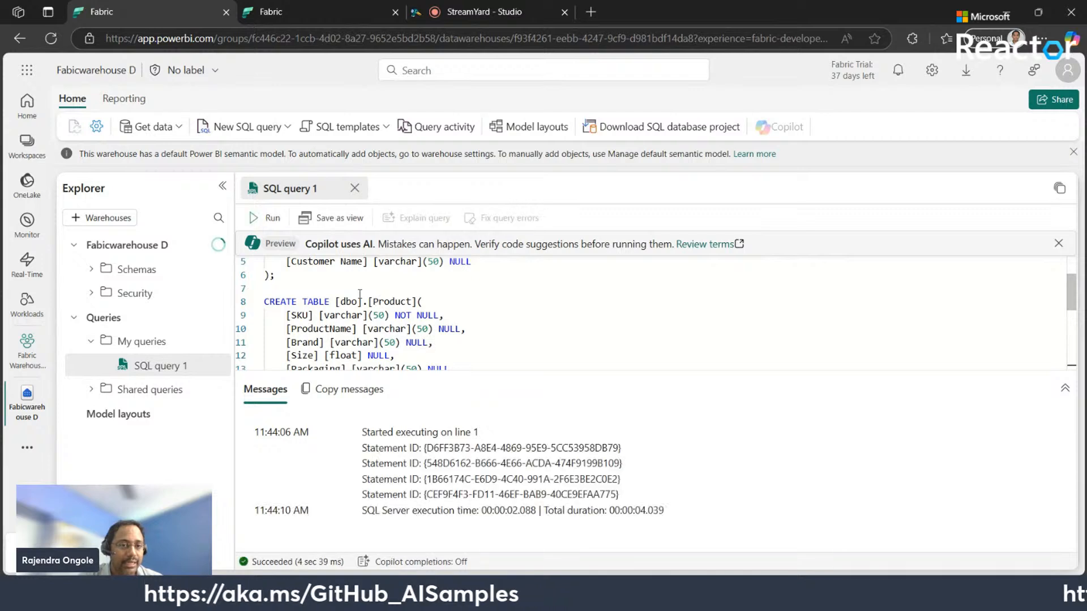
Expand the dbo schema's tables in the new warehouse and open the City table's data preview
click(95, 270)
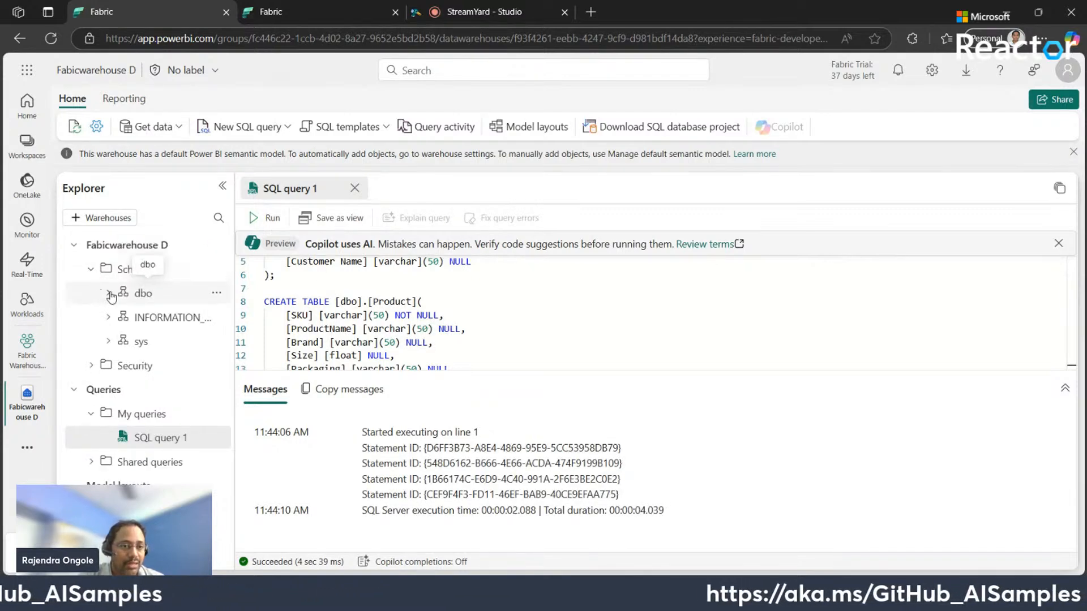
click(103, 293)
click(125, 319)
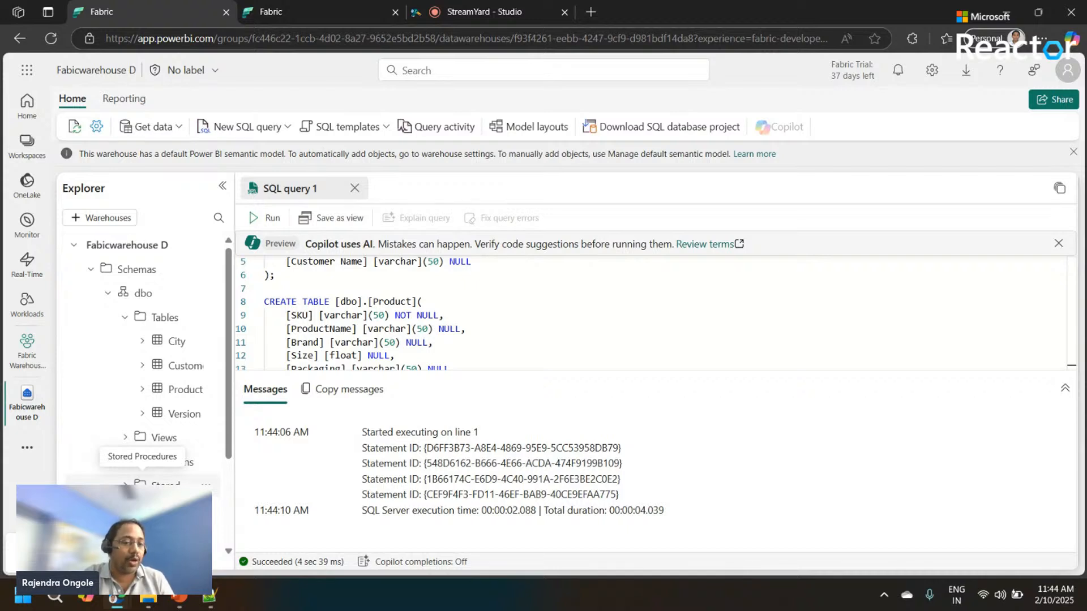
click(369, 339)
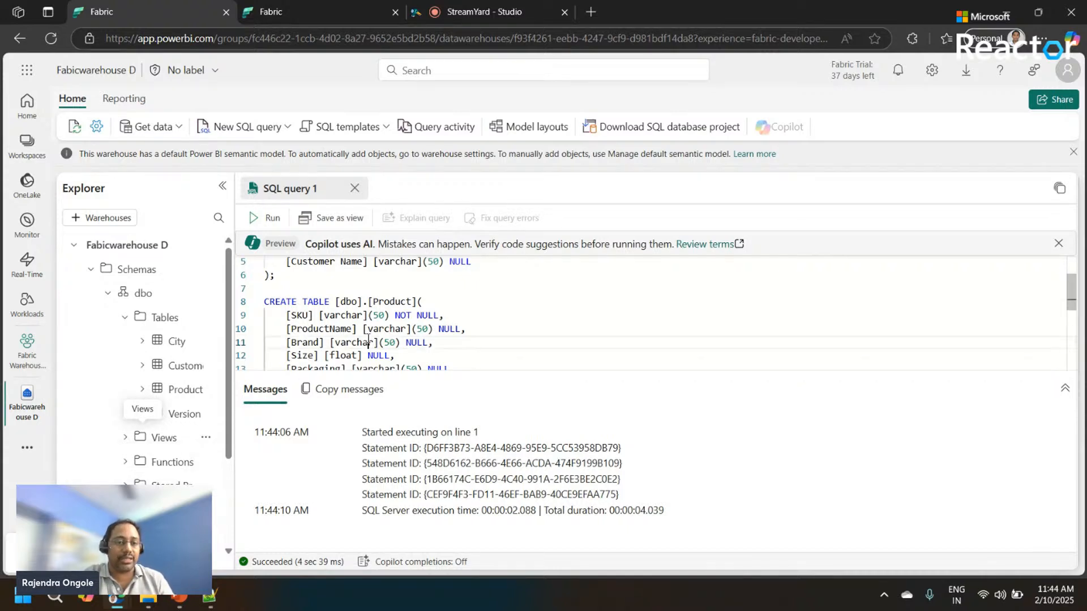
click(178, 342)
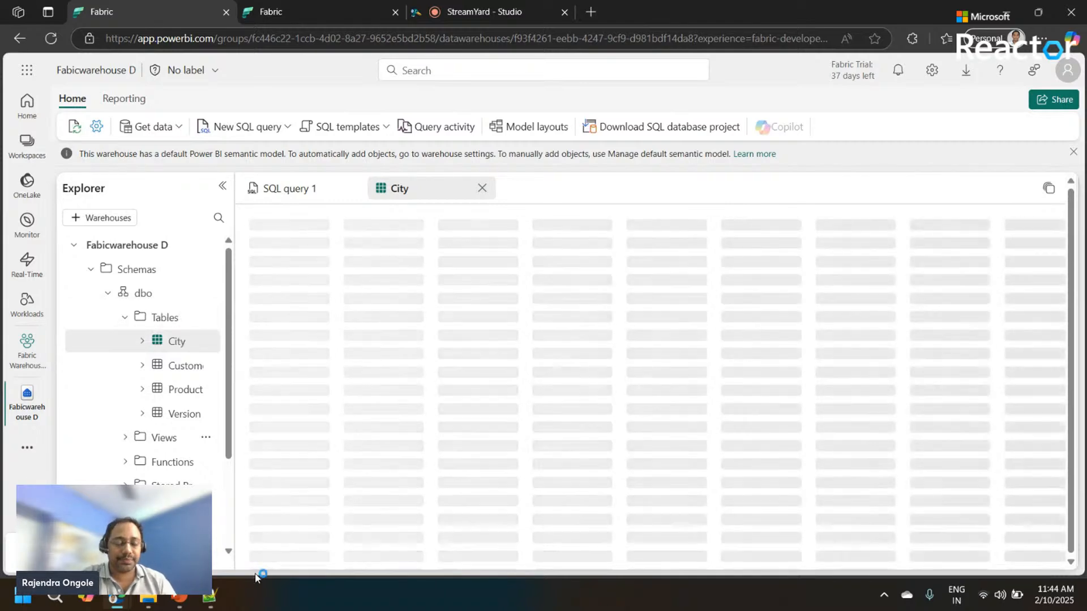
Copy all the INSERT INTO statements, from the Customer table comment through the Version values, in the Notepad++ SQL file
click(210, 595)
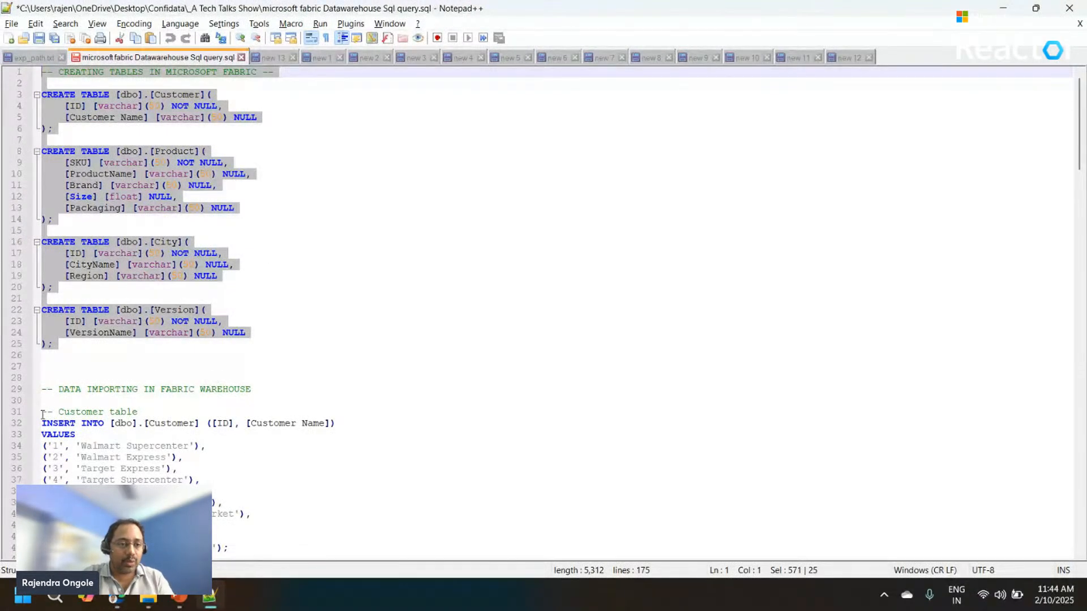
drag(41, 411, 245, 452)
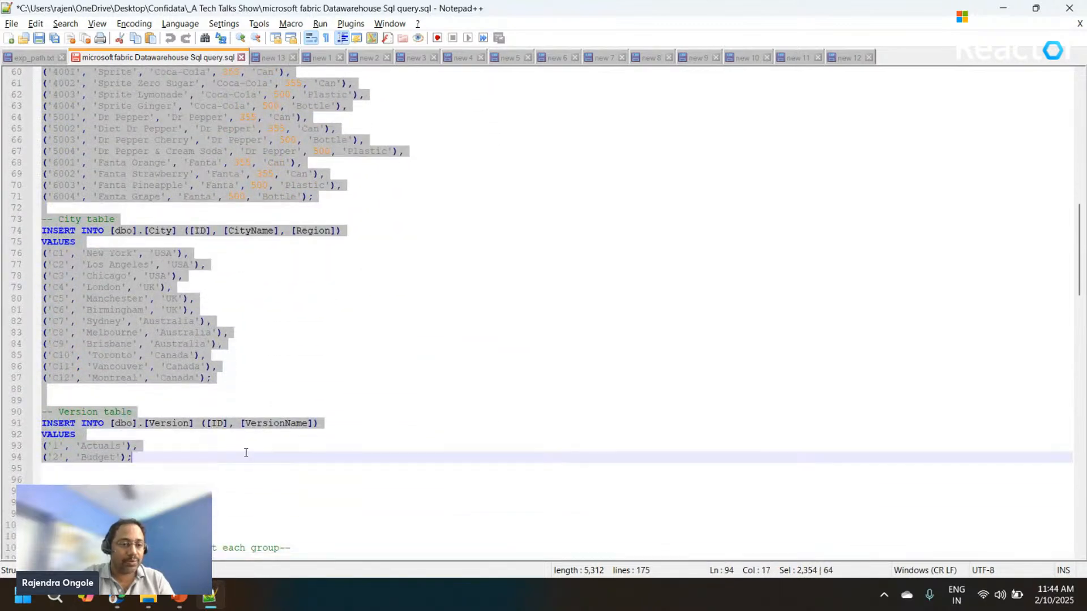
key(alt+Tab)
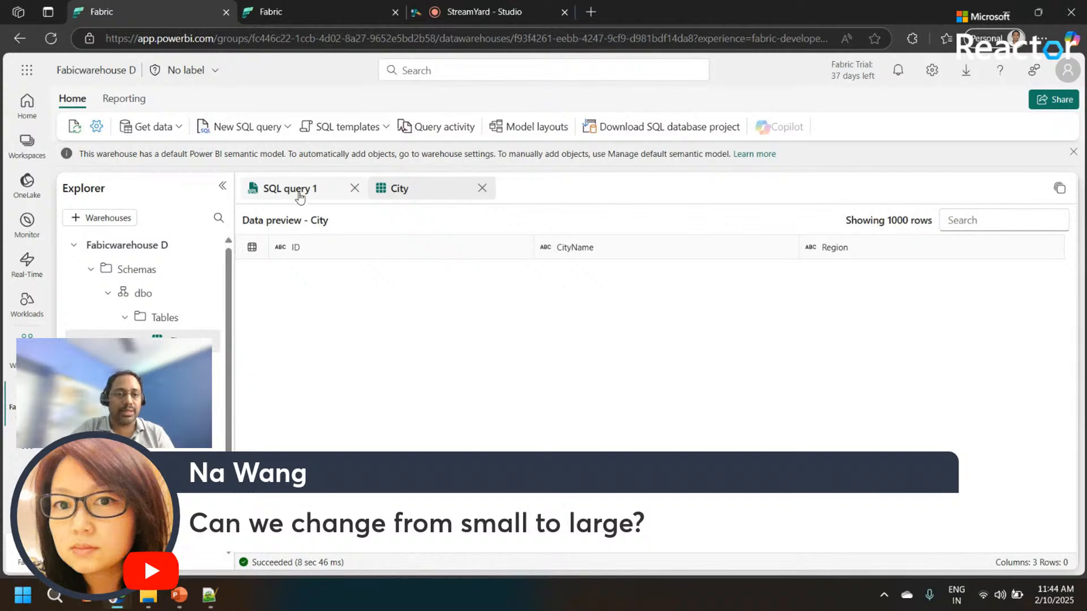
Rename the SQL query 1 tab as Create Table and check its contents before returning to the City preview
right_click(298, 194)
click(339, 231)
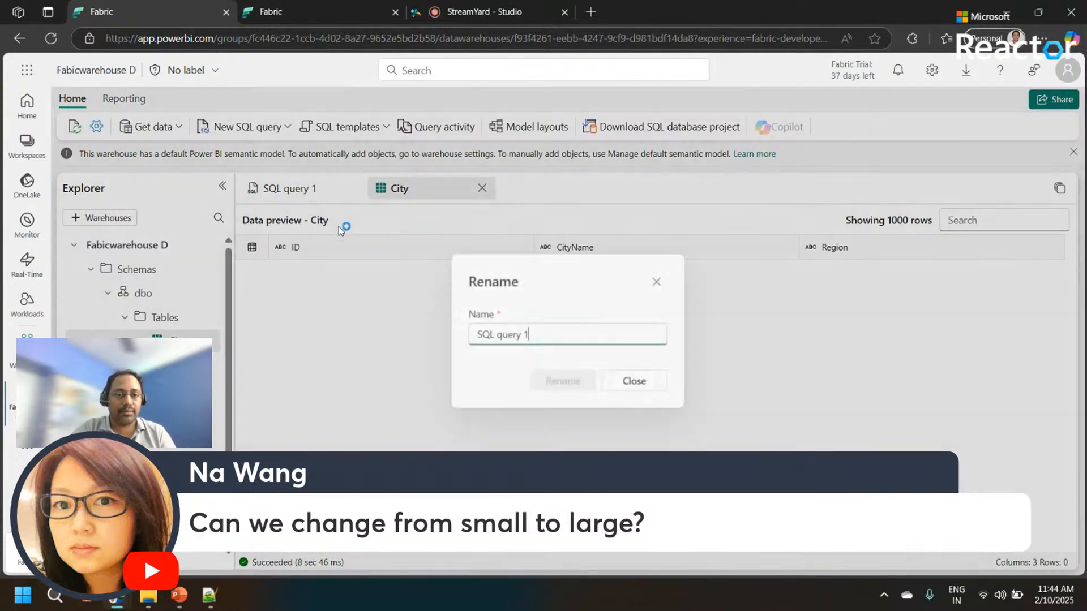
drag(538, 334, 433, 328)
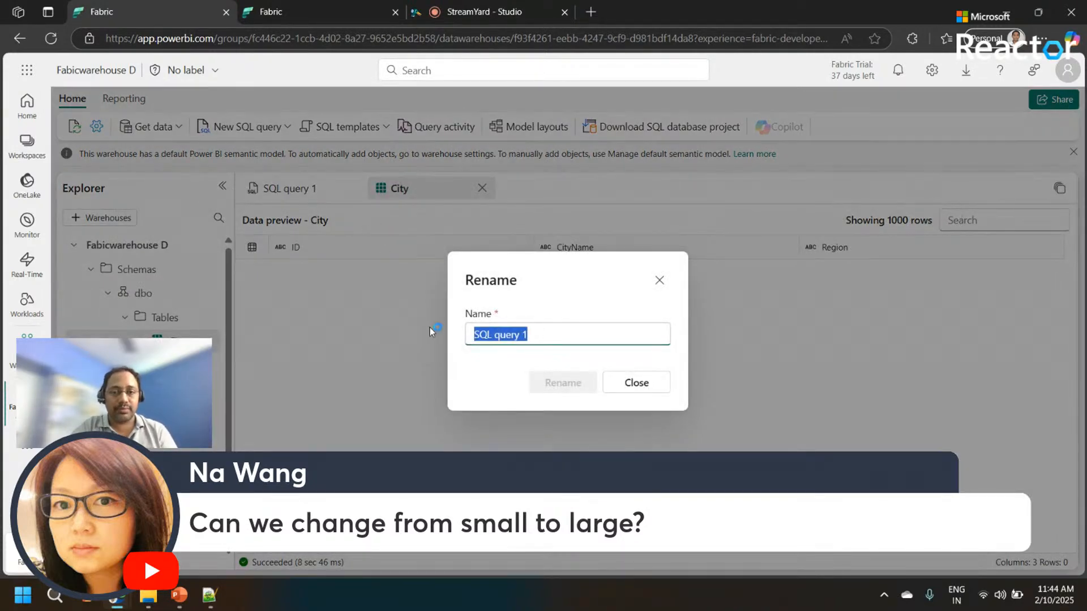
text(R)
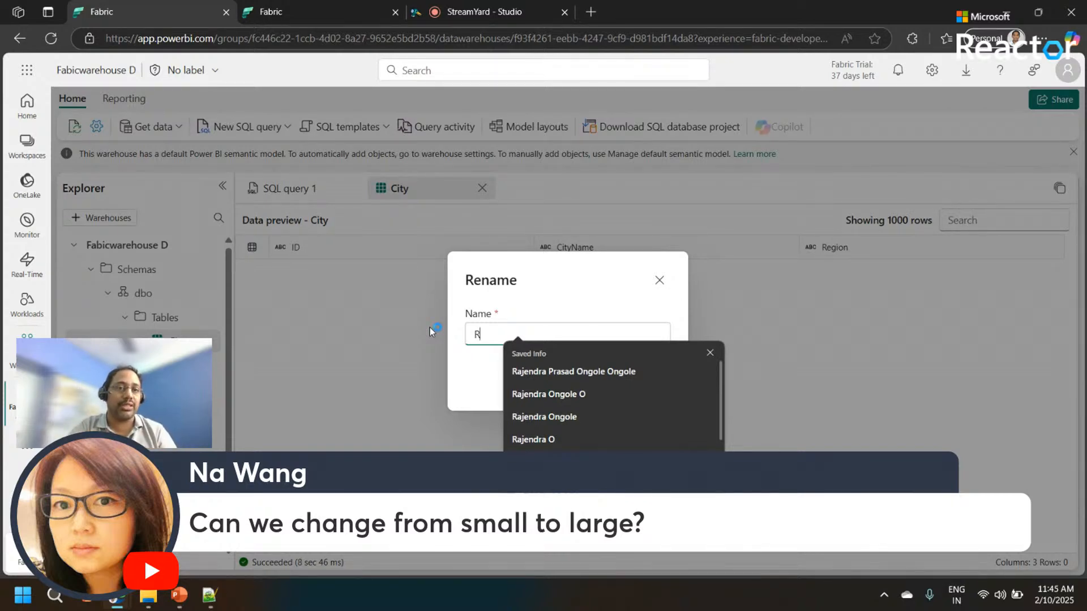
key(BackSpace)
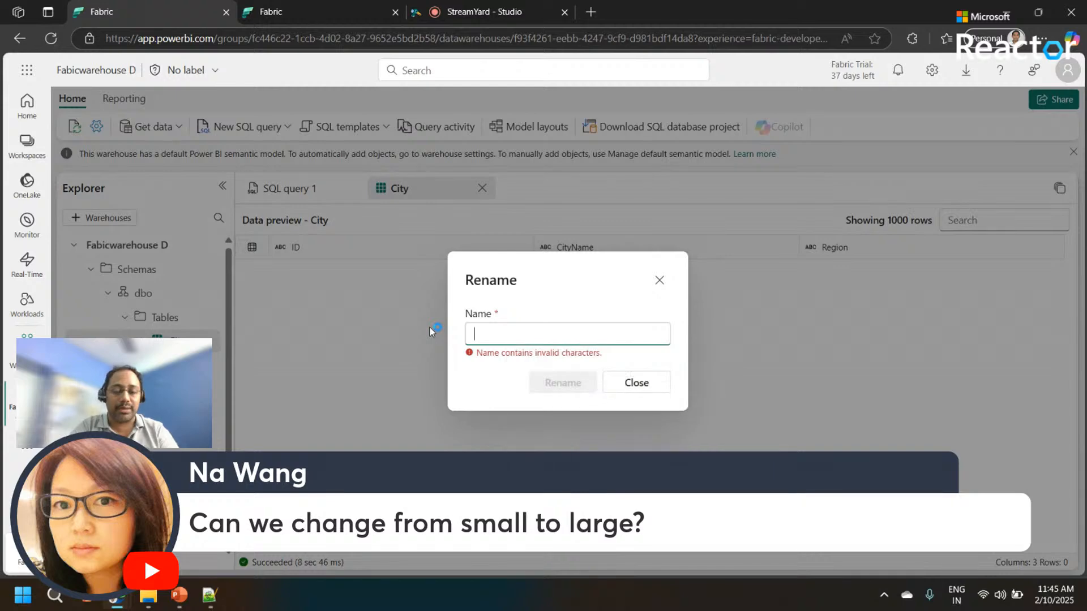
text(Create Table)
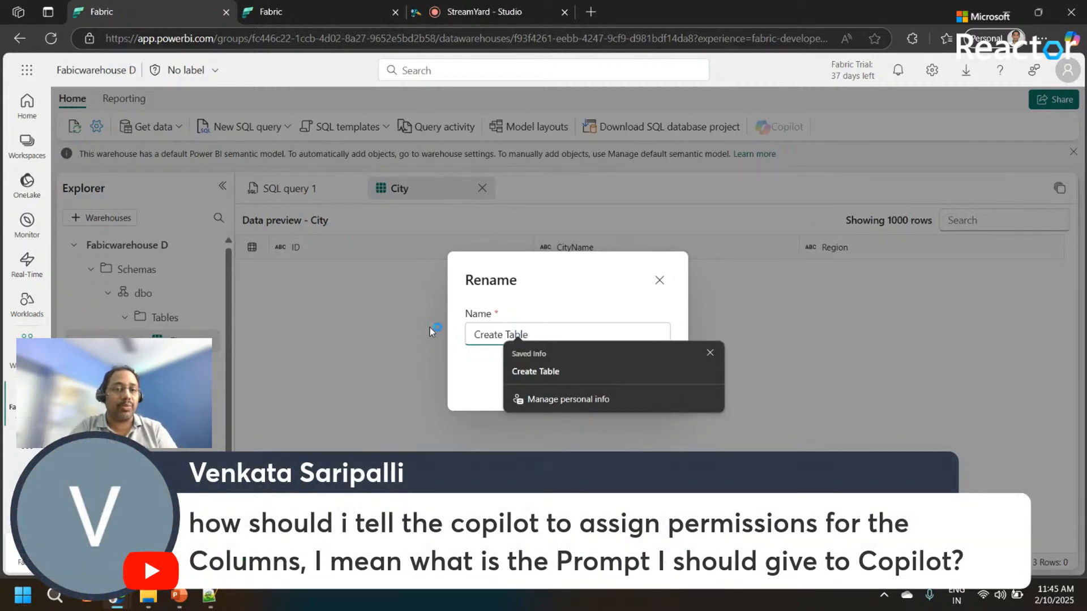
click(521, 294)
click(572, 384)
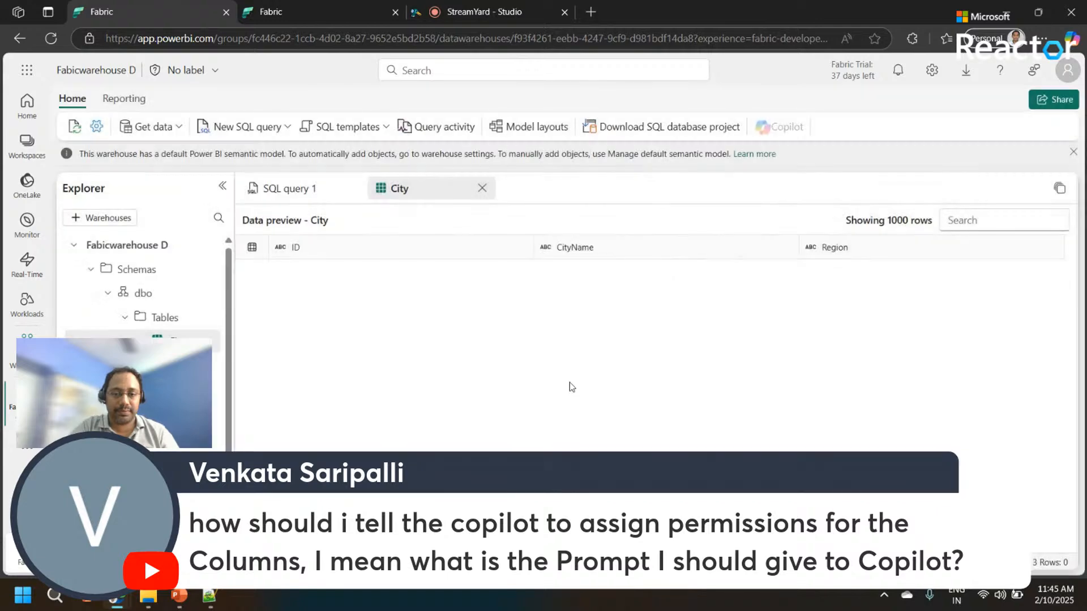
click(311, 189)
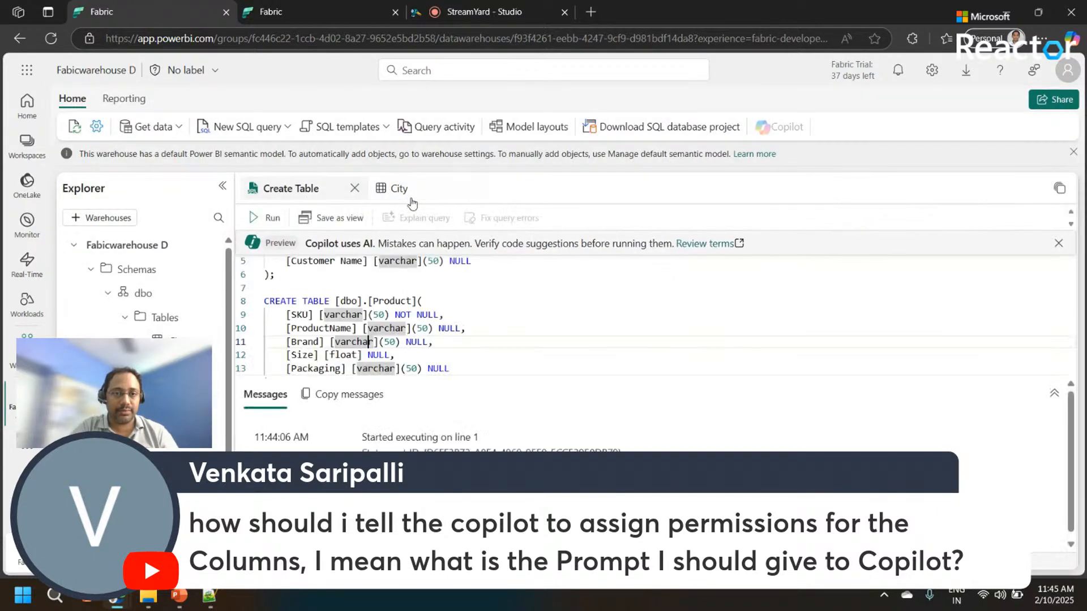
click(403, 190)
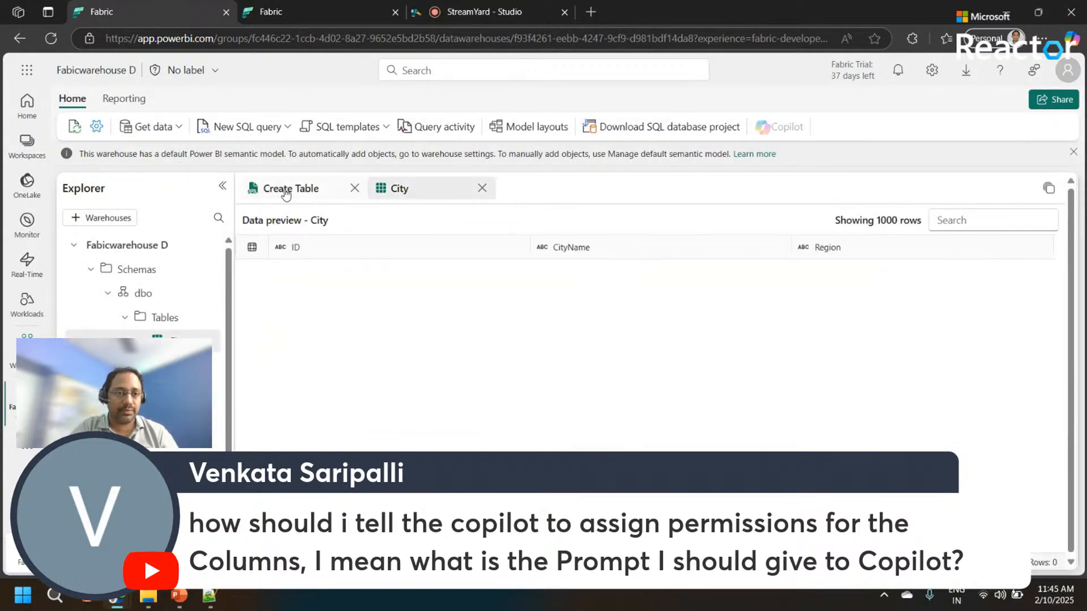
Open a new SQL query, paste the copied INSERT INTO statements and run all of them
click(287, 128)
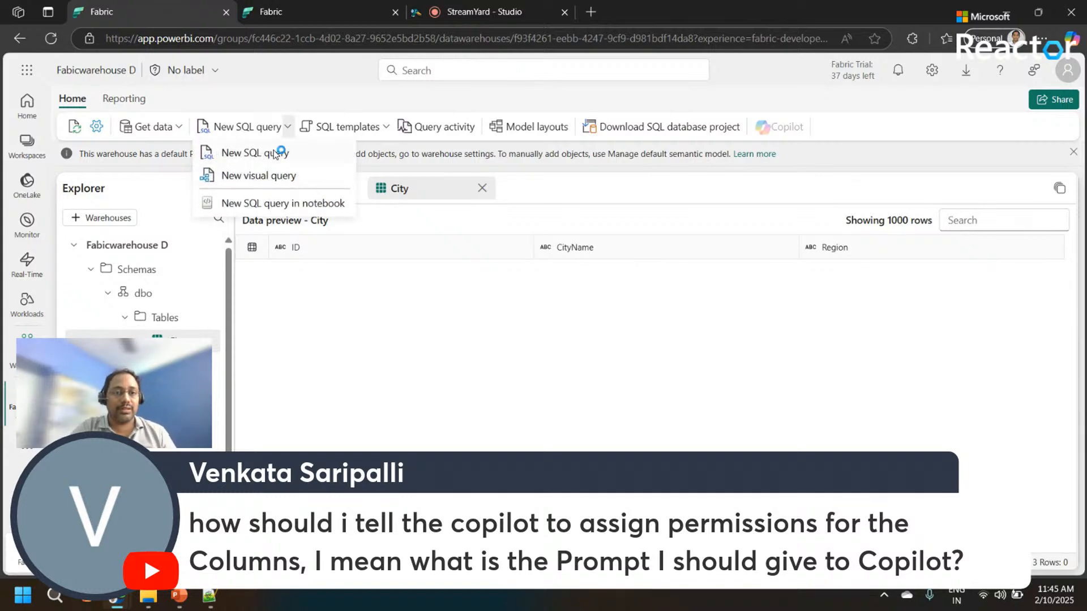
click(274, 154)
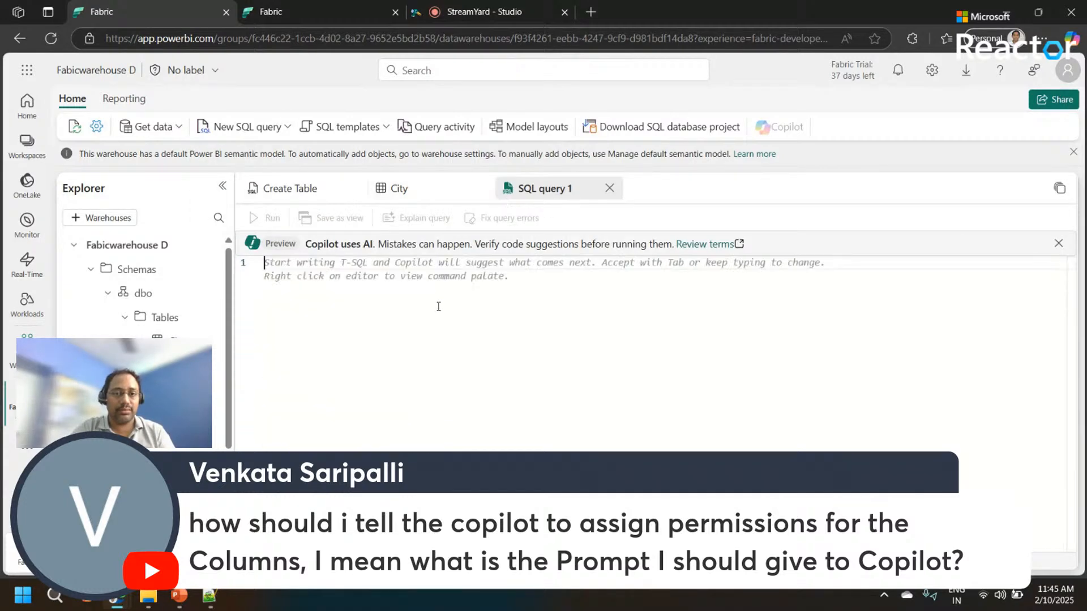
key(ctrl+v)
click(412, 317)
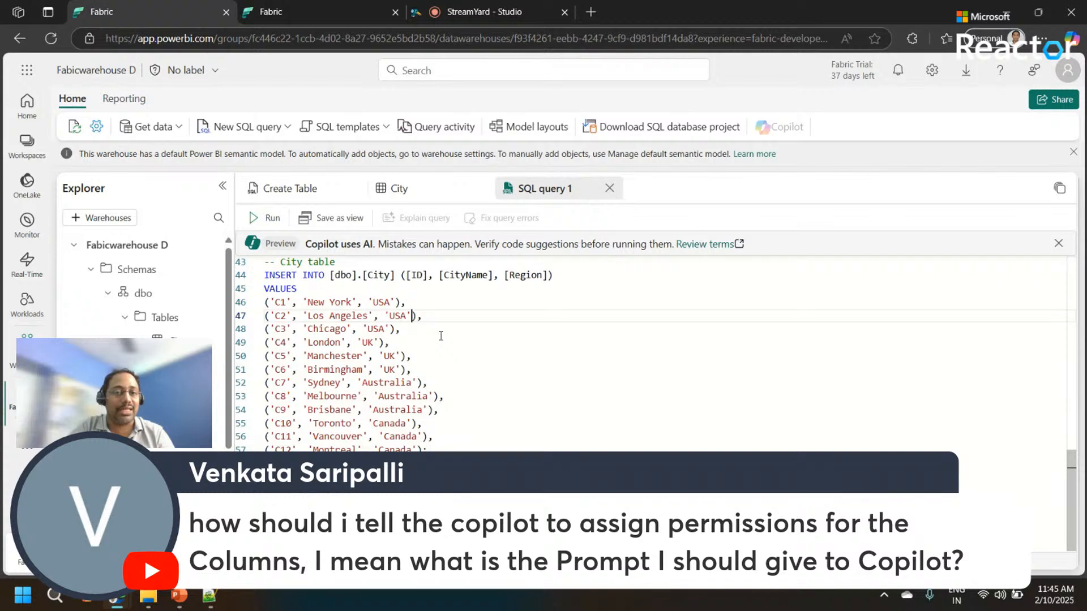
key(ctrl+a)
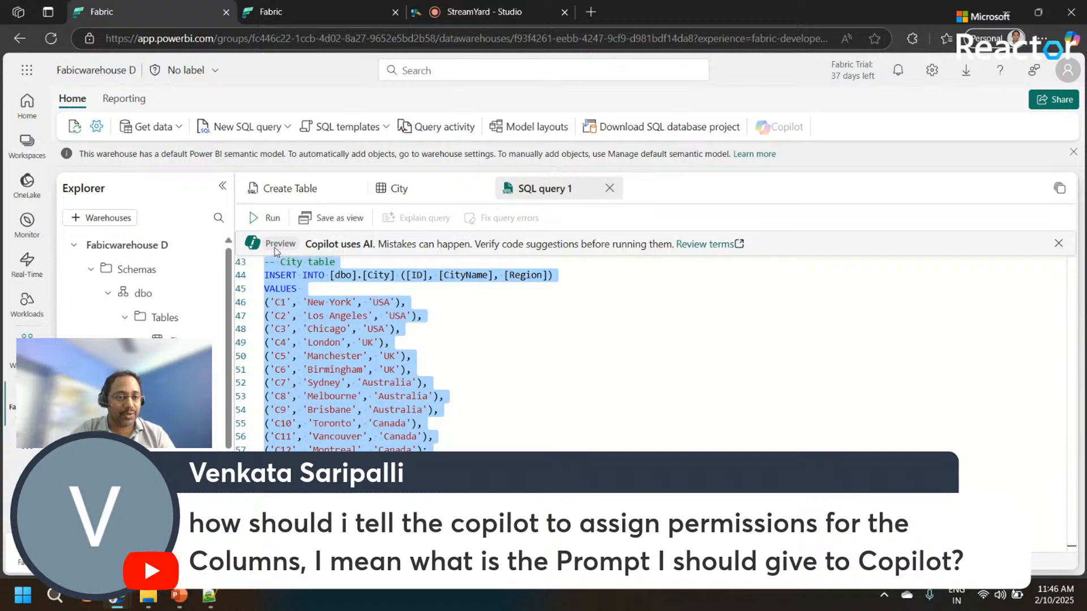
click(265, 218)
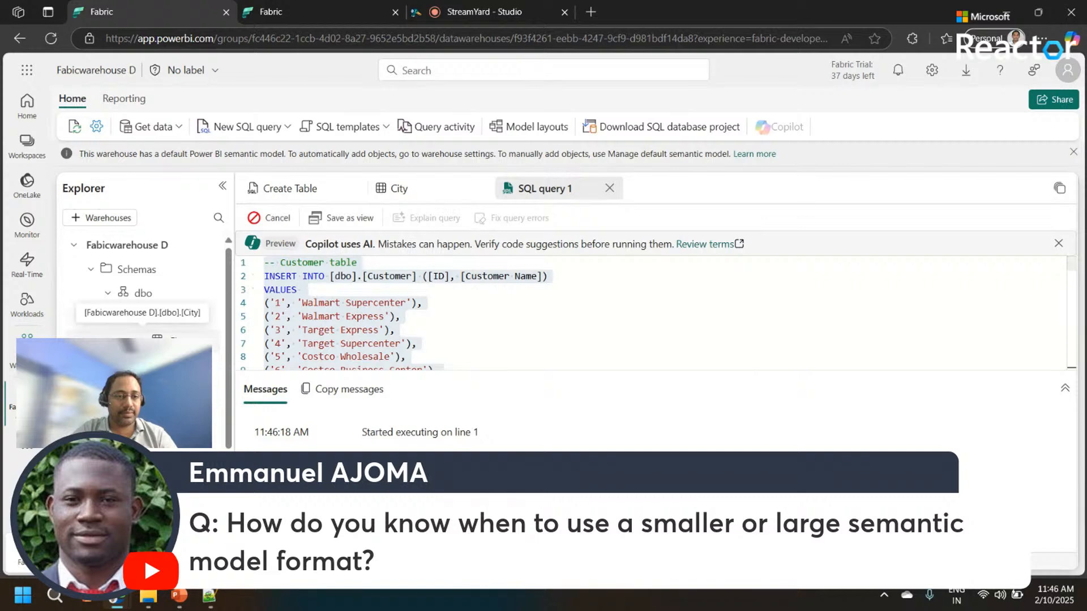
Examine the data previews of the City, Customer, Product and Version tables for the inserted rows
click(170, 338)
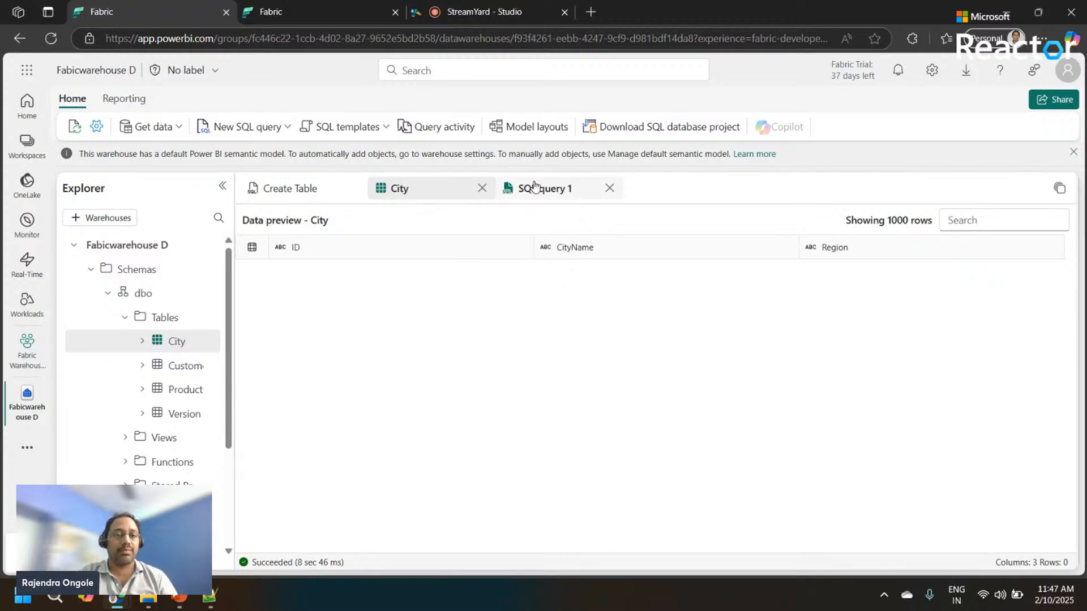
click(180, 365)
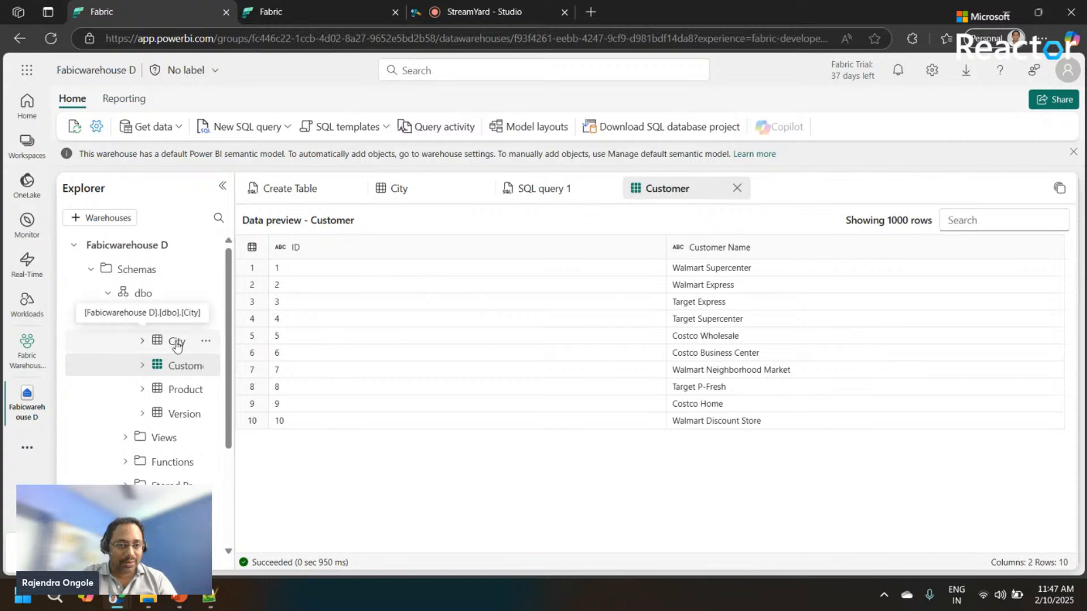
click(176, 342)
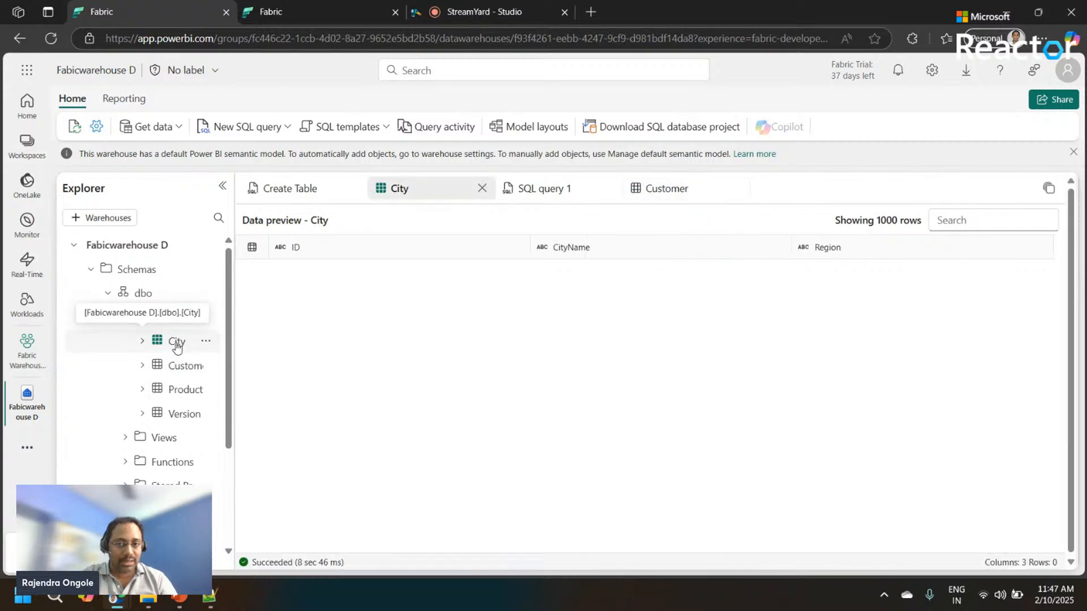
click(178, 389)
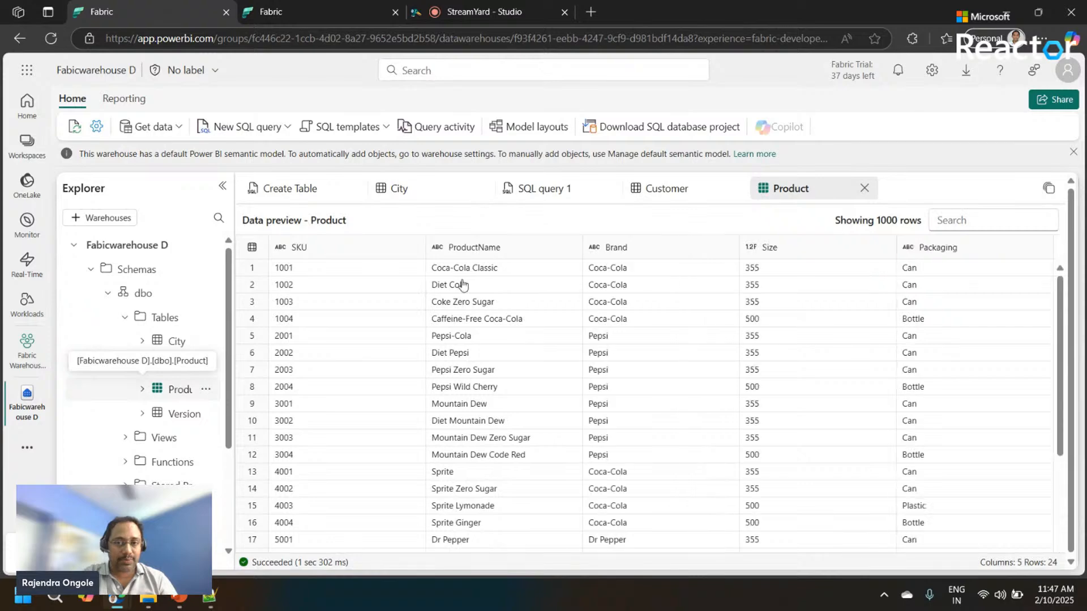
click(182, 415)
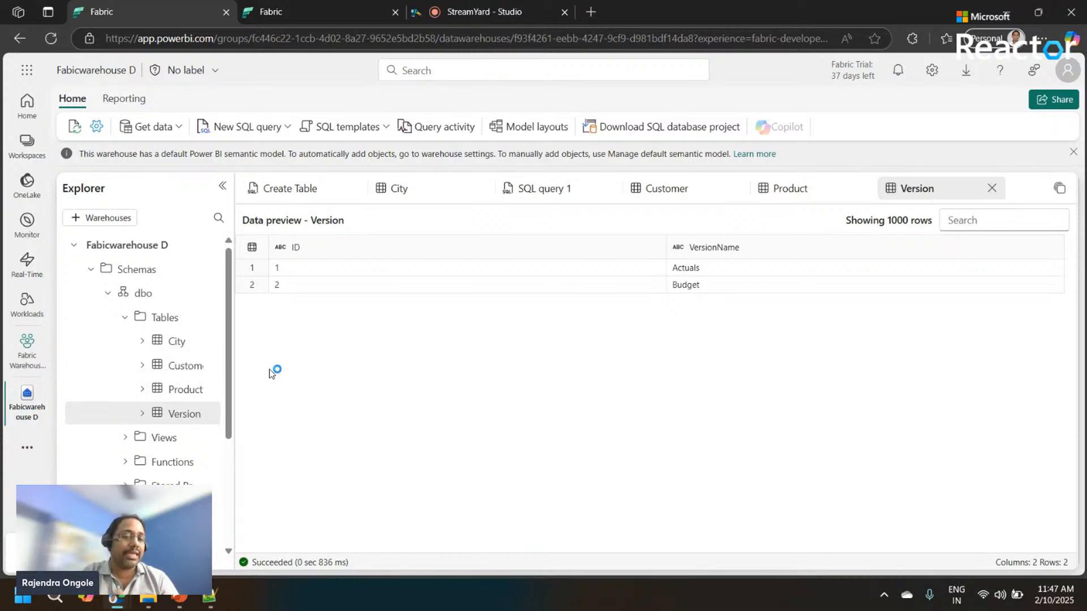
click(176, 343)
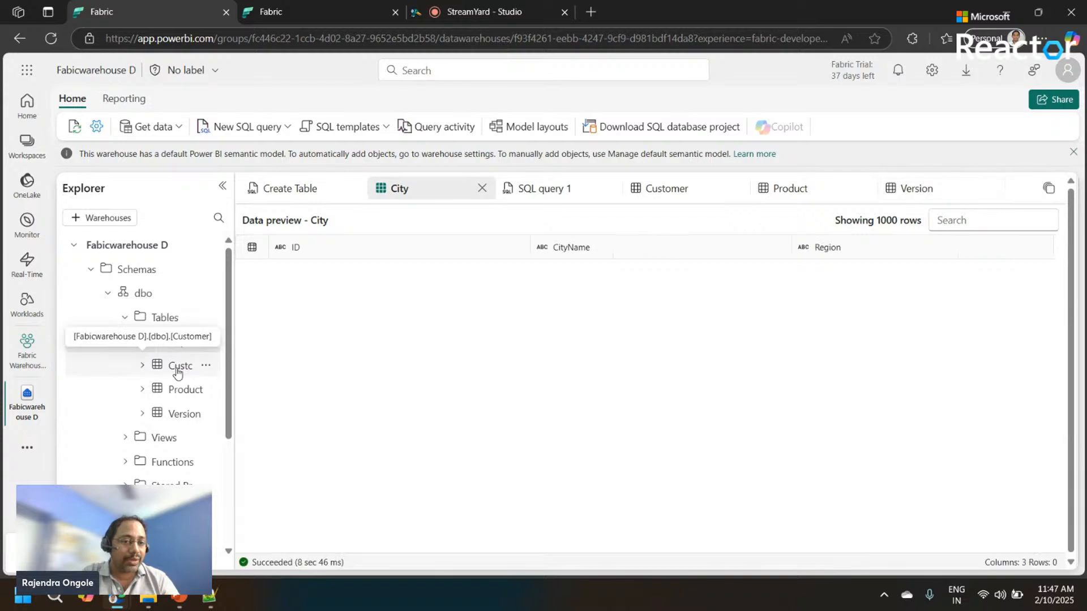
click(175, 365)
click(179, 391)
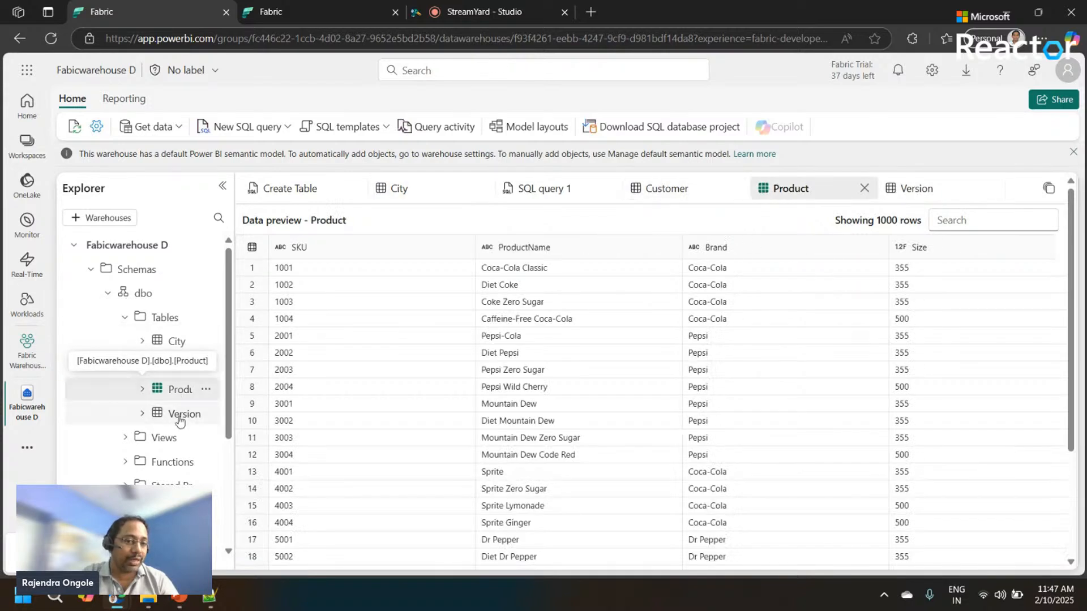
click(180, 414)
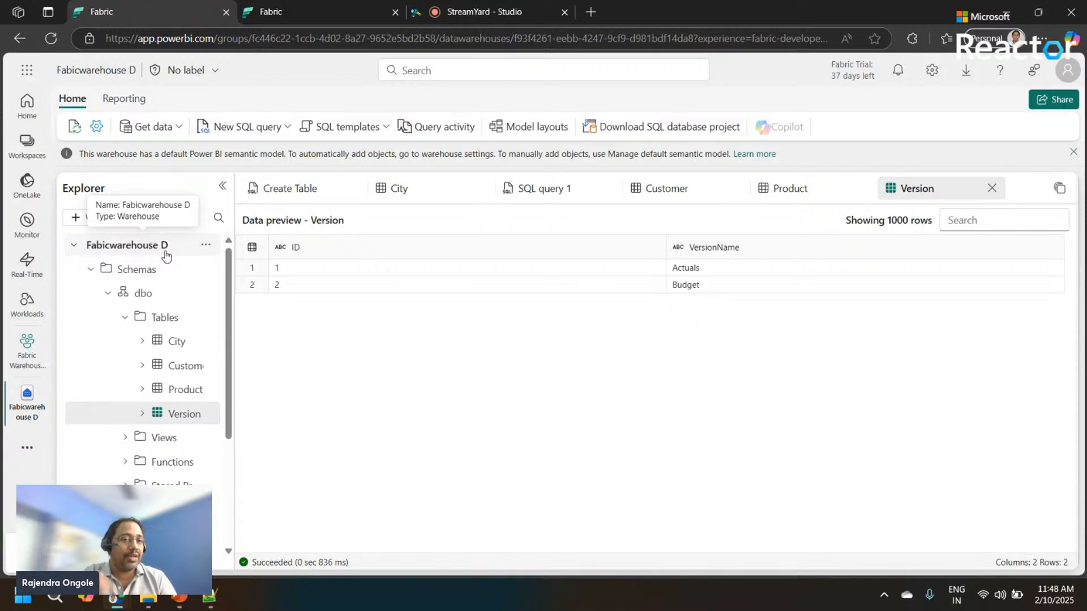
Create a new data pipeline named SalesF Pipeline from the warehouse
click(178, 127)
click(189, 178)
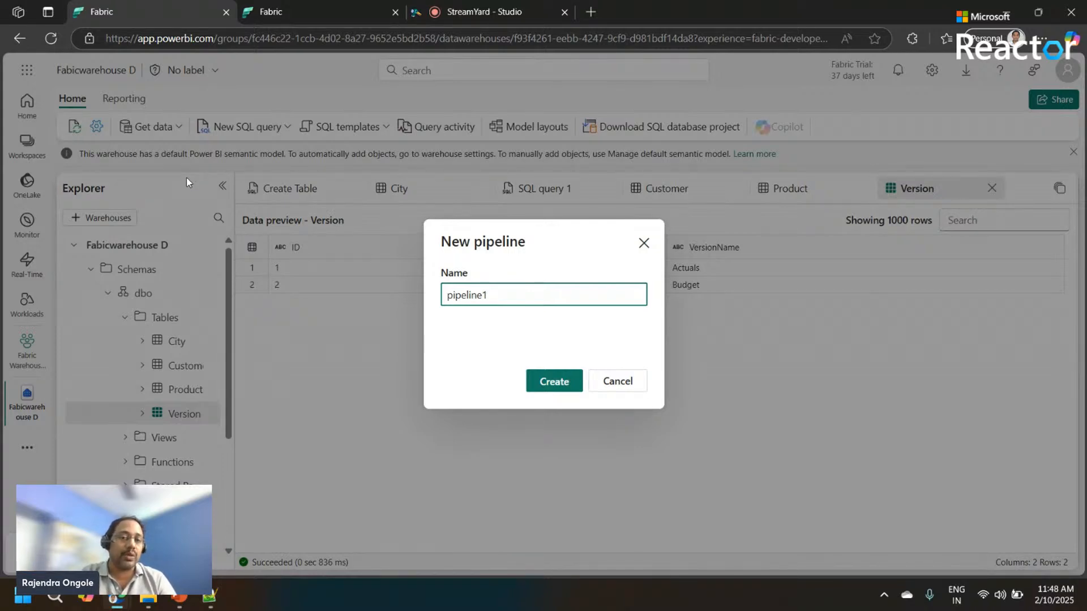
click(496, 296)
key(ctrl+a)
text(Sale)
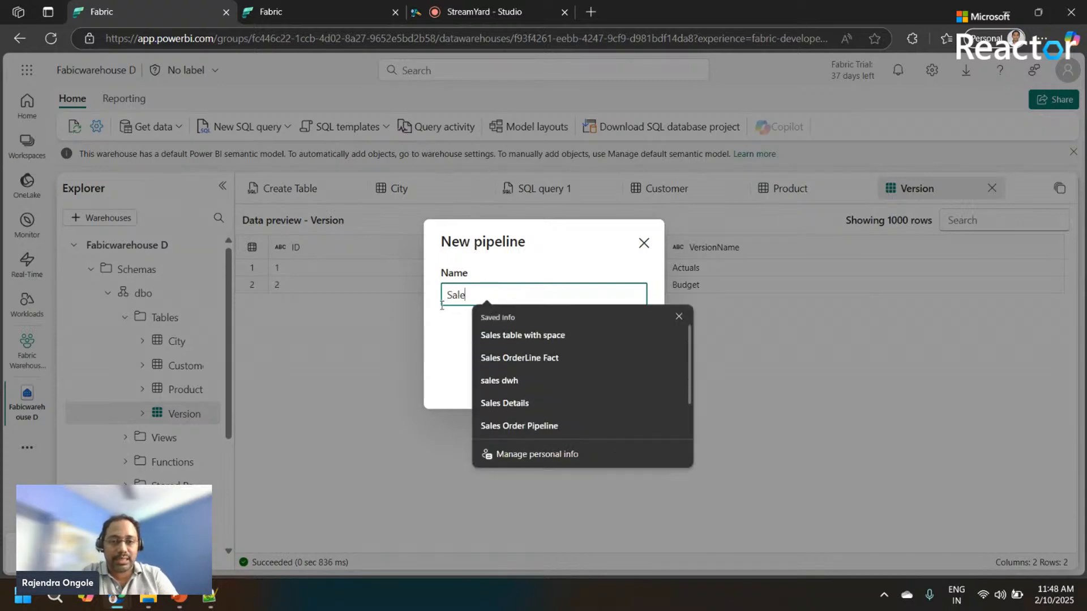
text(s Pipeline)
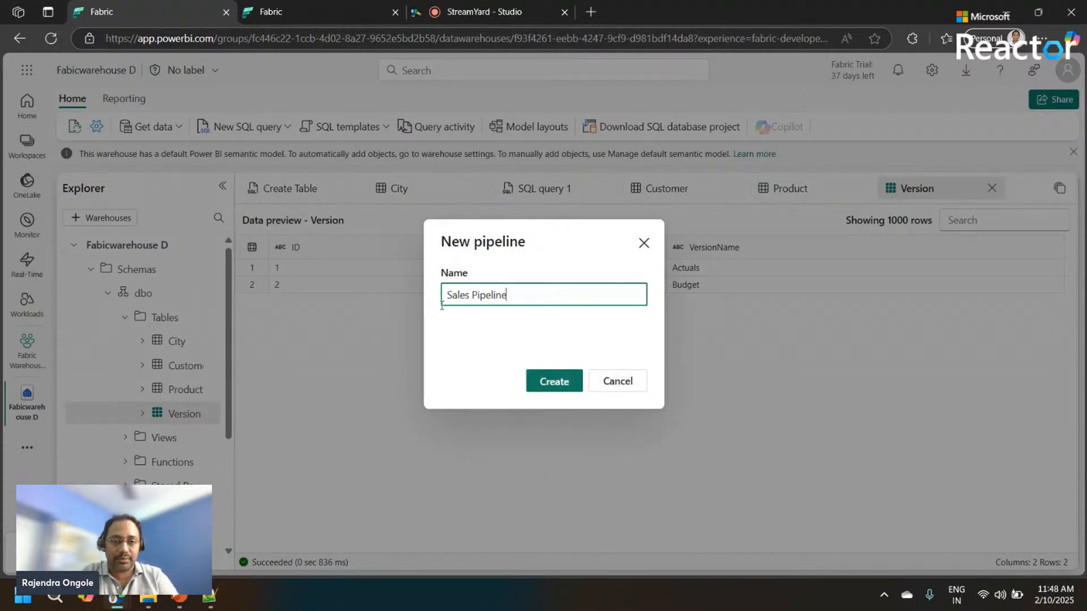
click(472, 295)
text(F)
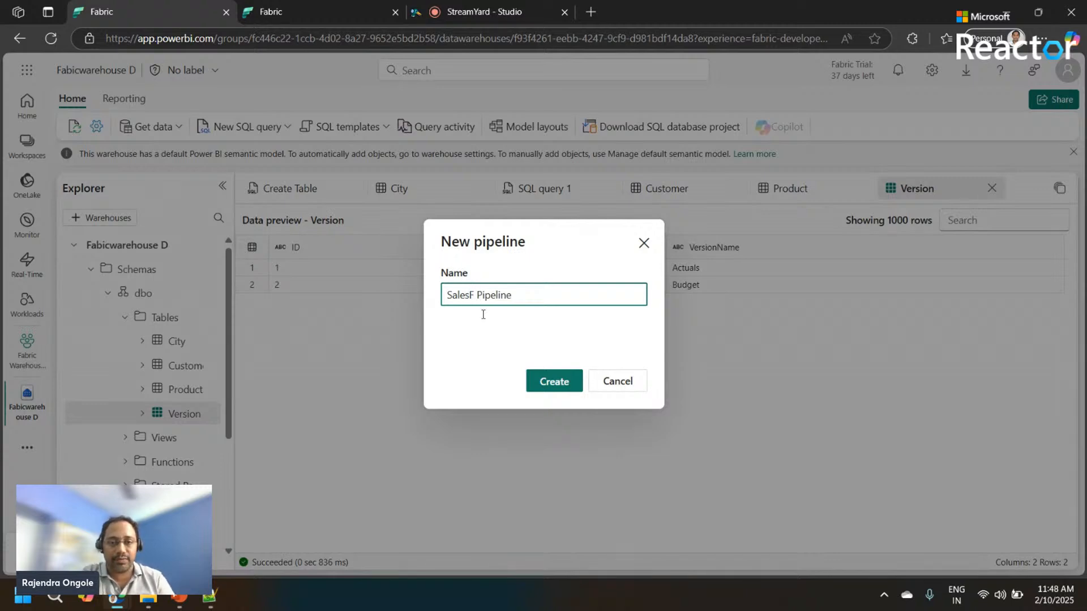
click(554, 379)
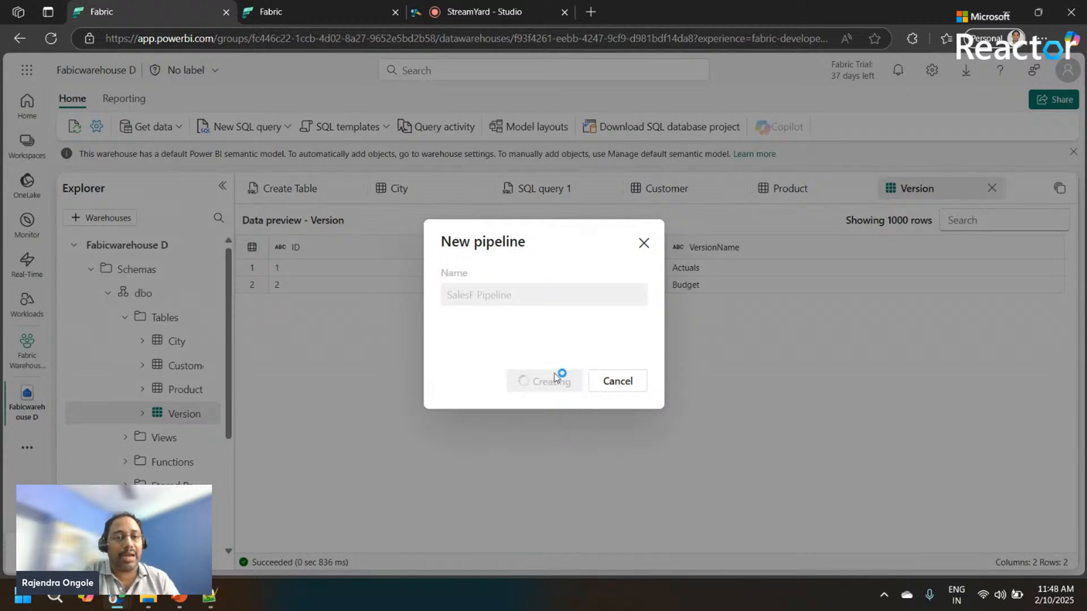
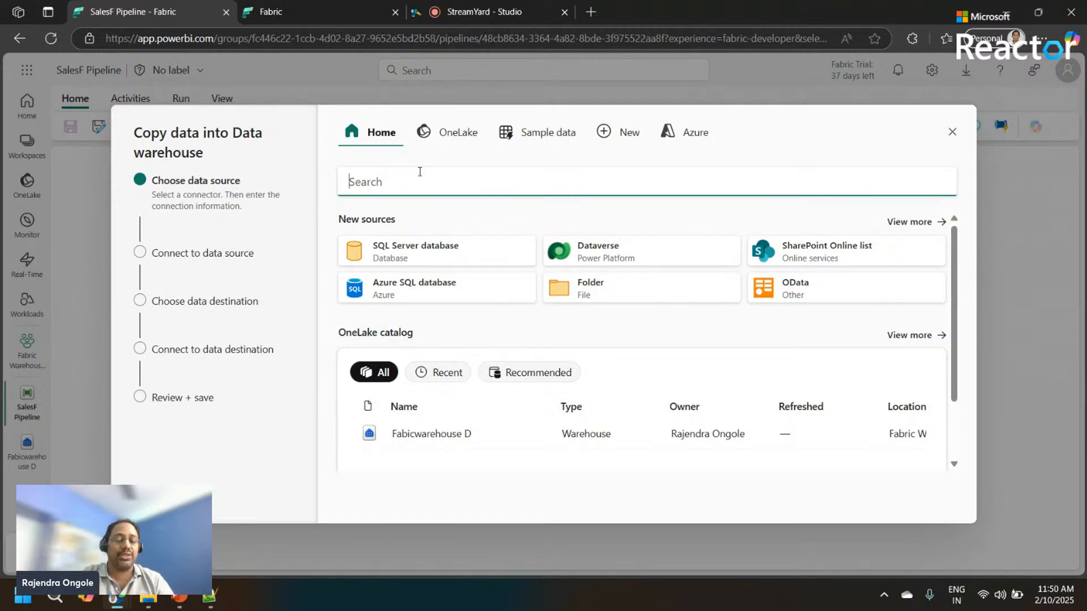
Choose SQL Server database as the copy source and open SQL Server Management Studio 18 for the server name
click(438, 261)
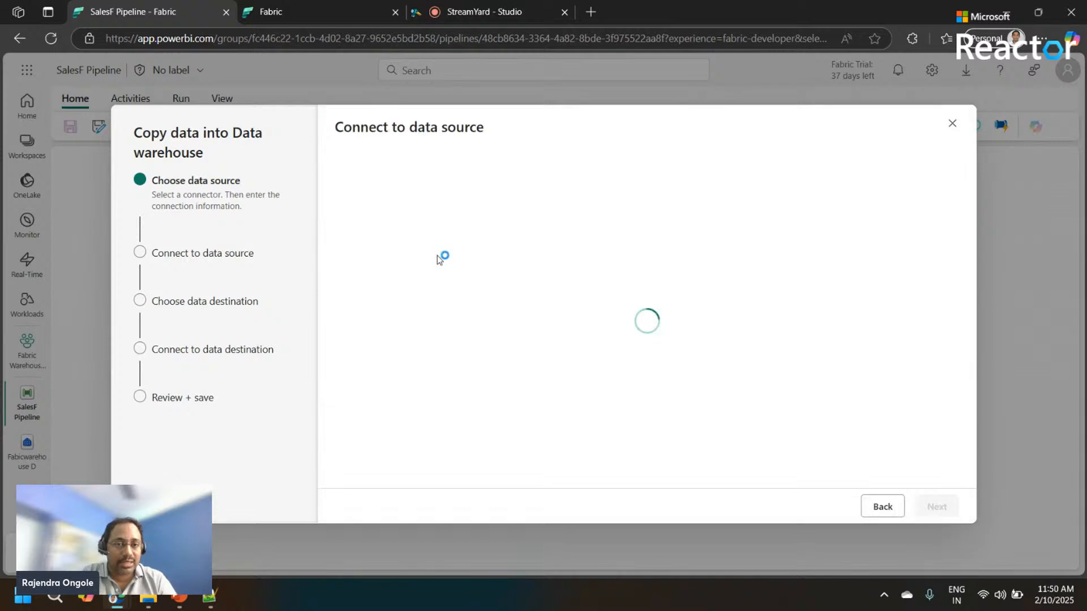
click(55, 597)
text(ssms)
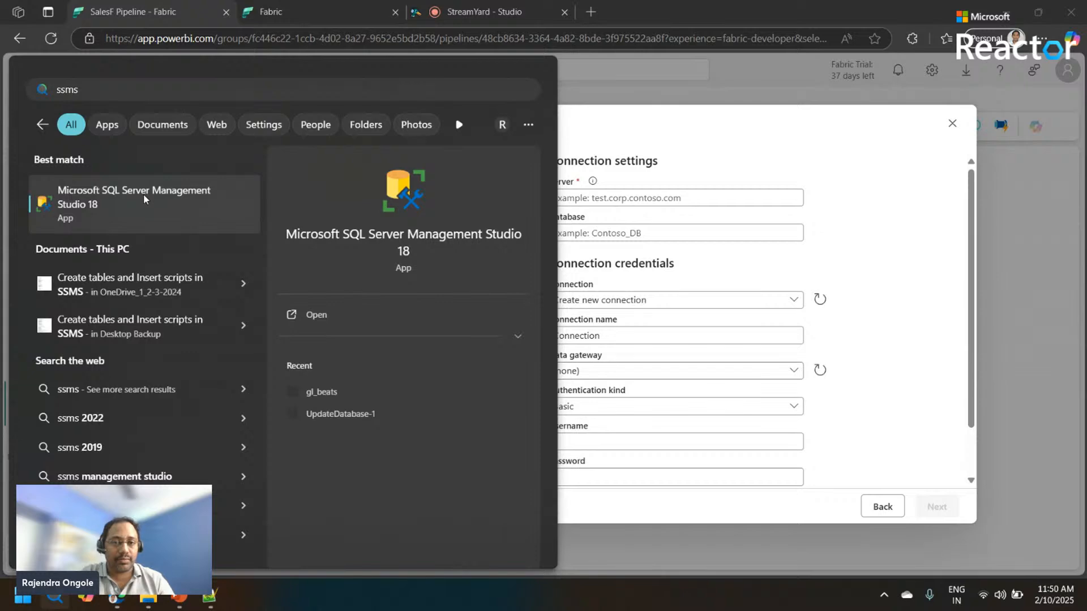
click(145, 198)
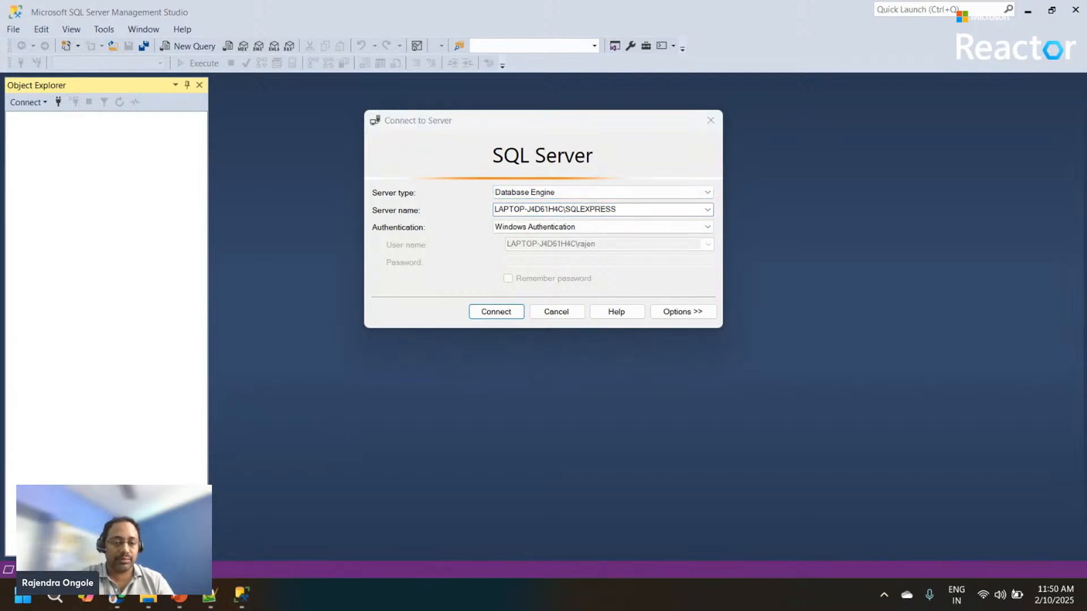
Switch back to Fabric and set the source connection's server to LAPTOP-J4D61H4C\SQLEXPRESS
mouse_move(121, 597)
click(85, 474)
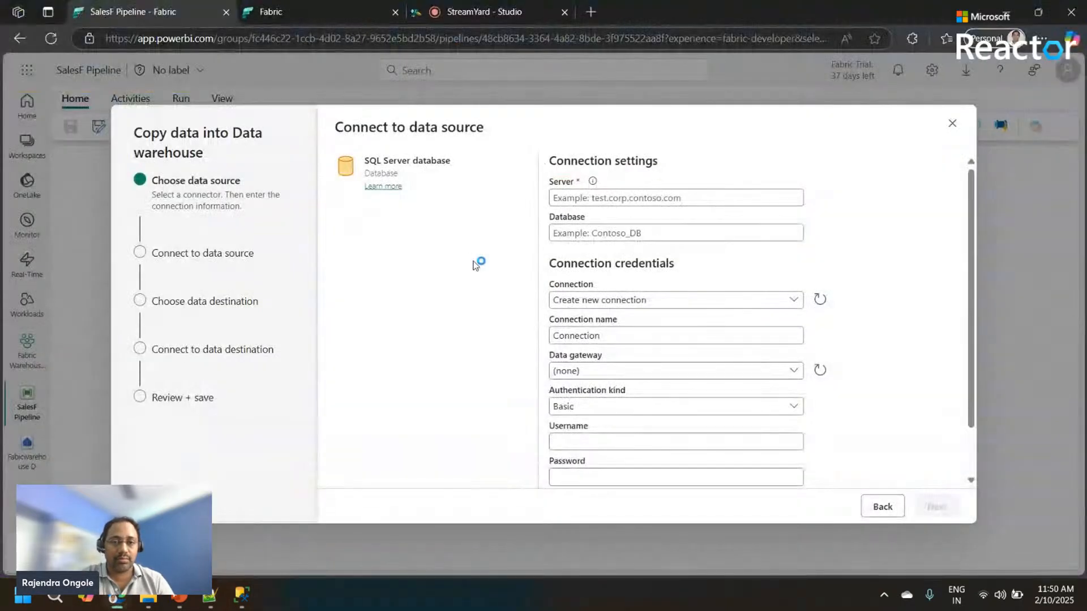
click(644, 198)
text(LAPTOP-J4D61H4C\SQLEXPRESS)
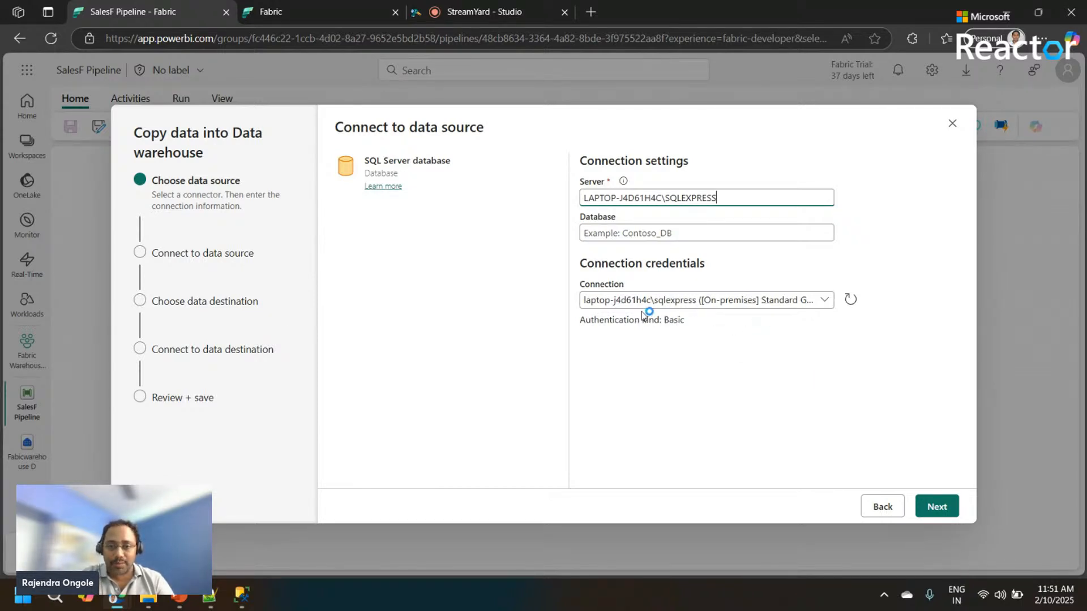
Confirm the SQL Server connection, refresh the database list, and choose AdventureWorksDW2019 as the source database
click(950, 498)
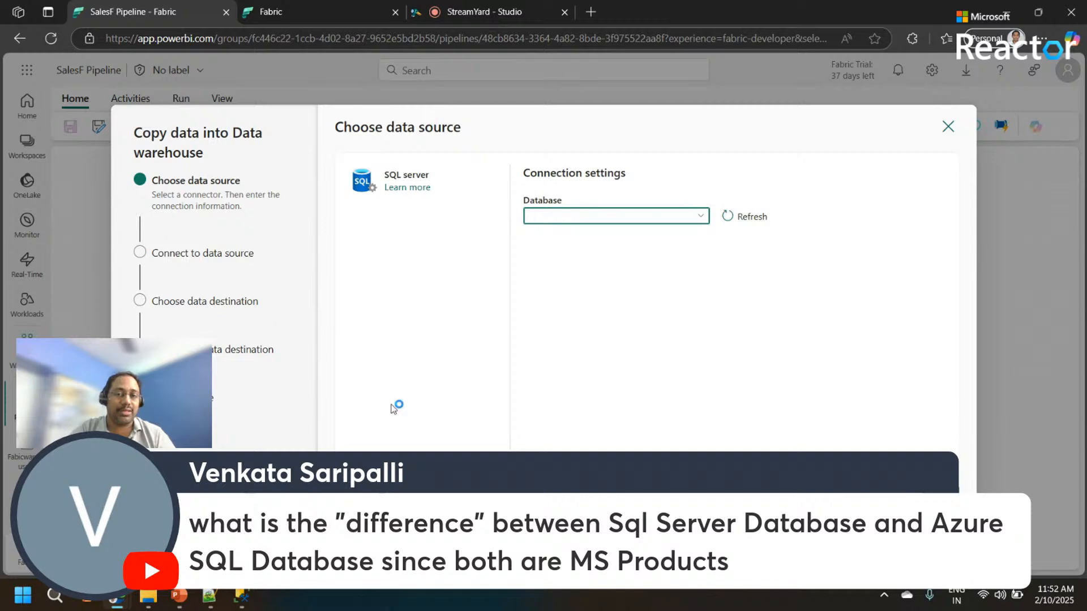
click(730, 222)
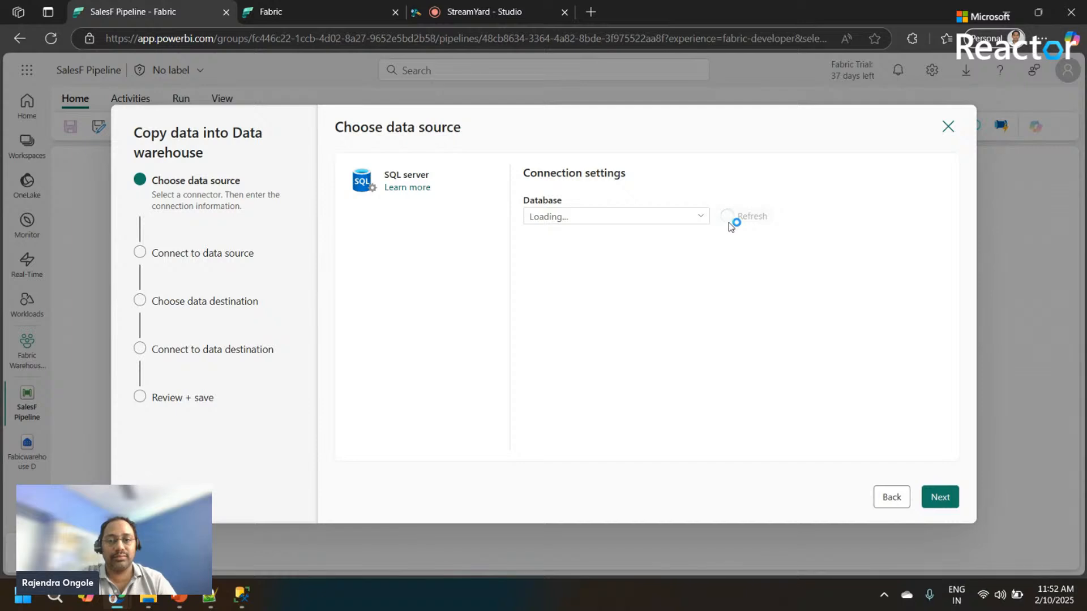
click(730, 223)
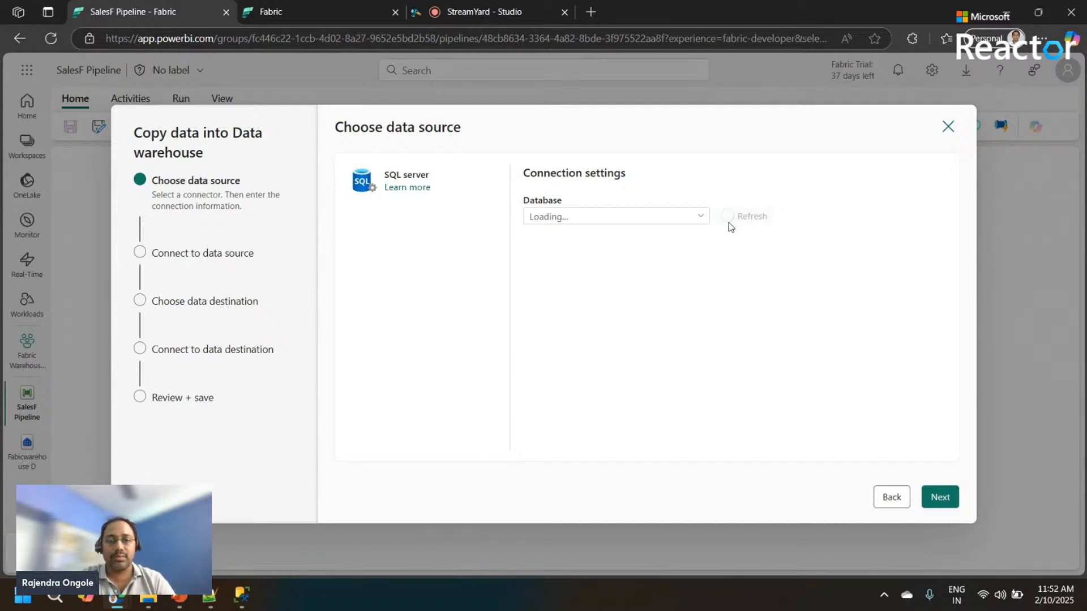
click(729, 221)
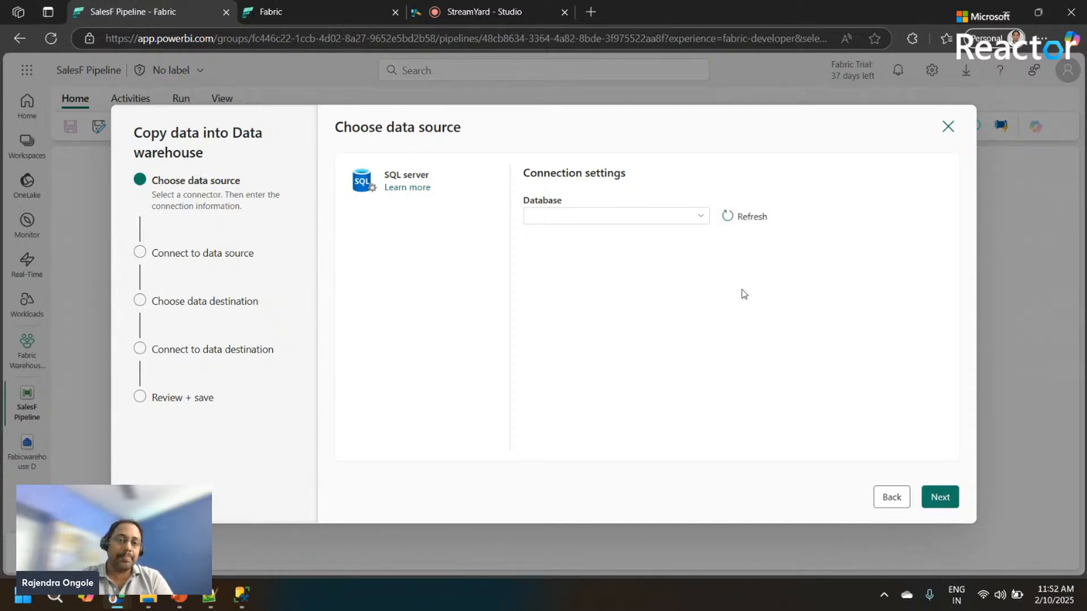
click(732, 219)
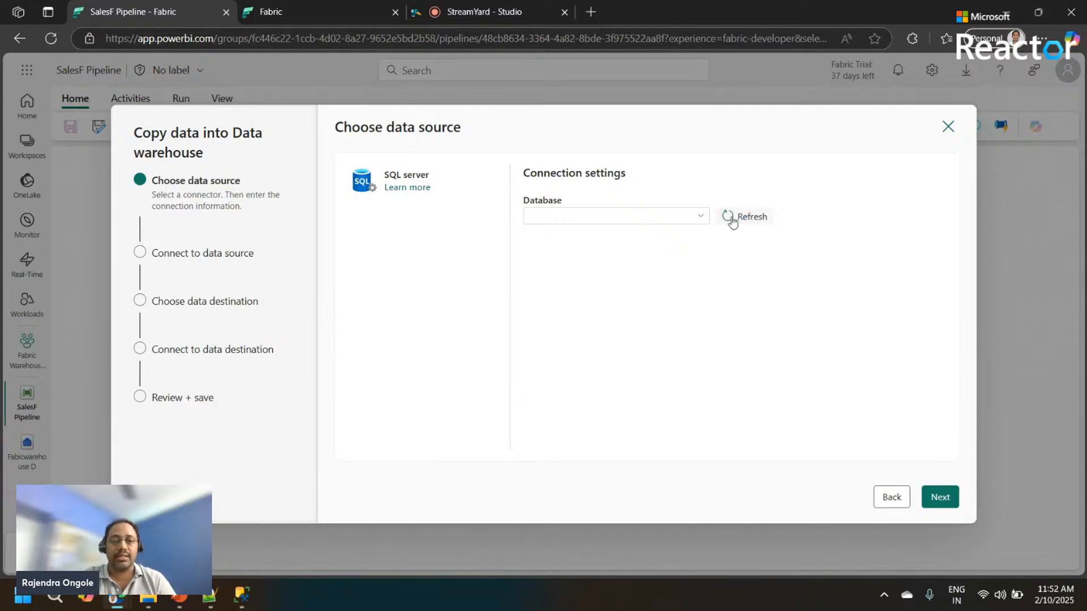
click(732, 221)
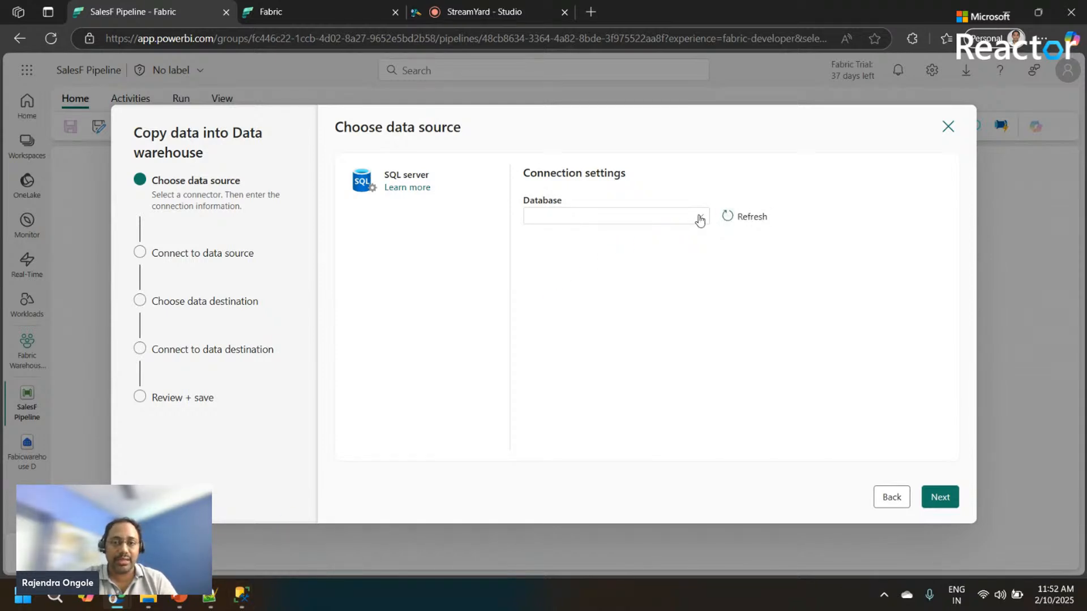
click(699, 217)
click(624, 273)
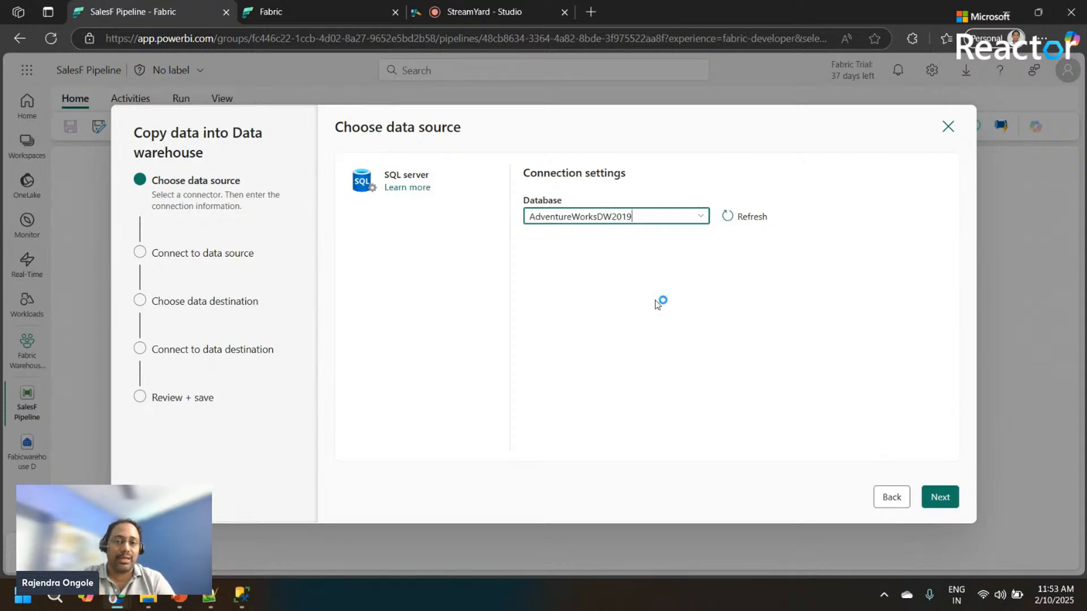
click(940, 497)
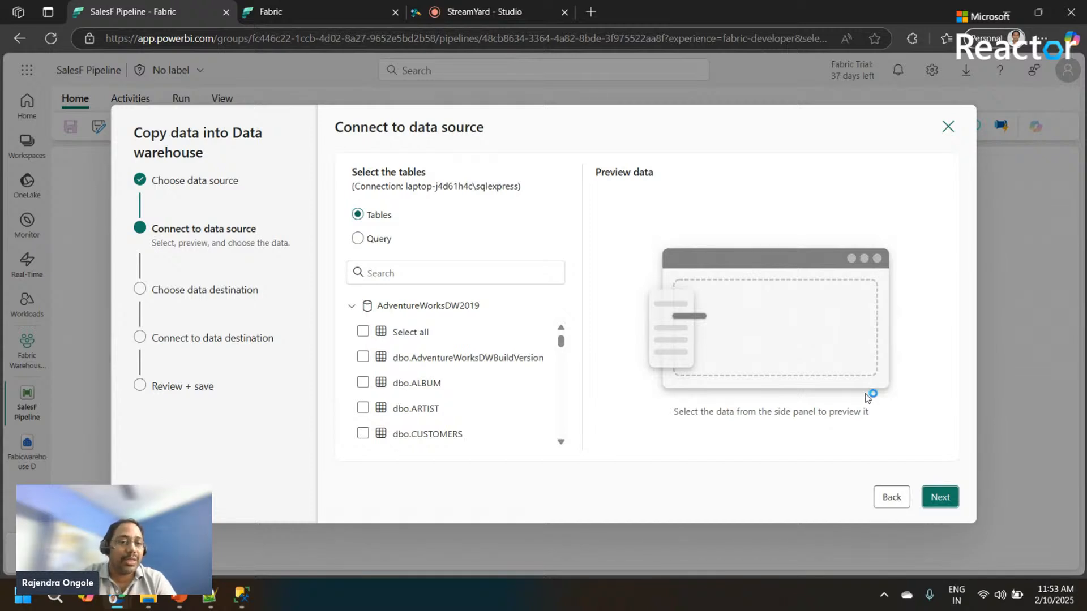
Search the source tables for "sales" and select dbo.Sales as the table to copy
mouse_move(562, 341)
mouse_down()
mouse_move(564, 375)
mouse_move(563, 324)
mouse_up()
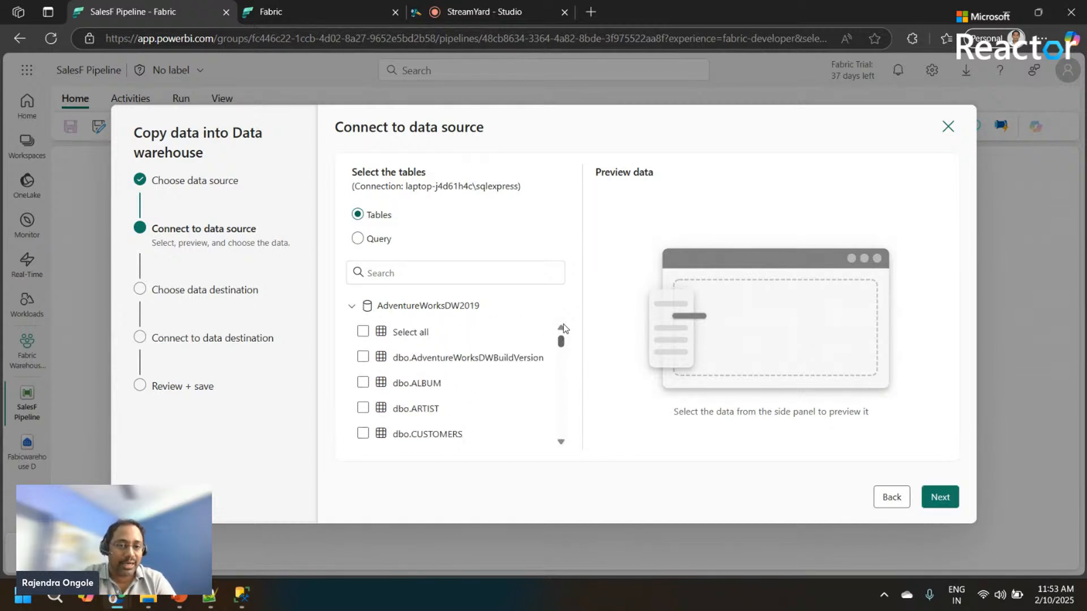
click(443, 272)
text(sal)
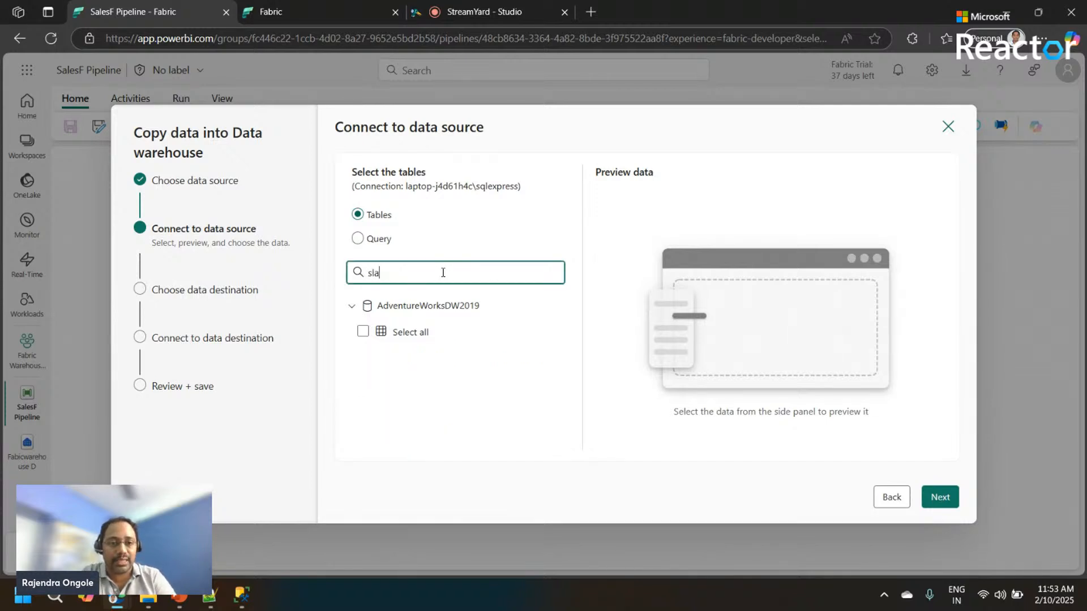
text(es)
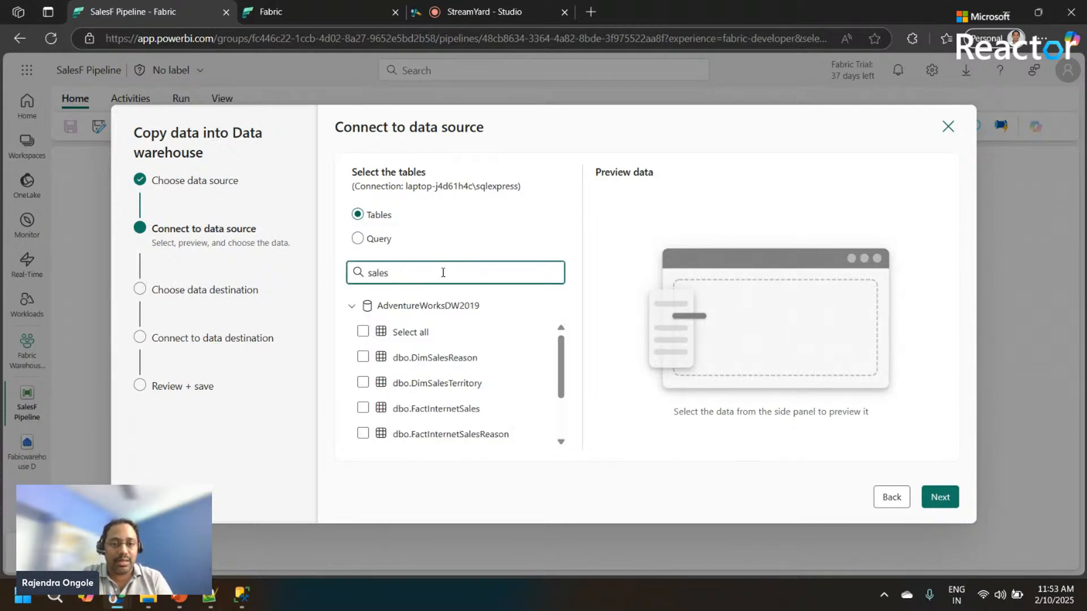
drag(561, 364, 561, 401)
click(361, 439)
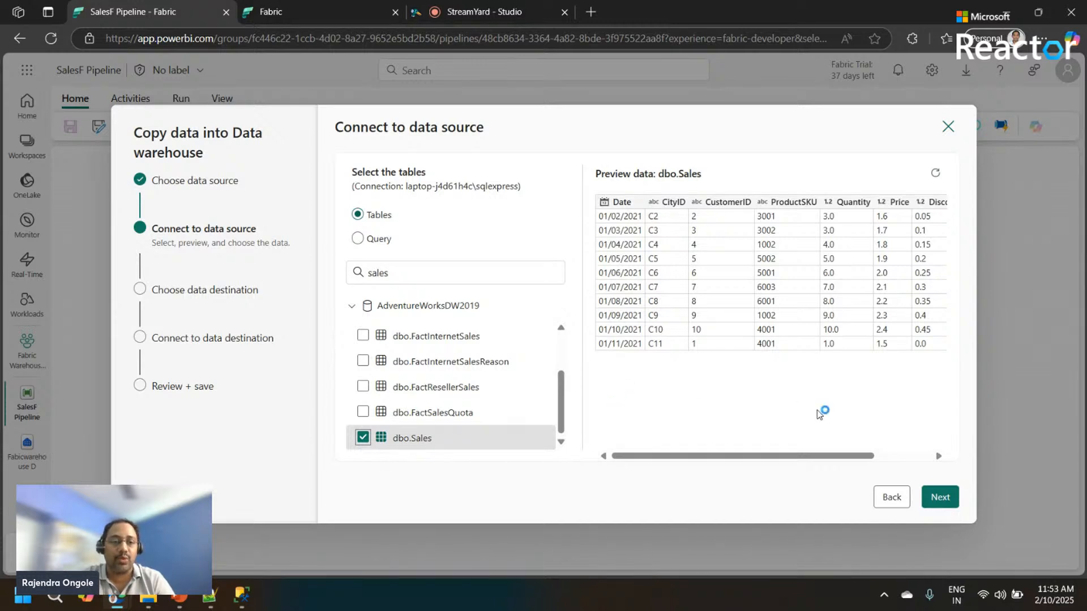
click(939, 497)
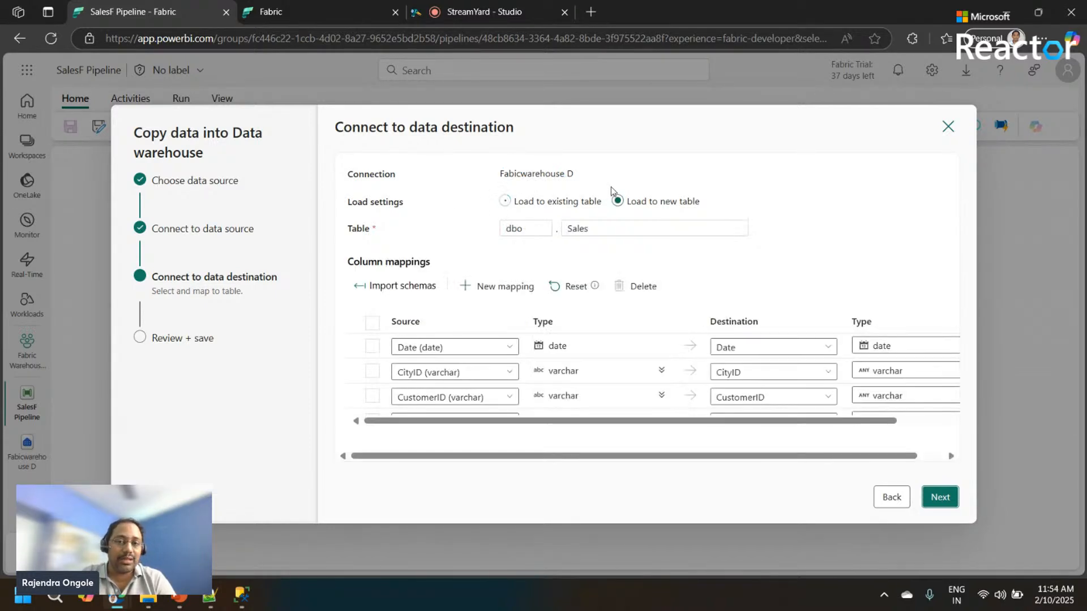
Set the destination to load into a new dbo table named Sales Fact
click(619, 201)
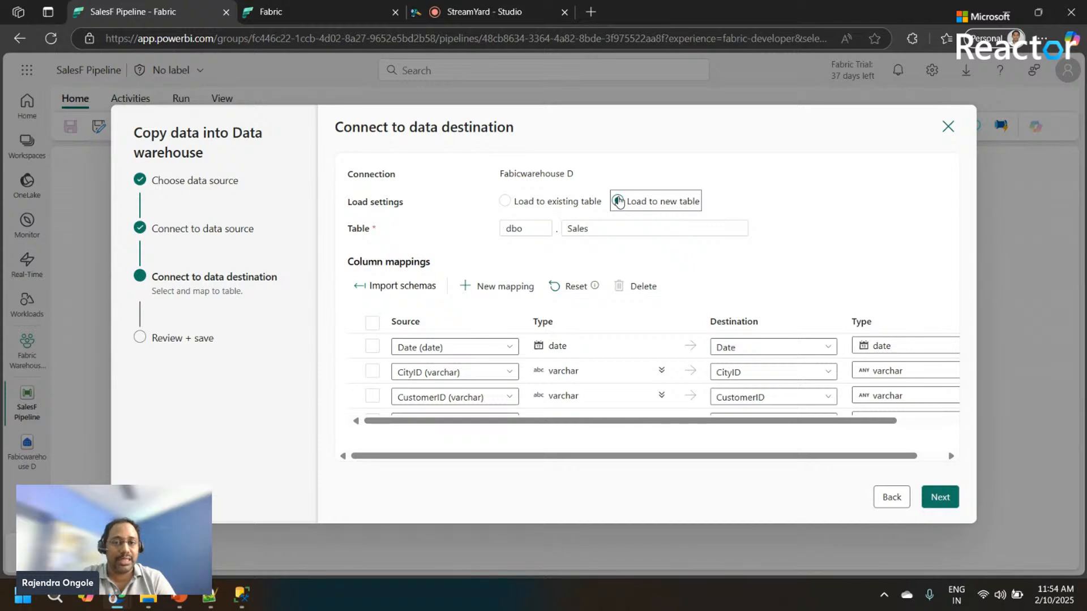
click(589, 229)
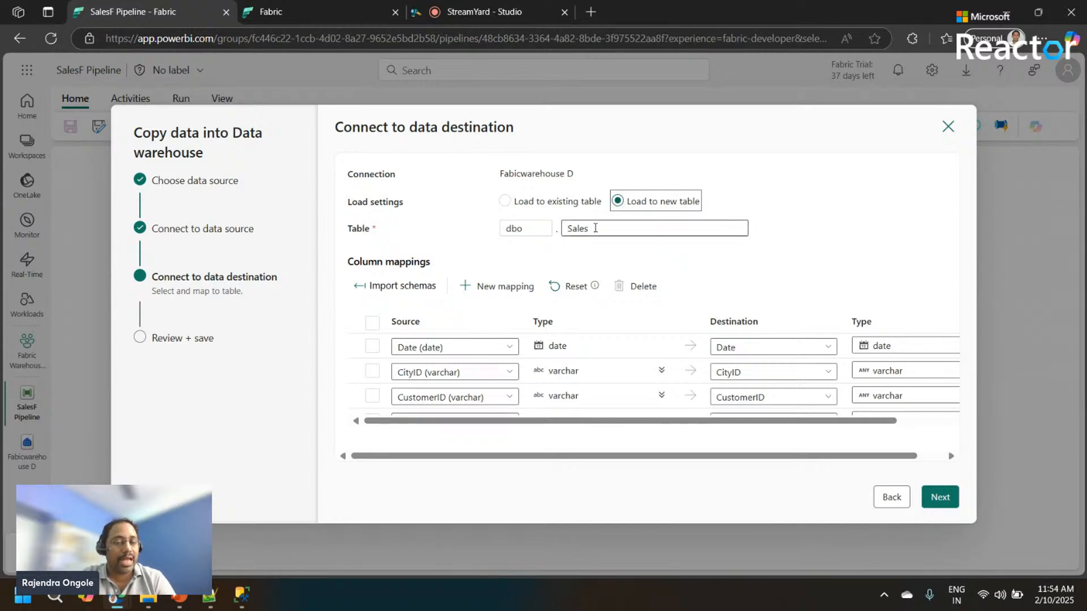
text(Fact)
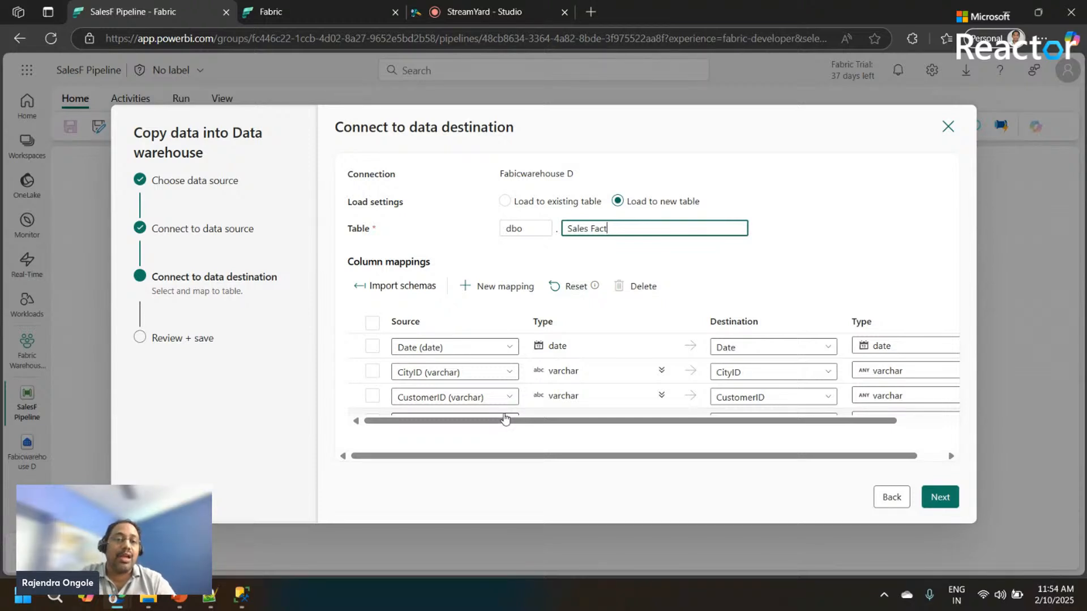
click(372, 347)
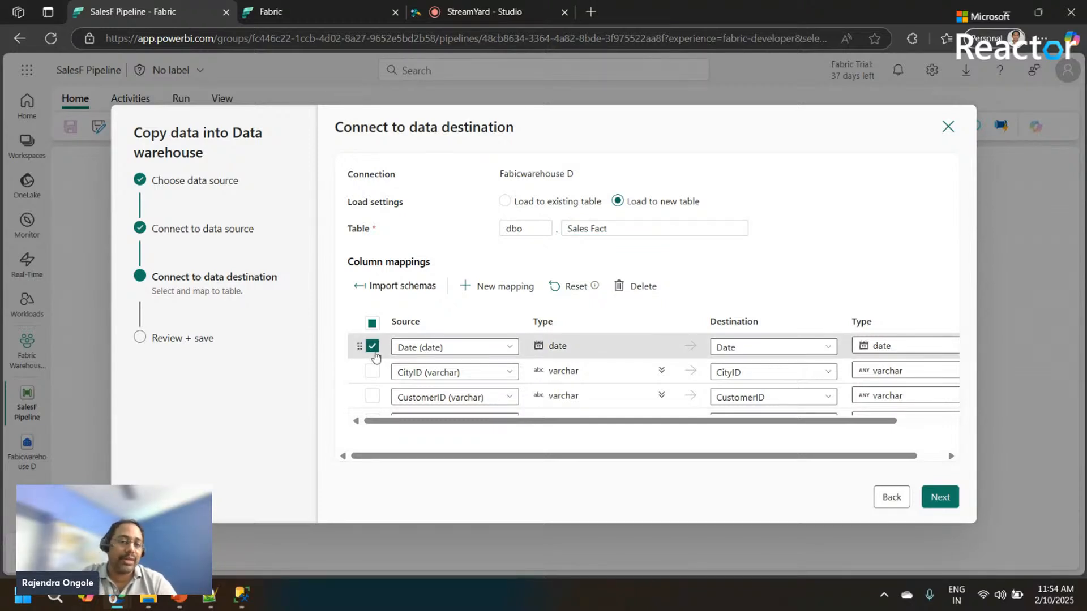
click(374, 347)
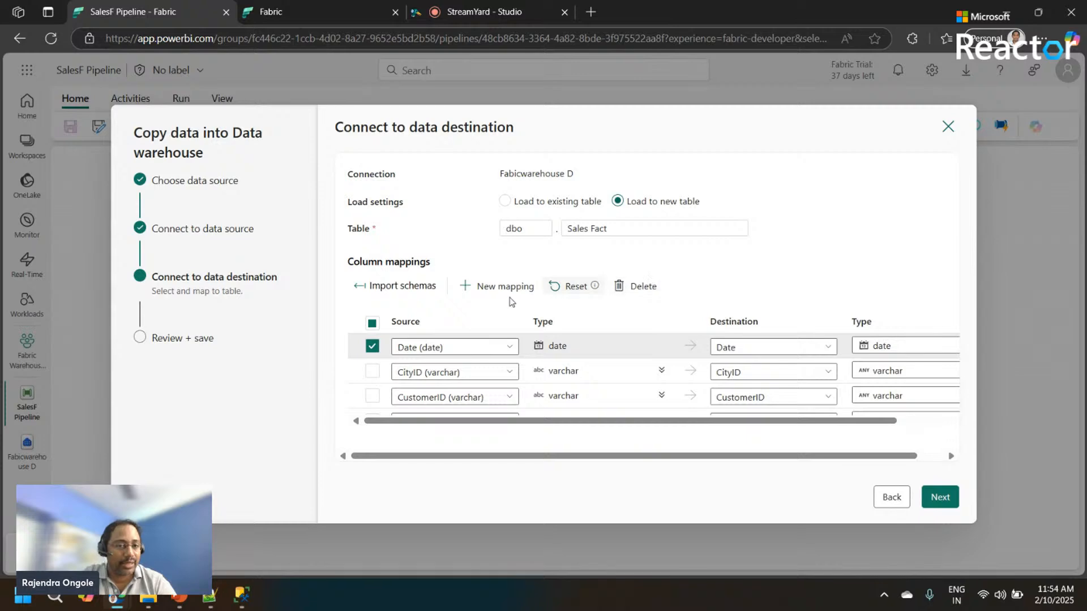
click(374, 347)
click(375, 348)
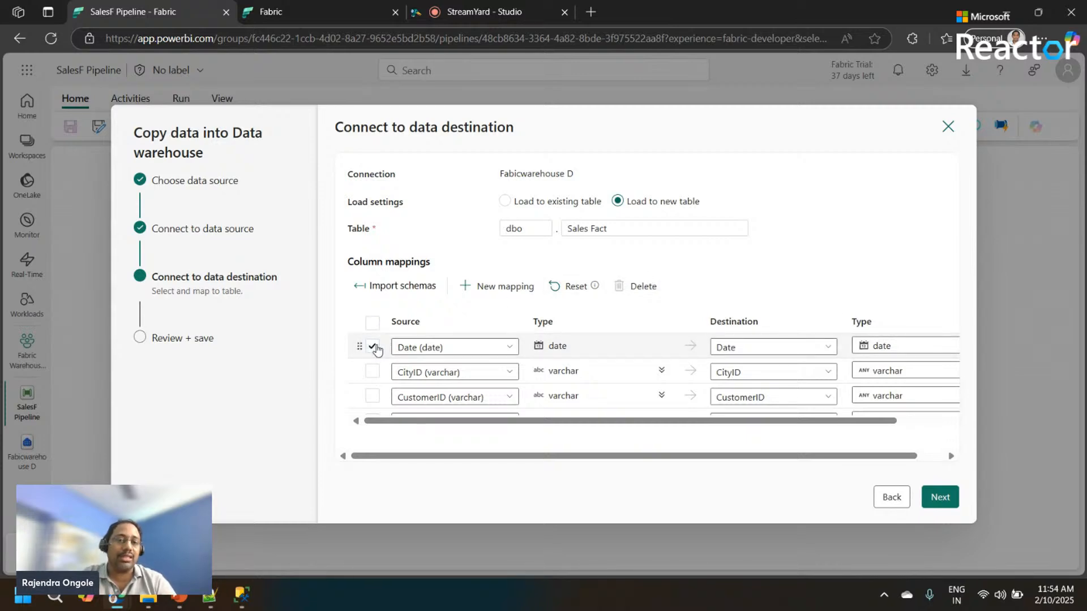
Examine the destination data types available for the Date column in the column mappings
drag(886, 421, 945, 422)
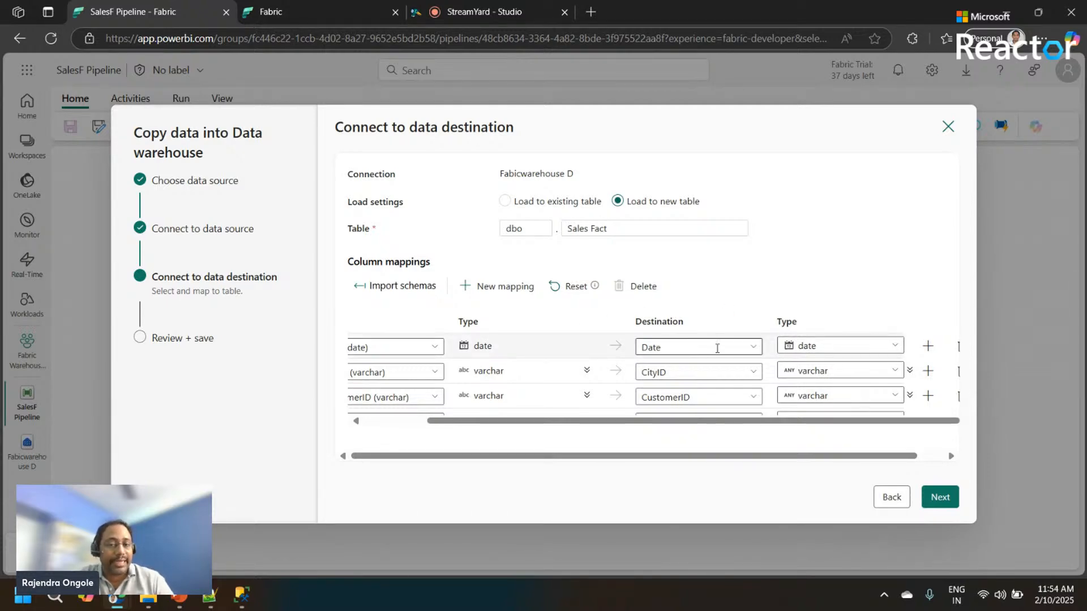
right_click(828, 346)
click(818, 345)
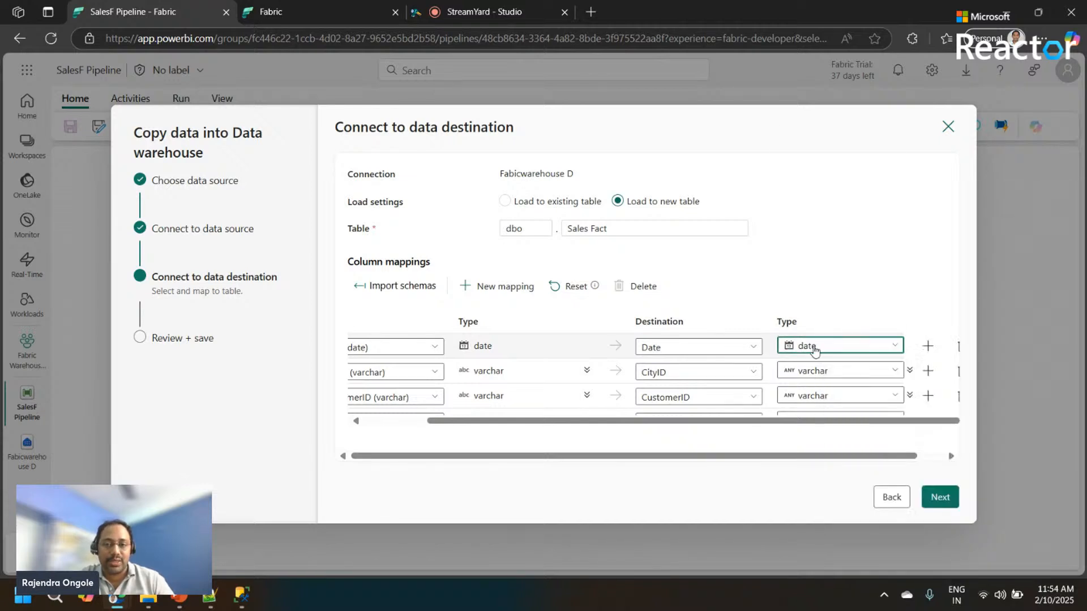
click(809, 347)
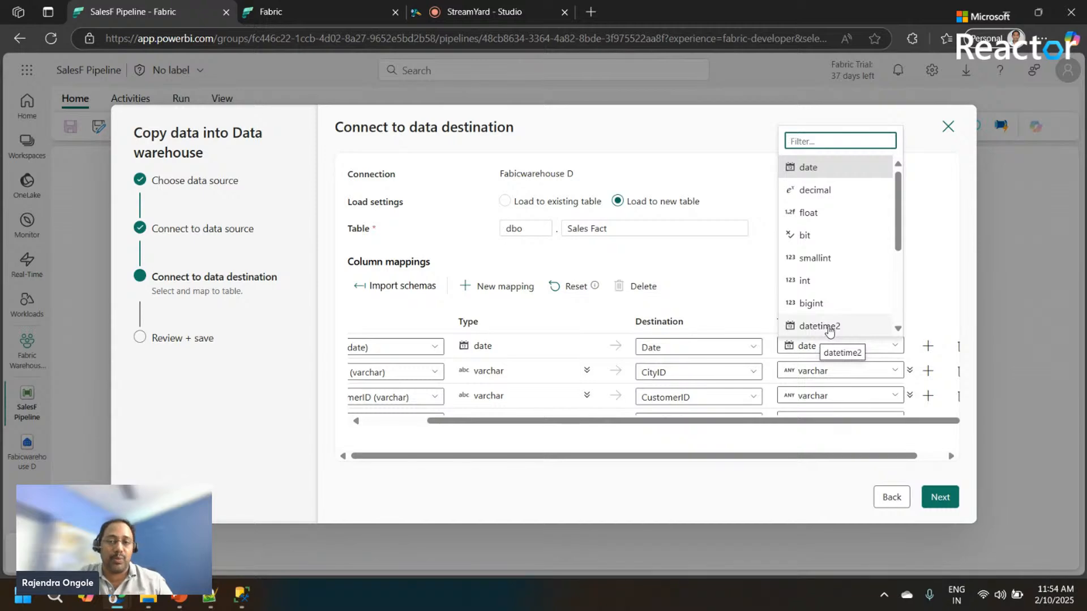
click(932, 287)
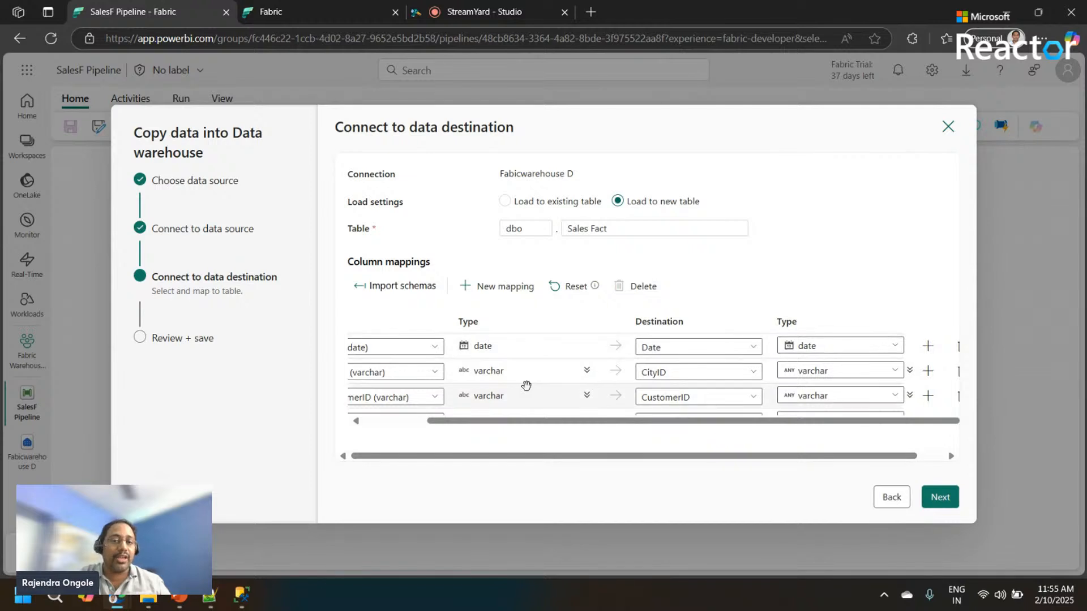
click(842, 347)
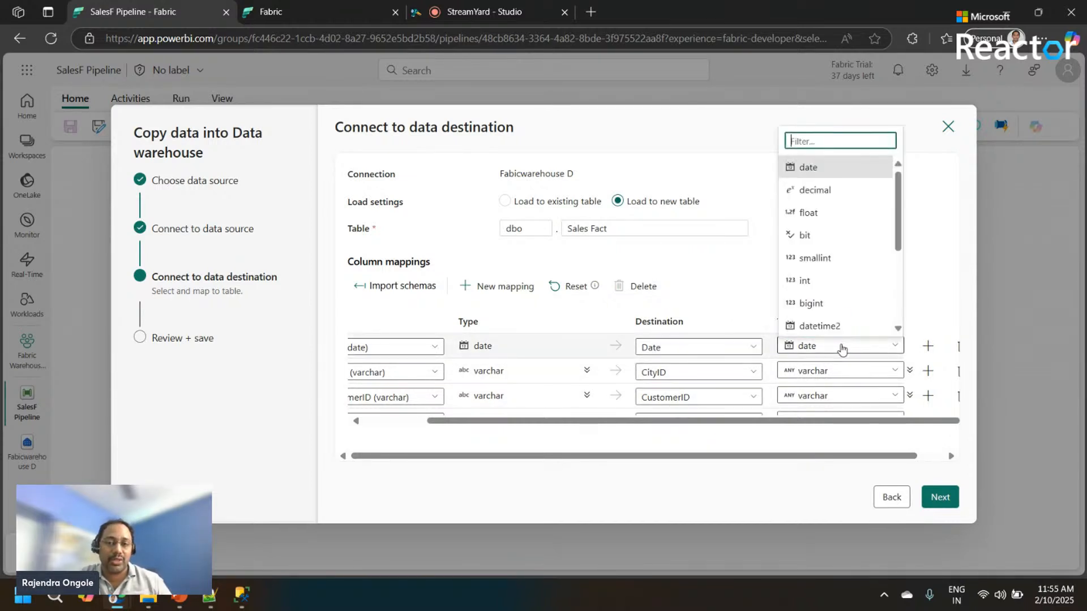
click(940, 299)
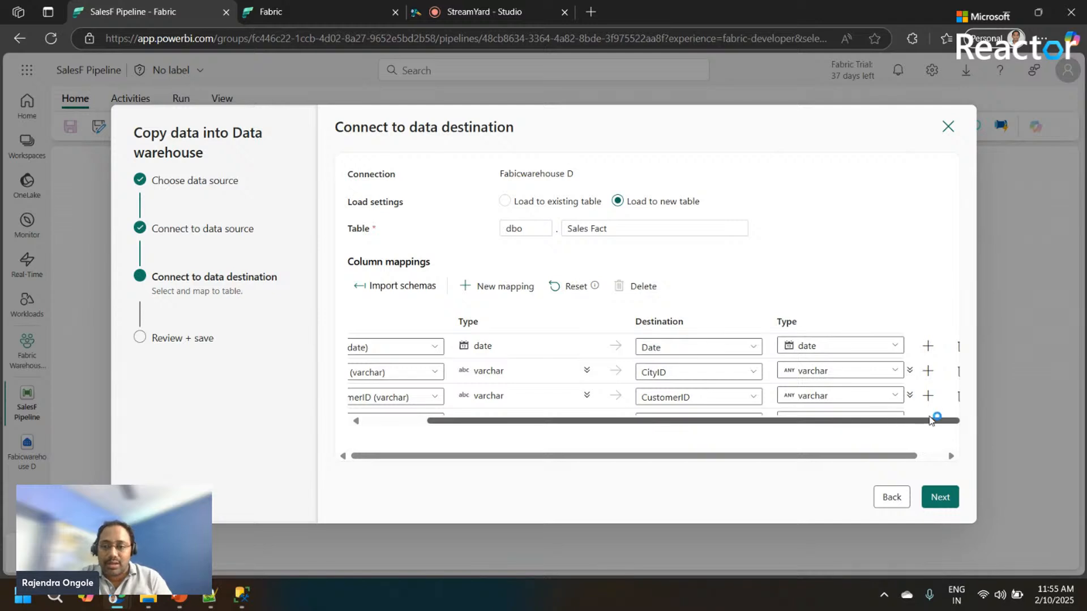
Accept the column mappings, then choose the msfarbicstorageacc dfs connection as the staging account and test it
click(940, 497)
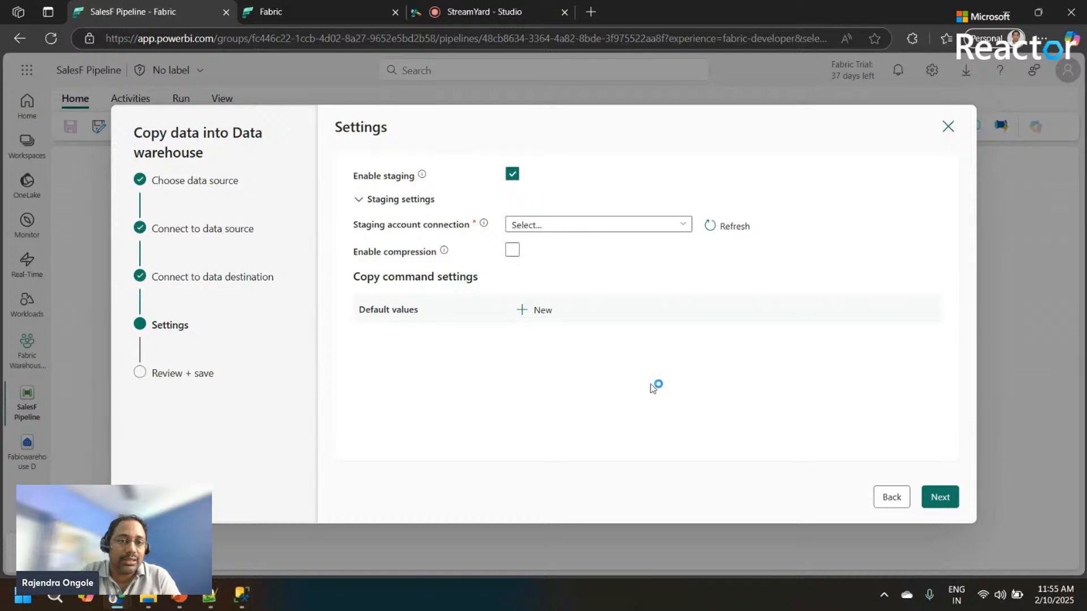
click(513, 174)
click(512, 174)
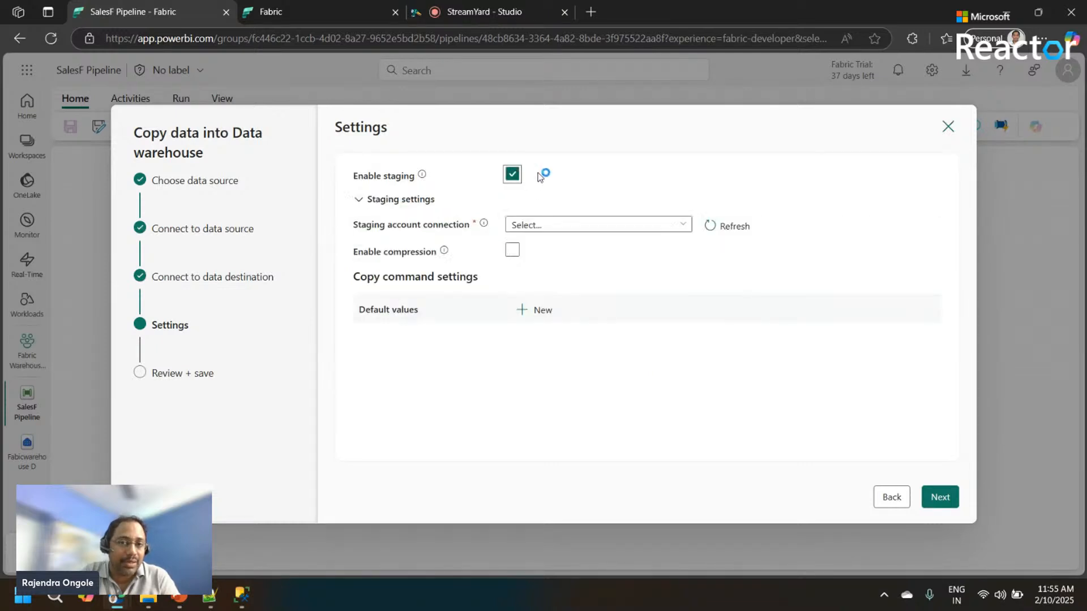
mouse_move(422, 176)
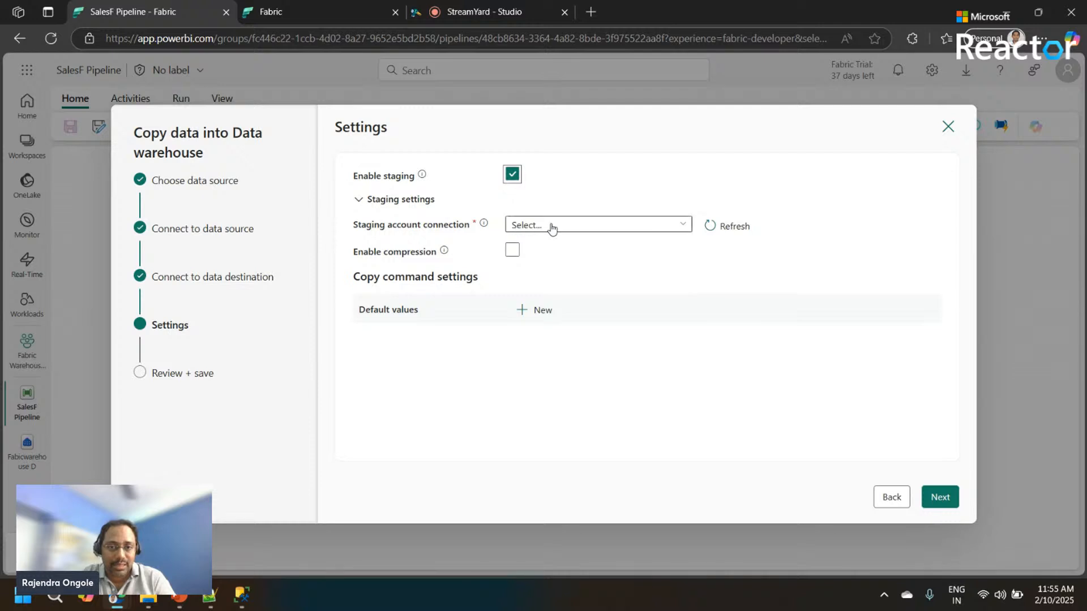
click(594, 227)
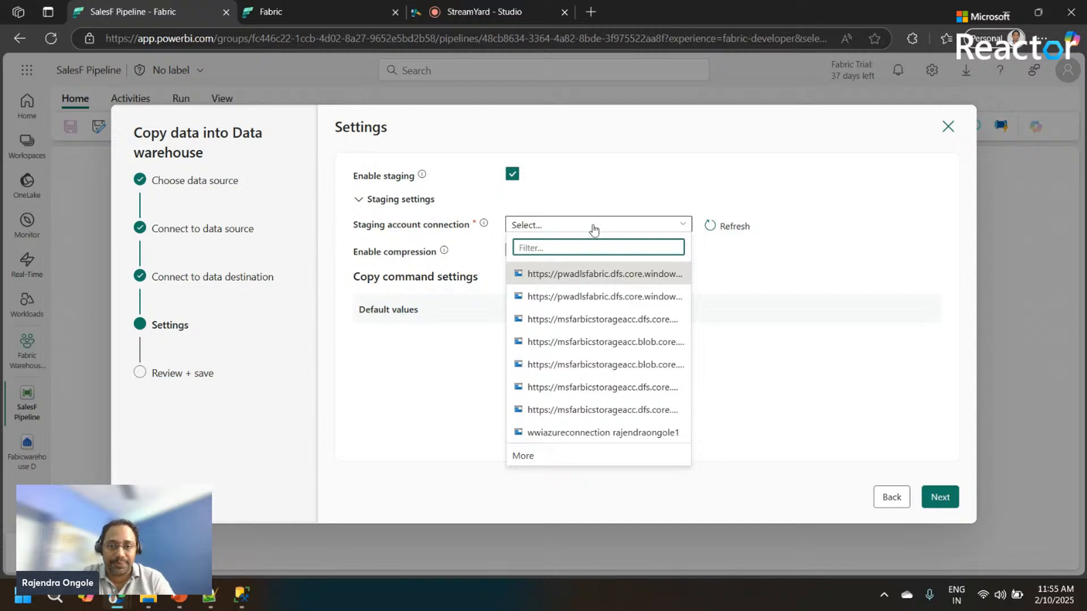
click(589, 325)
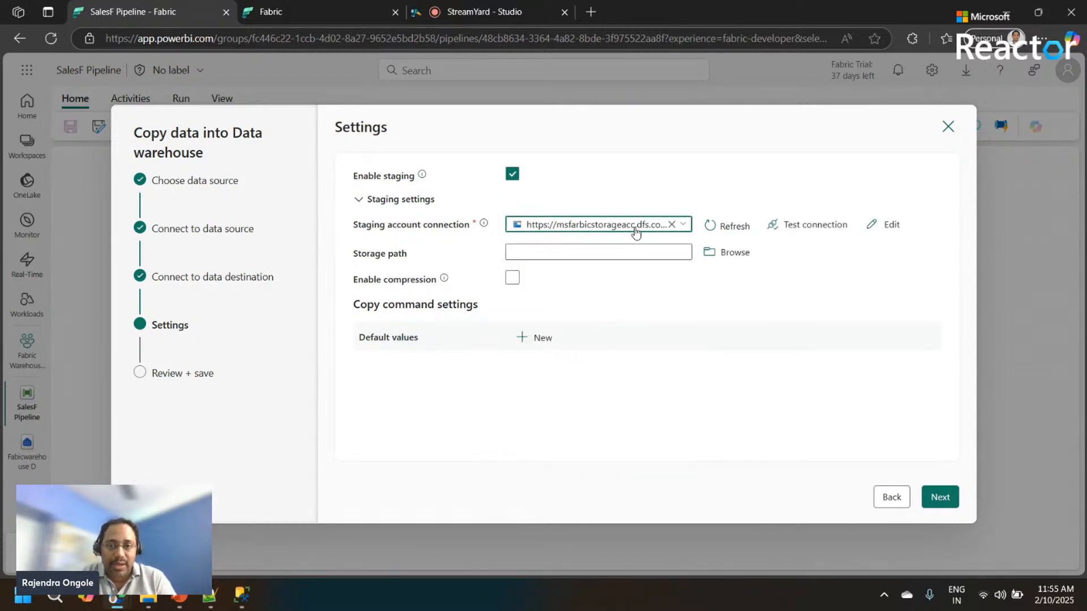
click(821, 225)
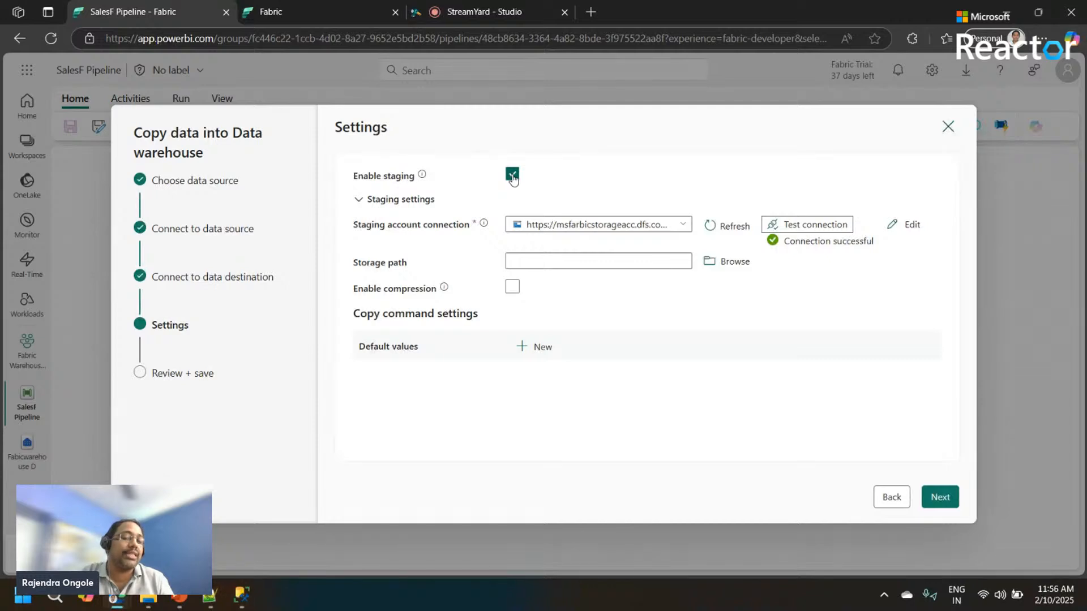
Try to continue to the review with staging disabled
click(513, 175)
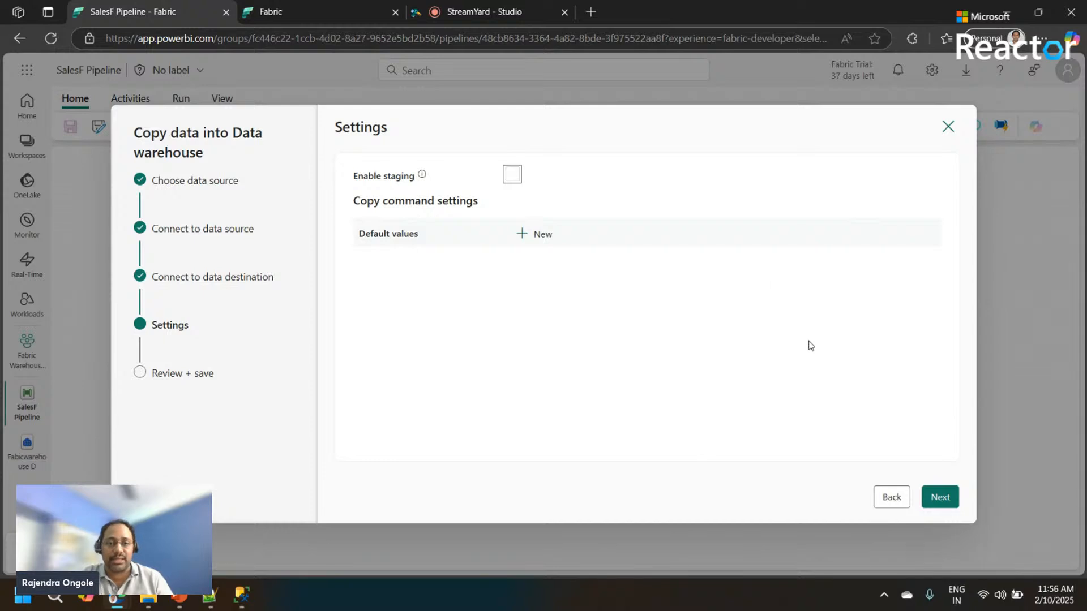
click(937, 499)
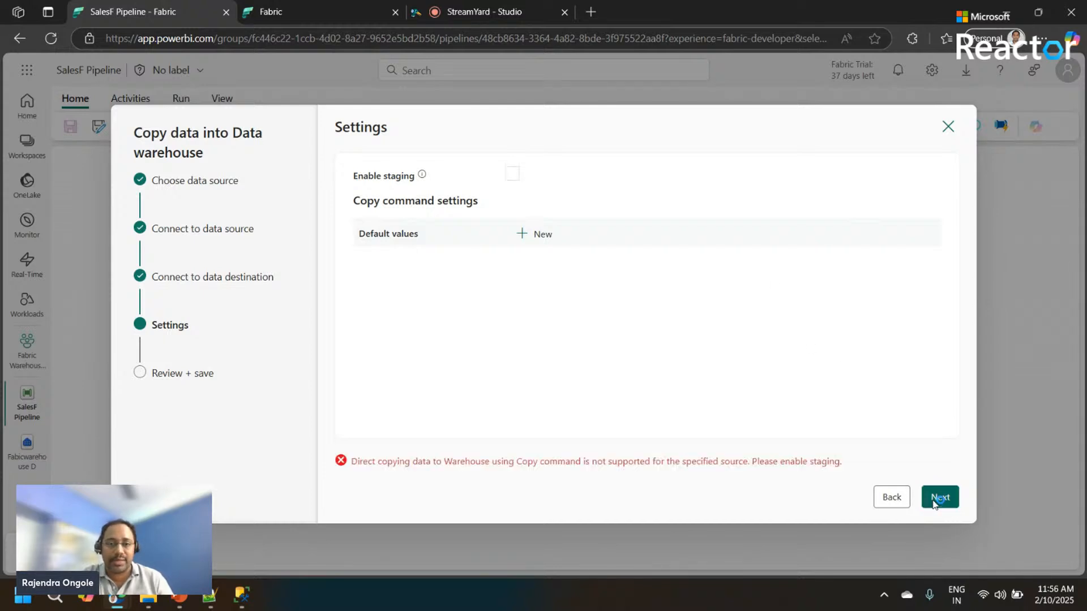
click(572, 191)
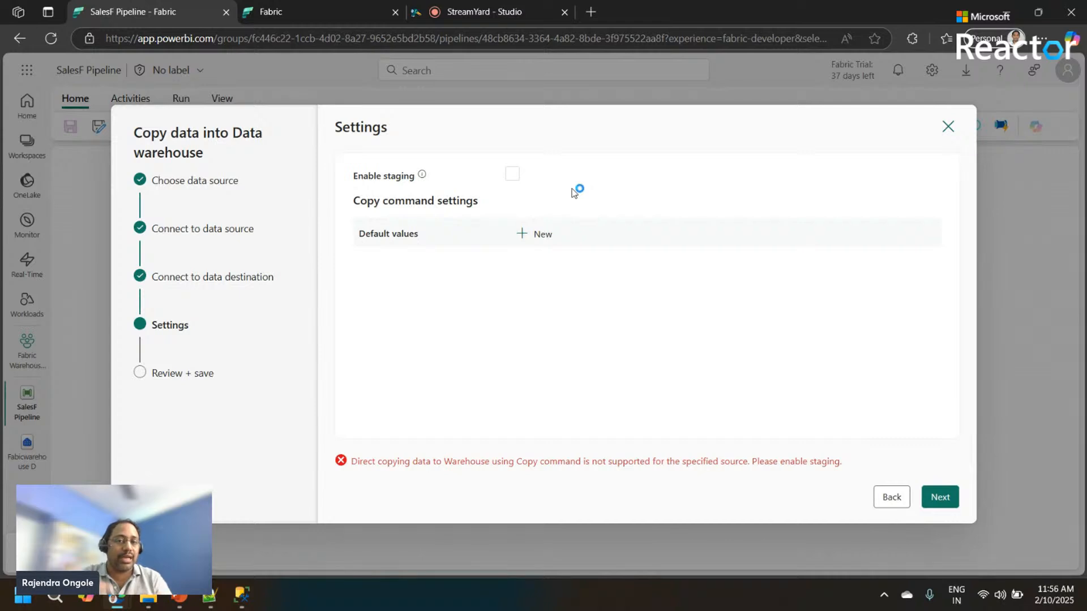
Re-enable staging, retest its connection, browse the storage path to the datafiles folder, and continue to the copy summary
click(511, 175)
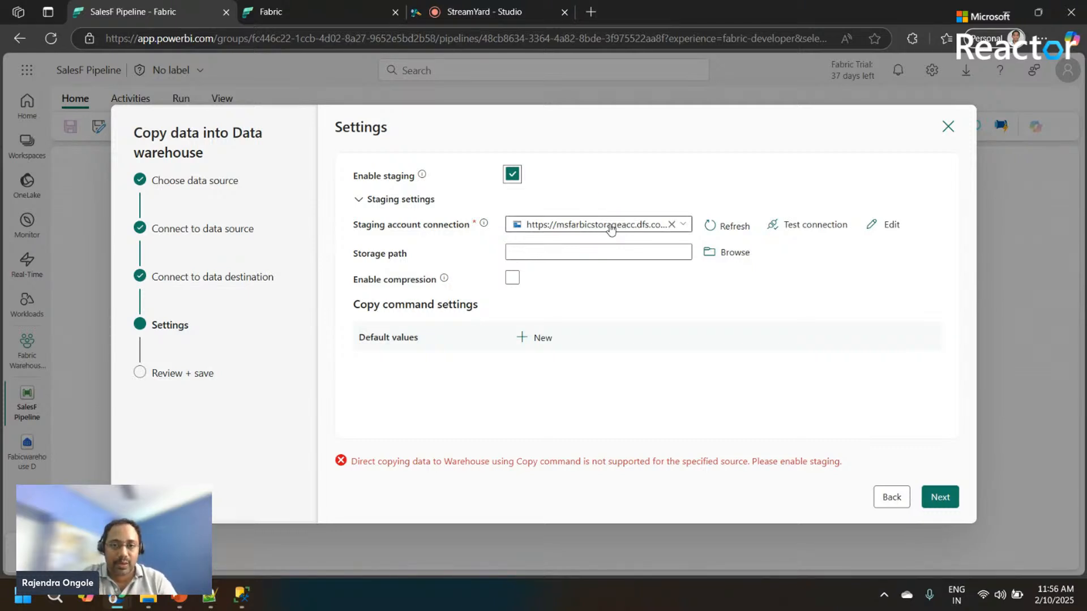
click(810, 227)
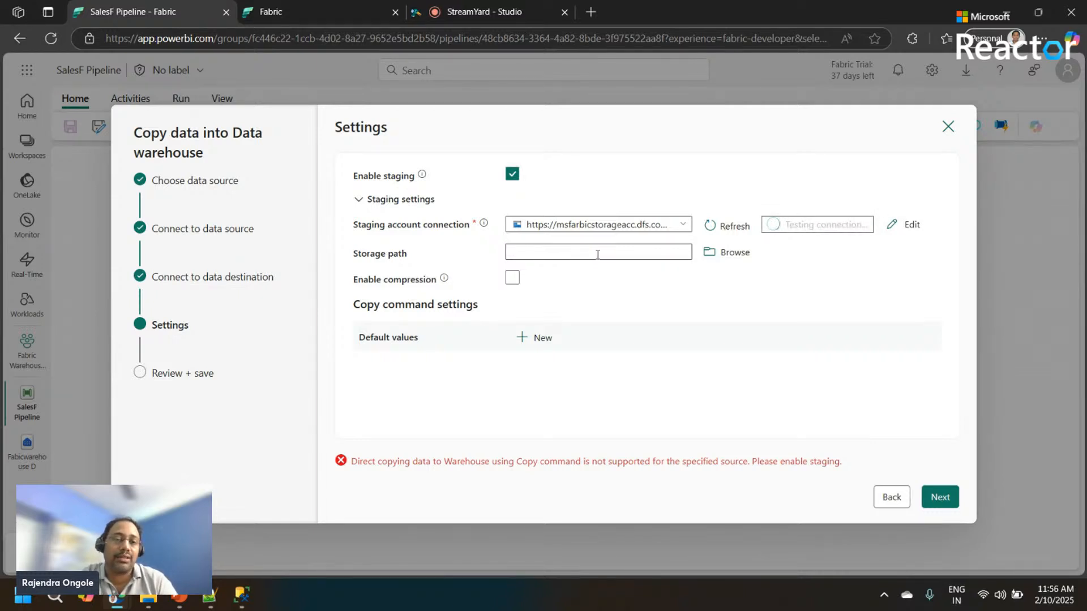
click(736, 261)
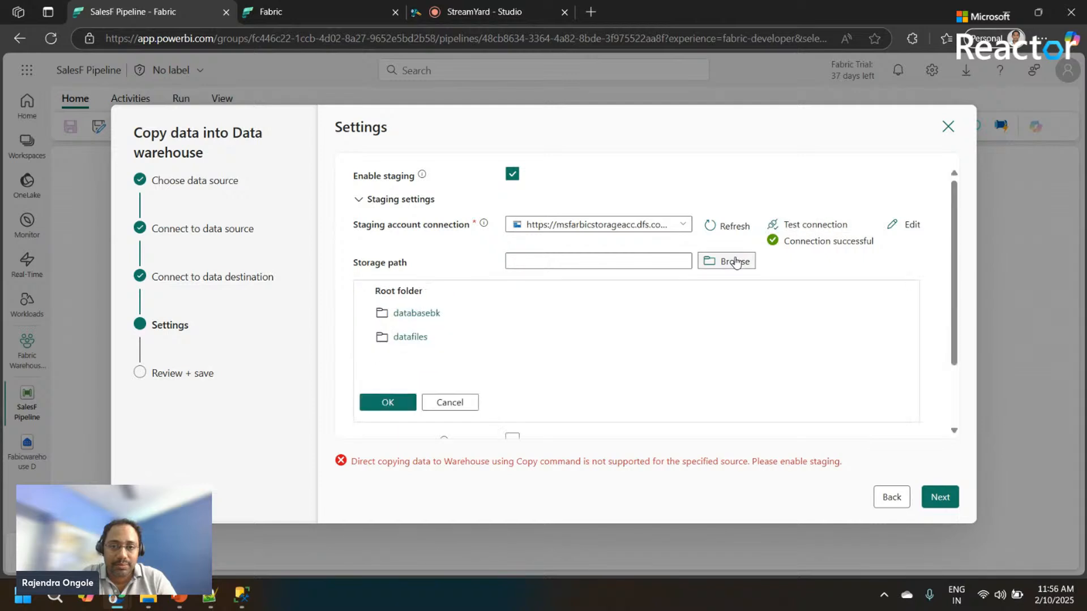
click(413, 337)
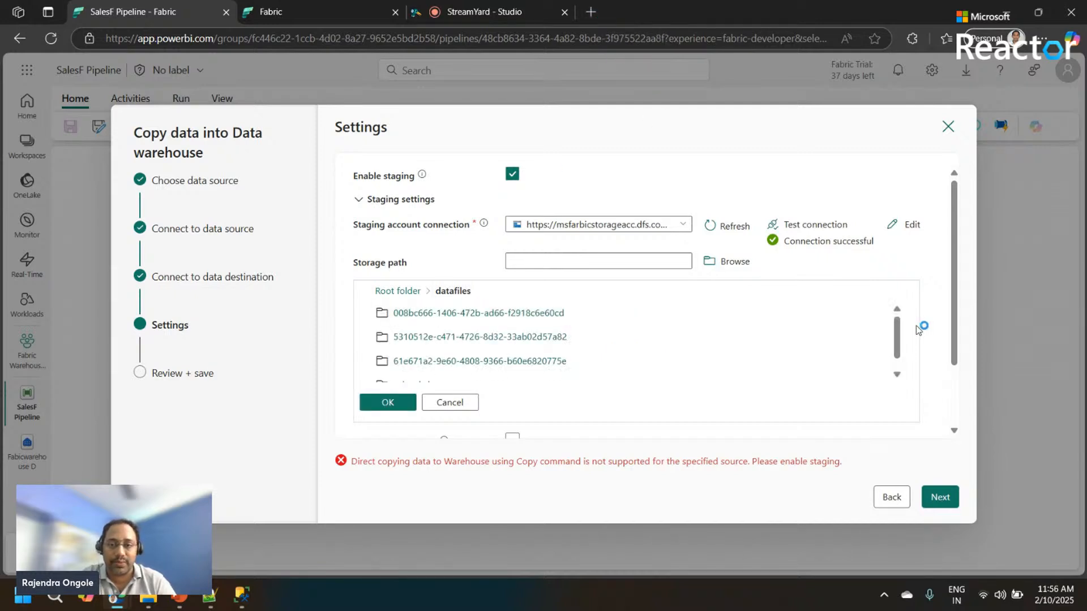
click(940, 497)
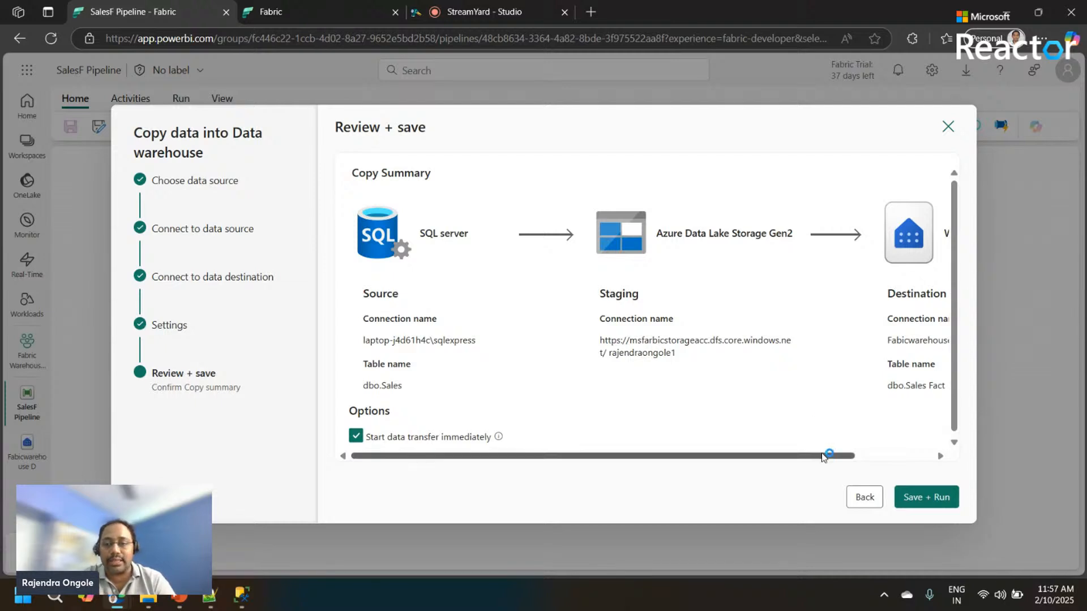
Review the copy summary, save and run the pipeline with immediate data transfer, and move the Copy_cdg activity toward the middle of the canvas
drag(830, 455, 915, 459)
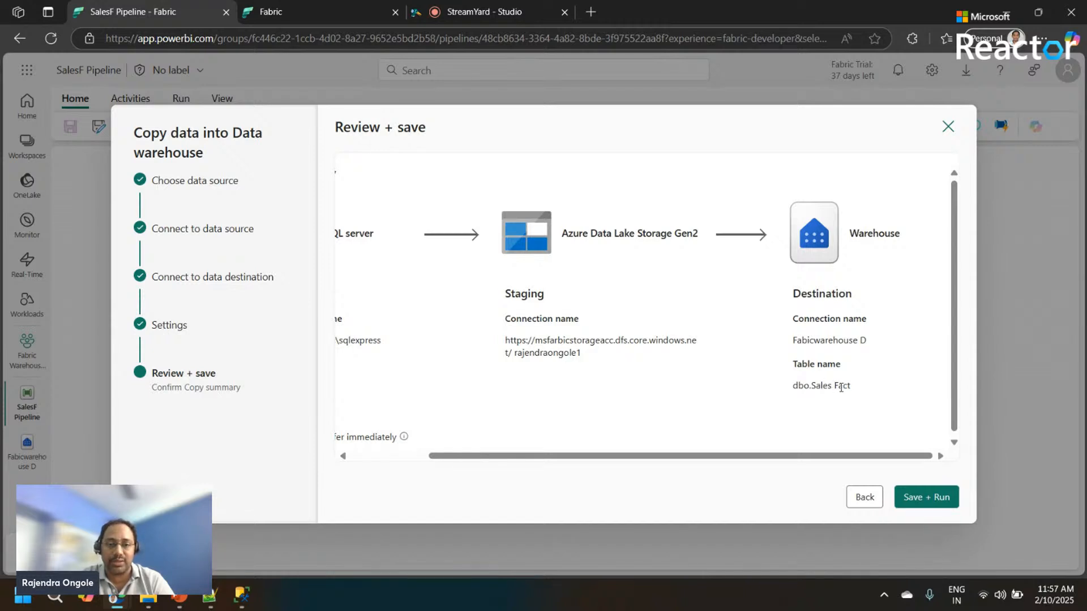
drag(585, 452, 396, 470)
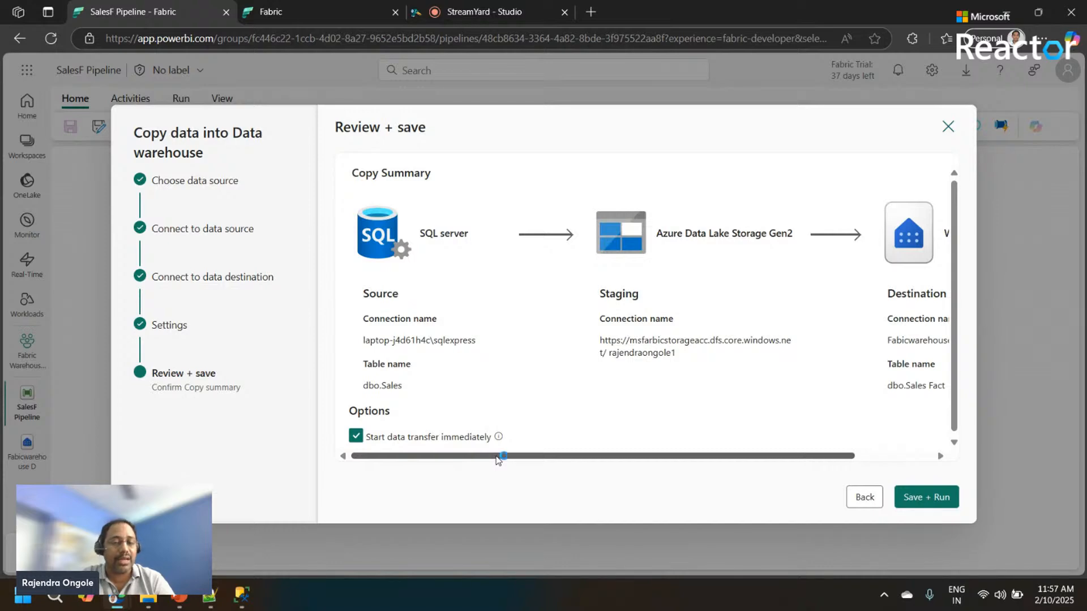
click(933, 500)
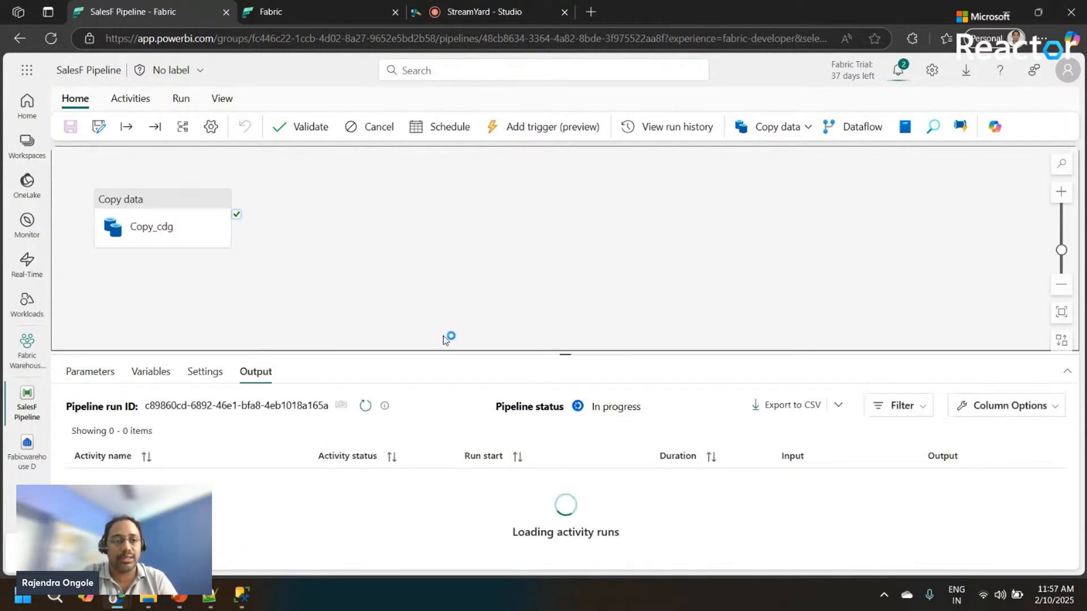
drag(154, 198, 361, 208)
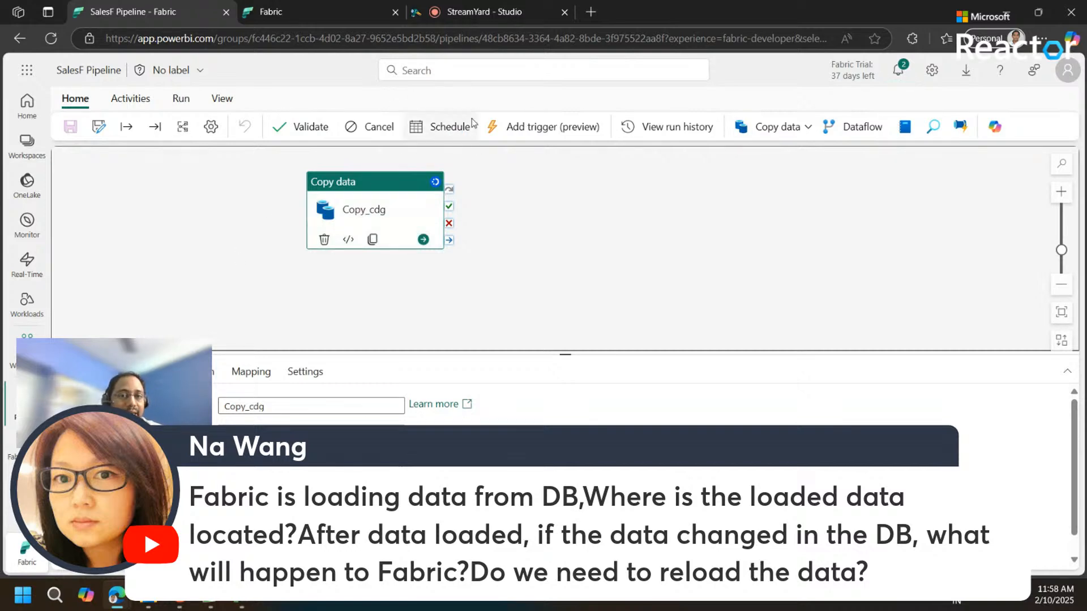
Switch on the pipeline's scheduled run with a Daily repeat, and close the schedule settings without applying them
click(450, 129)
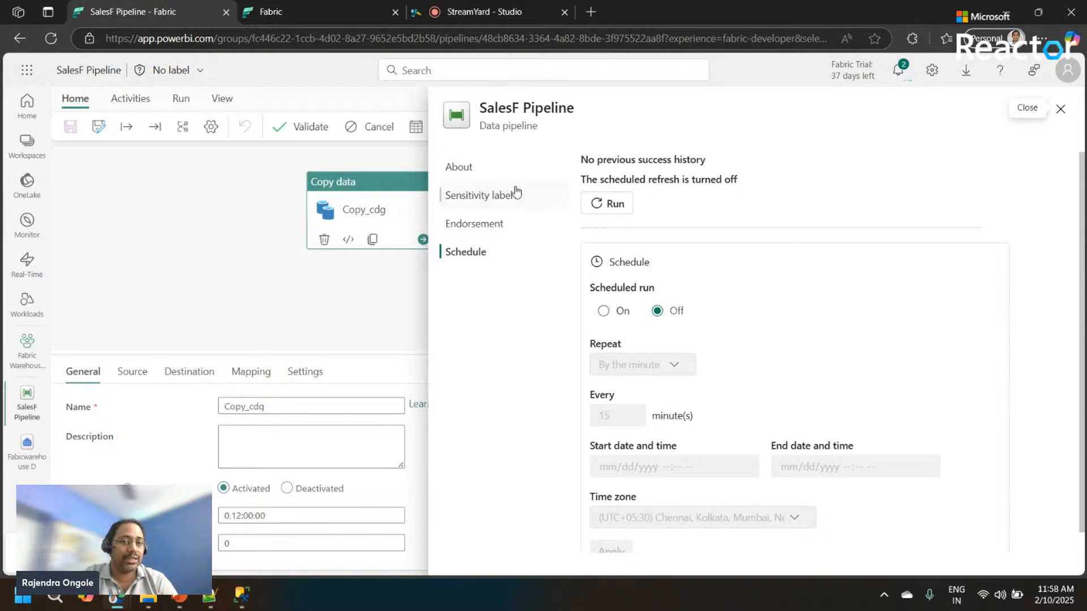
click(602, 310)
click(644, 366)
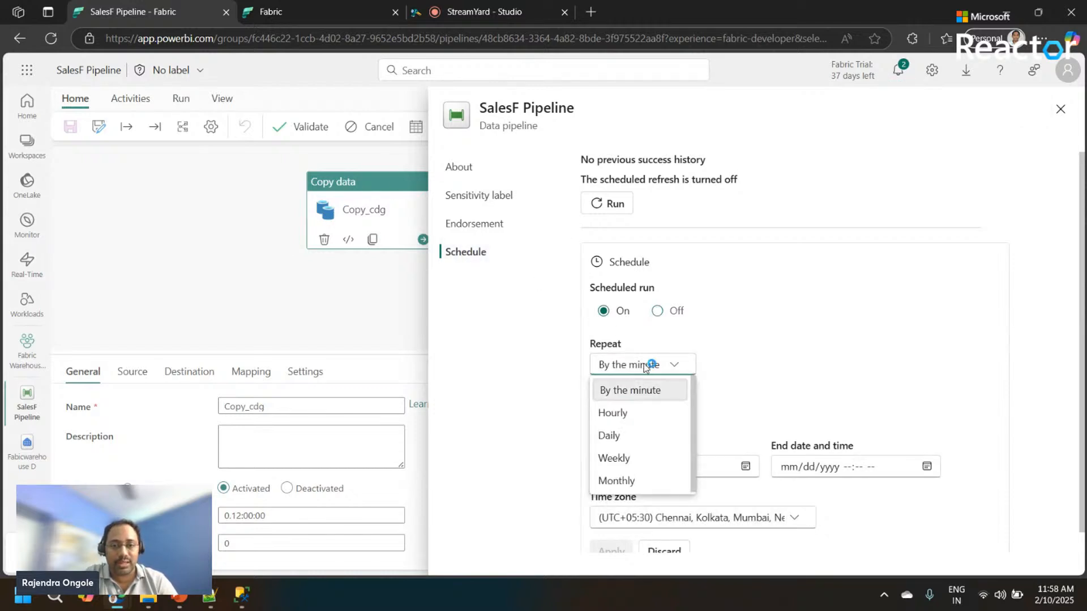
click(617, 436)
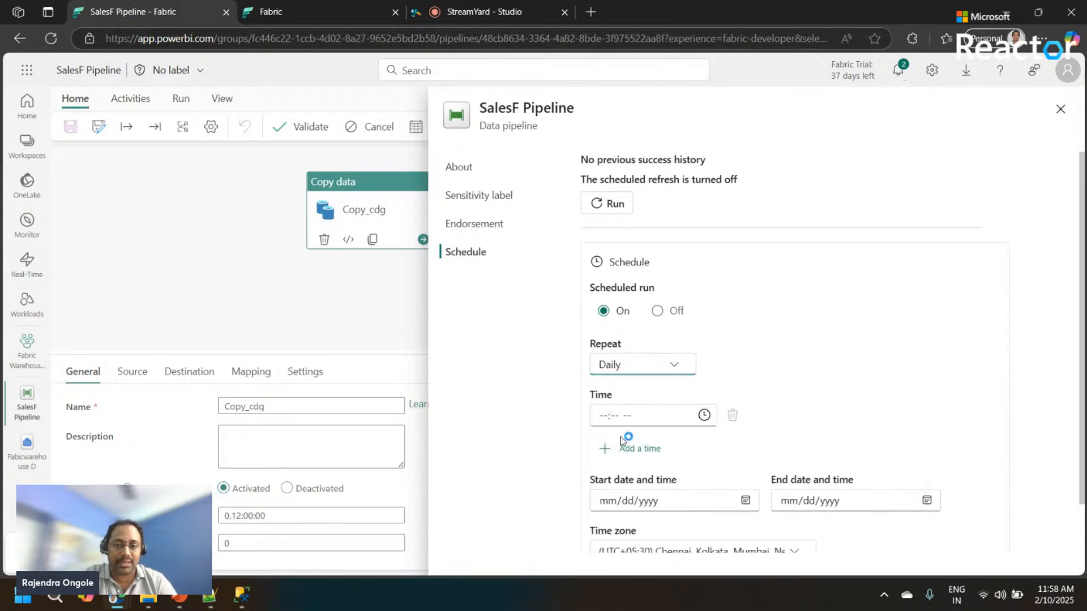
click(704, 417)
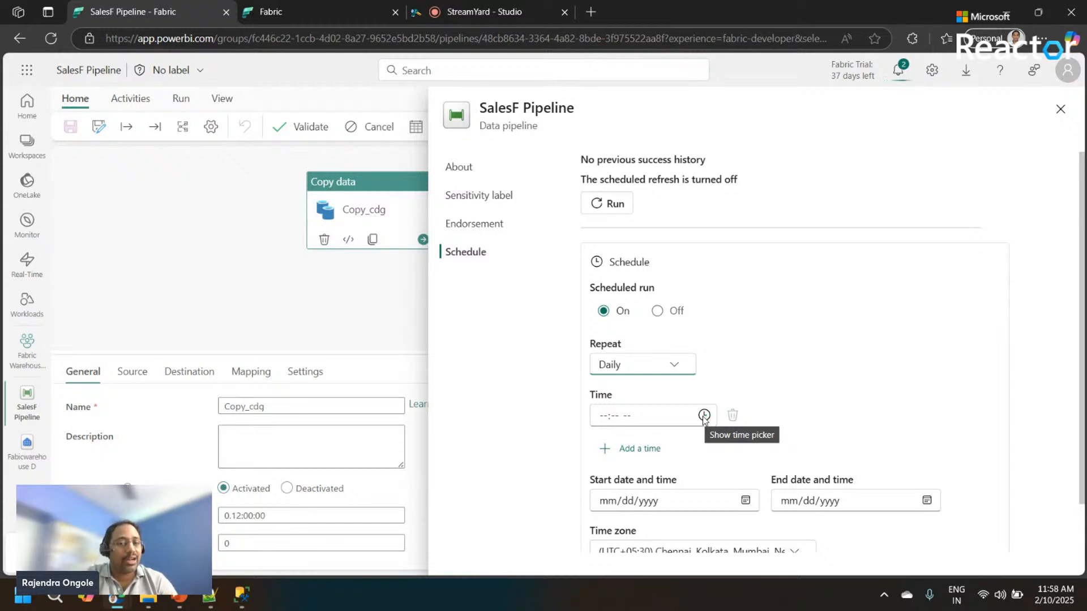
click(704, 417)
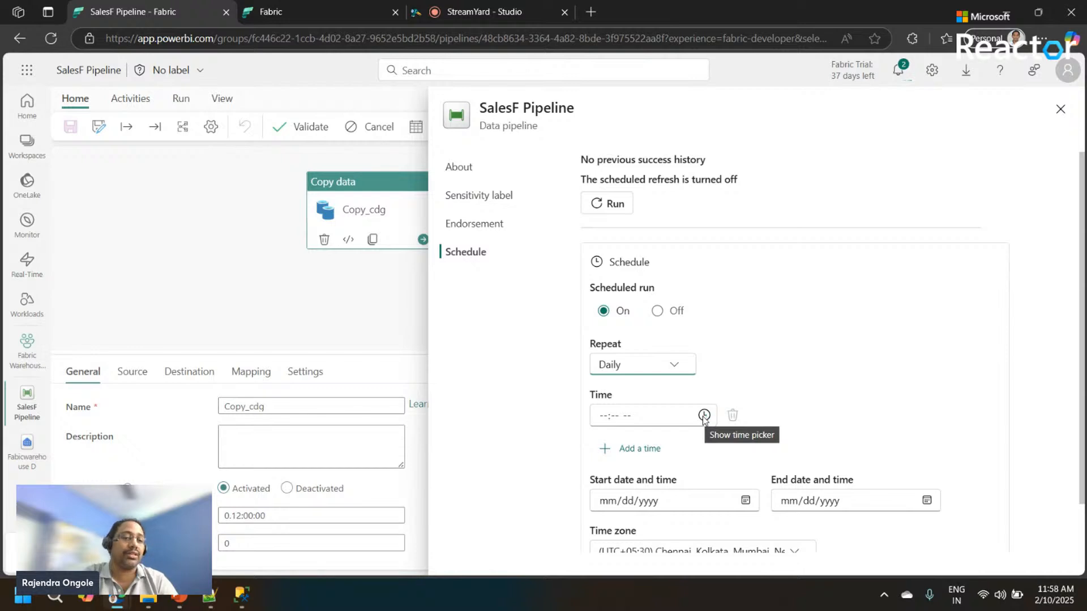
click(704, 416)
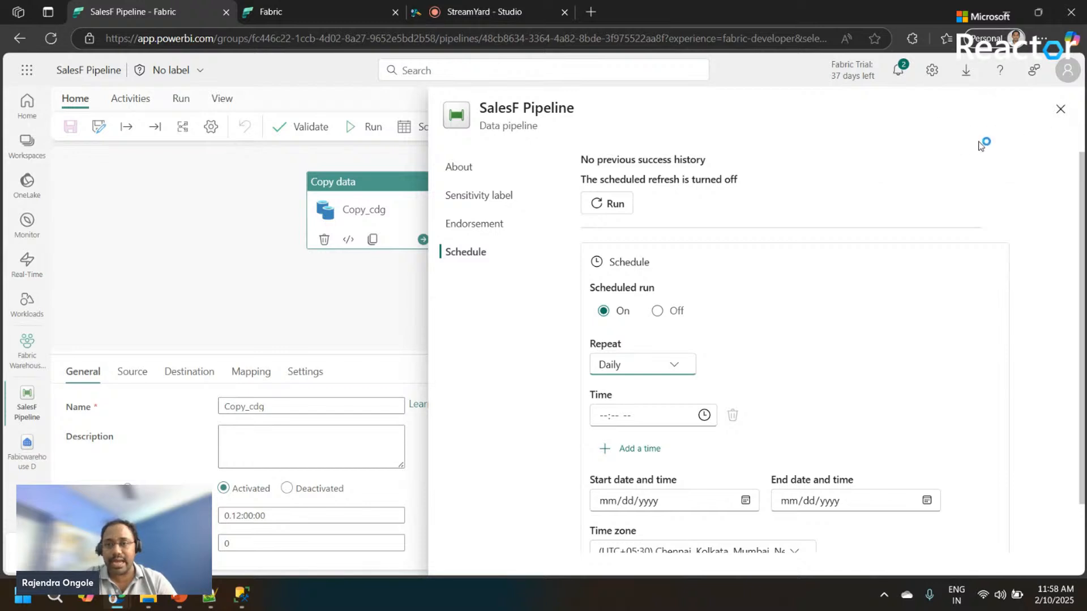
click(1058, 112)
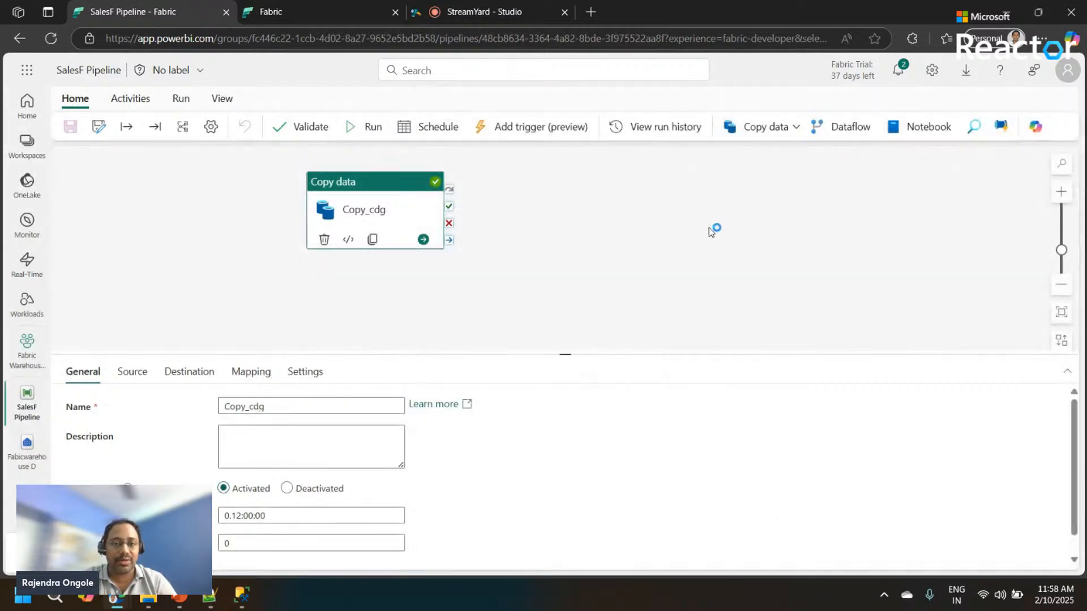
click(362, 185)
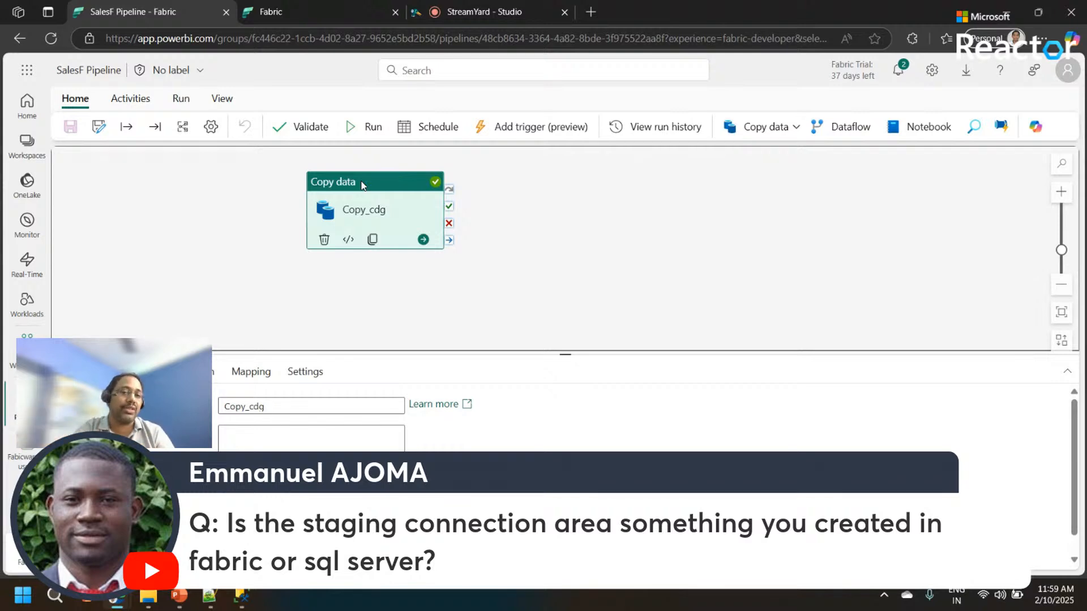
Open the Azure portal in a new browser tab, sign in with the existing account, and go to the portal's home page
click(587, 20)
text(por)
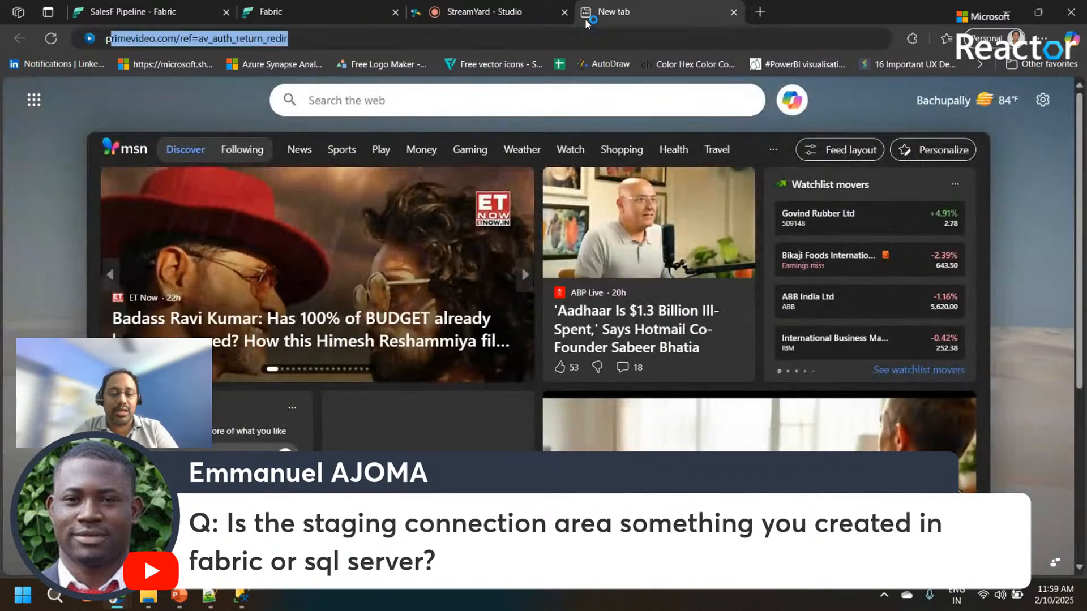
key(Return)
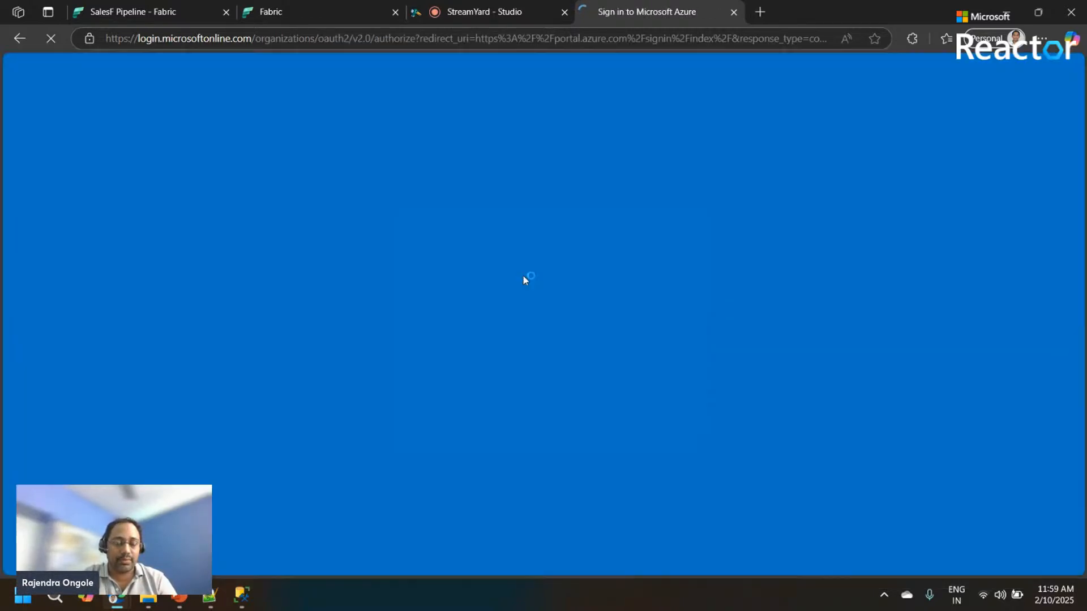
click(519, 277)
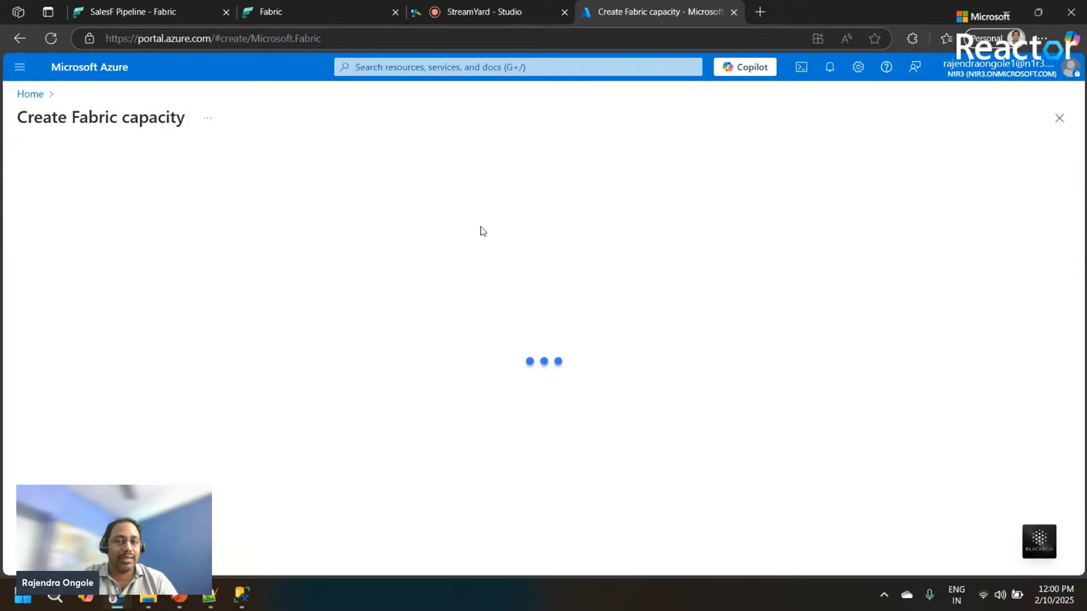
click(76, 71)
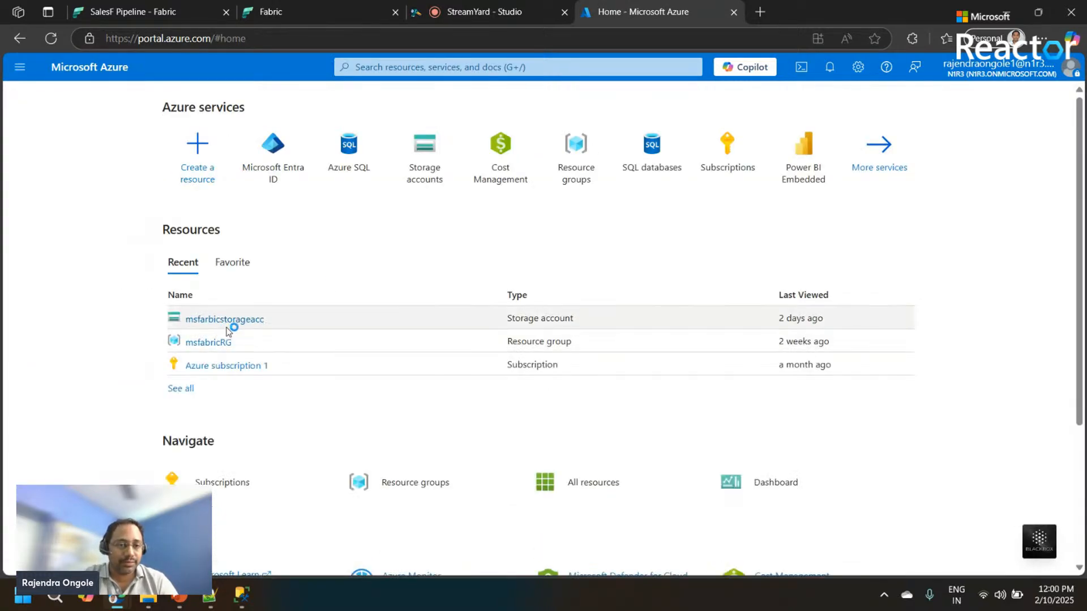
Open the msfarbicstorageacc storage account and view the contents of its datafiles container
click(226, 319)
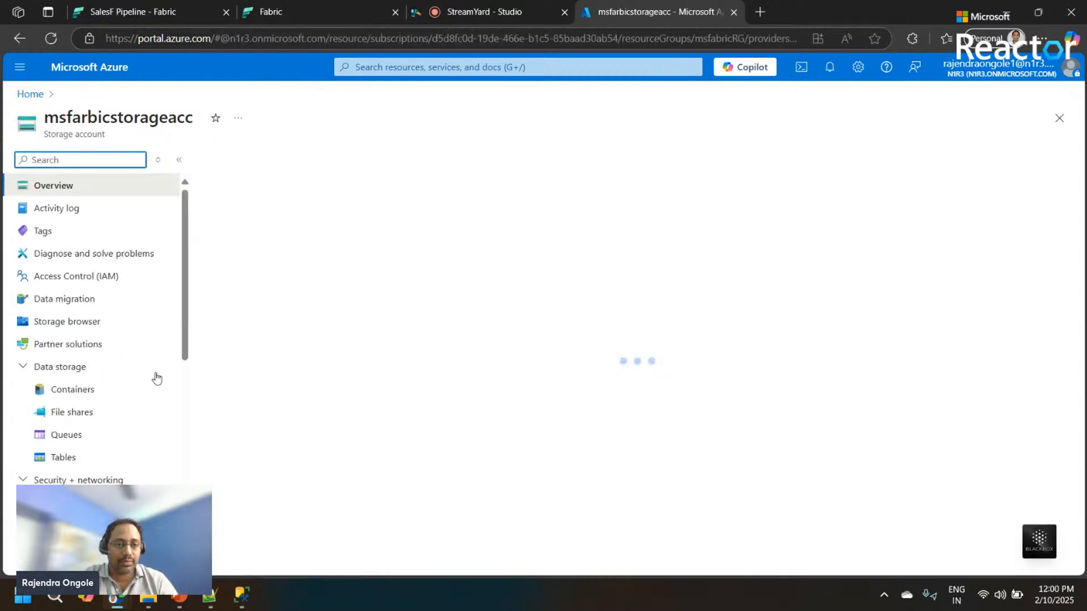
click(71, 414)
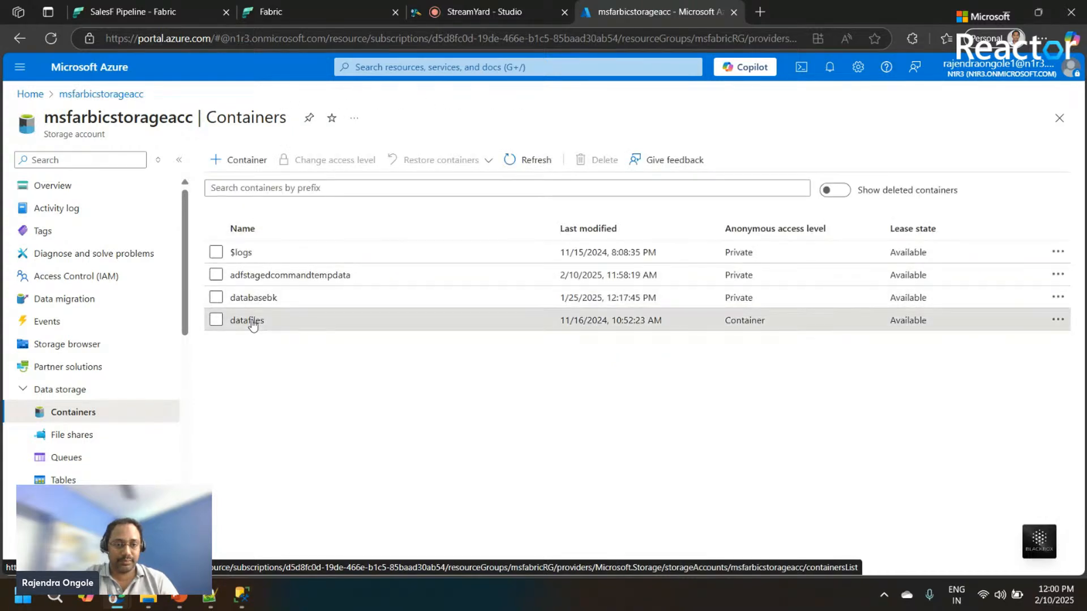
click(252, 321)
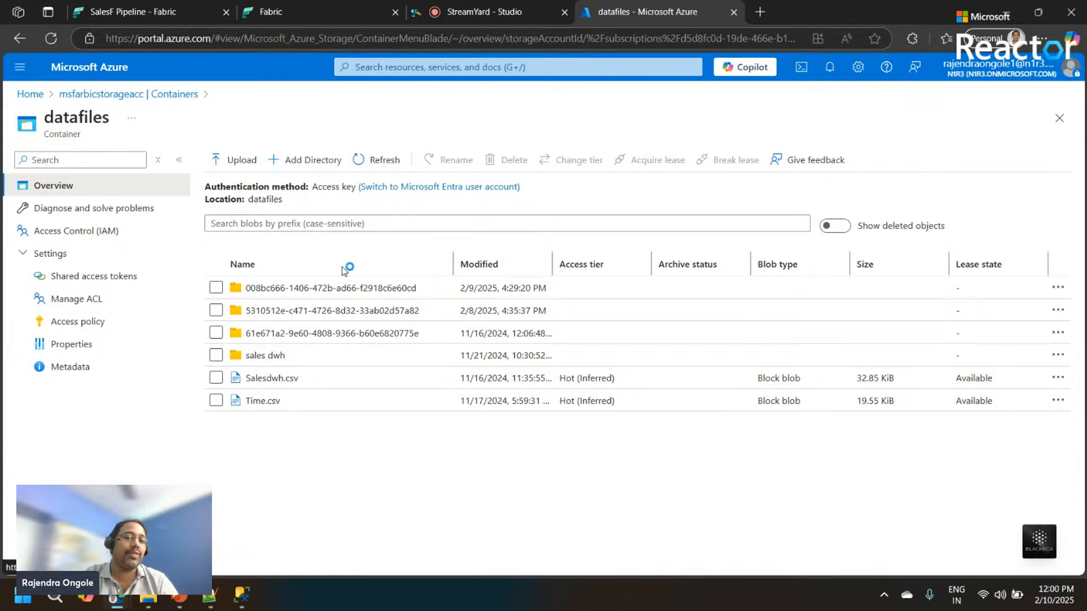
Switch back to the SalesF Pipeline in Fabric and move the Copy_cdg activity slightly to the right on the canvas
click(291, 10)
click(204, 12)
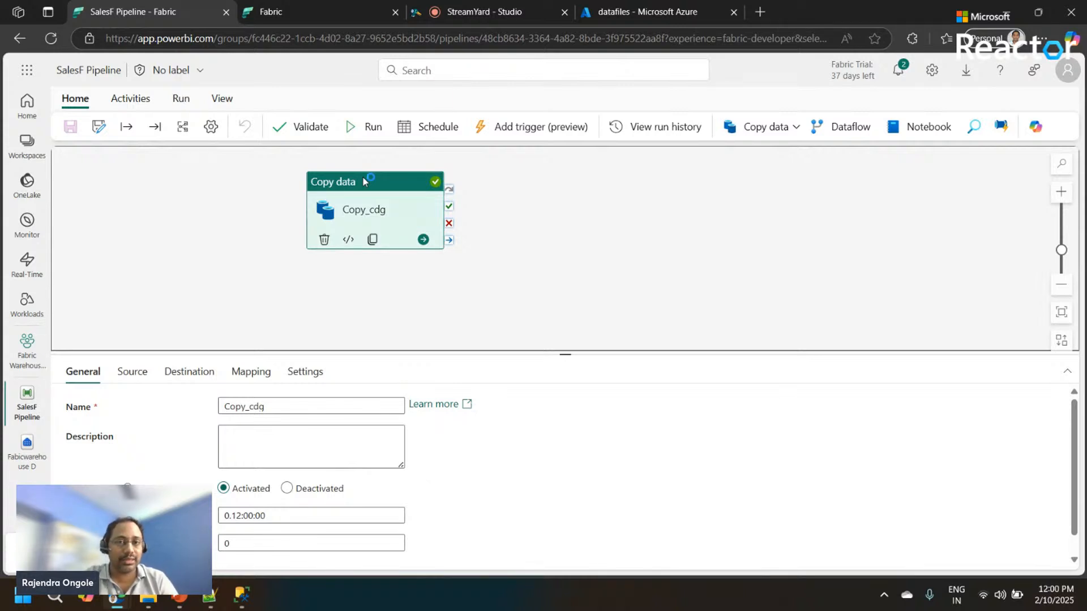
drag(364, 179, 399, 185)
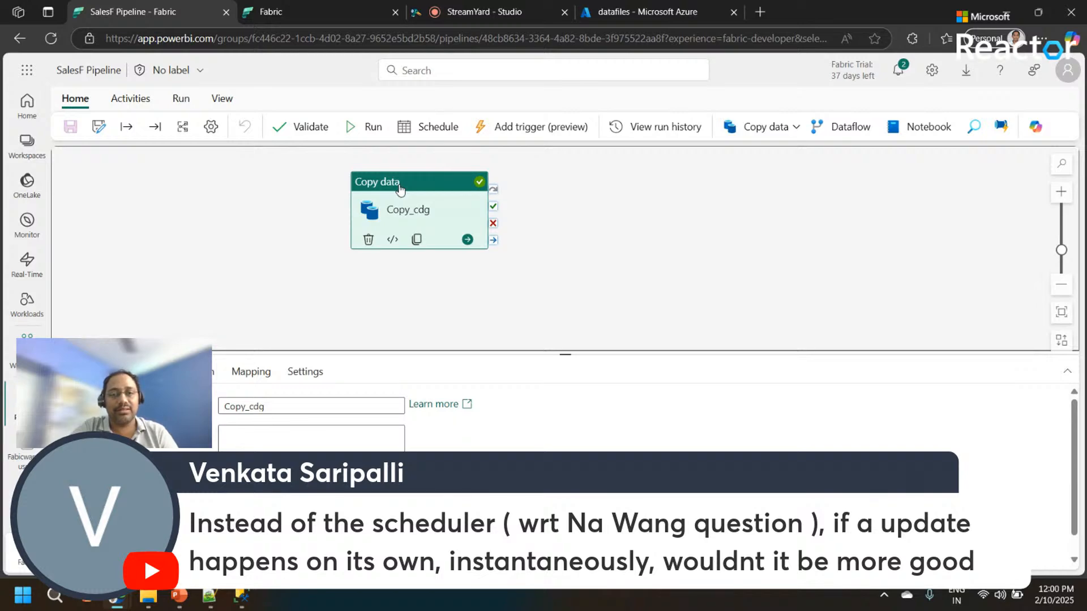
Switch on the scheduled run to examine the available repeat intervals, and close the pipeline schedule without applying it
click(420, 133)
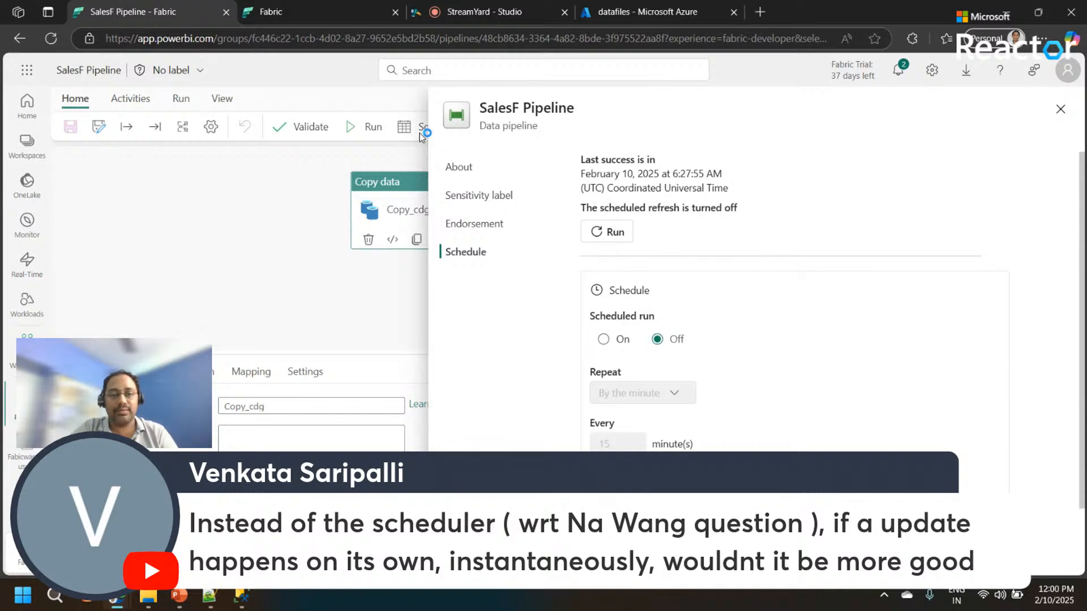
click(1061, 111)
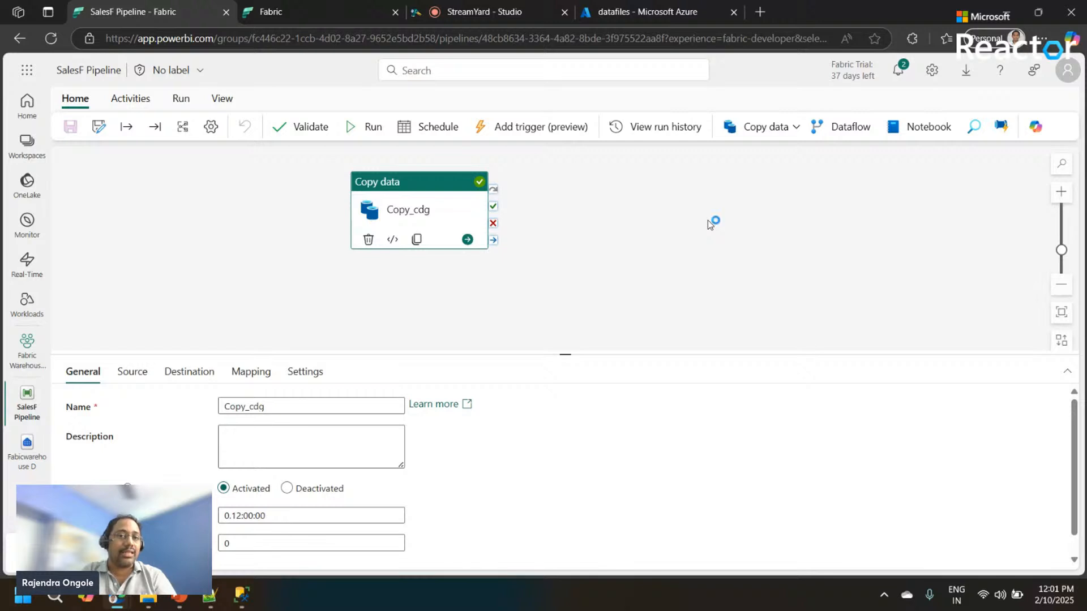
click(444, 132)
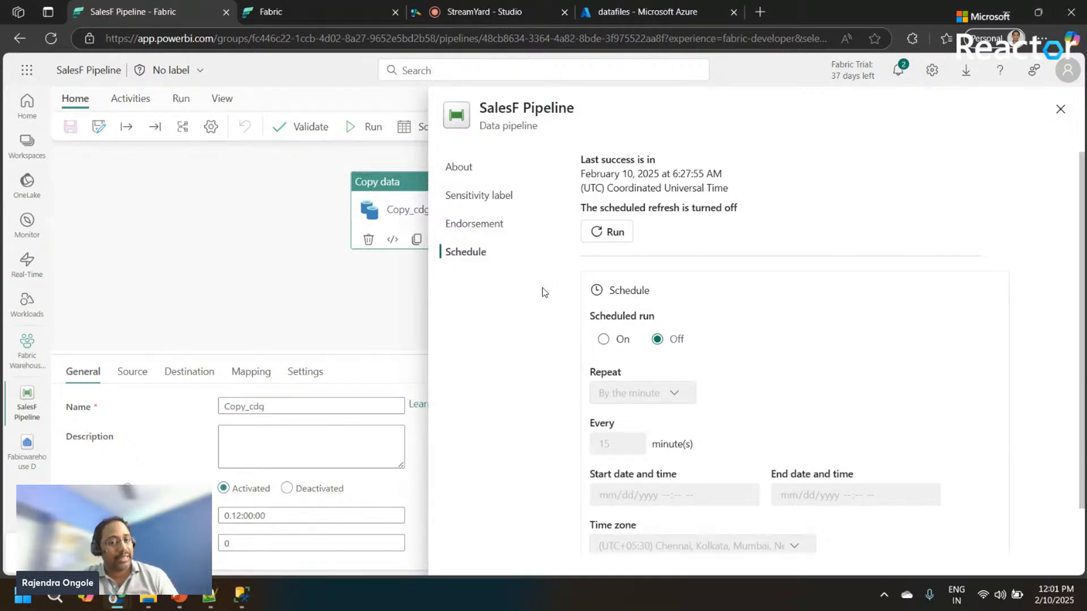
click(615, 342)
click(651, 397)
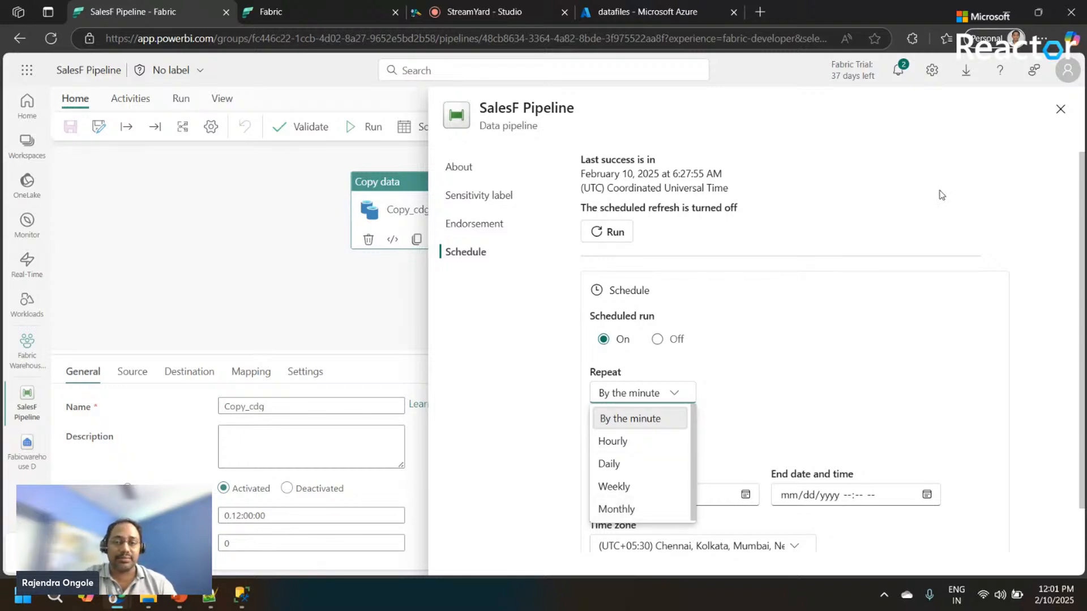
click(1063, 111)
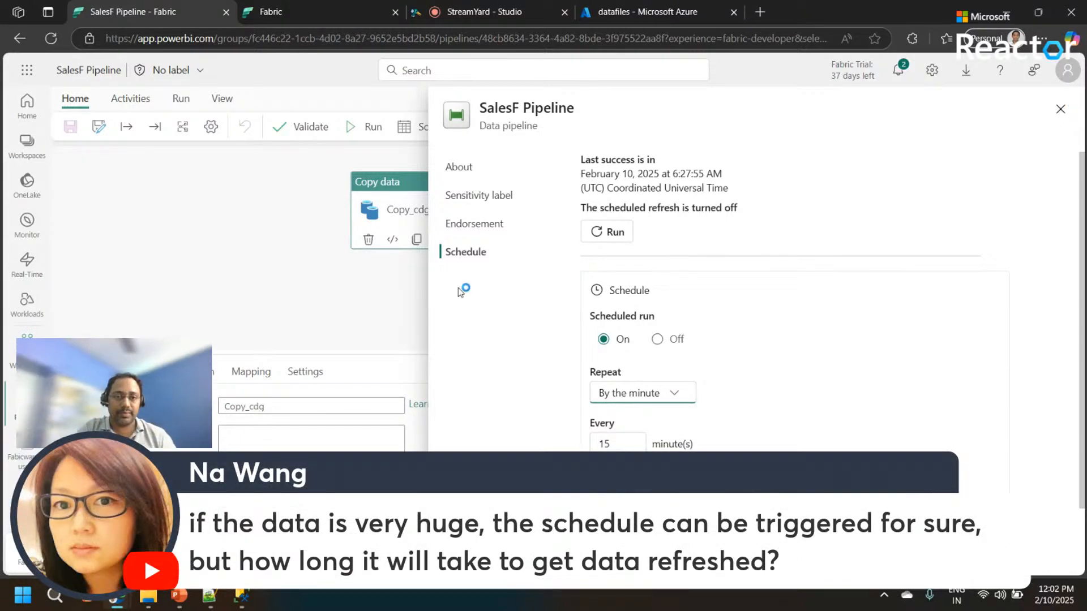
click(1064, 111)
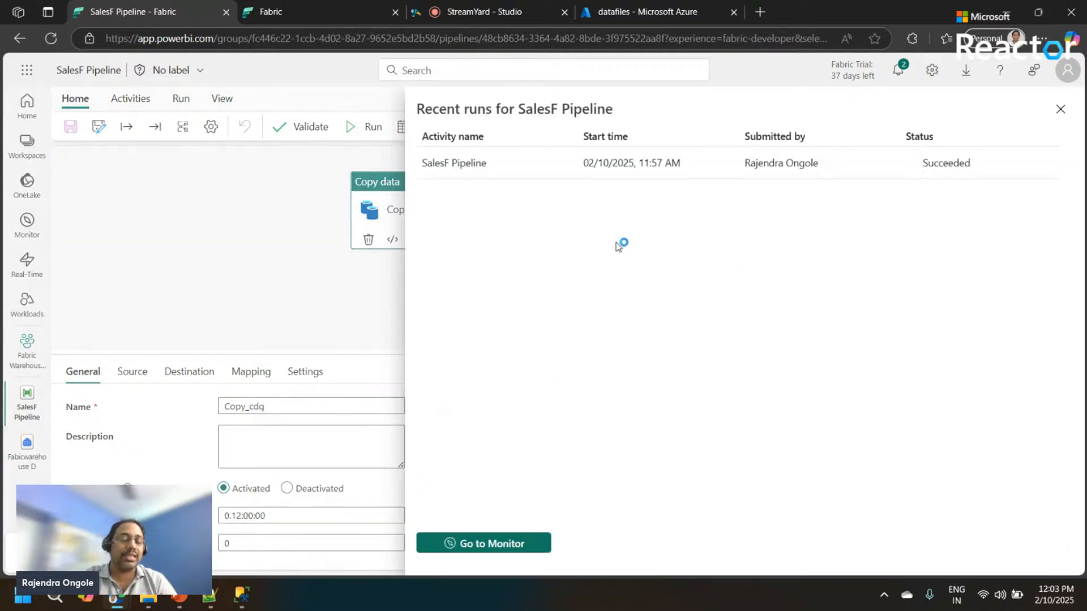
View the historical runs of SalesF Pipeline in the Monitor hub, and return to the pipeline
click(504, 545)
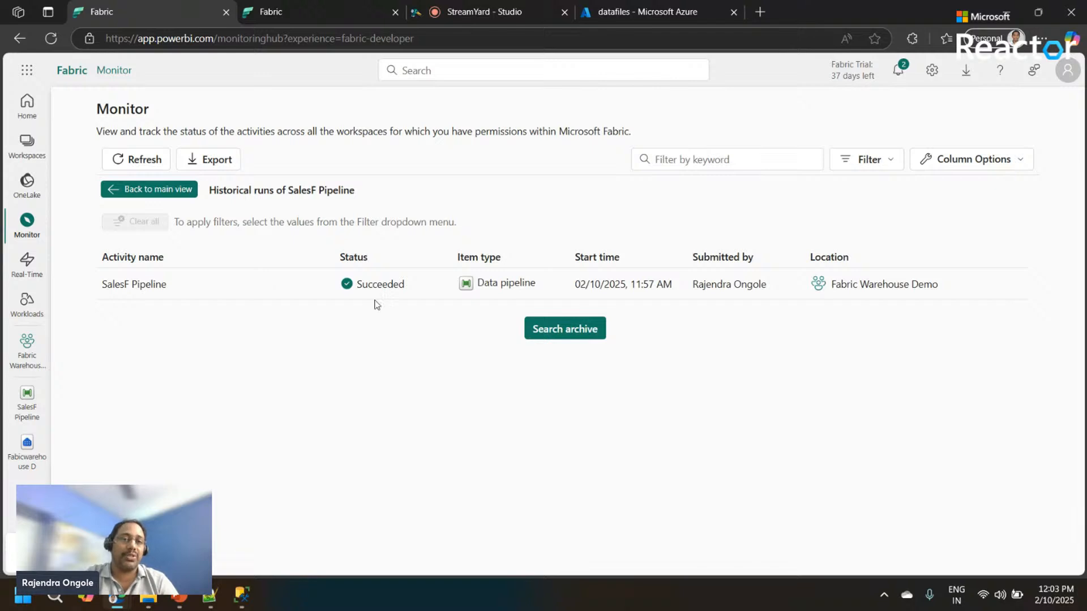
click(20, 39)
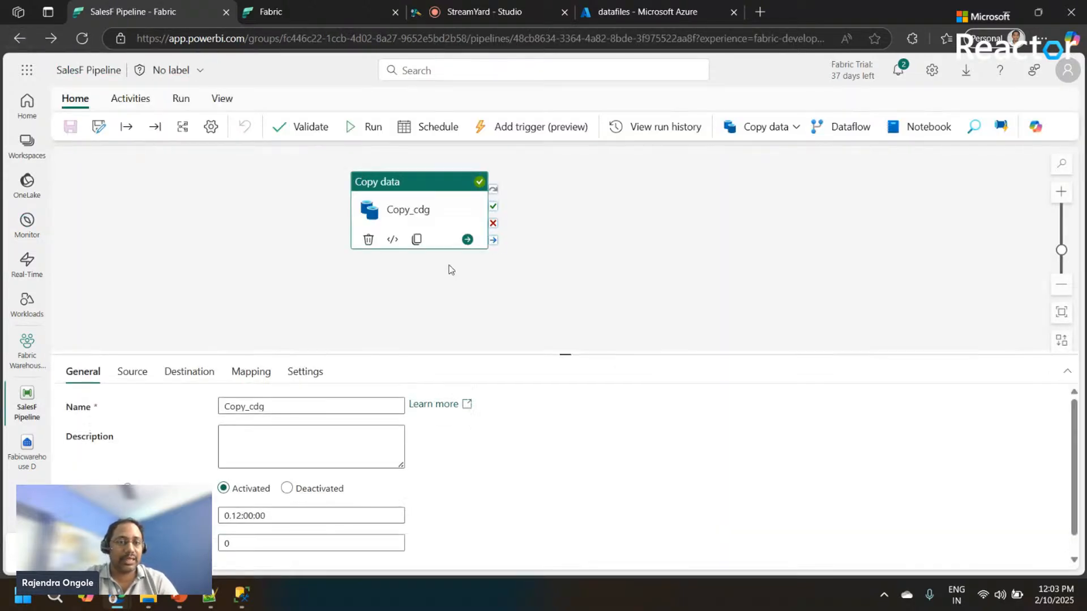
Set the Copy_cdg activity's timeout to 0.1:00:00 and its number of retry attempts to 2
click(403, 181)
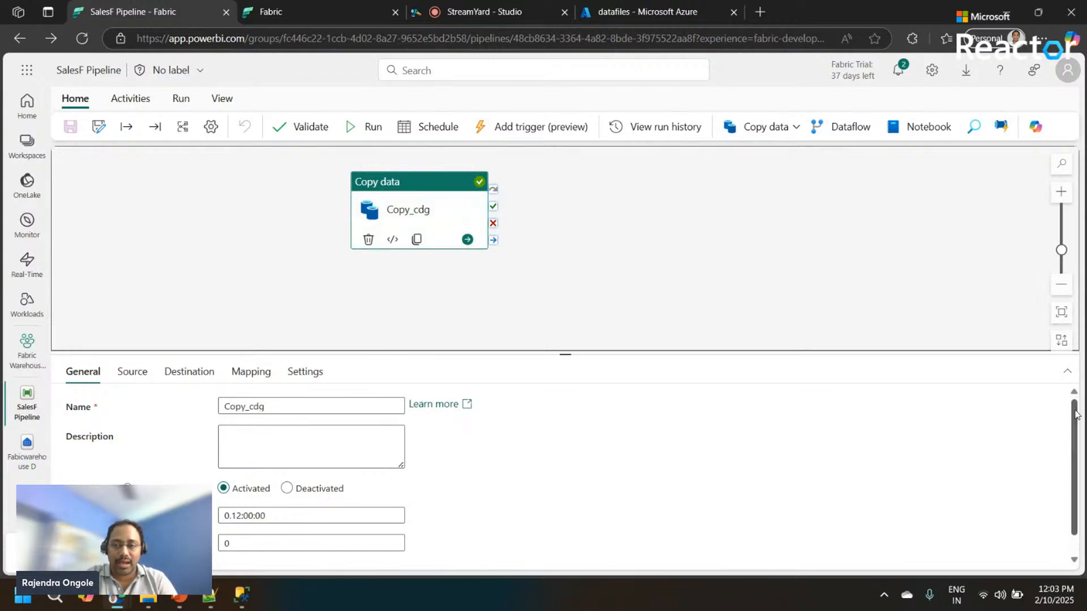
drag(1075, 415, 1075, 433)
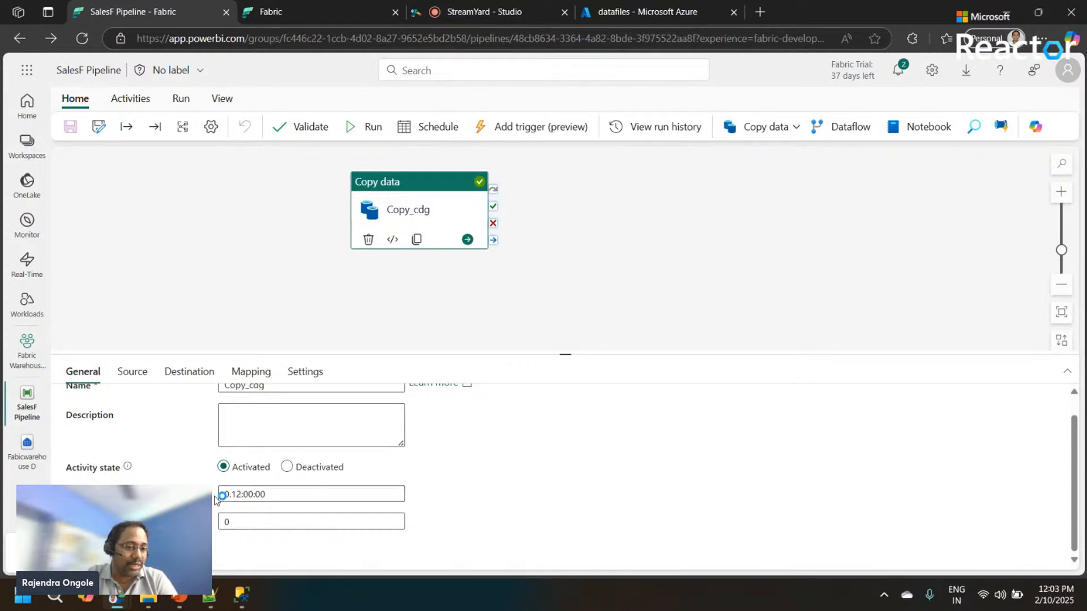
click(241, 494)
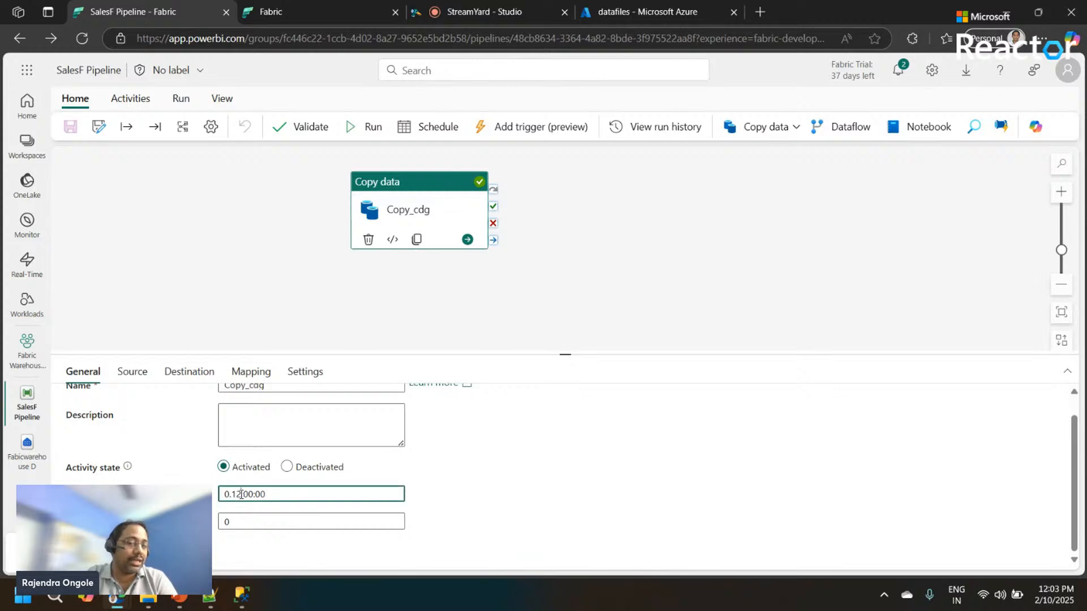
key(BackSpace)
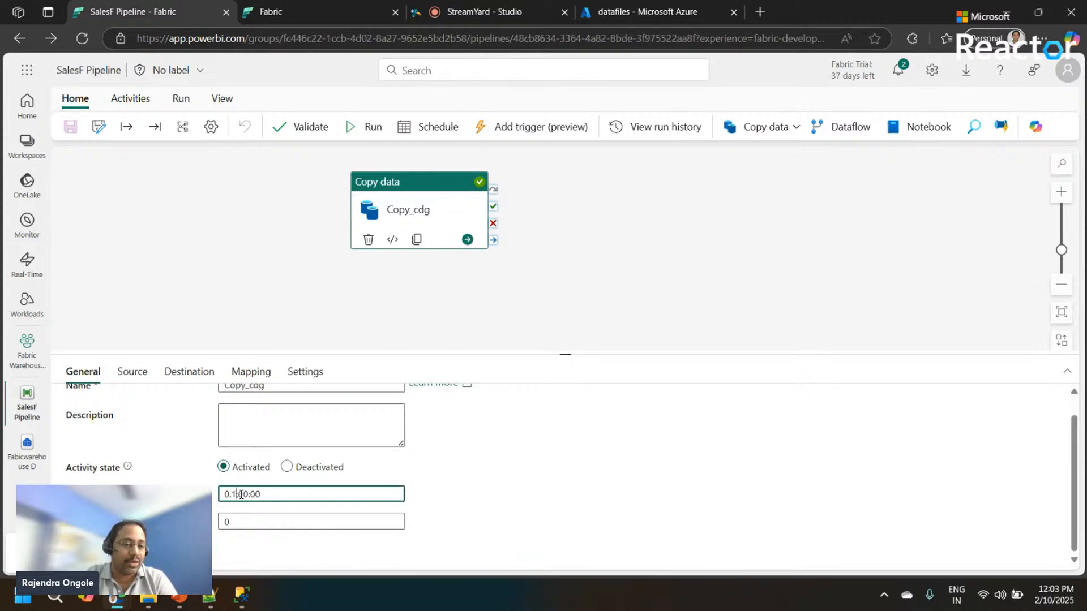
click(236, 521)
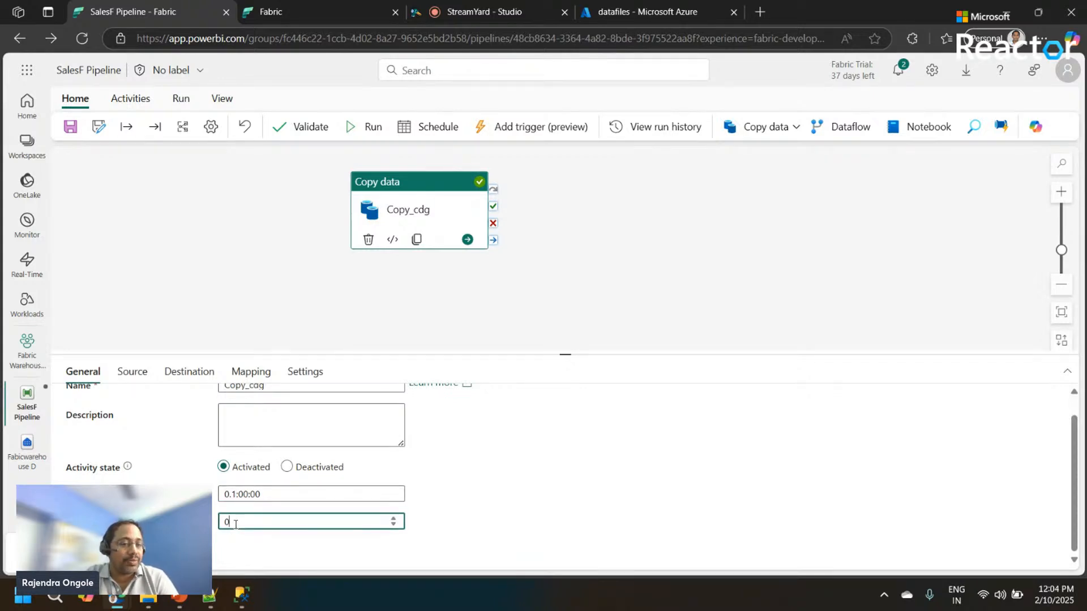
key(BackSpace)
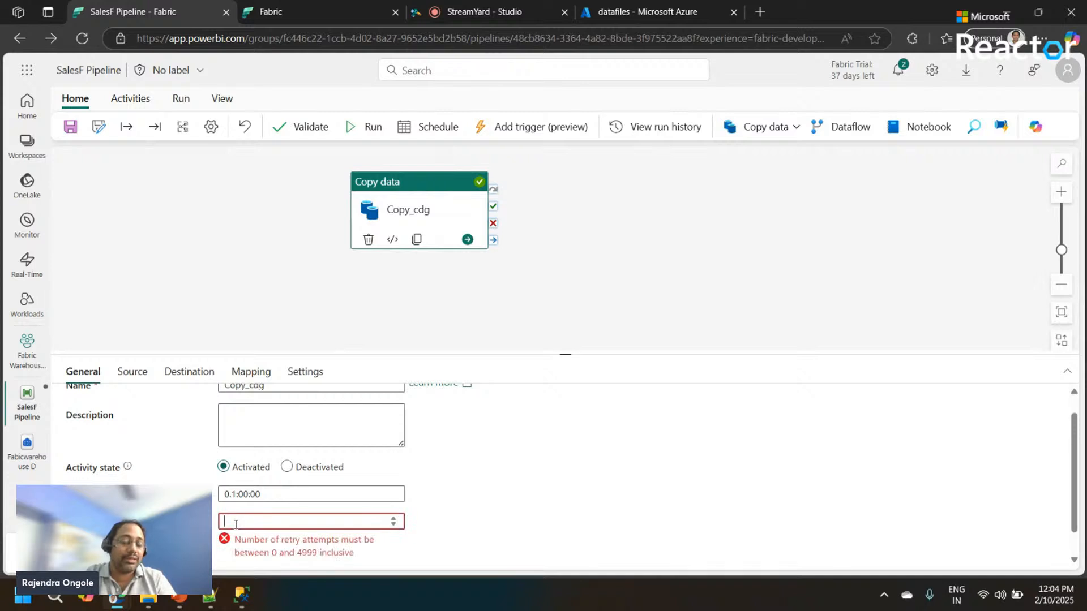
text(2)
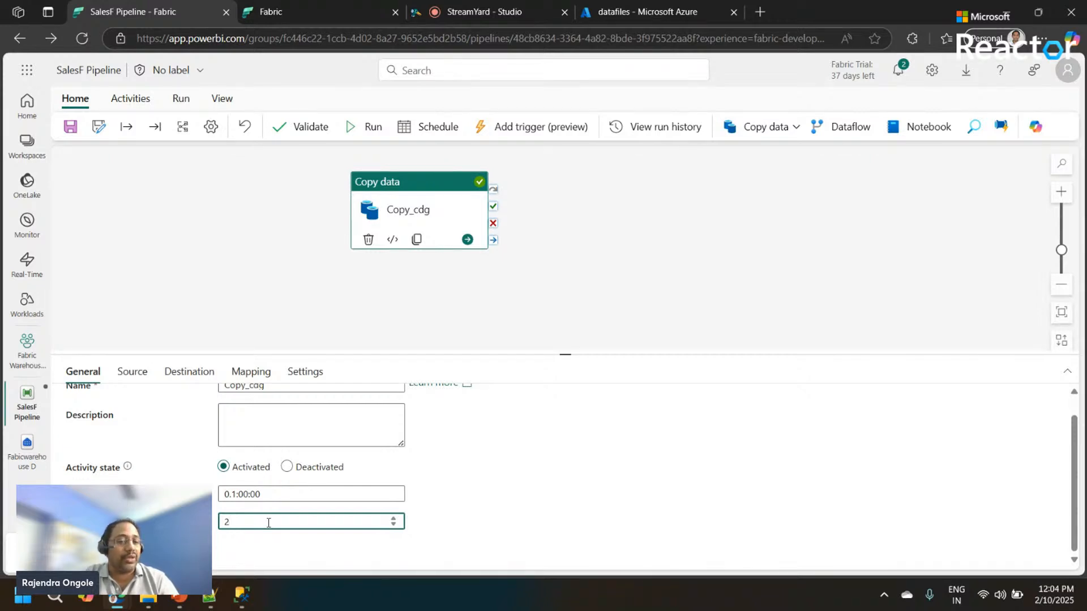
key(BackSpace)
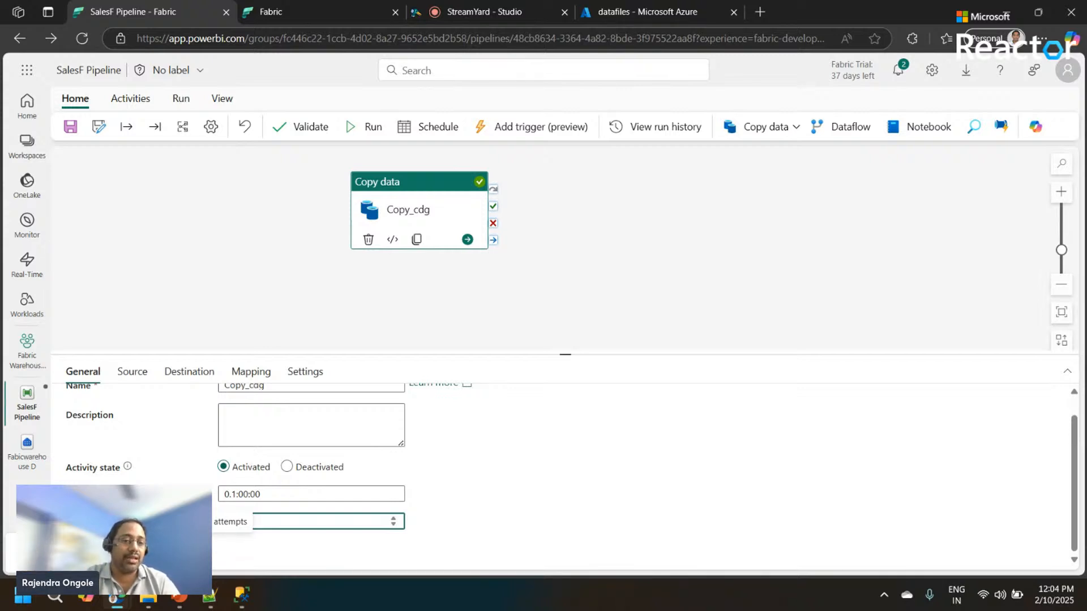
text(2)
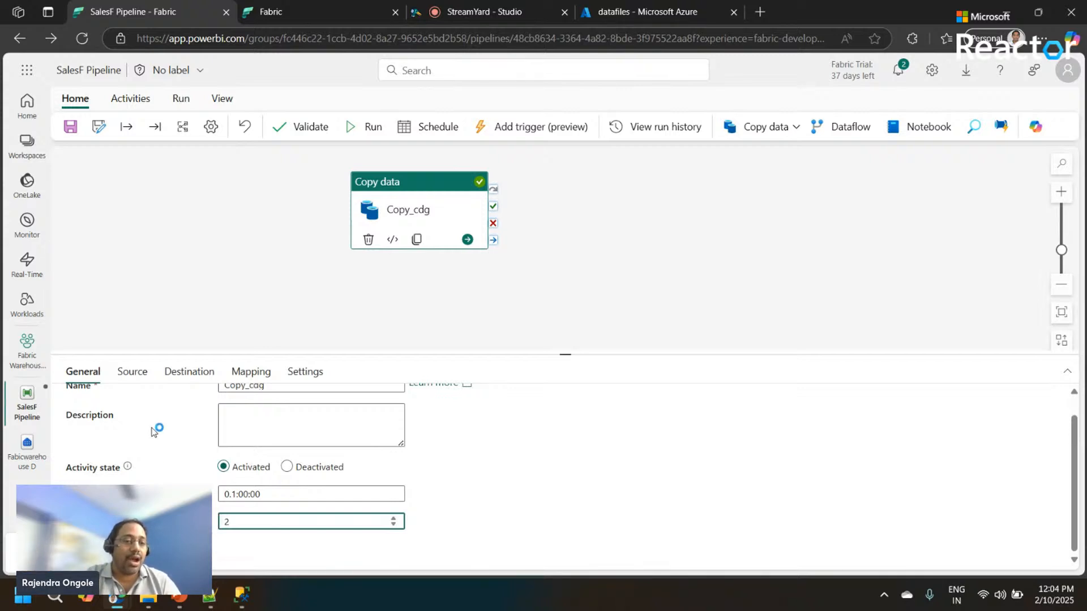
Review the Copy_cdg activity's source, destination and general settings, ending on its column mapping
click(132, 372)
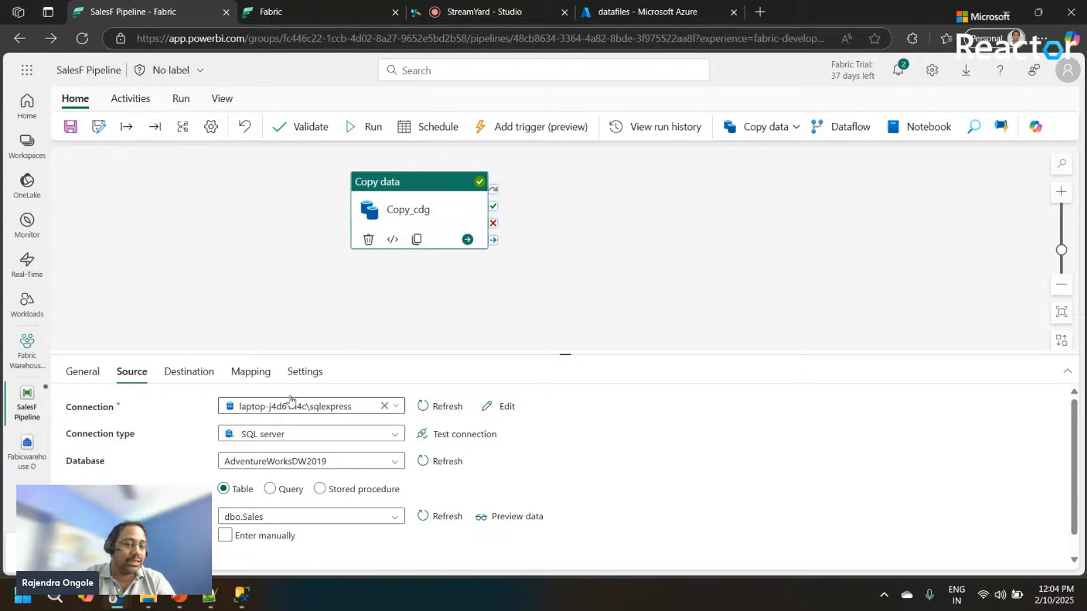
click(189, 374)
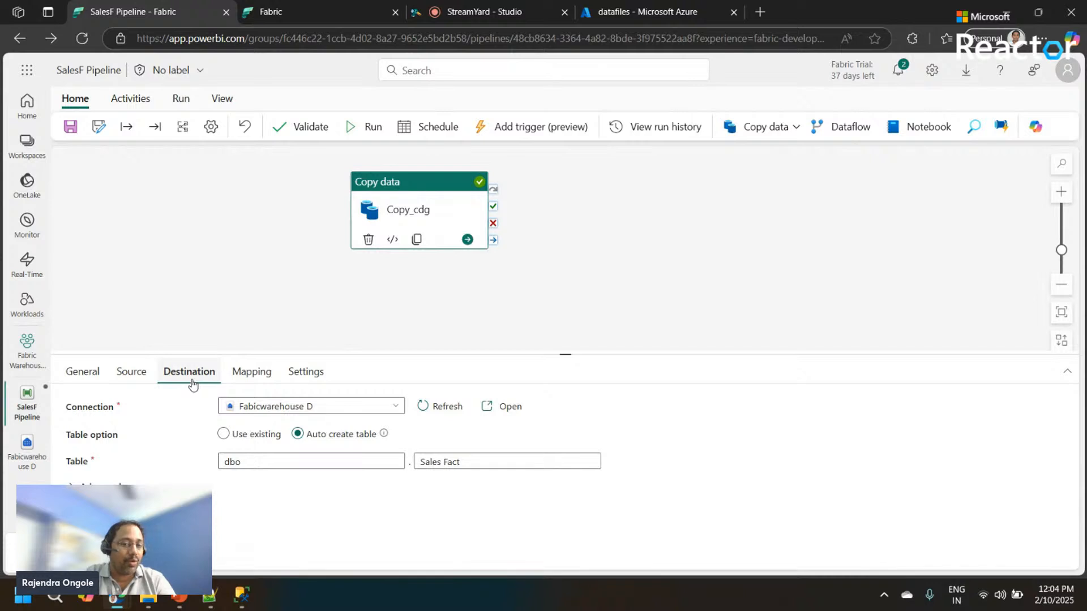
mouse_move(330, 439)
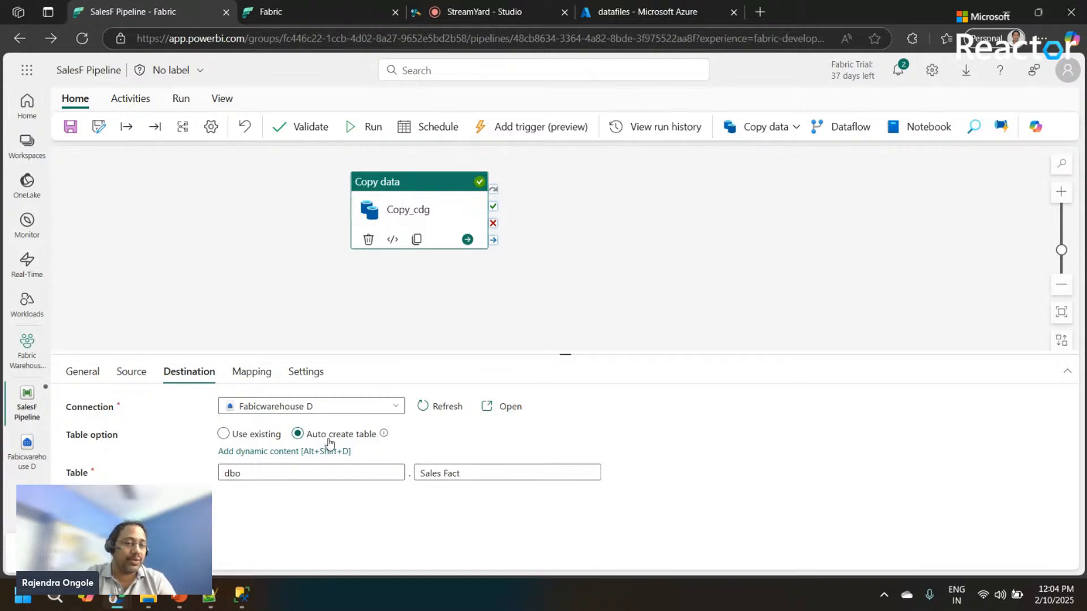
click(83, 381)
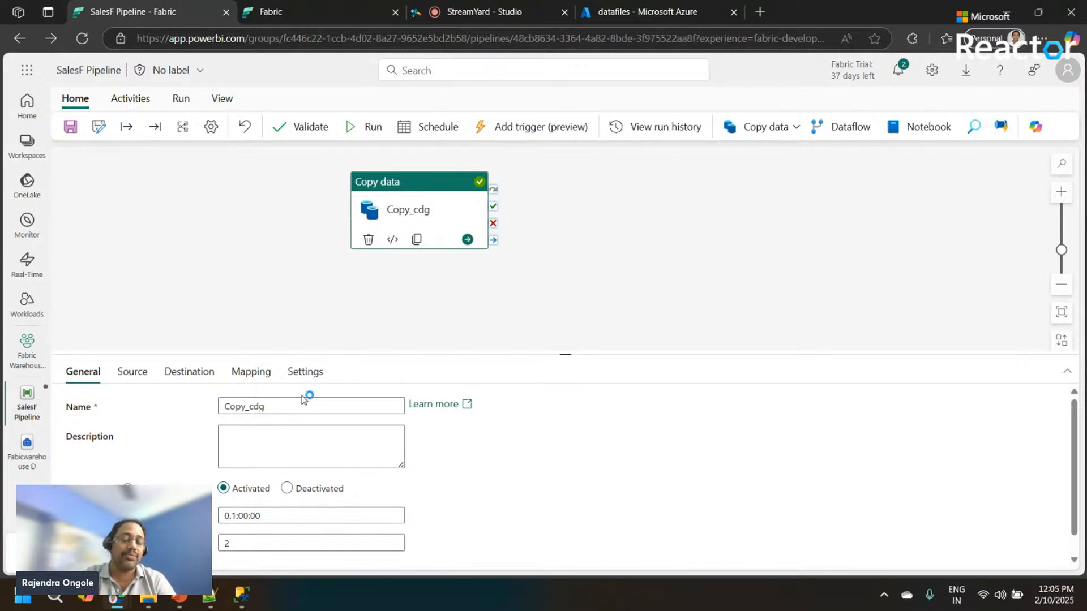
click(256, 374)
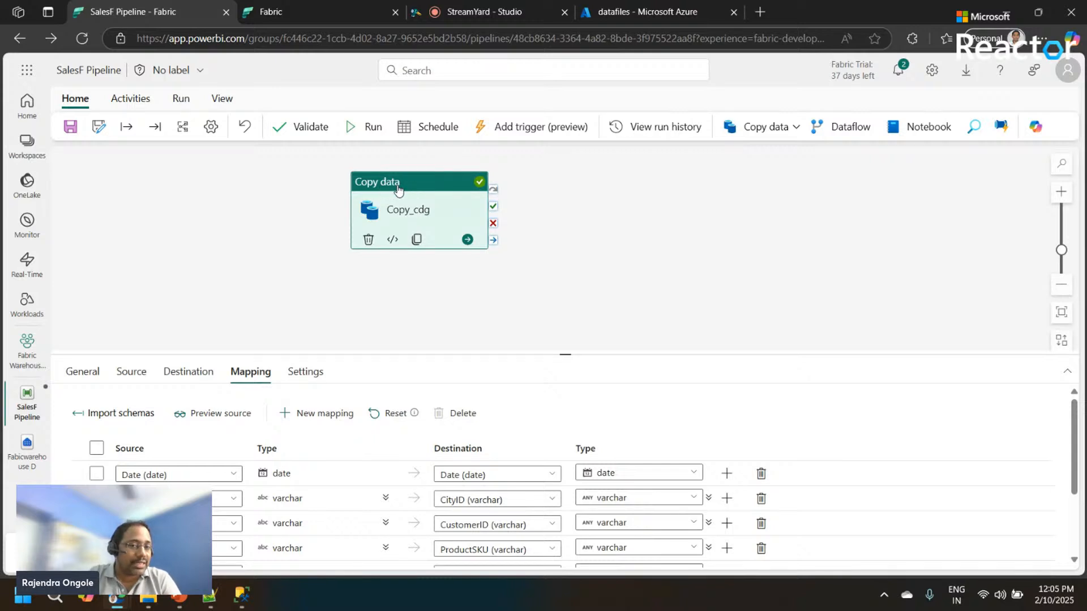
Open Fabicwarehouse D, refresh it after checking the notifications, and preview the Sales Fact table's data
click(30, 455)
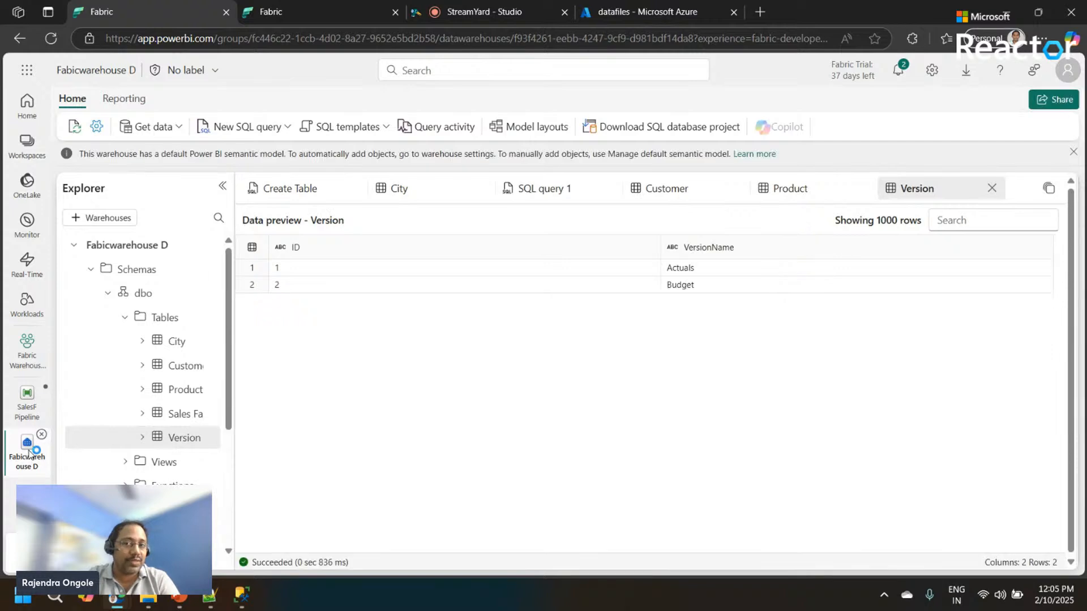
click(900, 71)
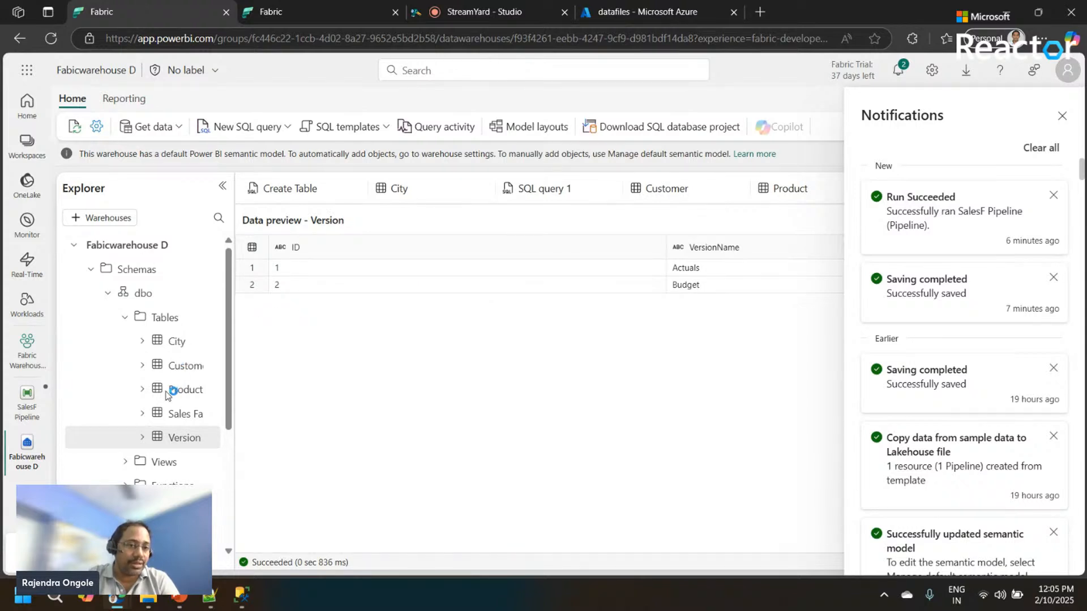
click(75, 128)
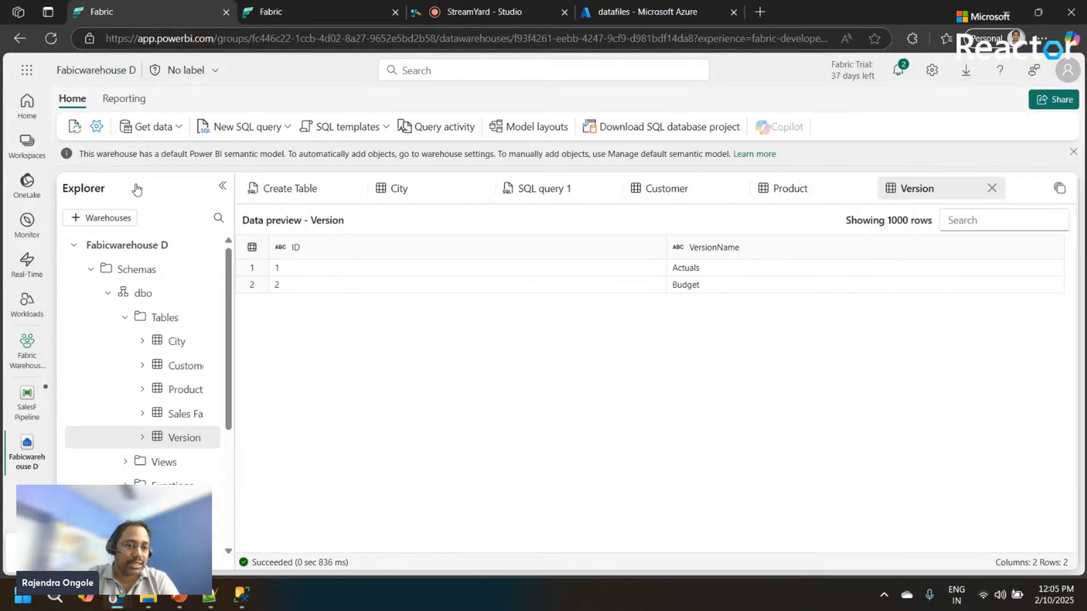
click(180, 414)
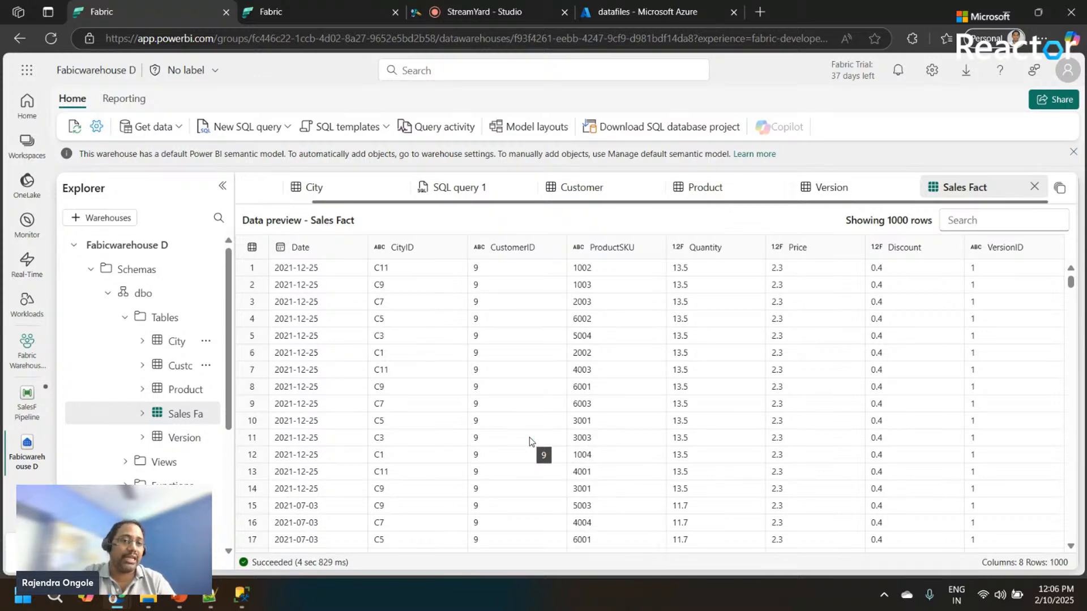
Create a new Dataflow Gen2 named DateTime Table from the warehouse
click(179, 129)
click(188, 151)
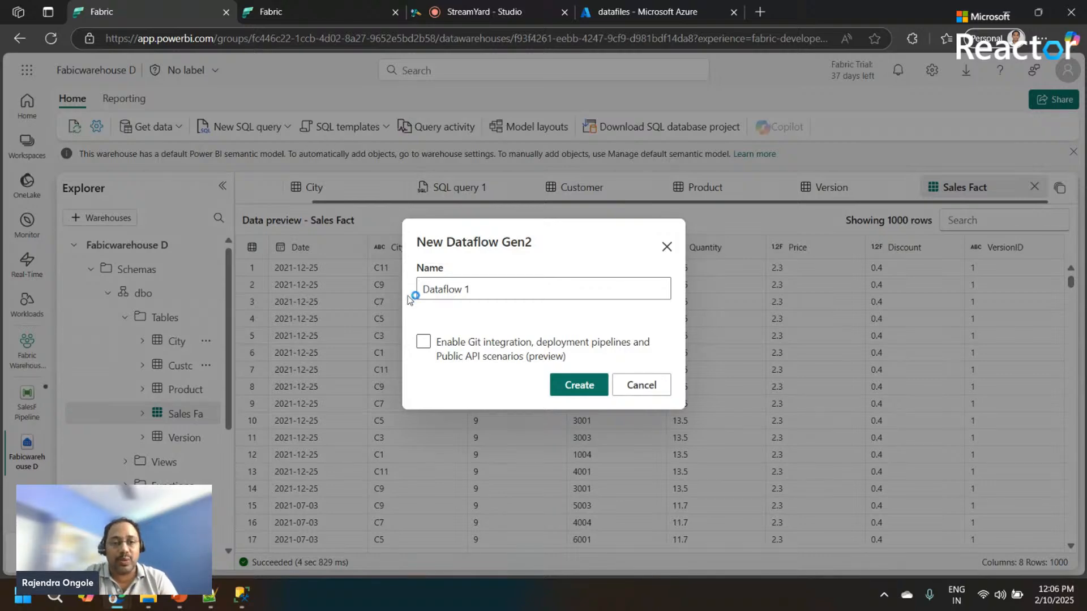
drag(484, 289, 400, 300)
text(Datet)
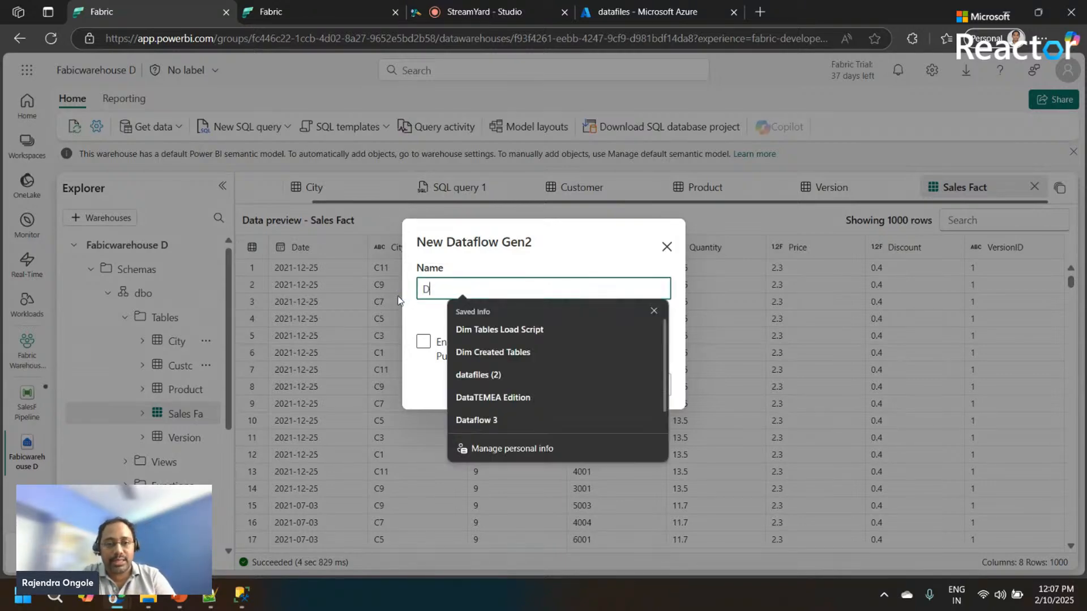
key(BackSpace)
key(BackSpace)
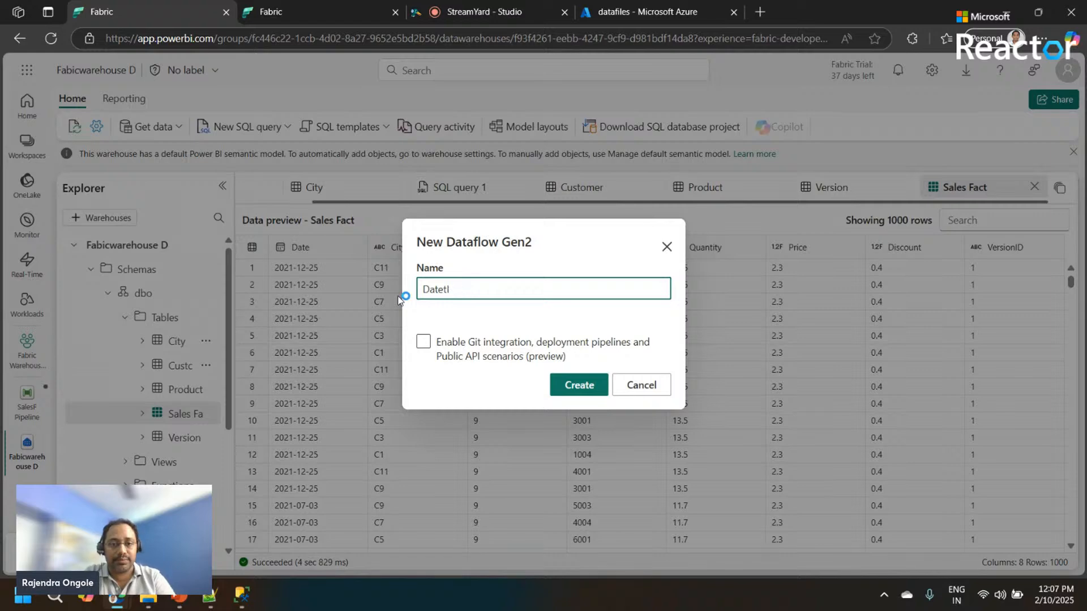
text(ime Table)
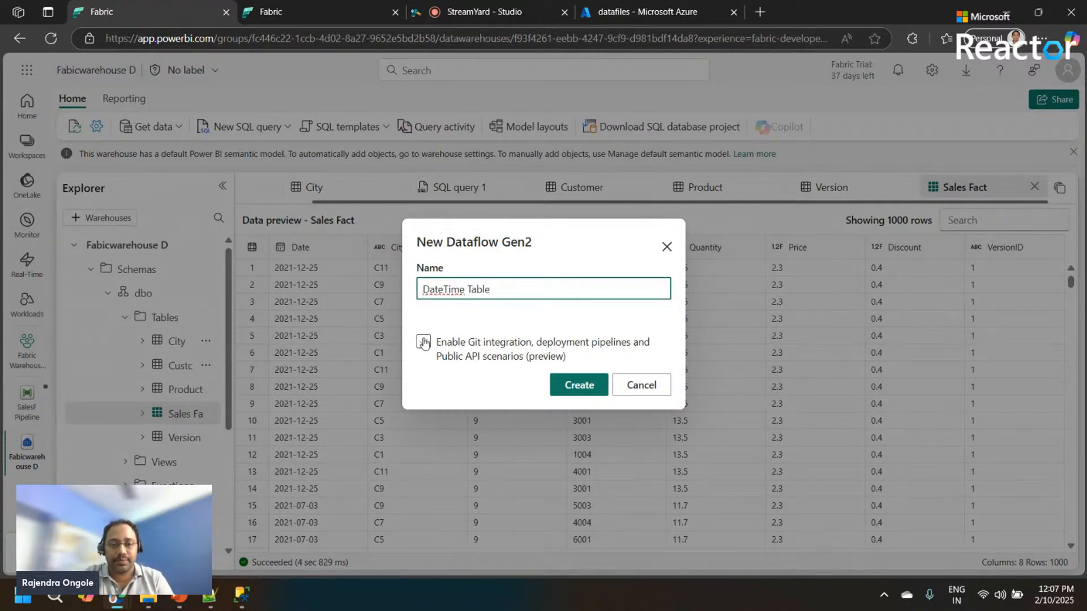
click(589, 388)
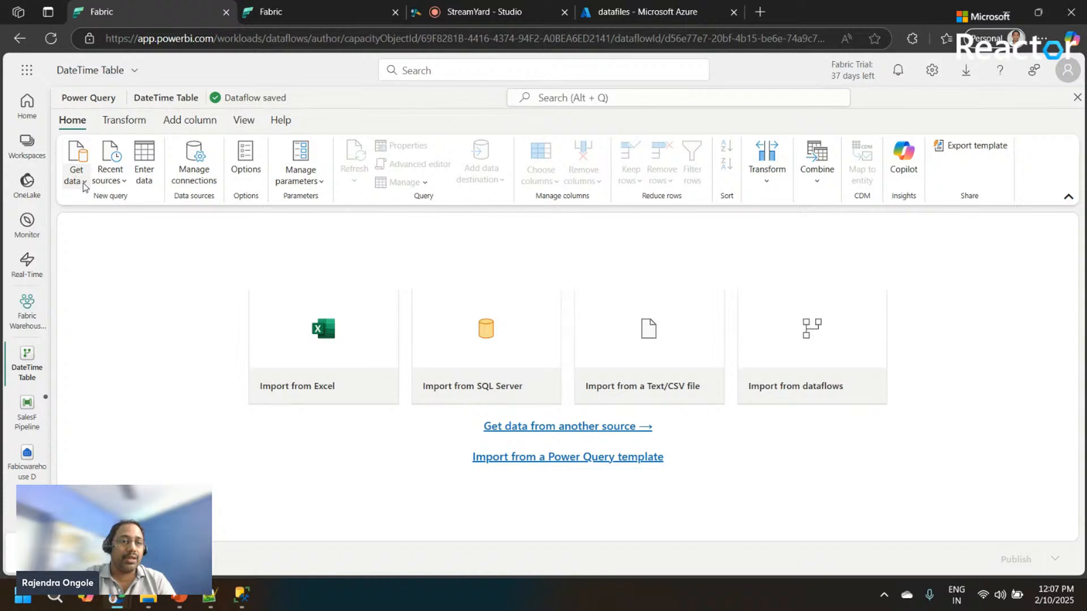
View the sales dwh folder of the datafiles container in the Azure portal, go back to the container list, and return to the Fabric dataflow
click(84, 184)
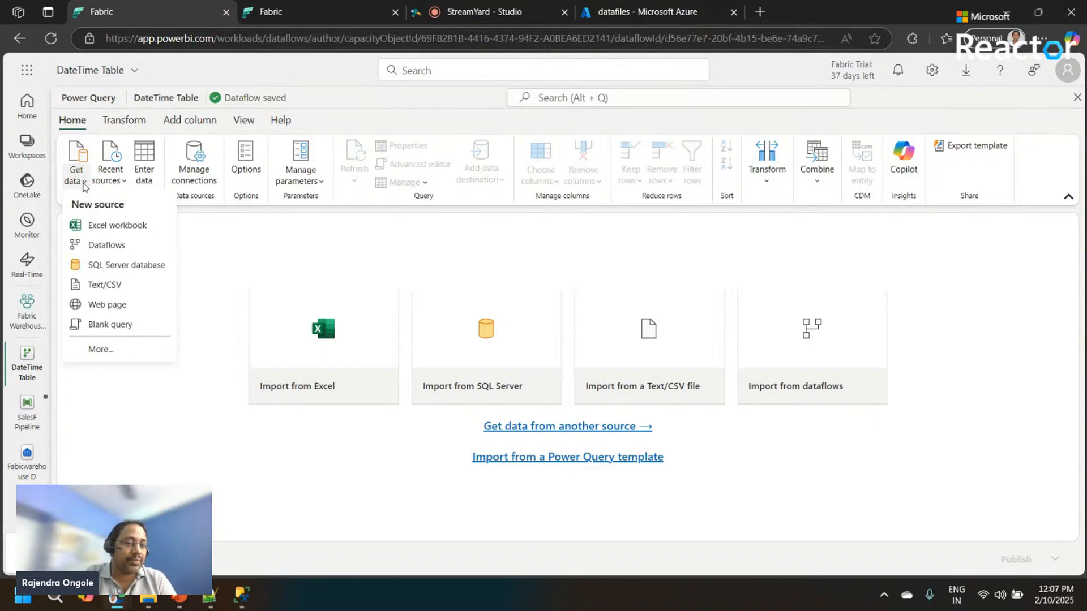
click(639, 11)
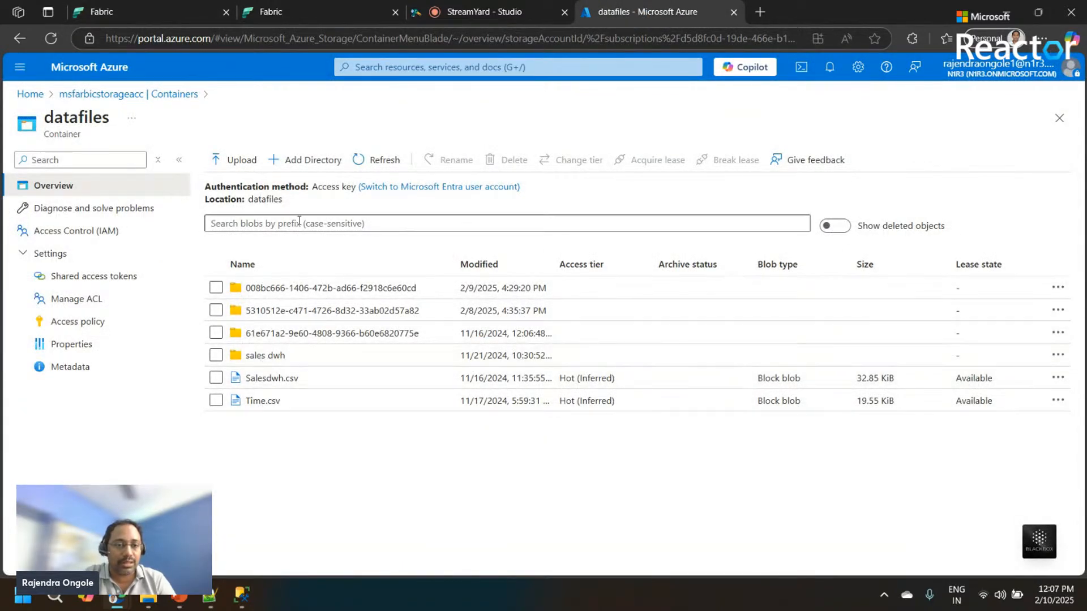
click(264, 355)
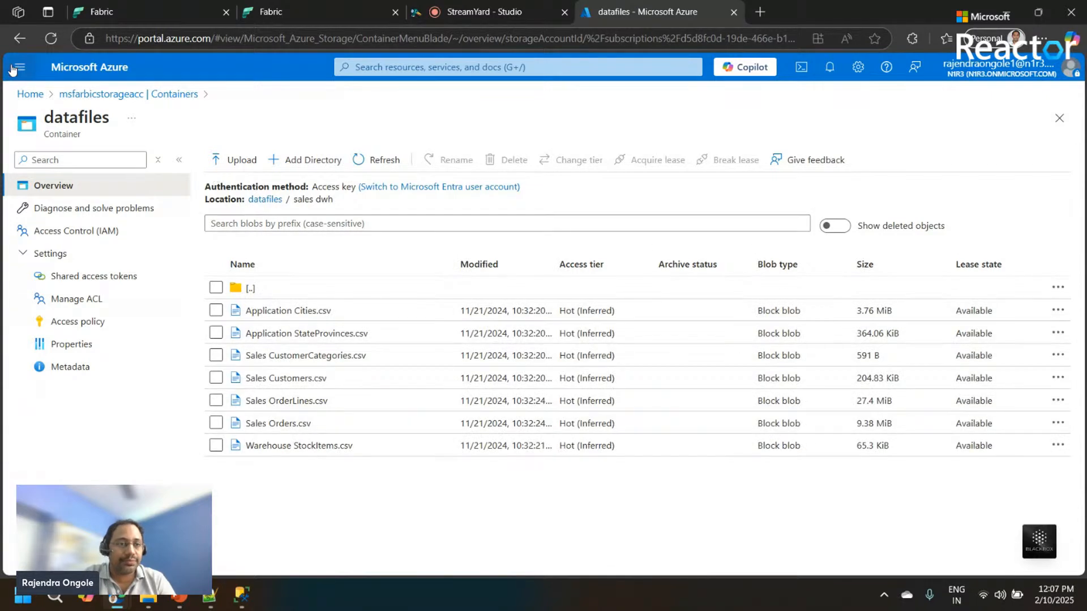
click(20, 38)
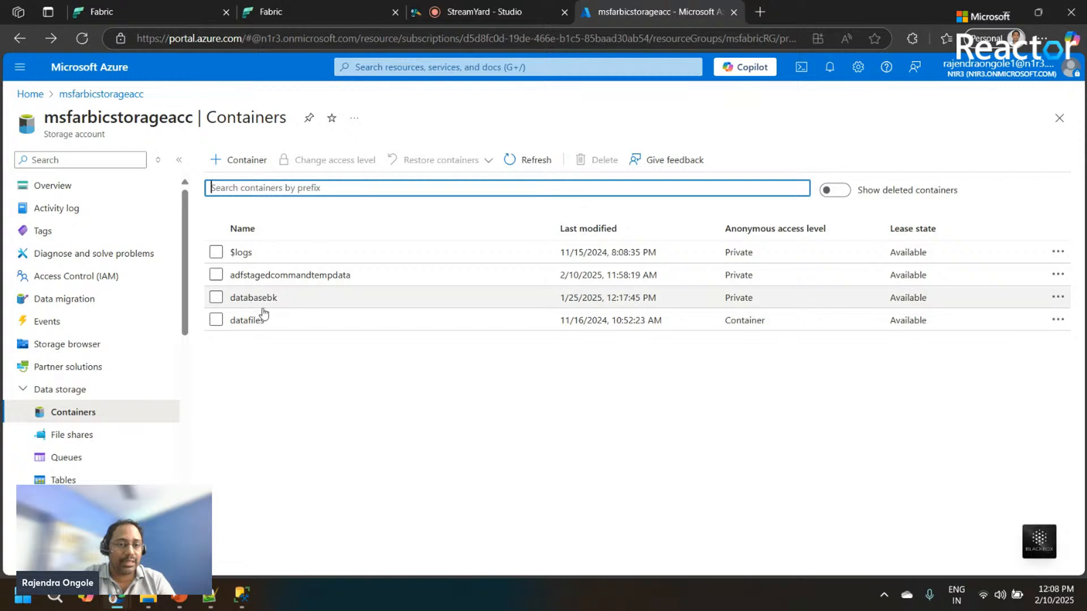
click(187, 13)
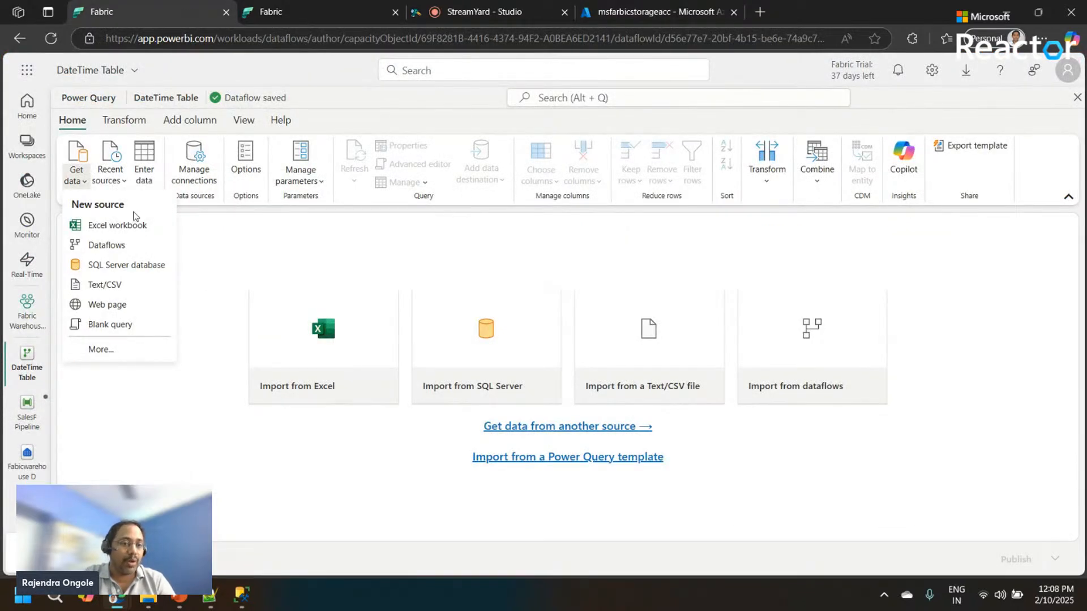
Search all data sources for "azure b" and choose Azure Blobs as the dataflow's source
click(101, 351)
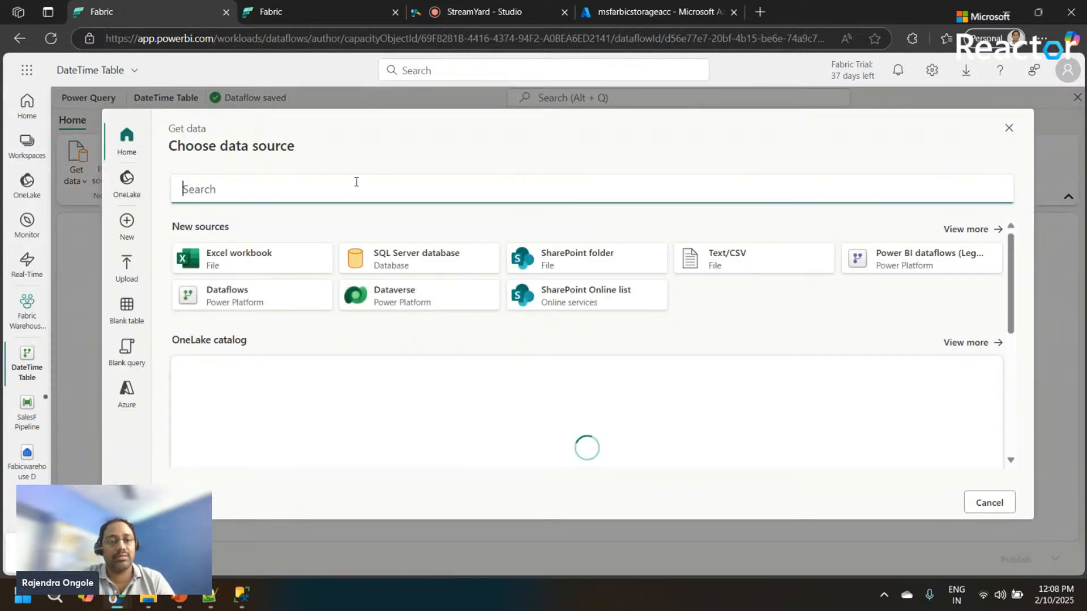
text(ab)
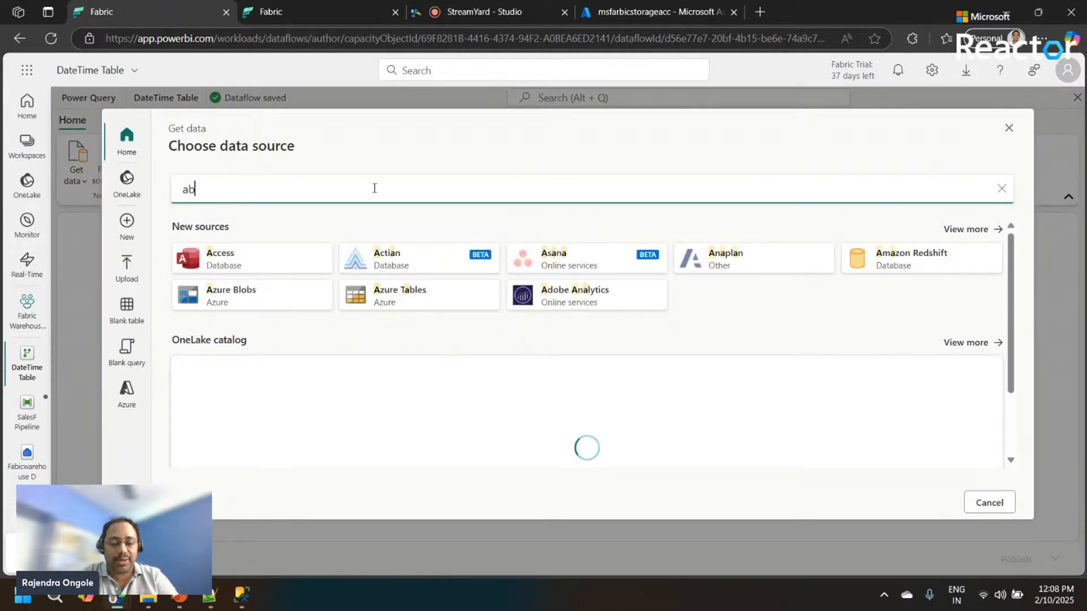
key(BackSpace)
key(BackSpace)
text(azu)
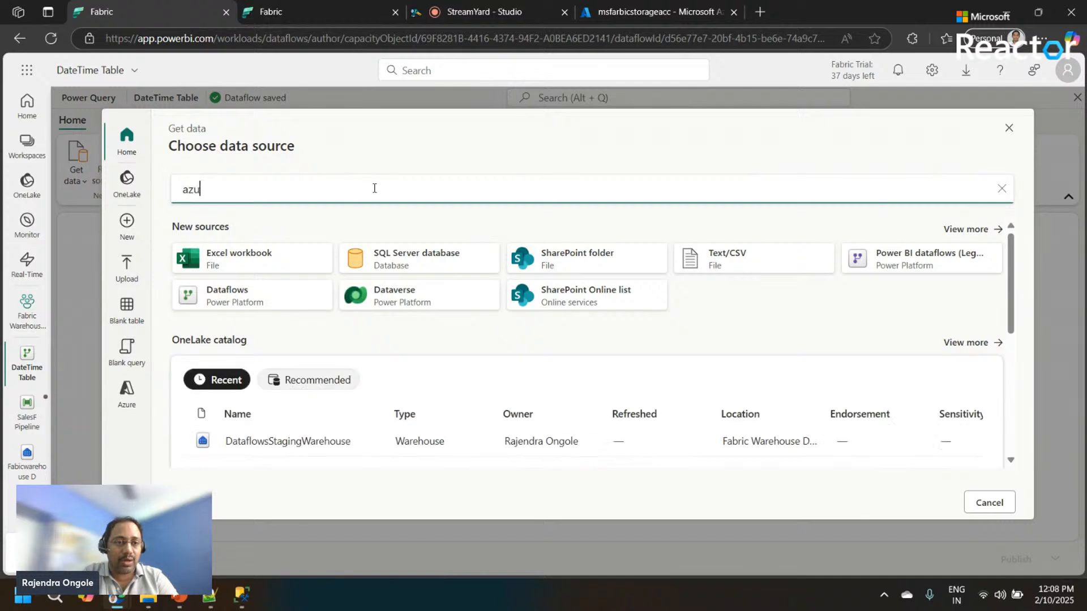
text(re b)
click(266, 256)
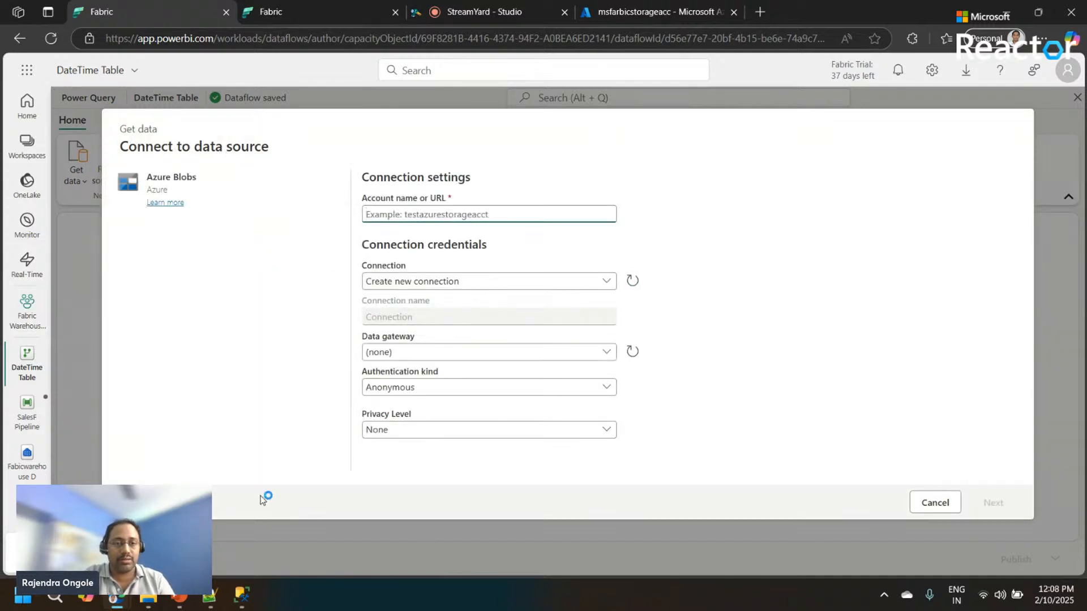
Copy the storage account name msfarbicstorageacc from the SQL query notes in Notepad++, and return to the Azure Blobs connection settings in Fabric
click(210, 594)
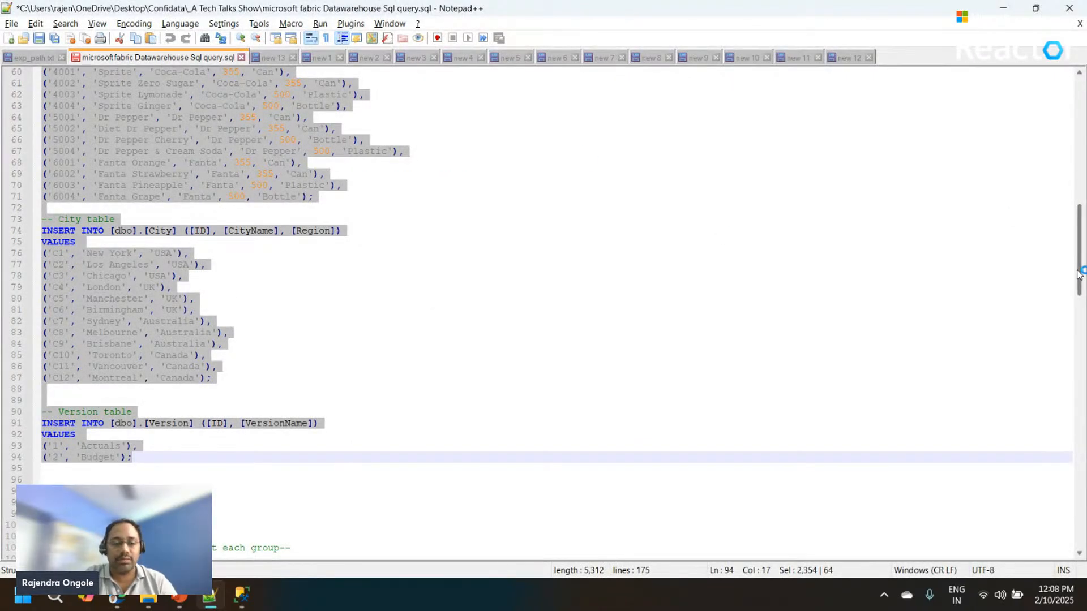
drag(1078, 274, 1082, 453)
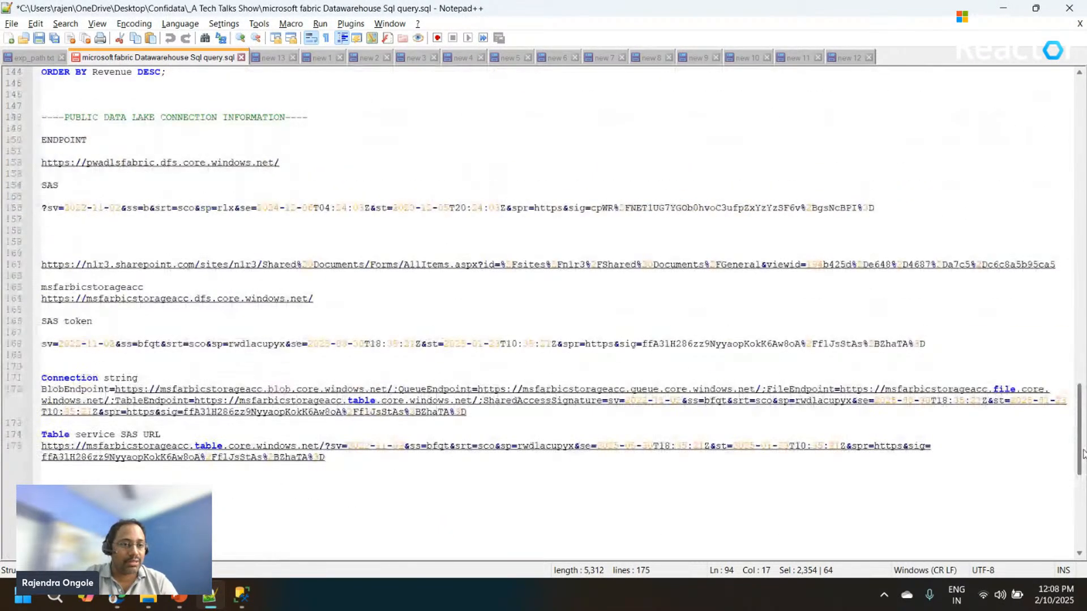
double_click(117, 287)
key(ctrl+c)
key(alt+Tab)
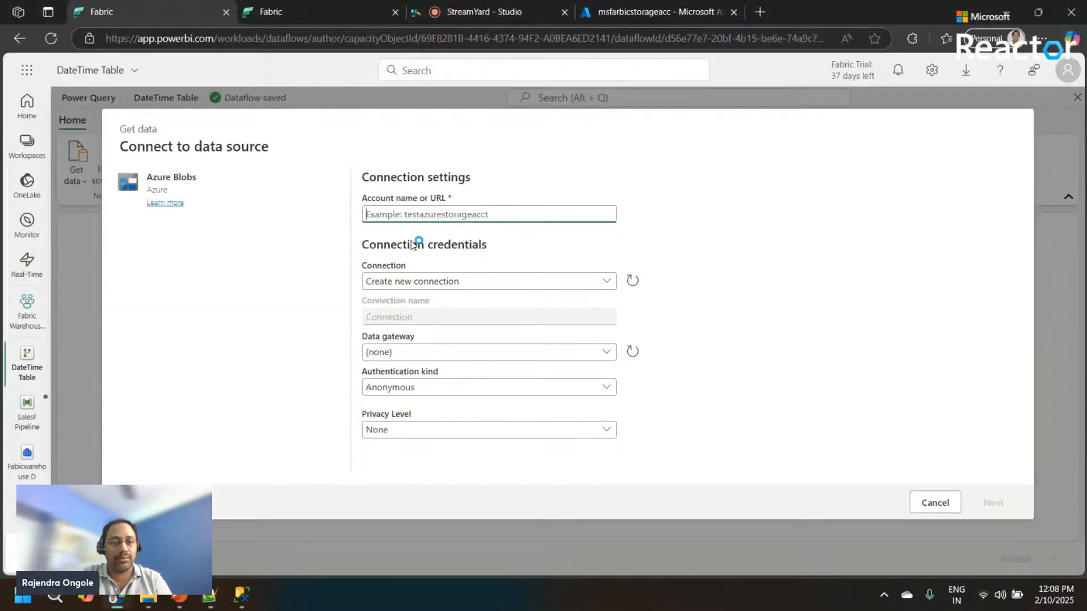
Enter the copied account name msfarbicstorageacc for the Azure Blobs source and open its existing SAS connection for editing
key(ctrl+v)
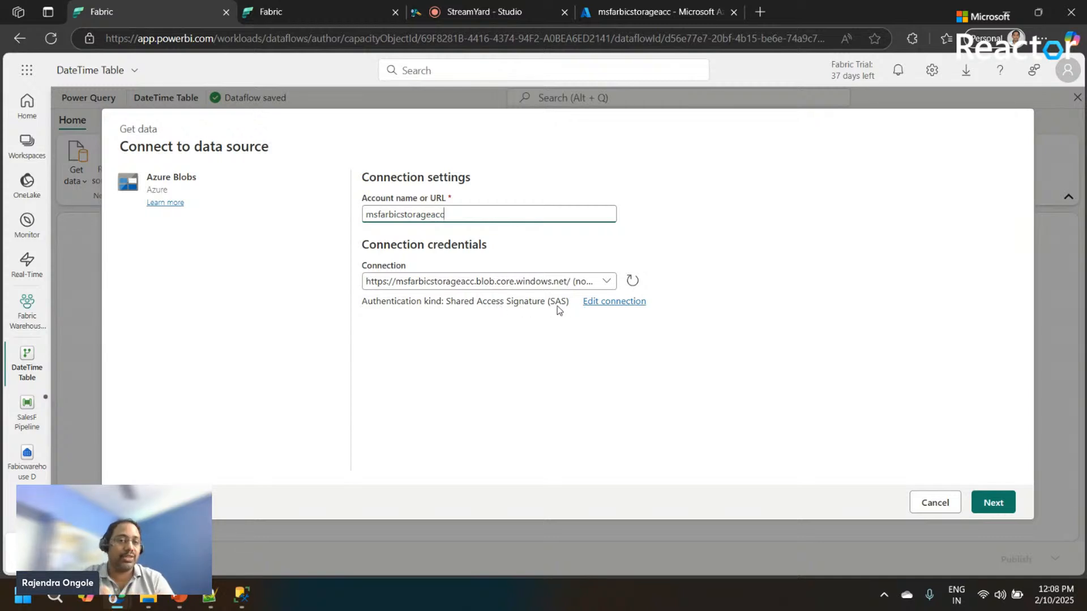
click(612, 305)
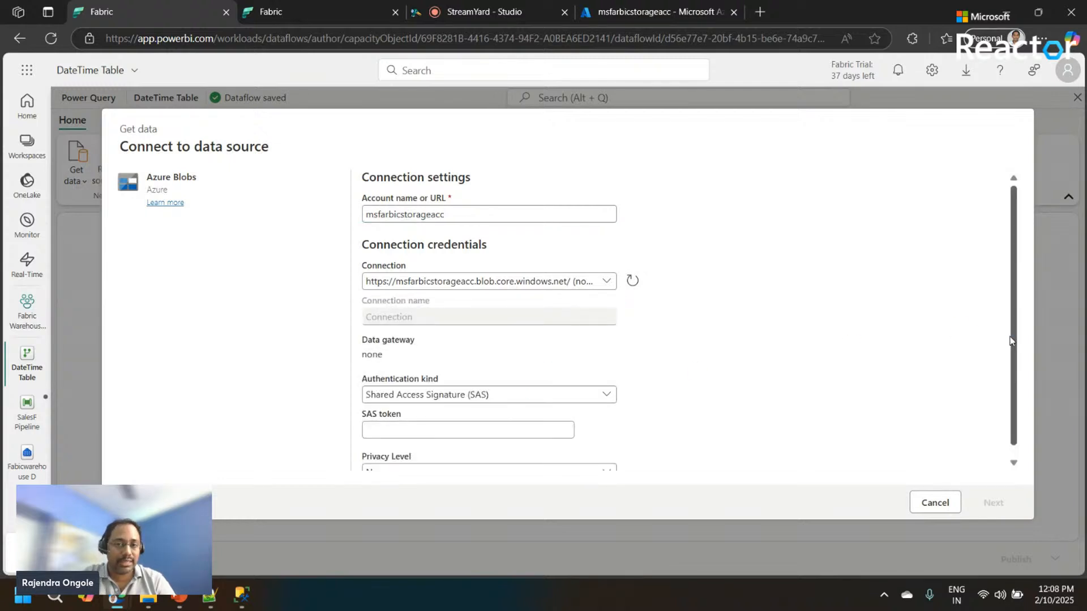
scroll(1013, 342, down, 1)
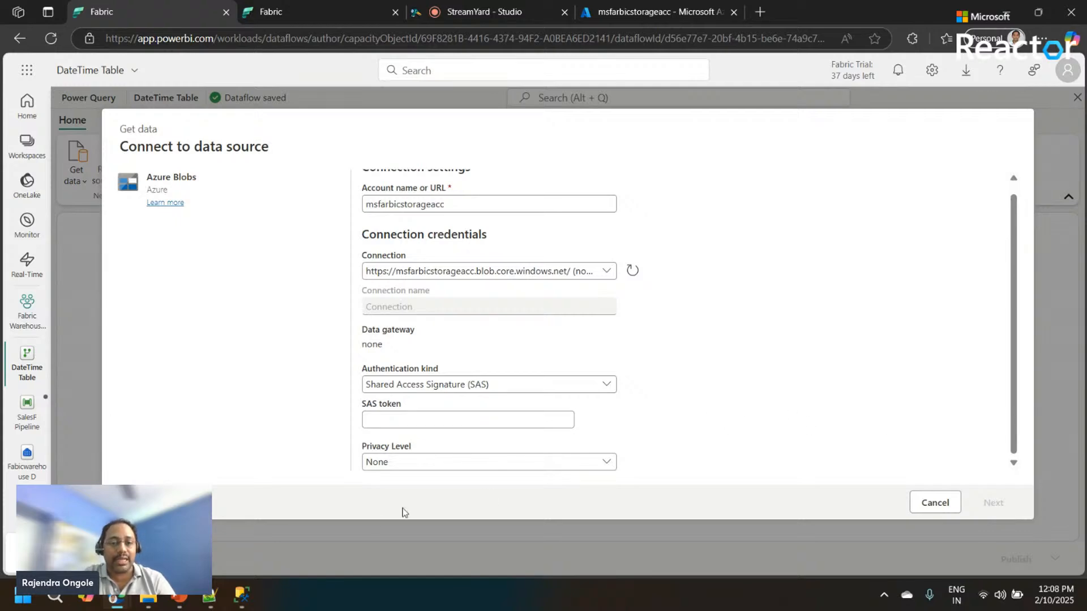
Copy the SAS token from the Notepad++ notes into the SAS token field of the Fabric connection and connect to the storage account
click(215, 592)
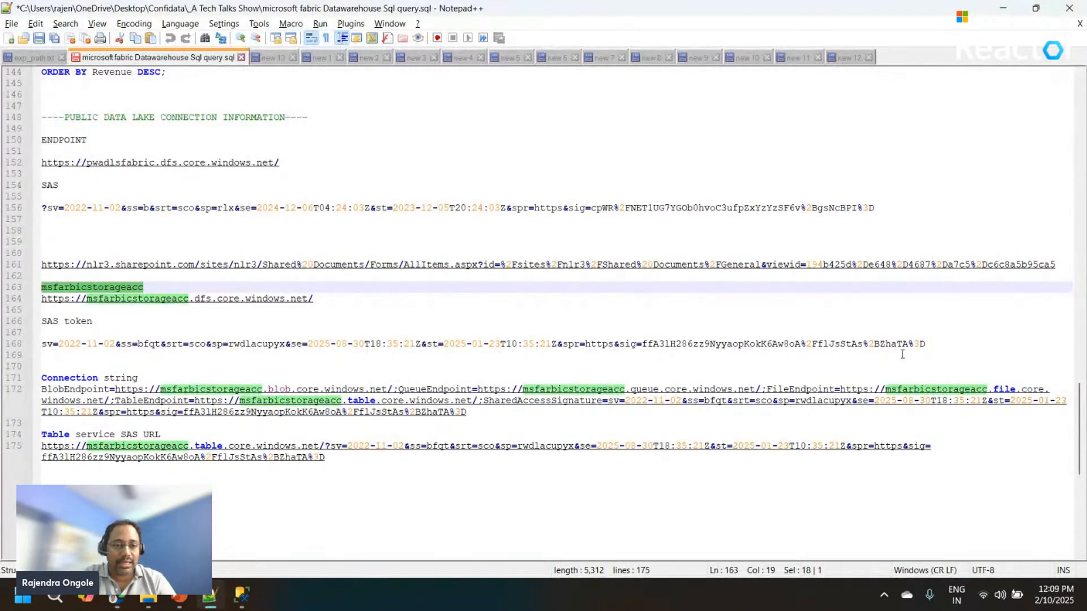
click(937, 345)
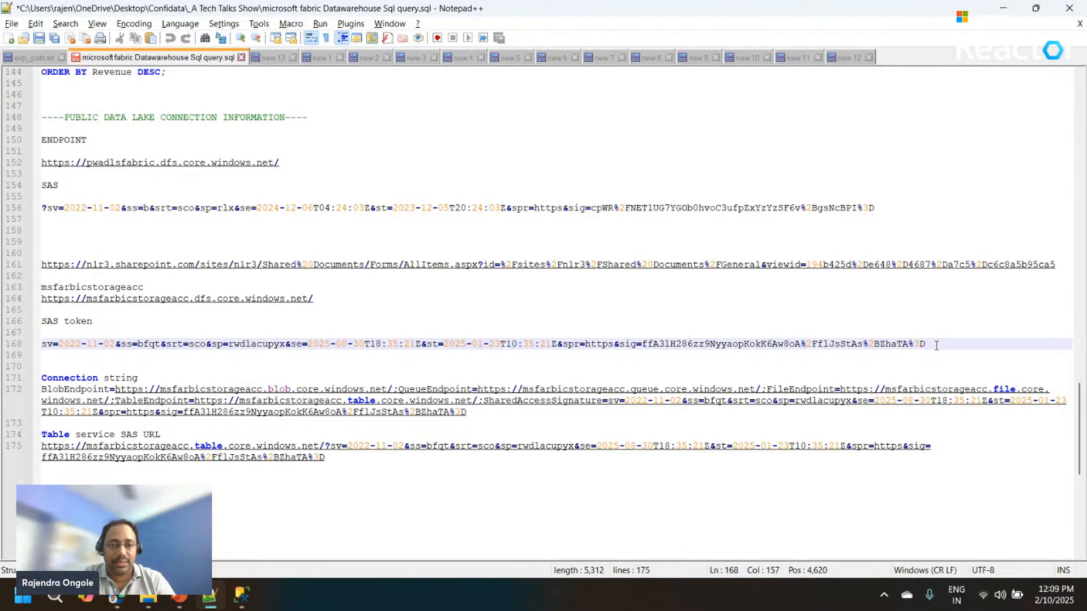
key(shift+Home)
key(ctrl+c)
key(alt+Tab)
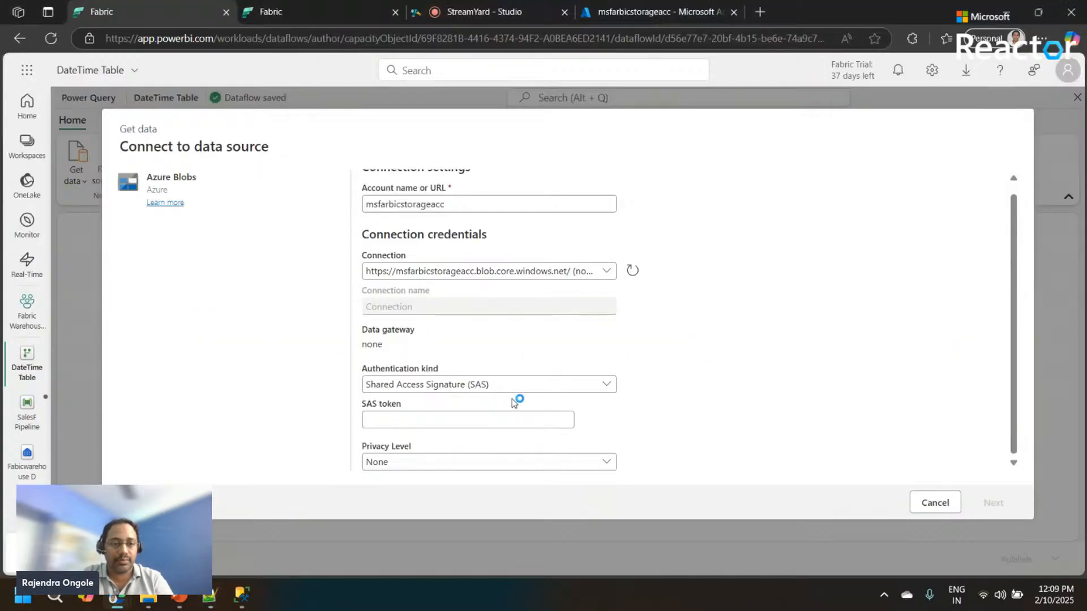
click(472, 416)
key(ctrl+v)
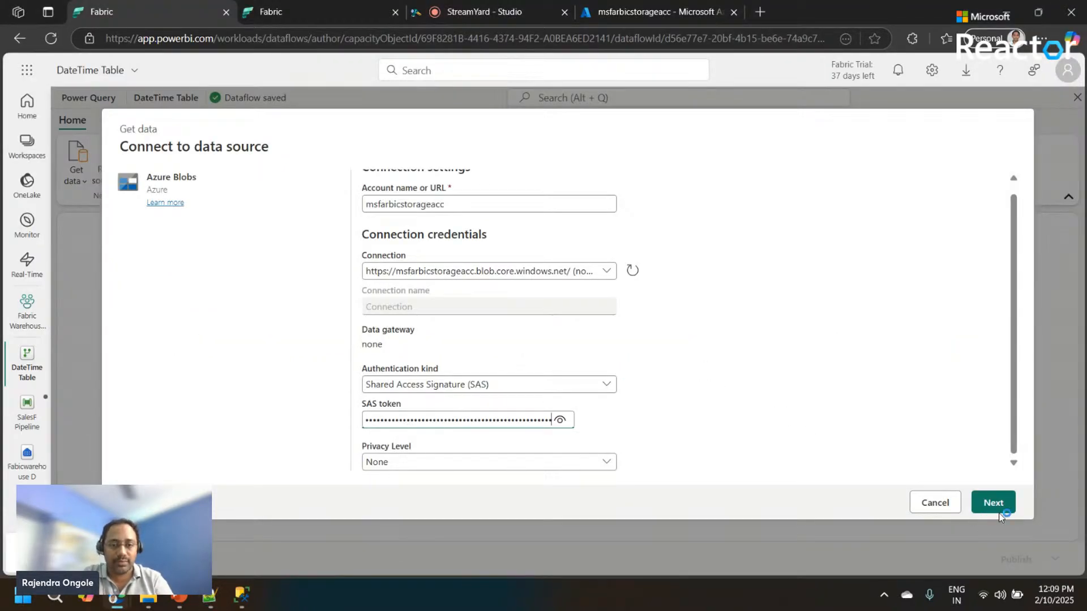
click(1000, 511)
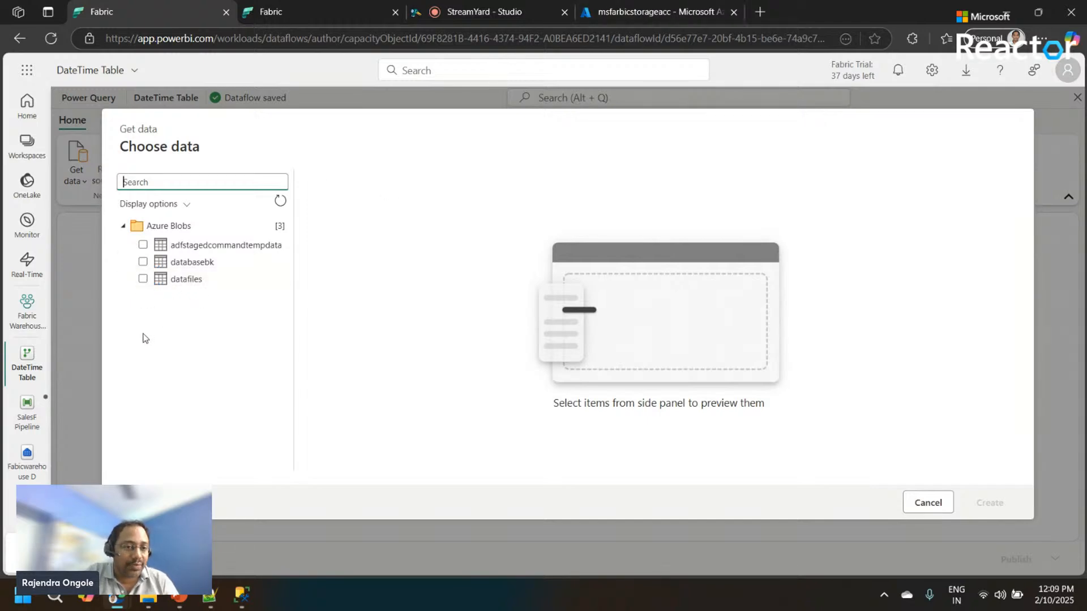
Choose the datafiles container from the Azure Blobs source and create a query from it
click(143, 279)
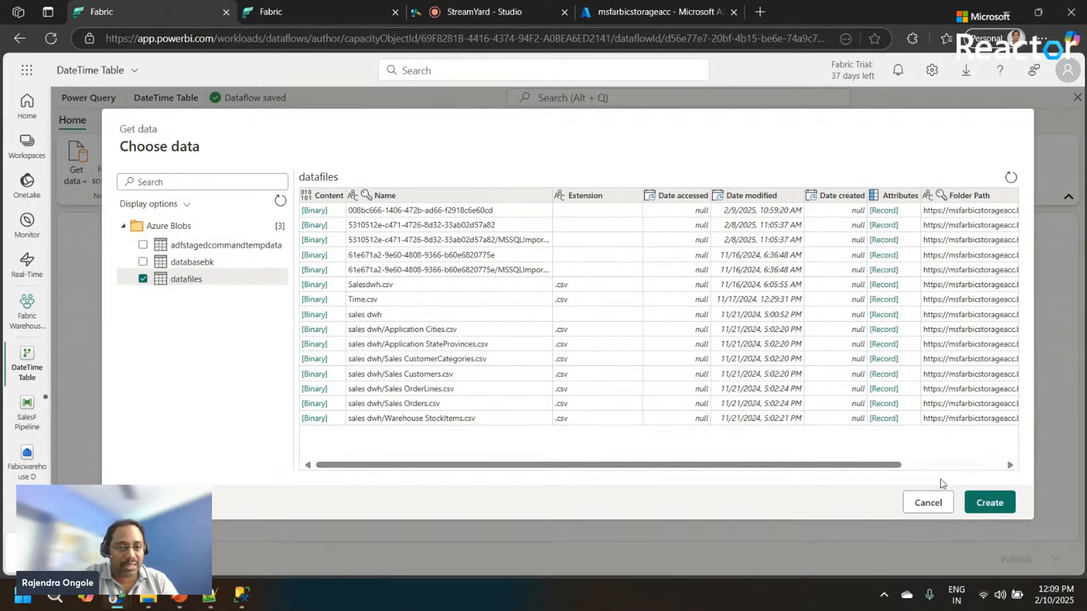
click(317, 315)
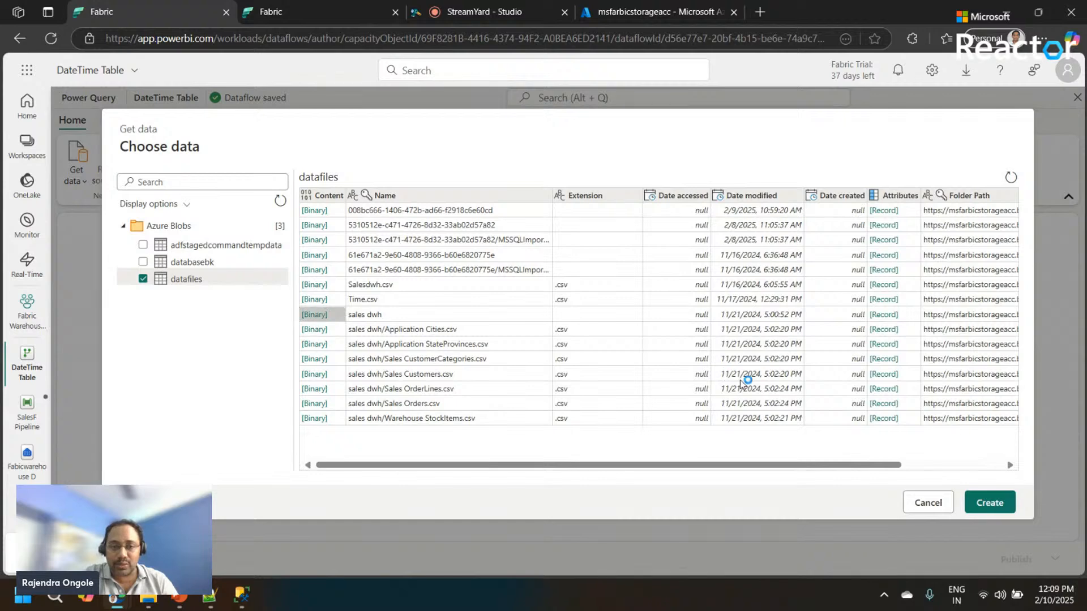
click(978, 503)
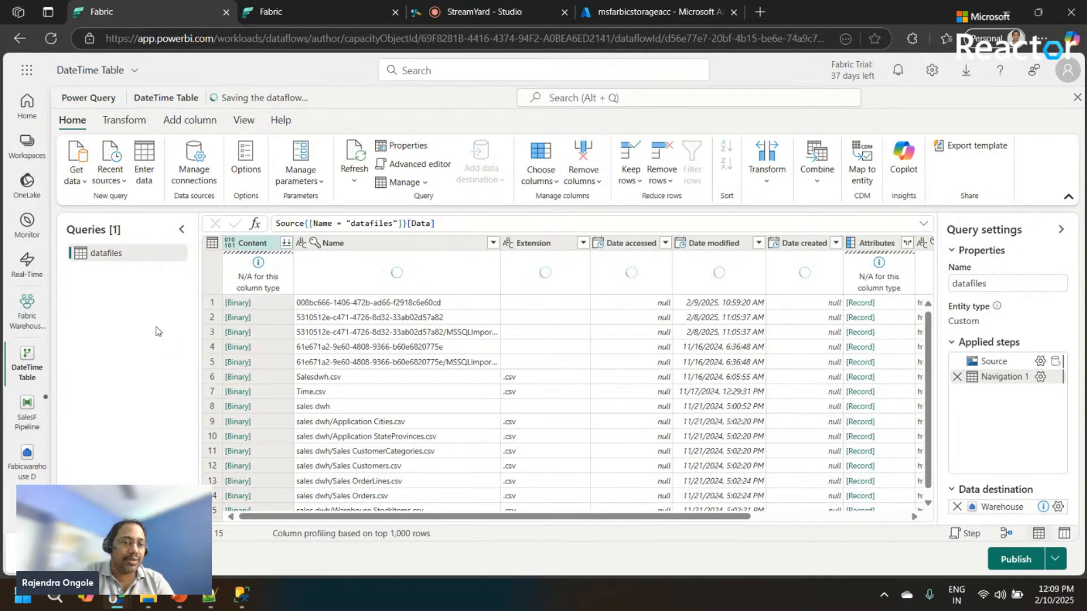
Rename the datafiles query to Time Table
double_click(103, 254)
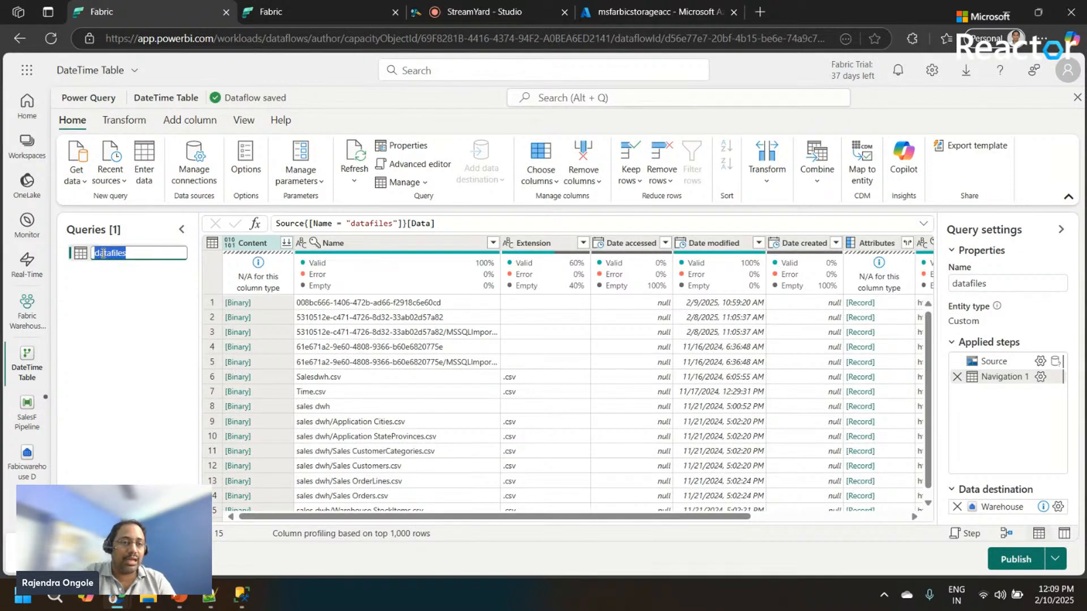
text(Time)
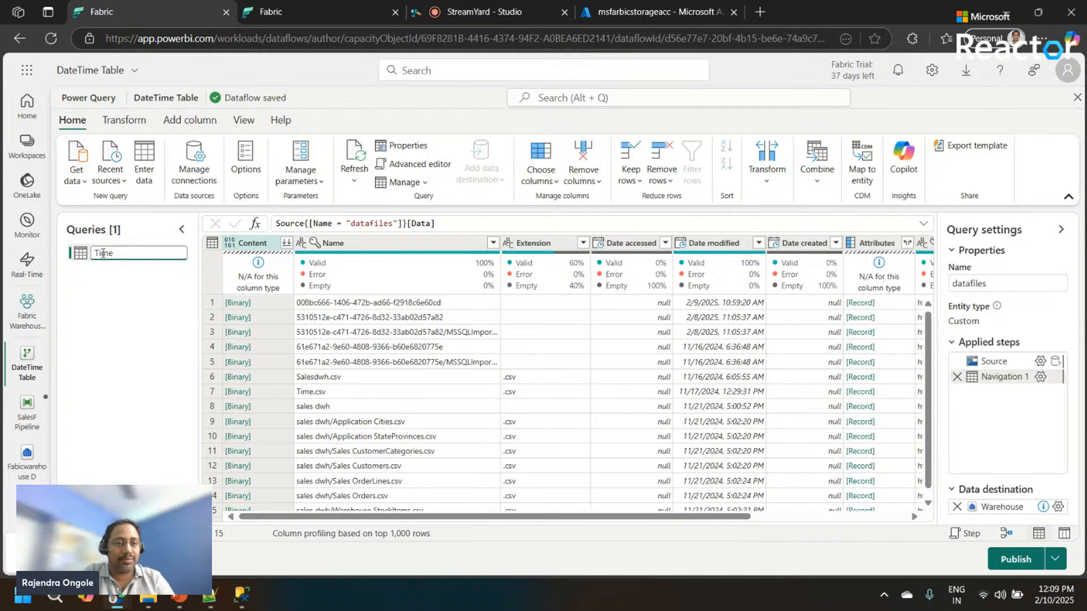
text( Table)
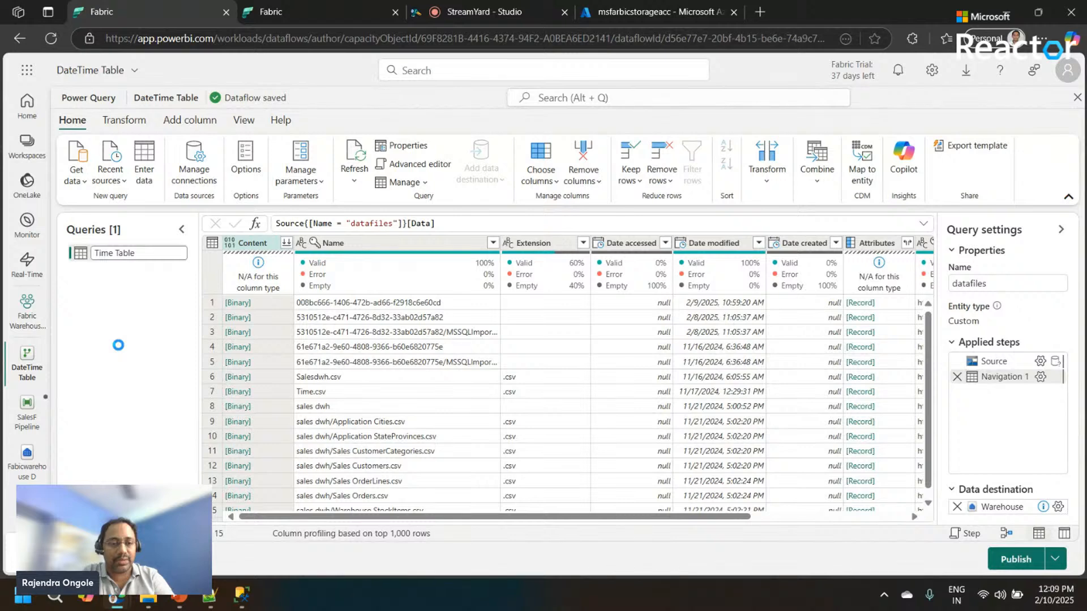
Load the content of Time.csv into the query and review its source, CSV import and changed column type steps
click(242, 391)
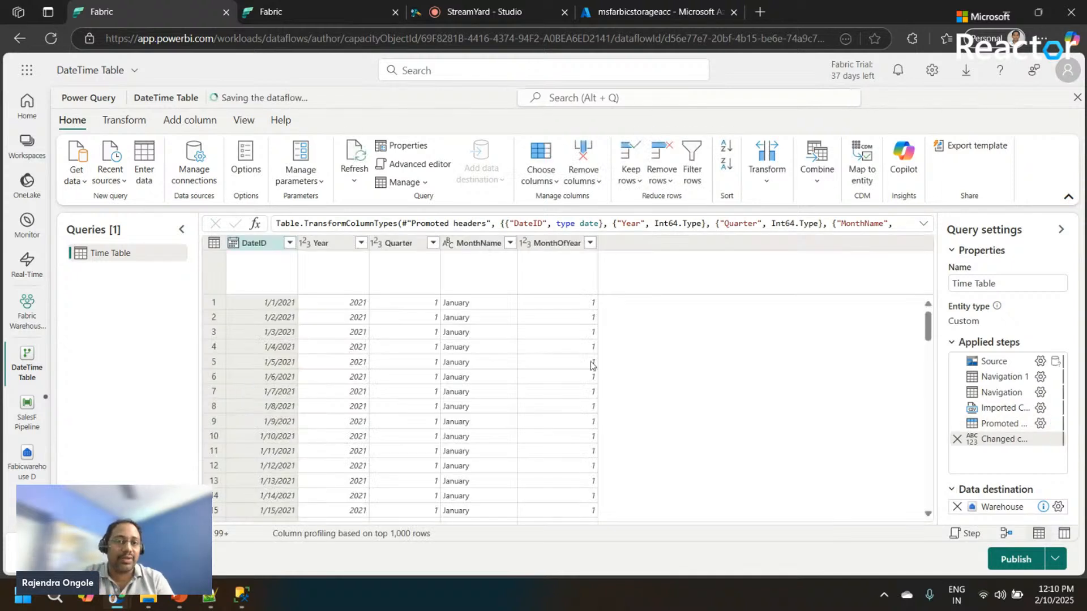
click(1005, 362)
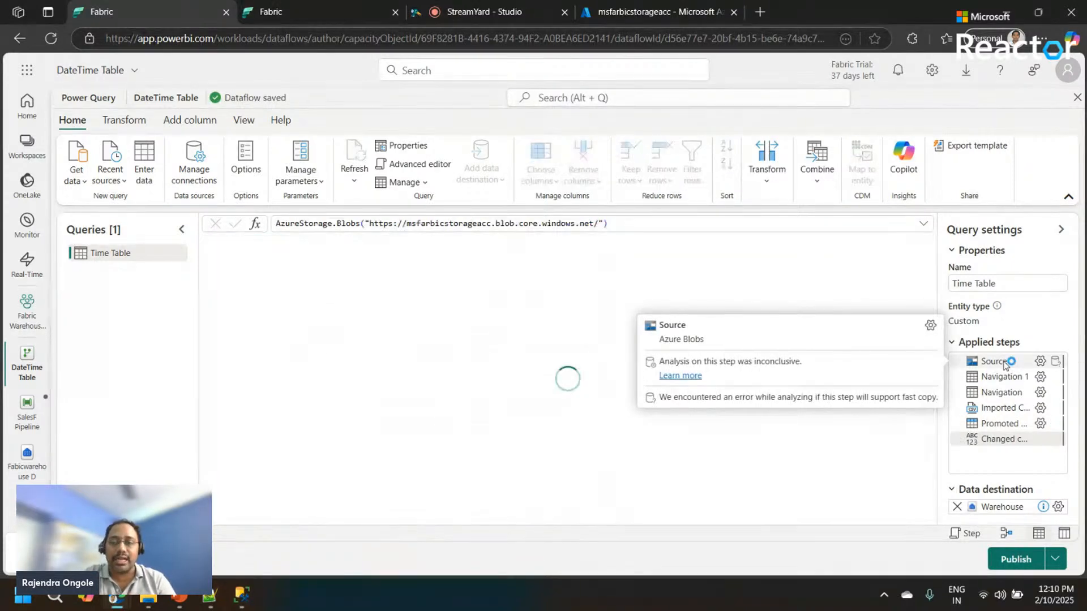
click(1006, 408)
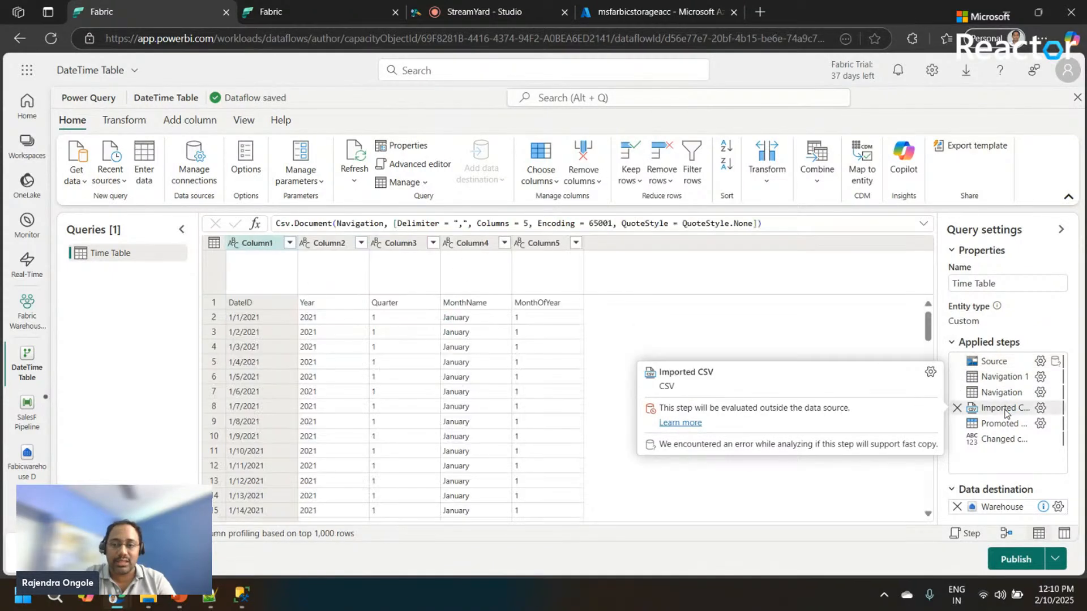
click(1001, 439)
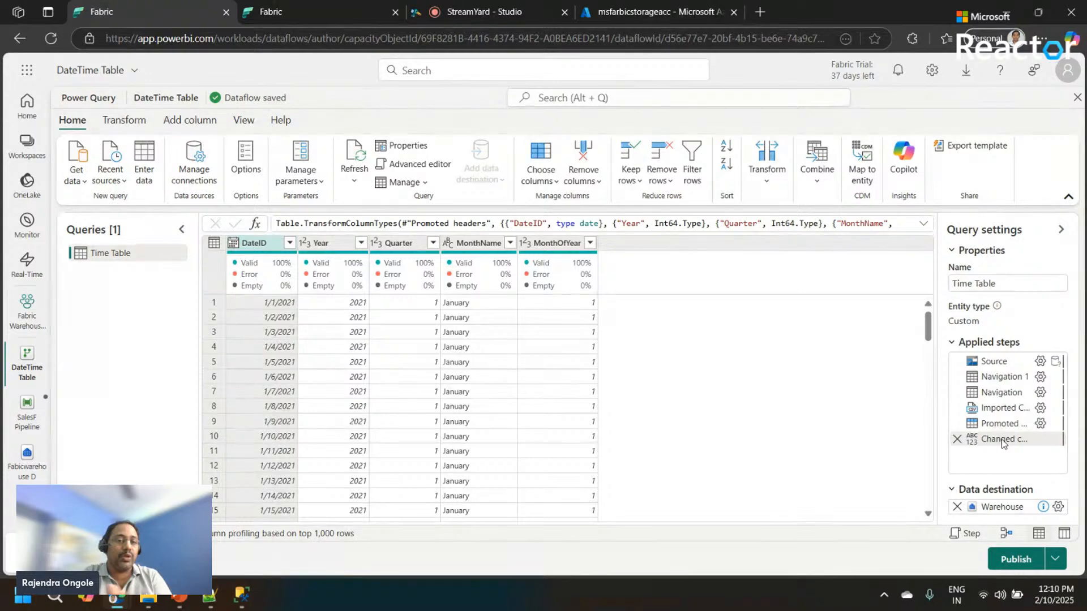
Add a column with the name of the day derived from the DateID column
click(266, 249)
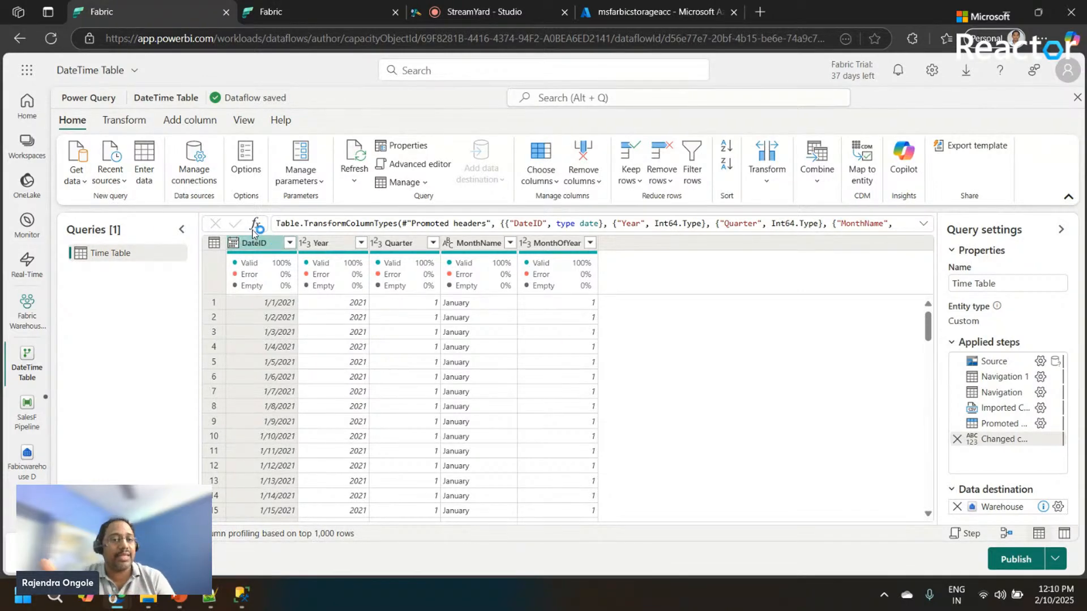
click(194, 121)
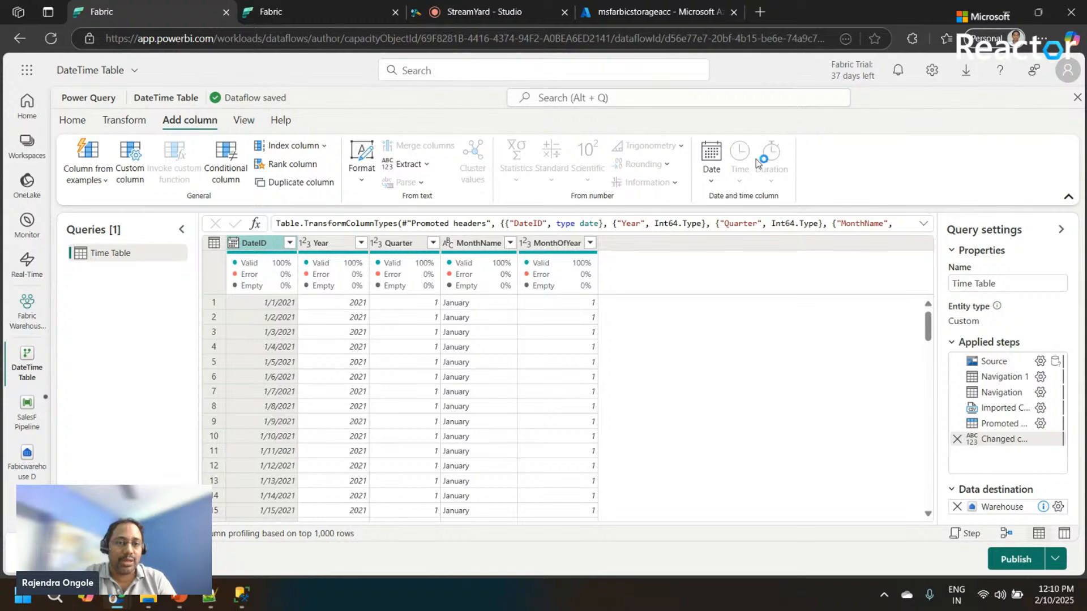
click(711, 175)
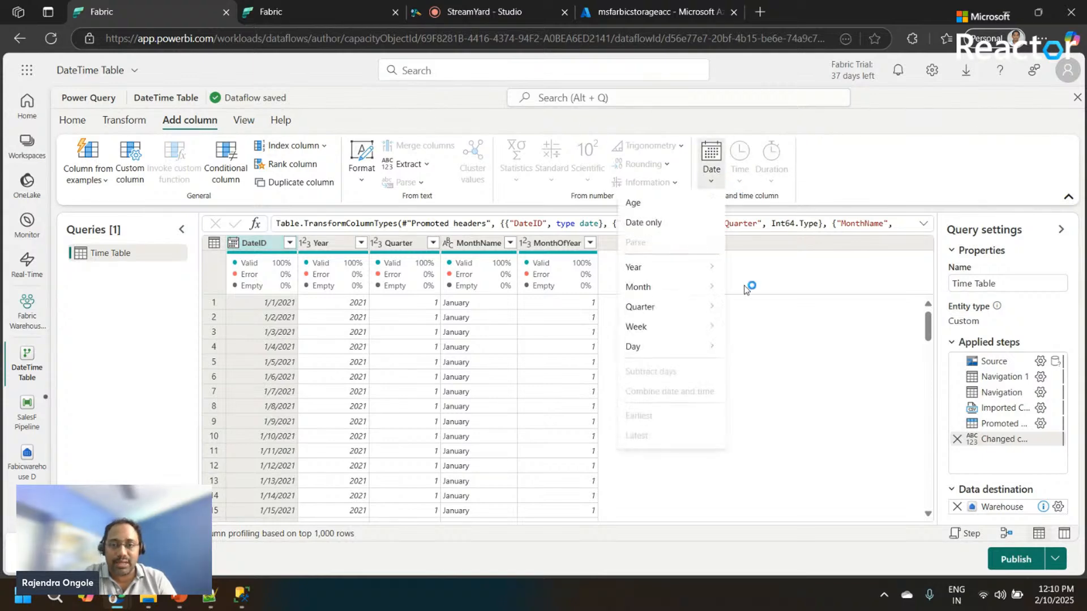
mouse_move(689, 347)
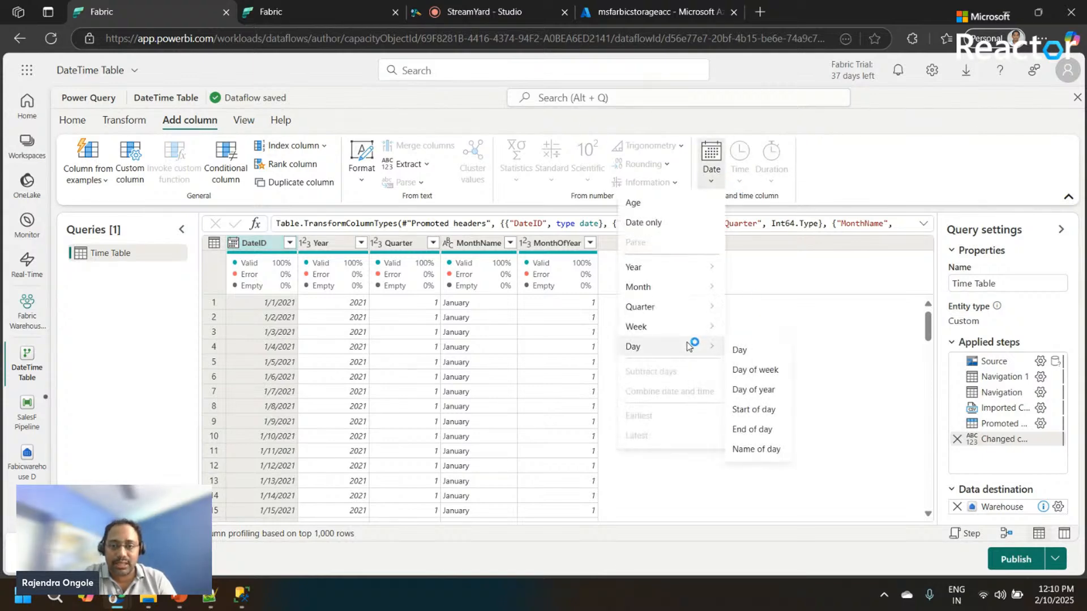
click(753, 450)
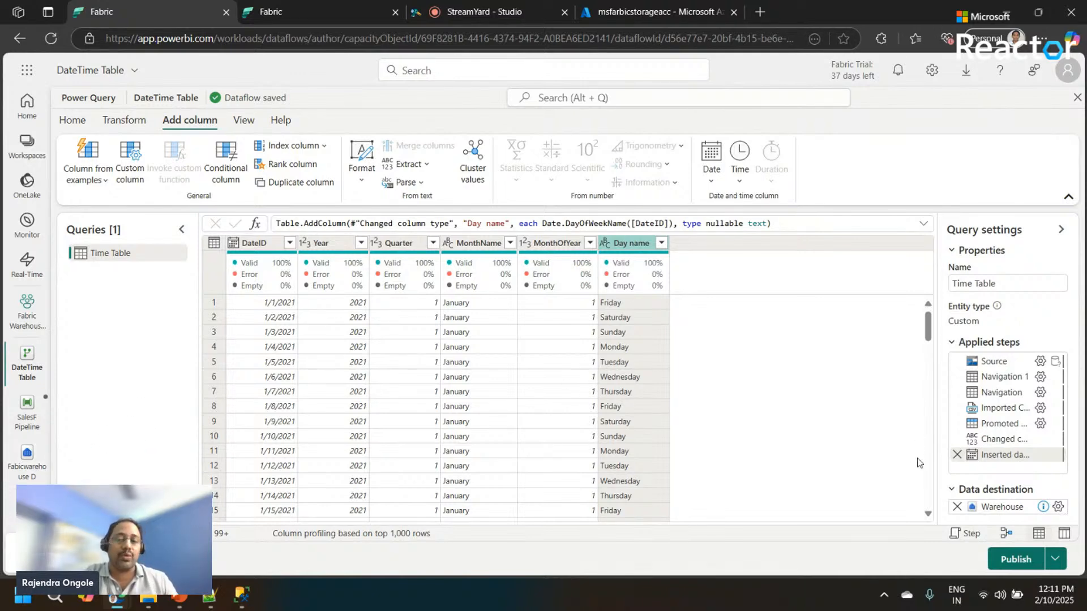
Set the query's data destination to a new table named Time Table in the Fabicwarehouse D warehouse
mouse_move(1045, 509)
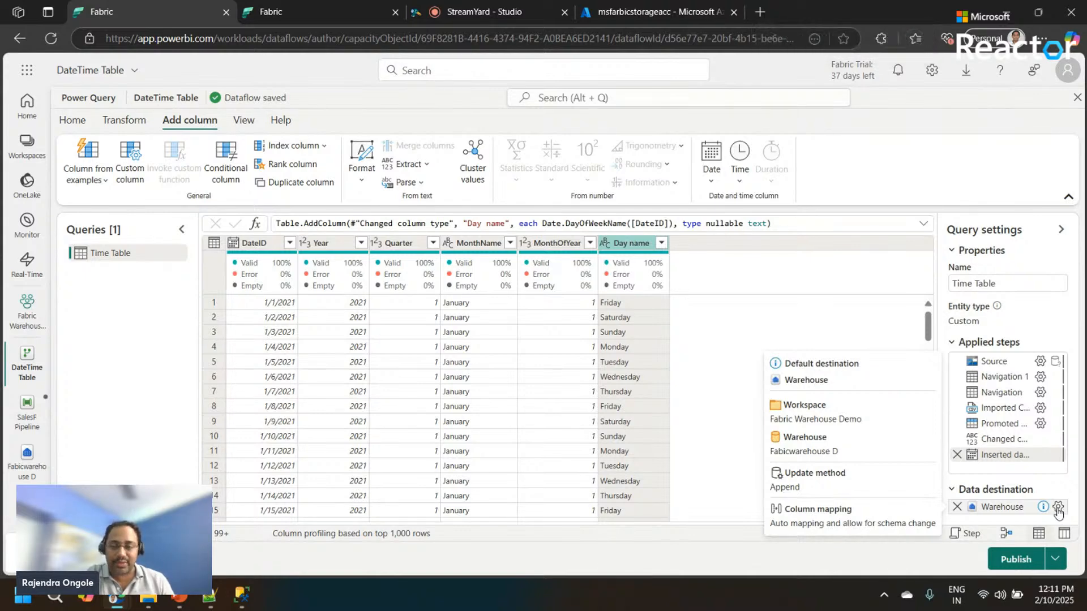
click(1058, 508)
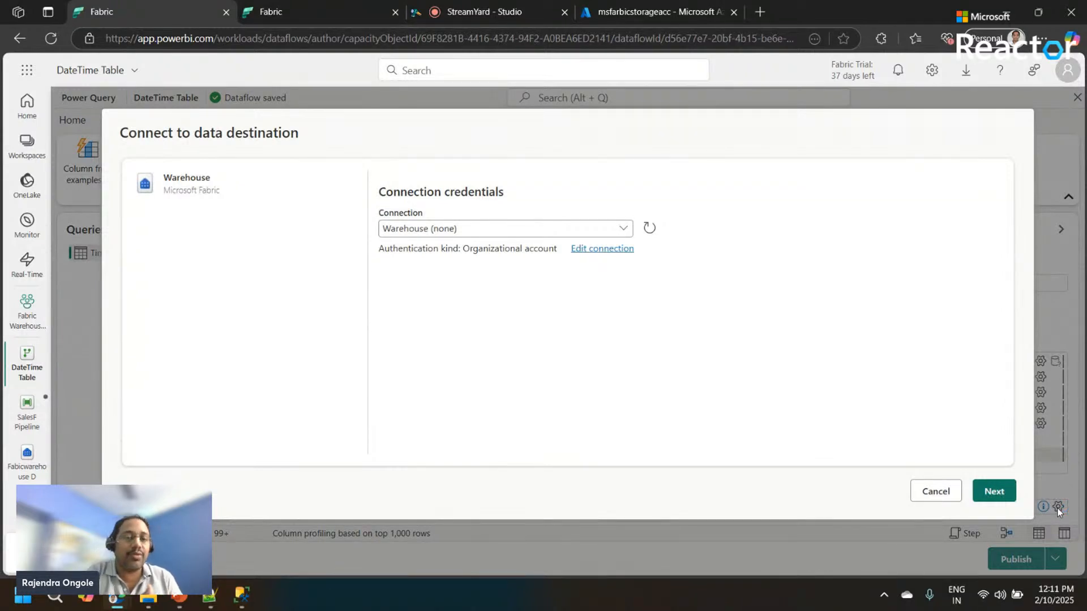
click(994, 491)
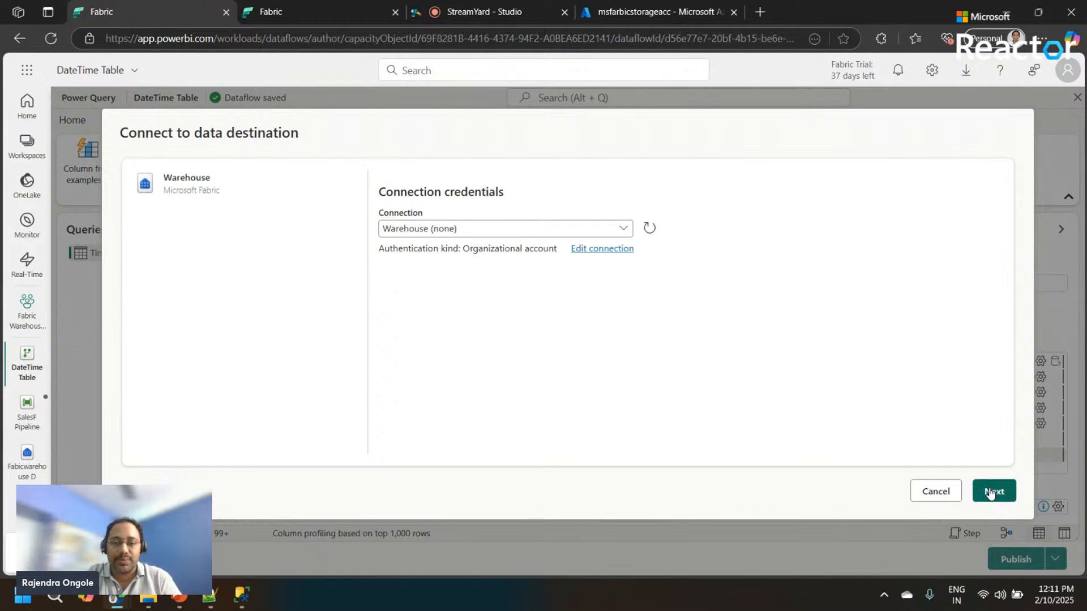
click(991, 490)
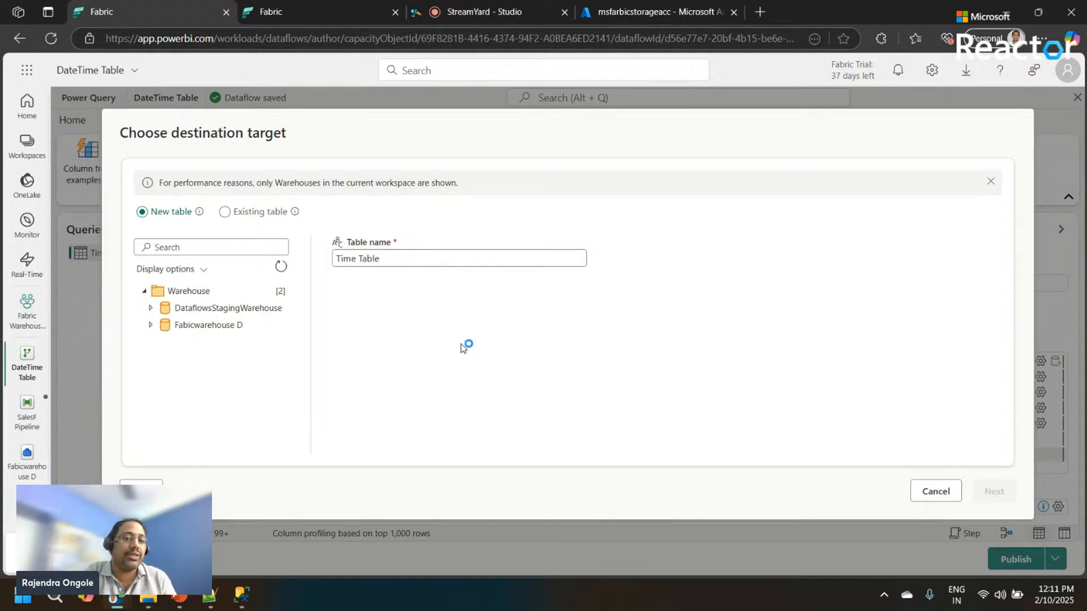
click(182, 328)
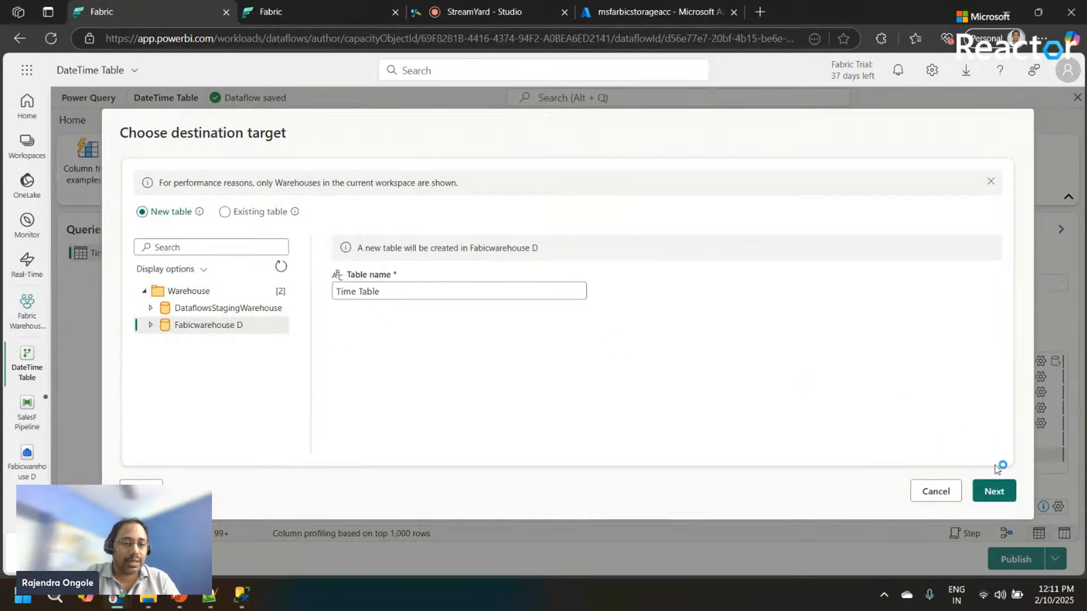
click(1004, 492)
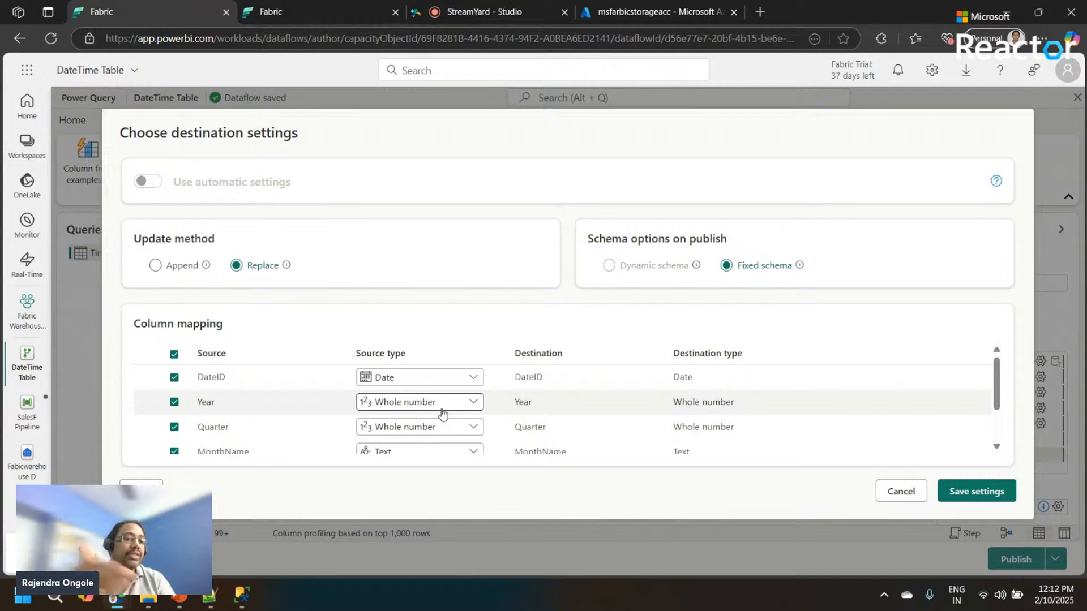
Try the Append update method, switch back to Replace, and save the destination settings with the fixed schema
click(170, 267)
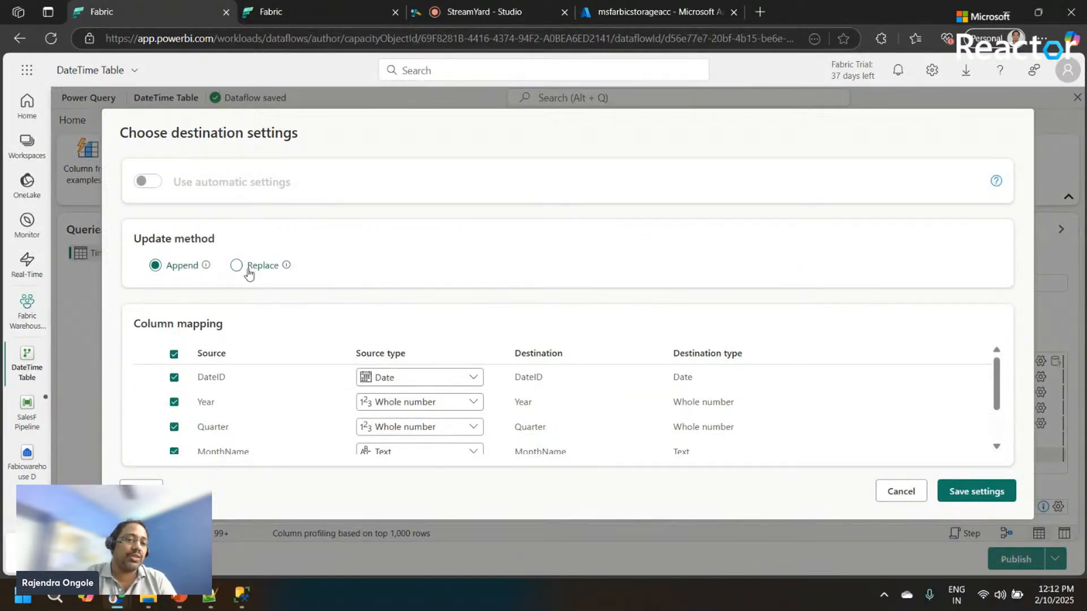
click(249, 269)
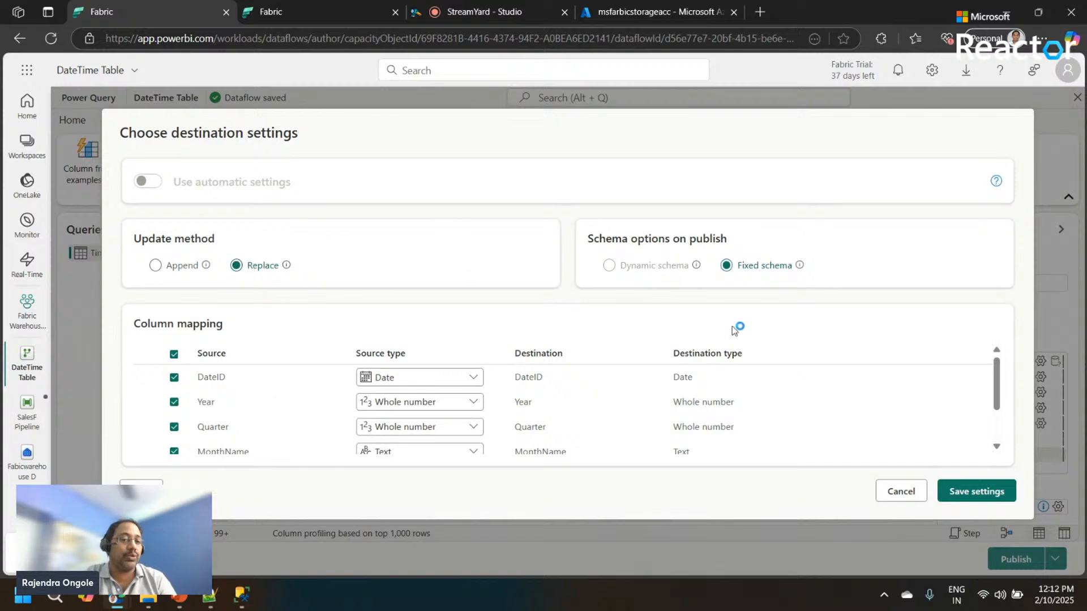
click(964, 496)
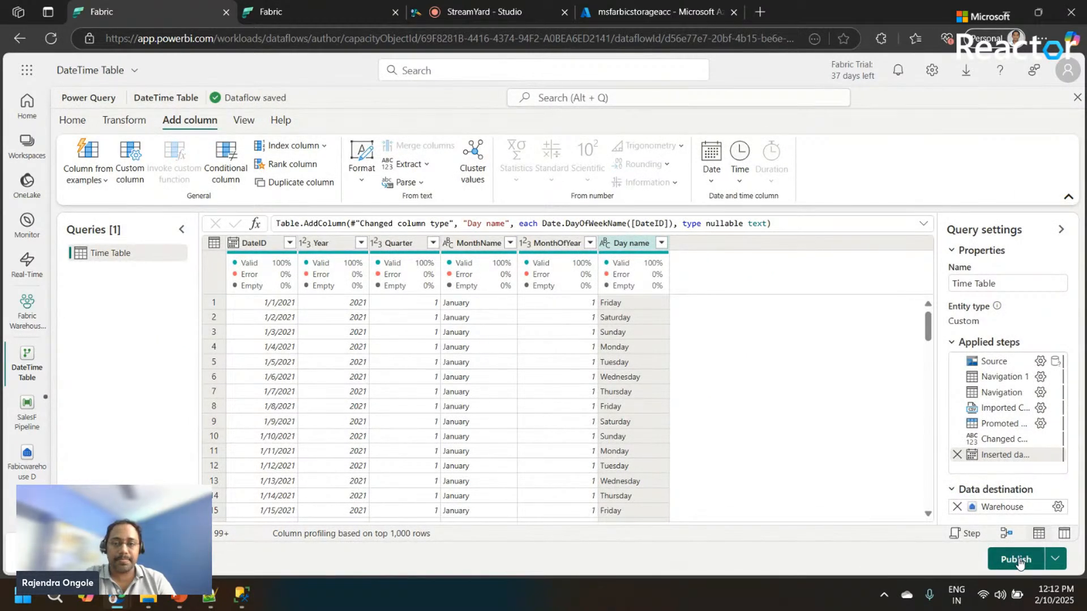
Dismiss the attempt to leave the dataflow for the warehouse and publish the DateTime Table dataflow
click(24, 463)
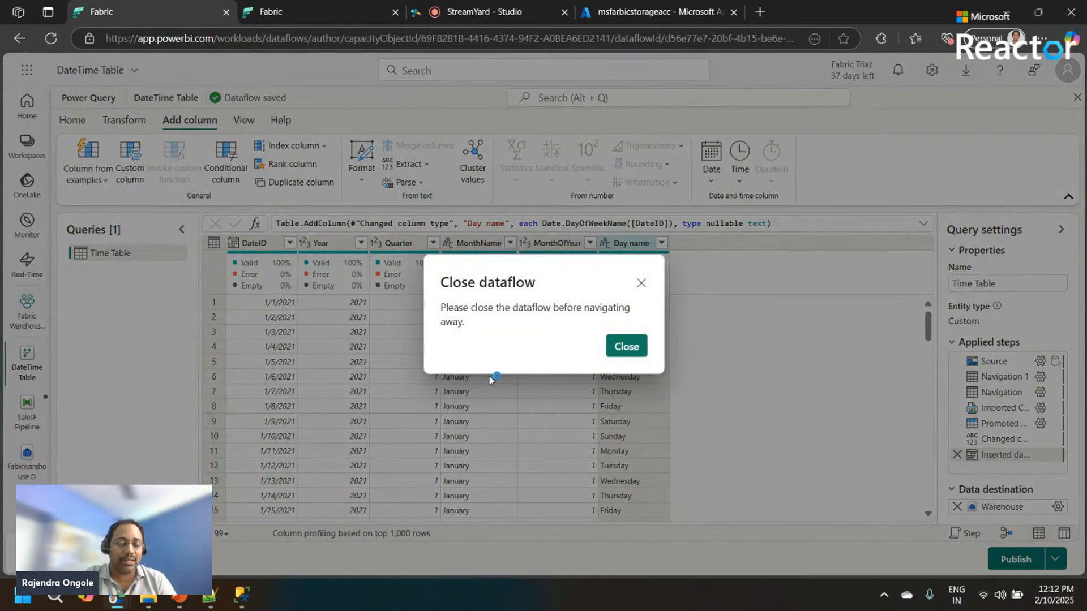
click(641, 282)
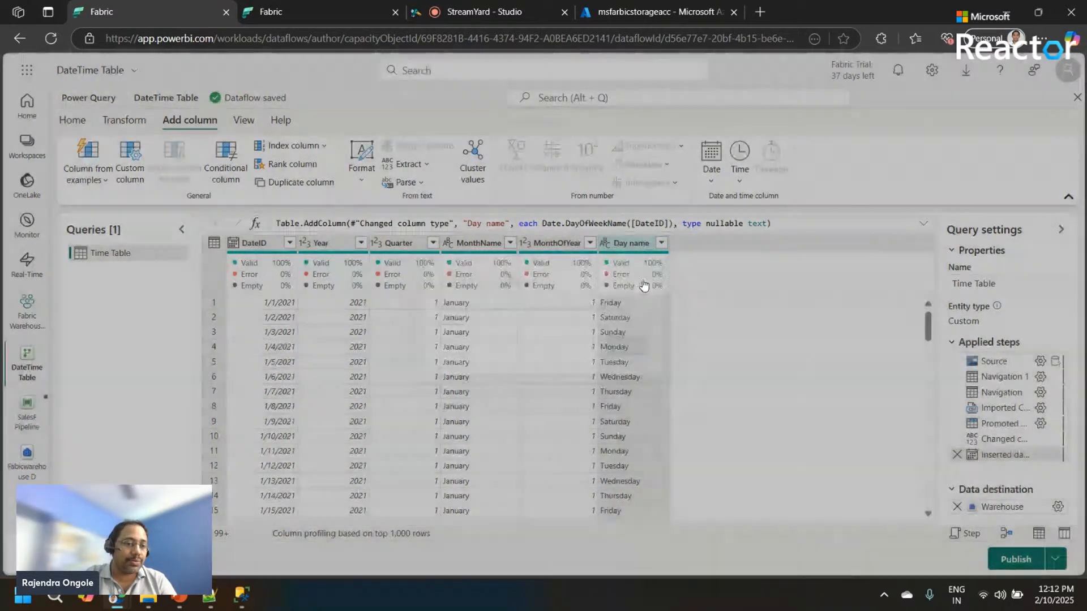
click(1025, 561)
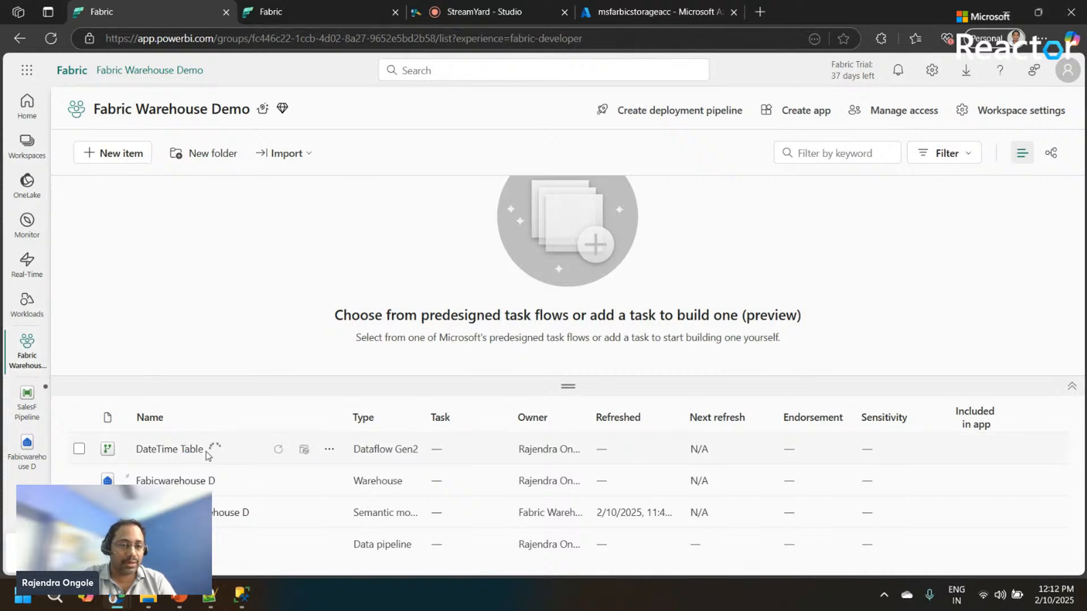
Open the Fabicwarehouse D warehouse, widen its explorer pane, and refresh it repeatedly to check for the Time Table
mouse_move(215, 451)
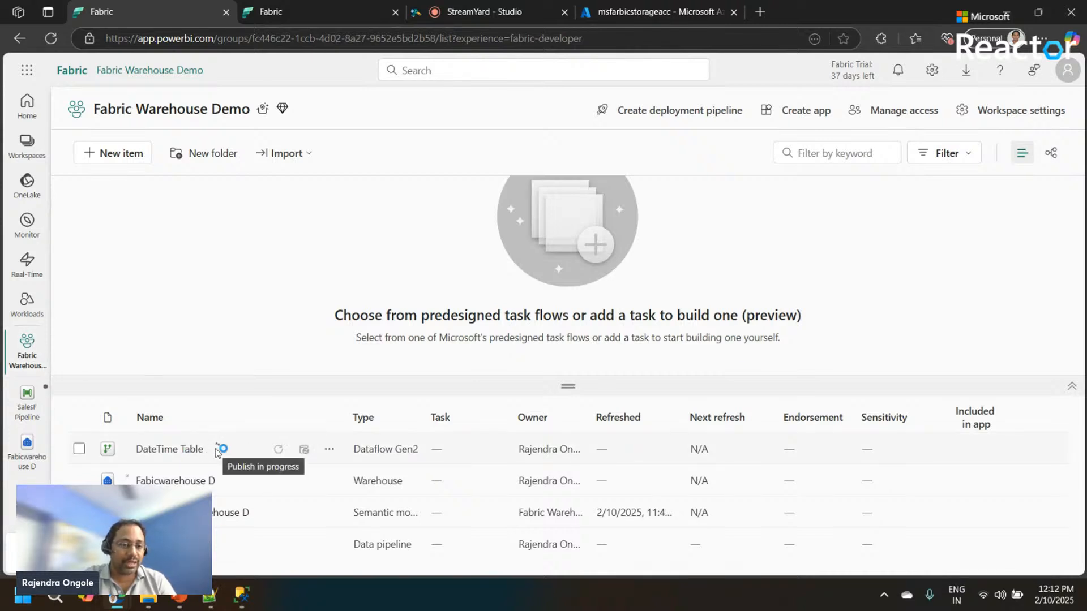
click(27, 446)
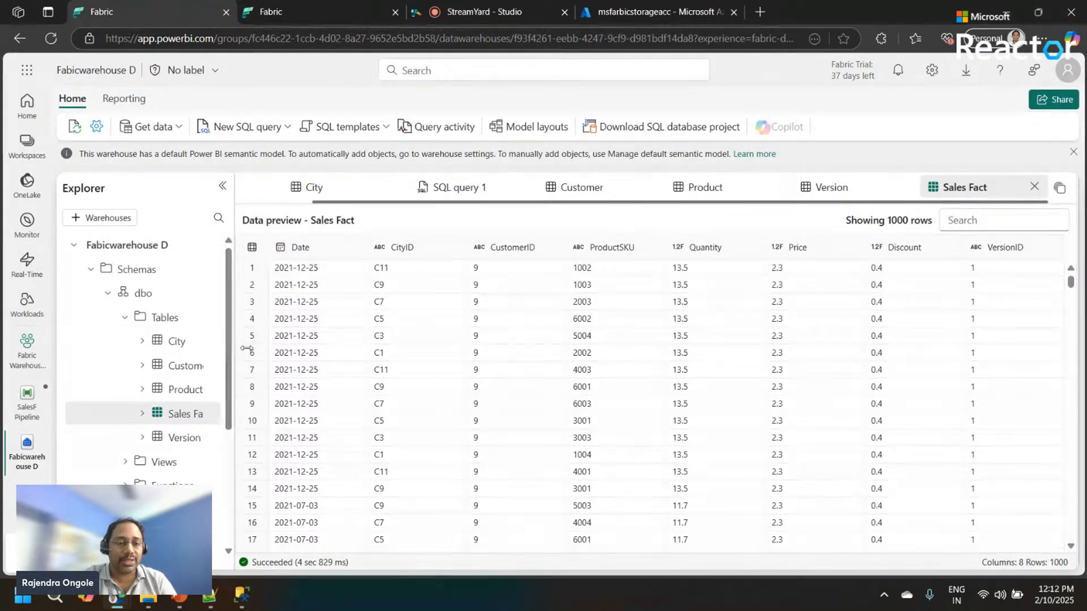
drag(226, 355, 289, 351)
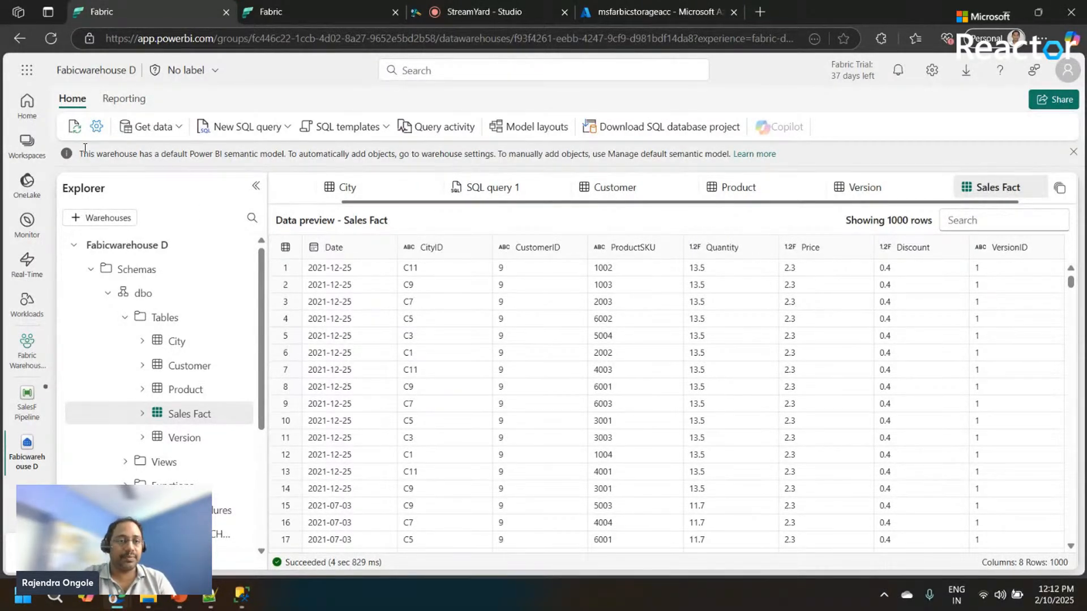
click(74, 129)
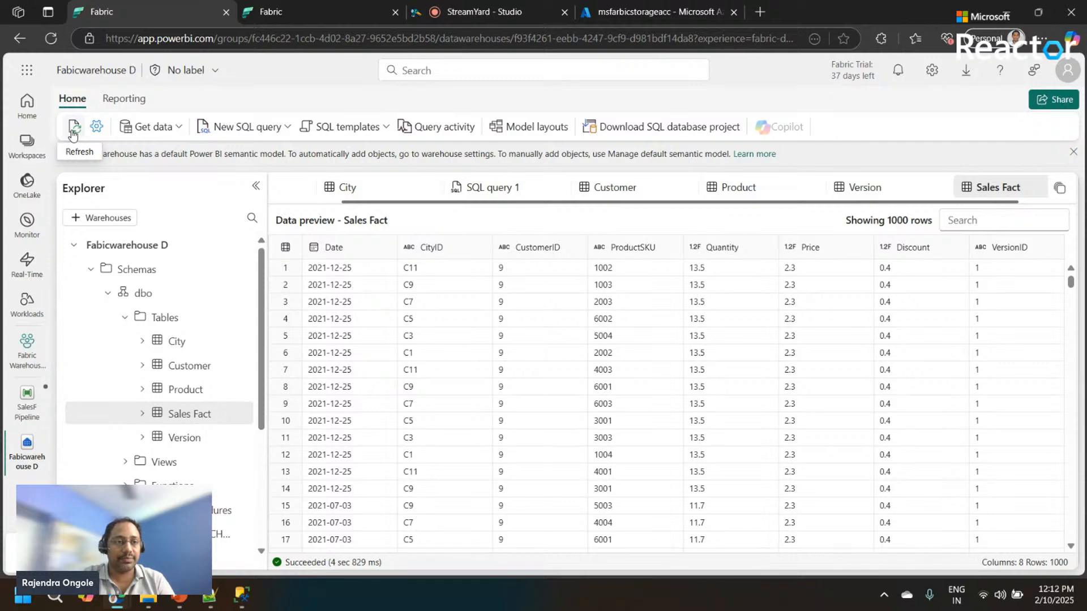
click(74, 133)
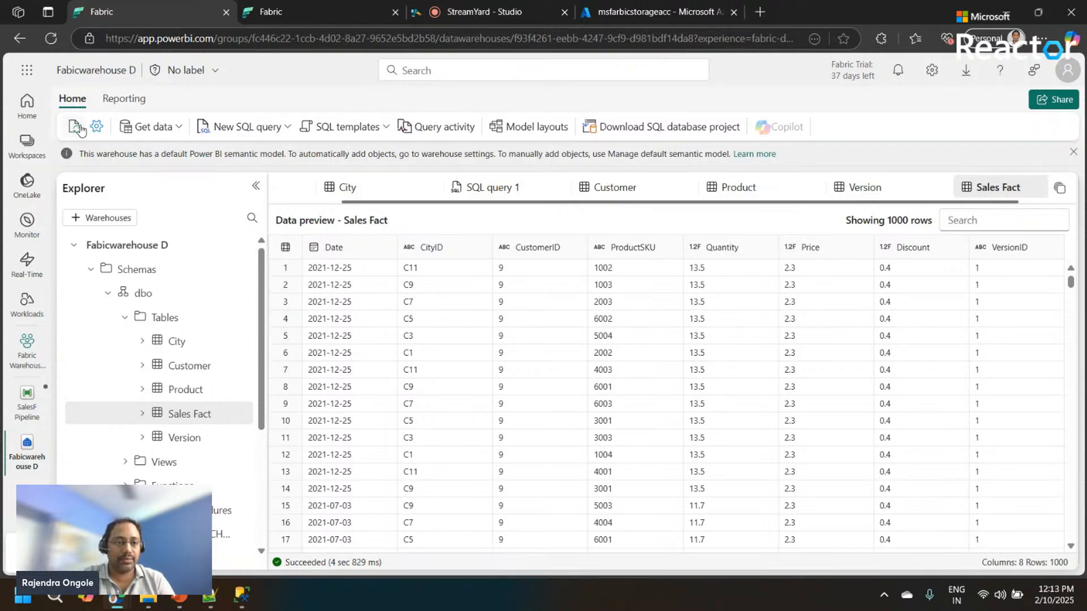
click(80, 130)
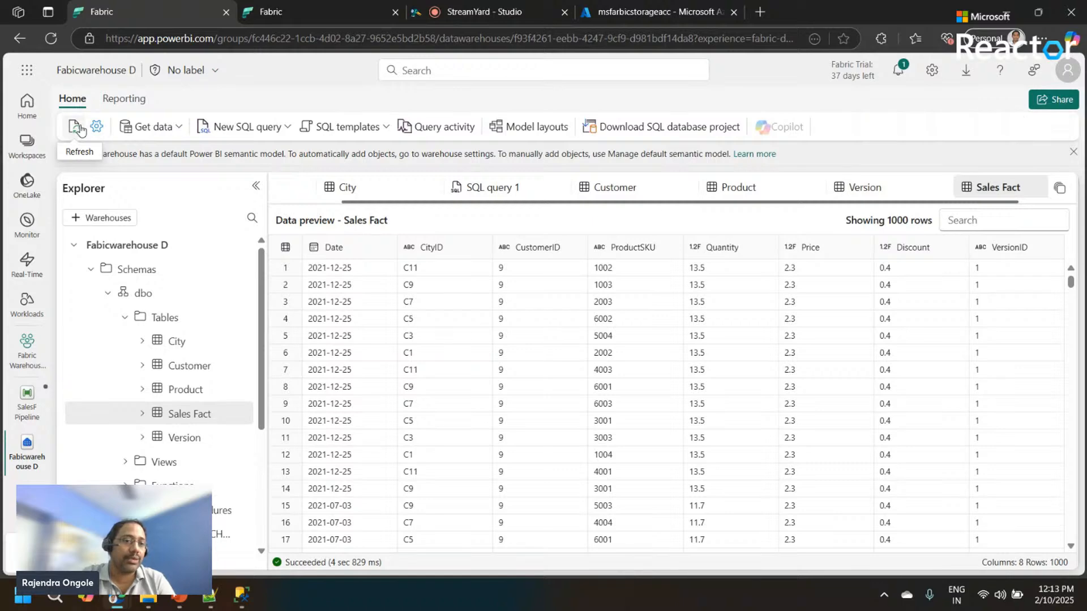
click(81, 130)
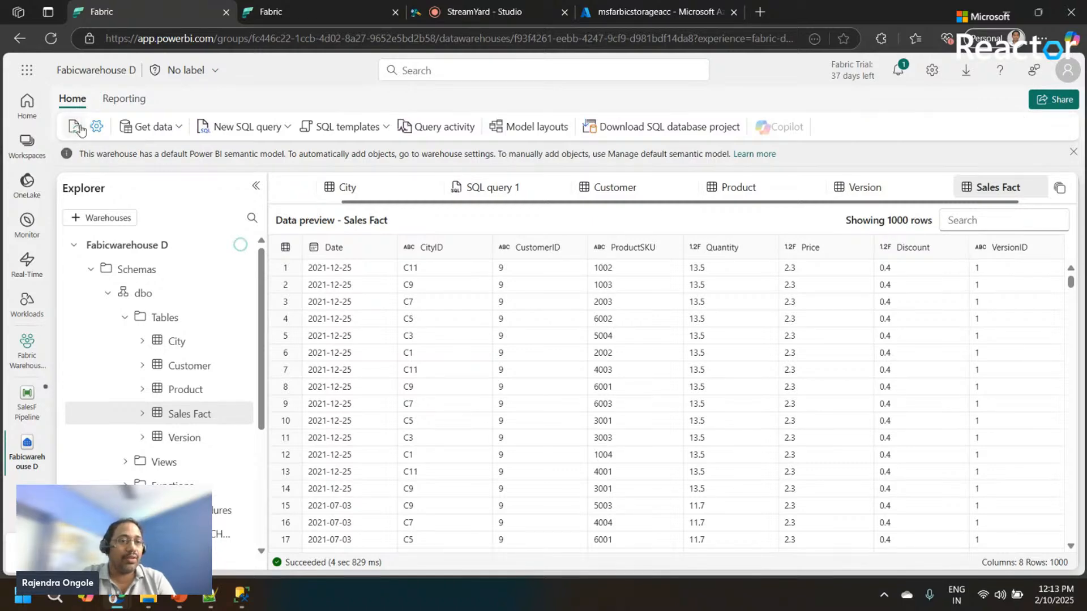
click(81, 130)
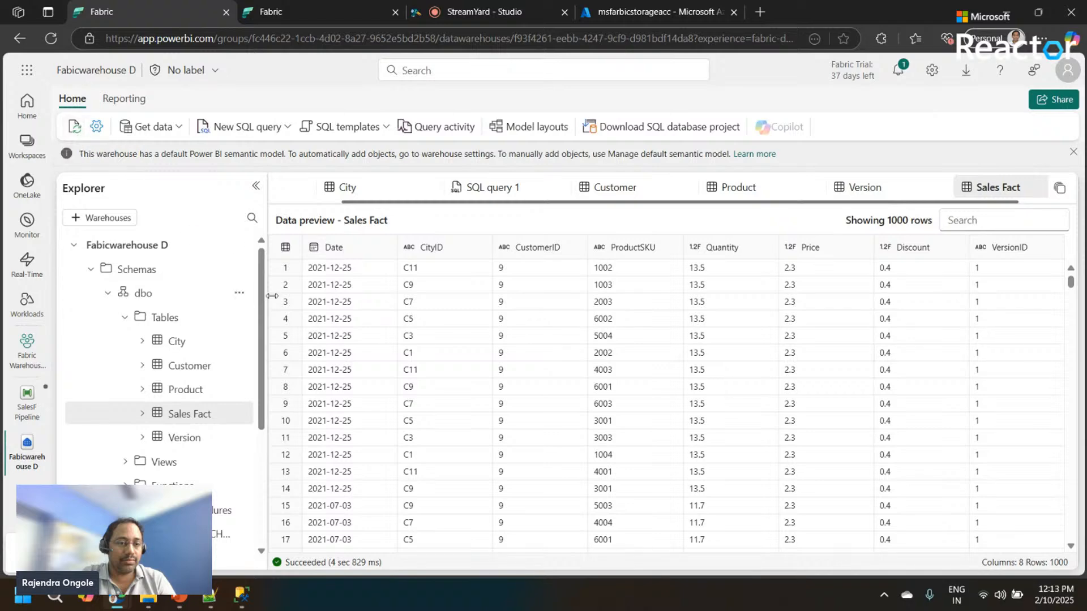
click(242, 294)
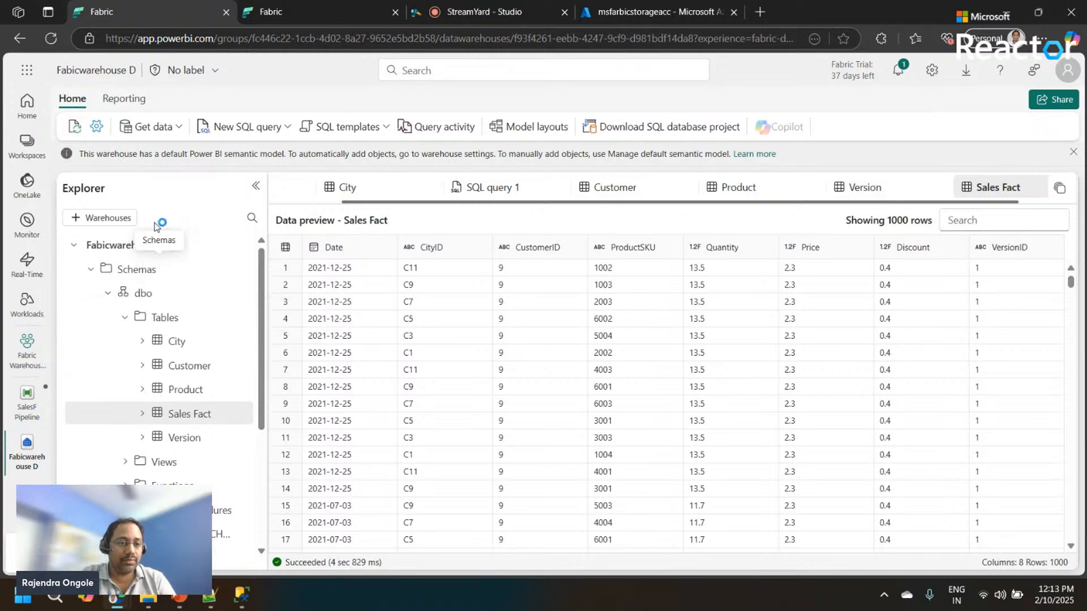
click(80, 129)
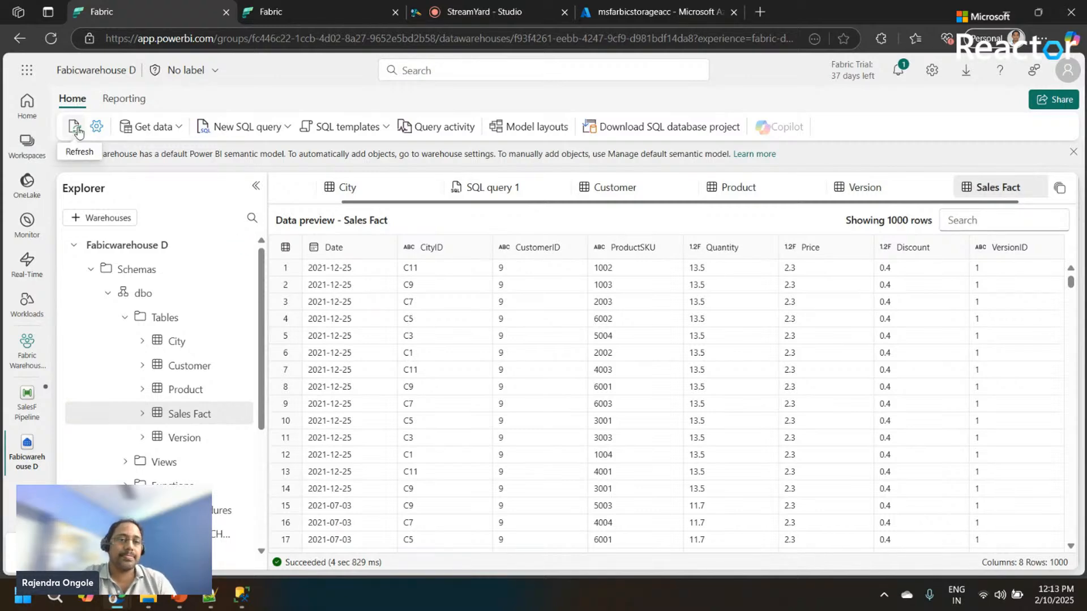
click(77, 130)
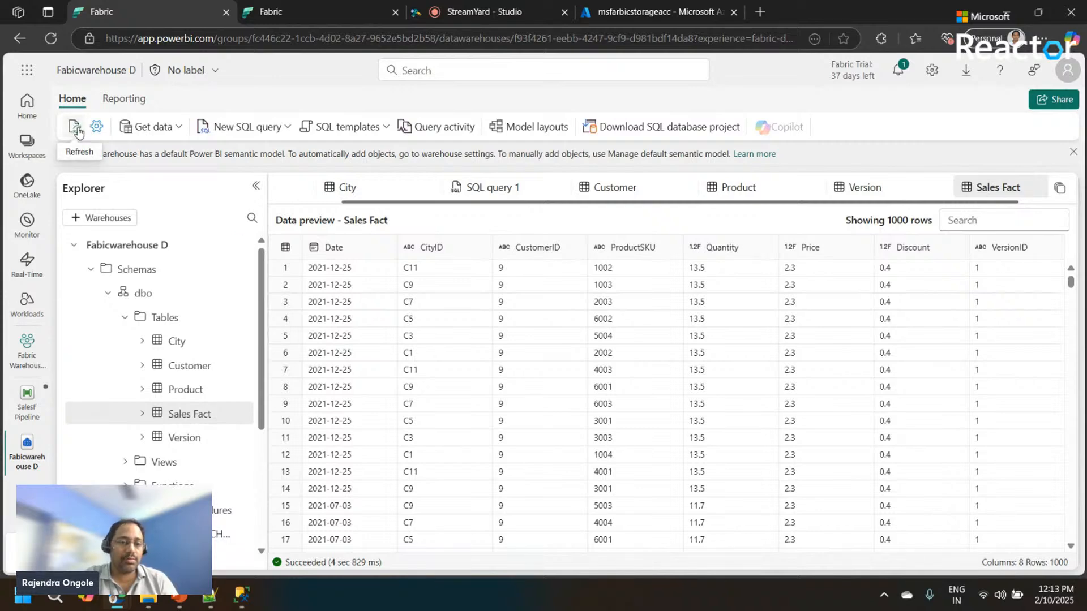
Preview the City and Customer tables, refresh the warehouse, and close the Customer, Product and Version previews
click(179, 341)
click(186, 365)
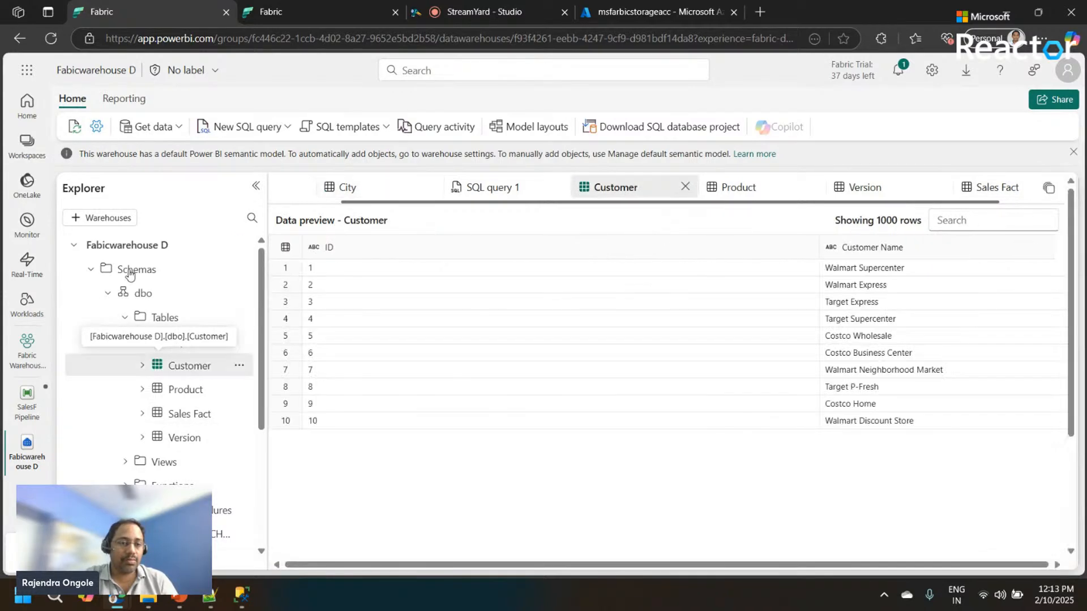
click(76, 130)
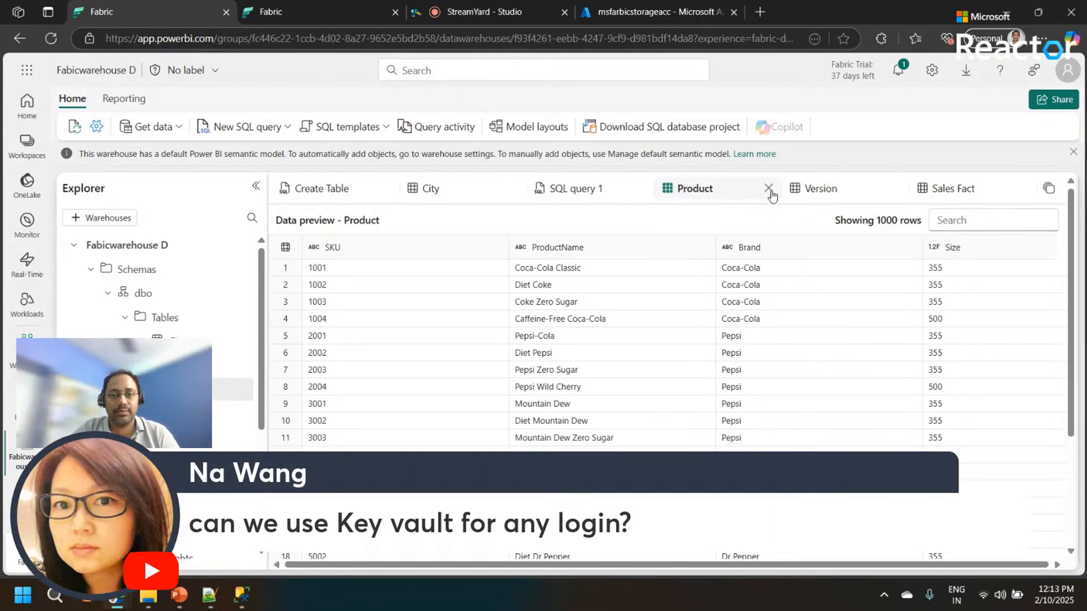
click(768, 188)
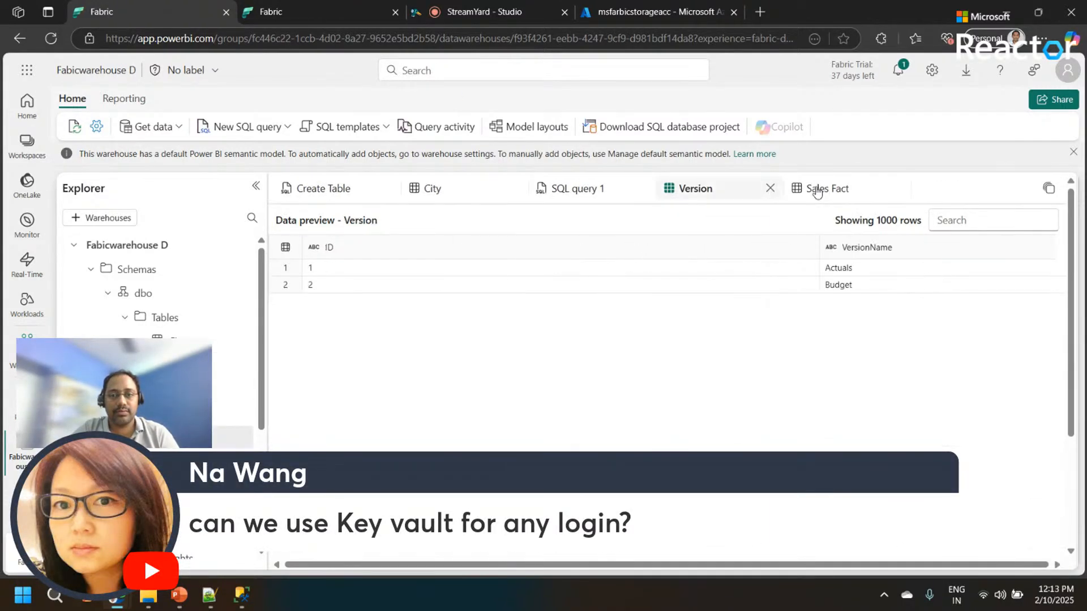
click(770, 188)
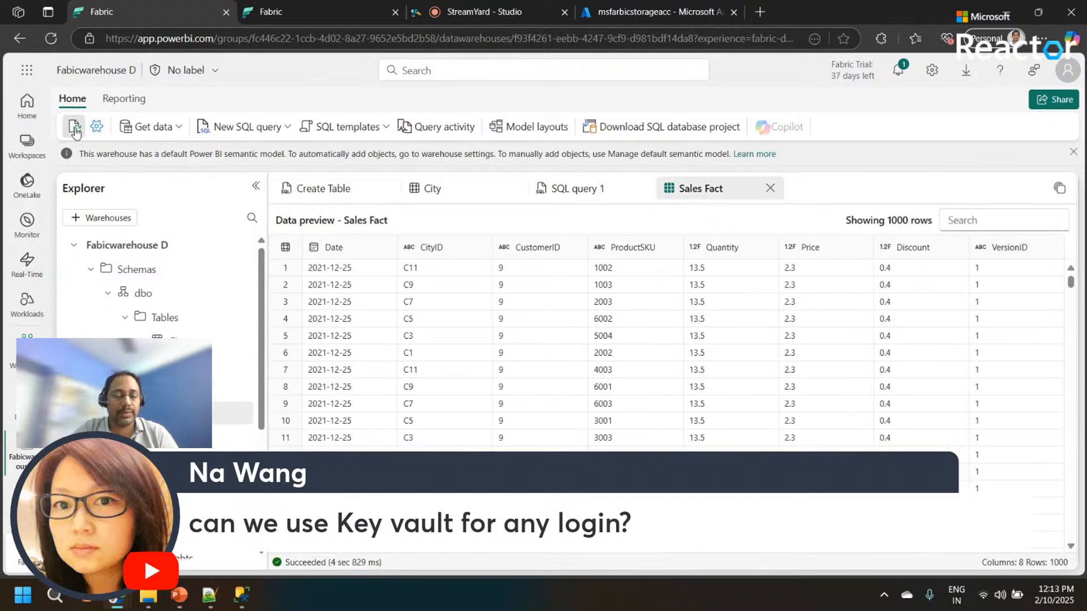
Refresh the warehouse's object list and preview the data in the Time Table
click(75, 128)
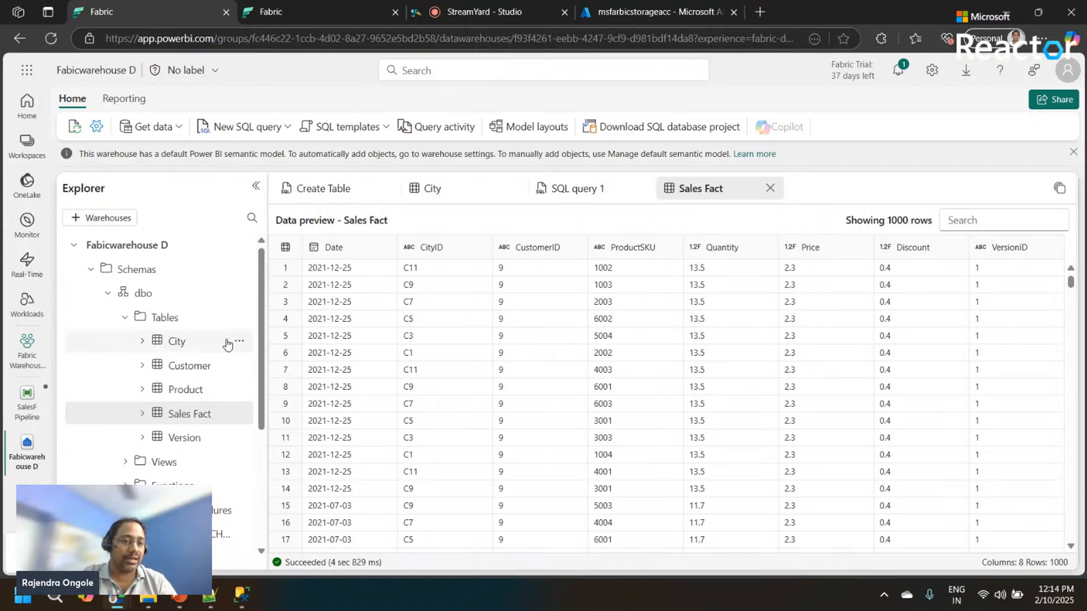
click(68, 133)
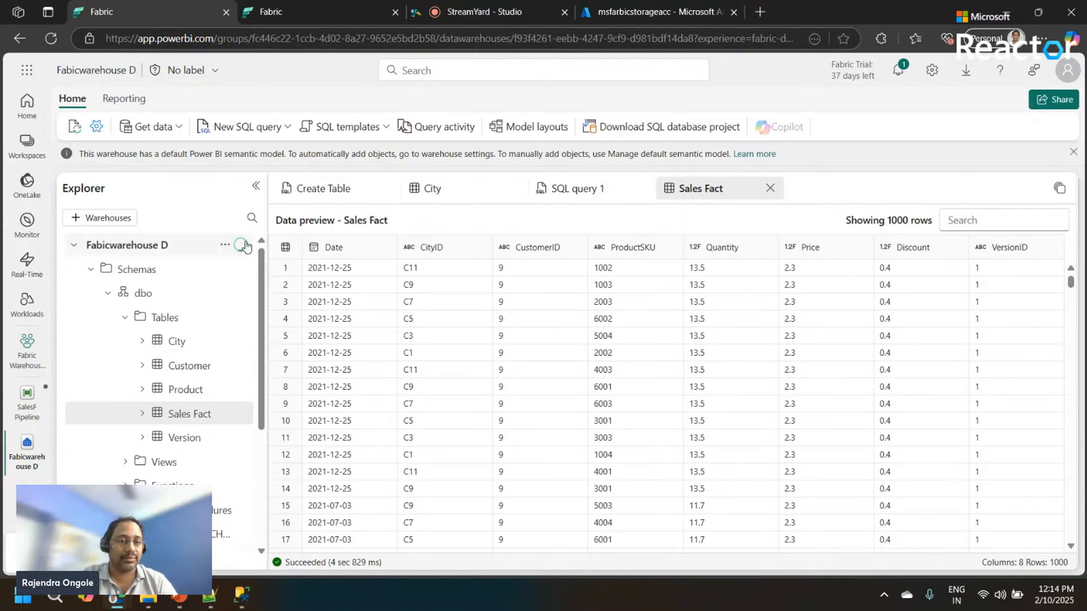
scroll(260, 292, down, 3)
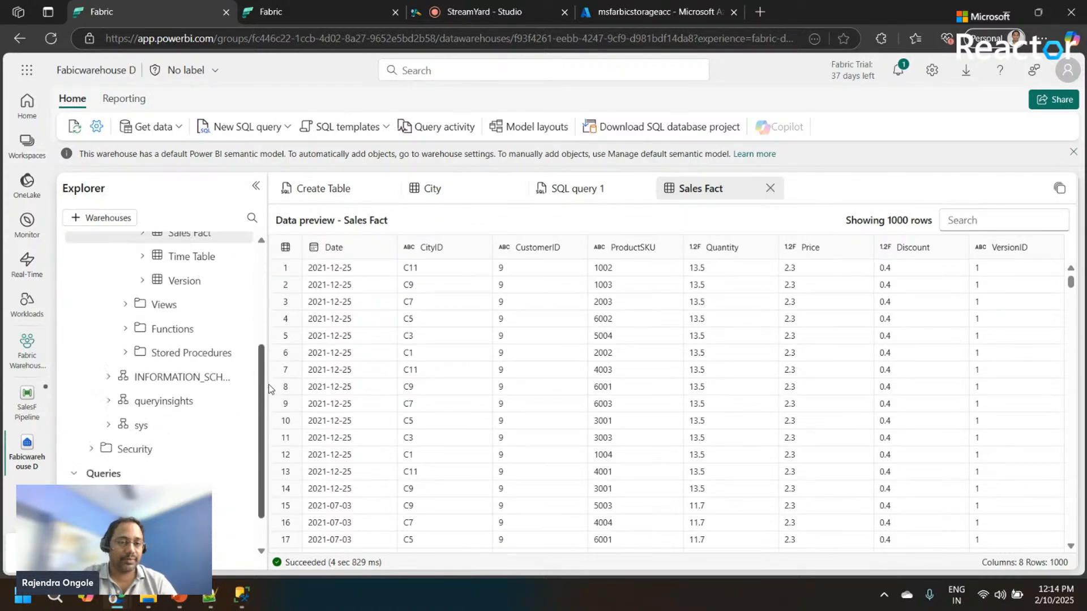
drag(262, 358, 262, 294)
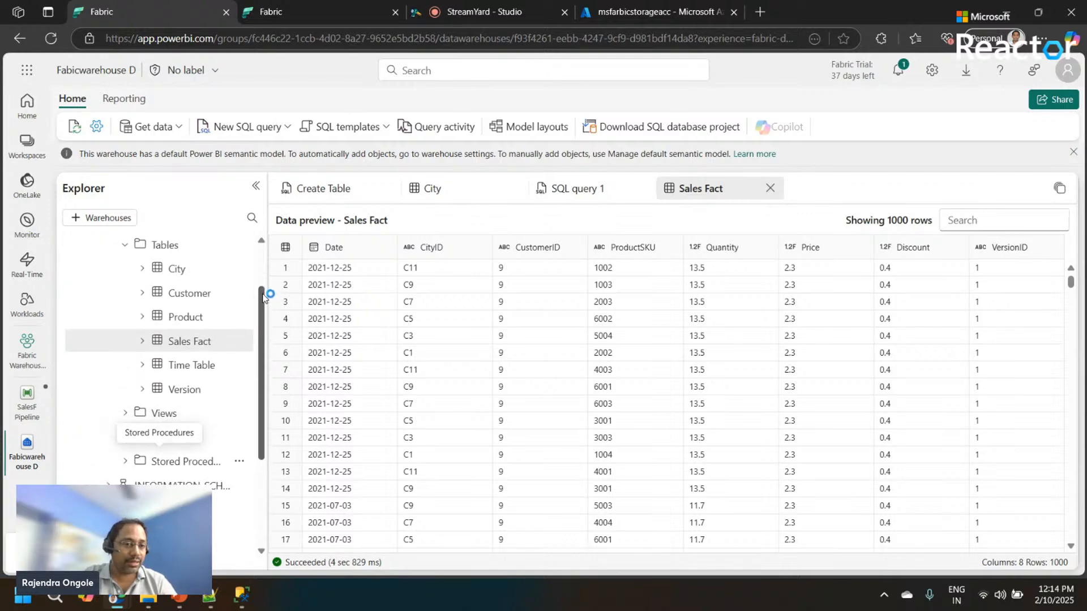
click(203, 366)
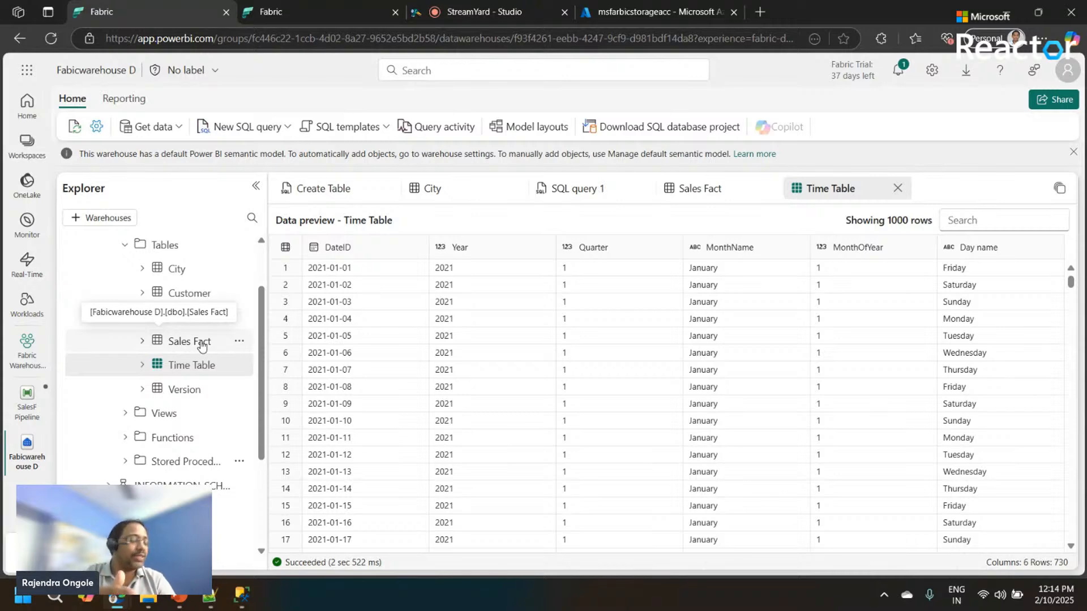
Create a new visual query and add the Product table to its canvas
click(288, 129)
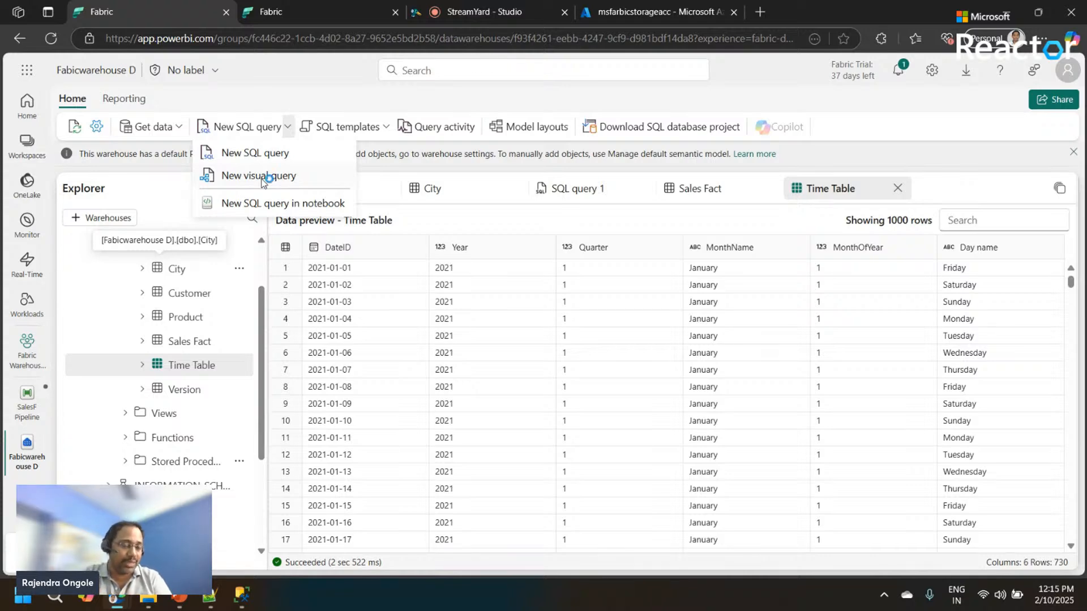
click(262, 177)
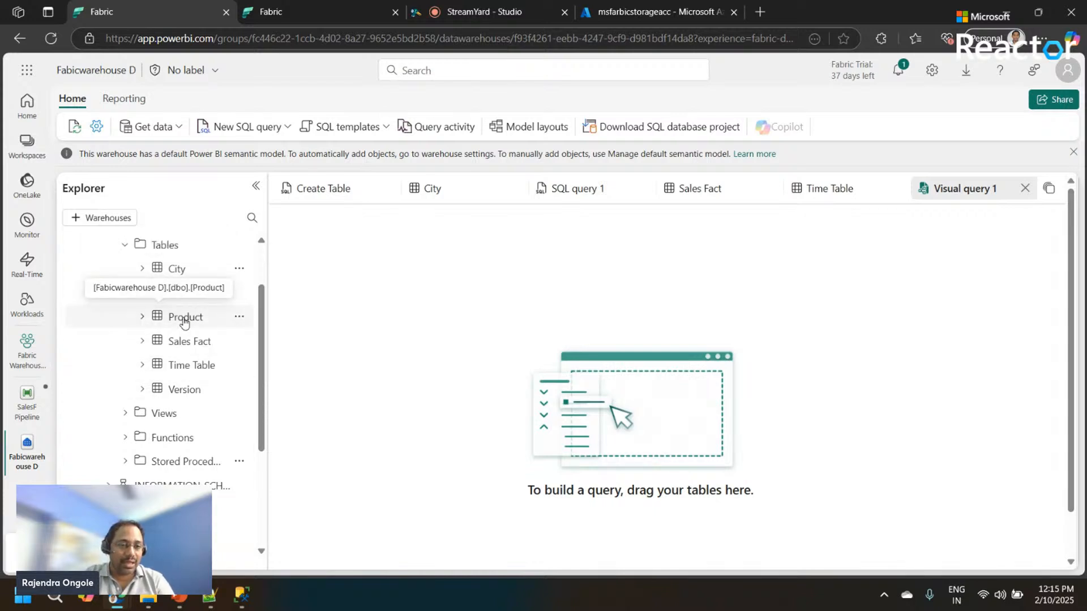
drag(184, 321, 459, 273)
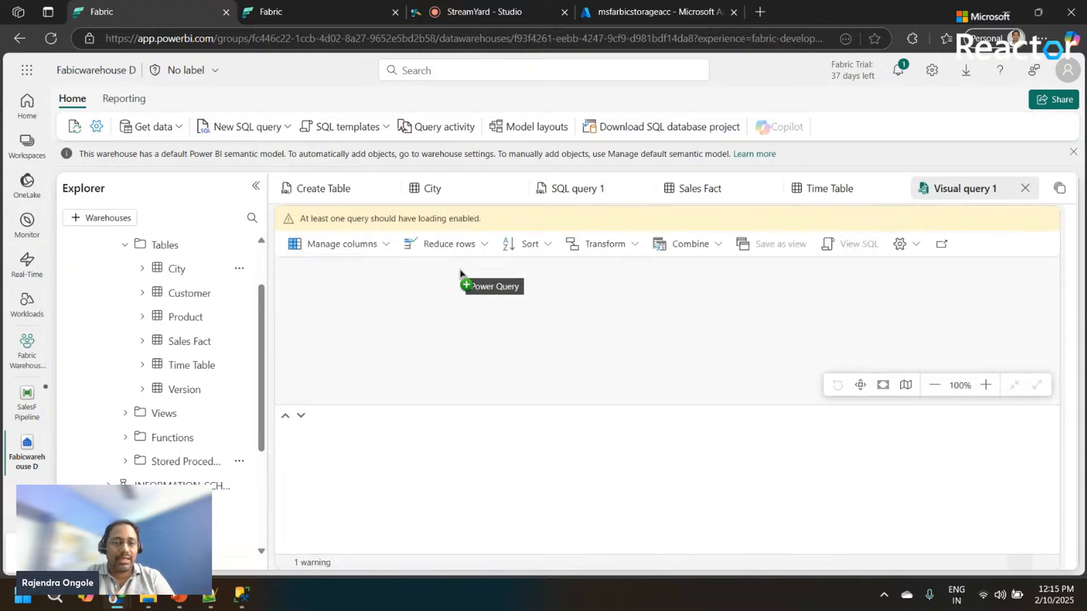
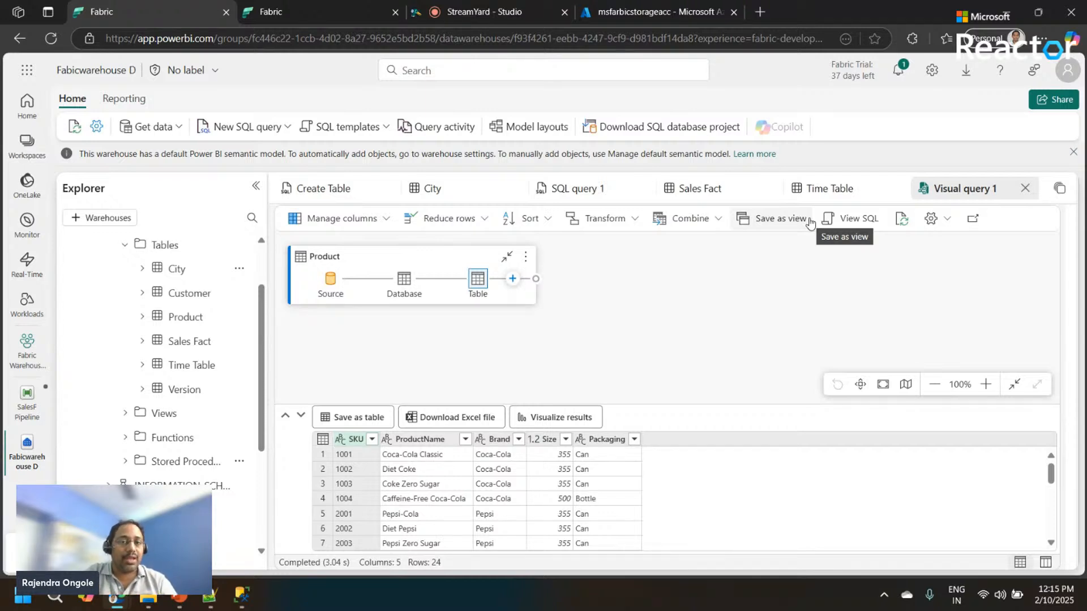
Start a new Direct Lake semantic model from the warehouse and name it Sales Report Sm
click(121, 100)
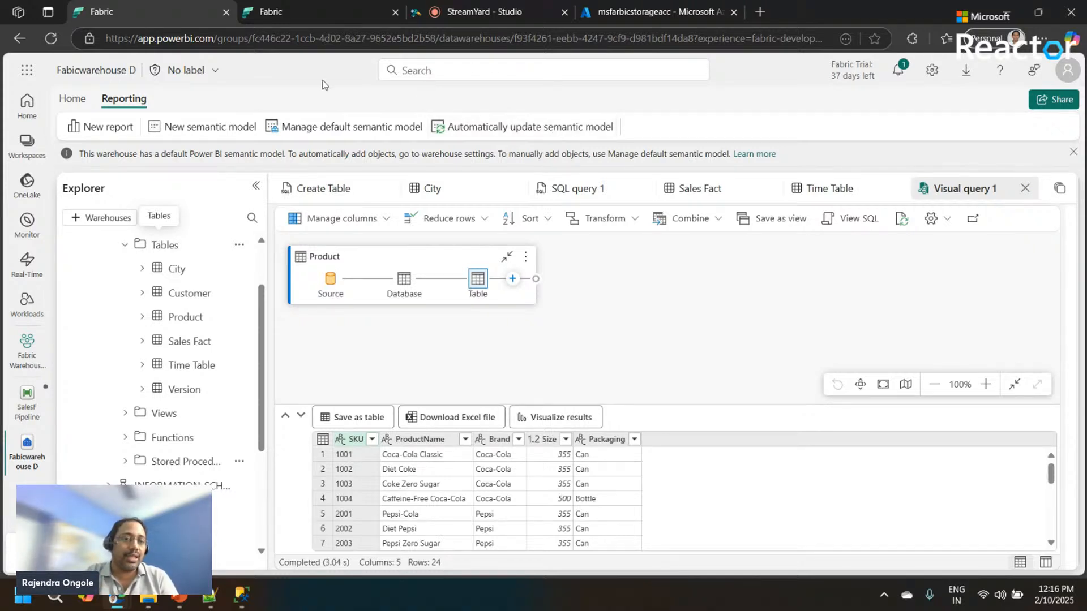
click(228, 128)
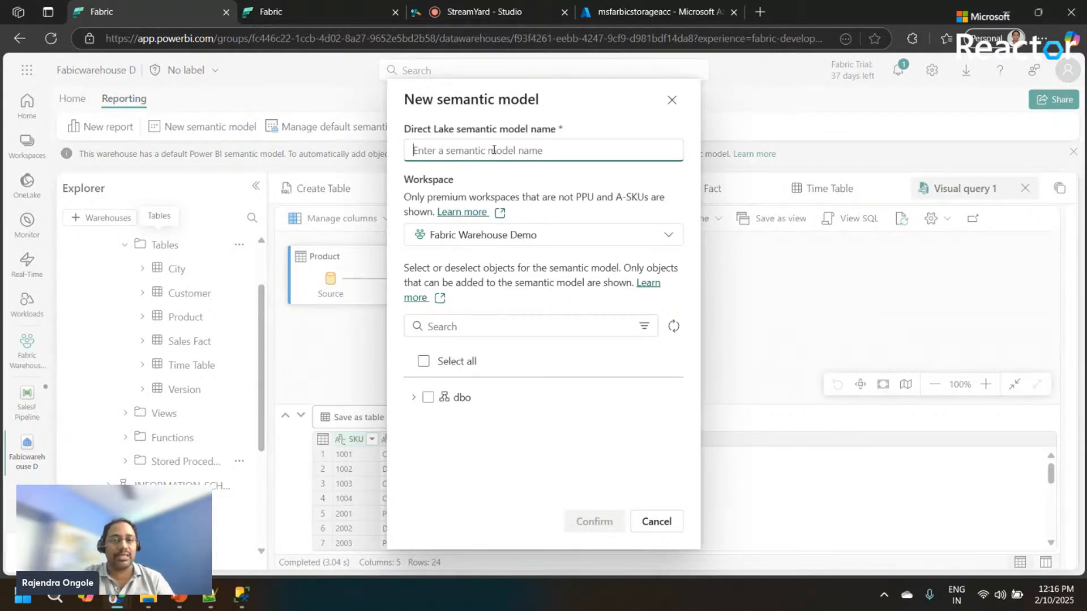
text(Sal)
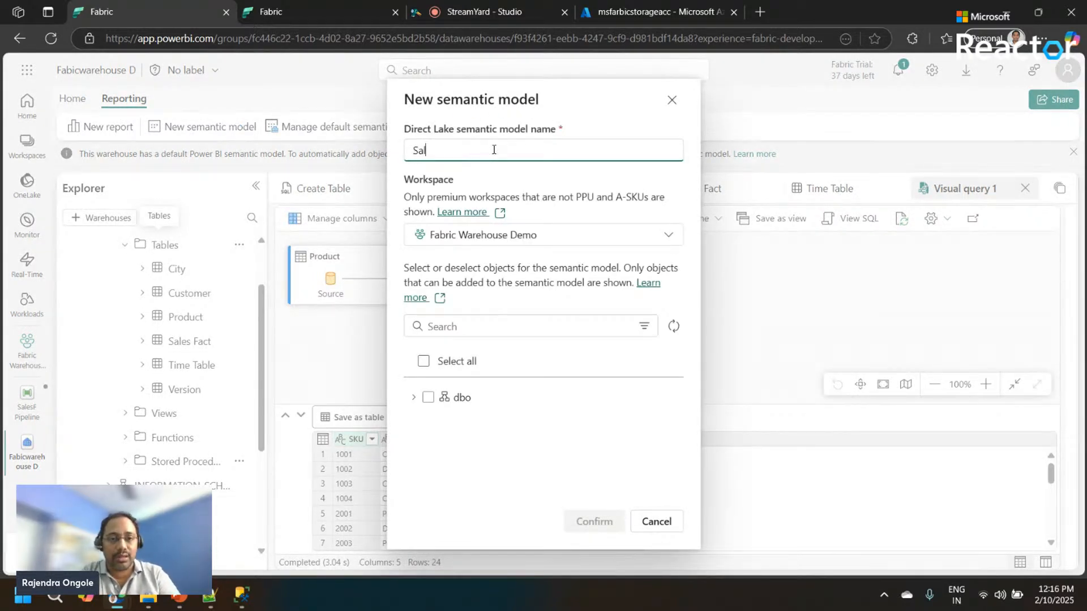
text(es Report Sm)
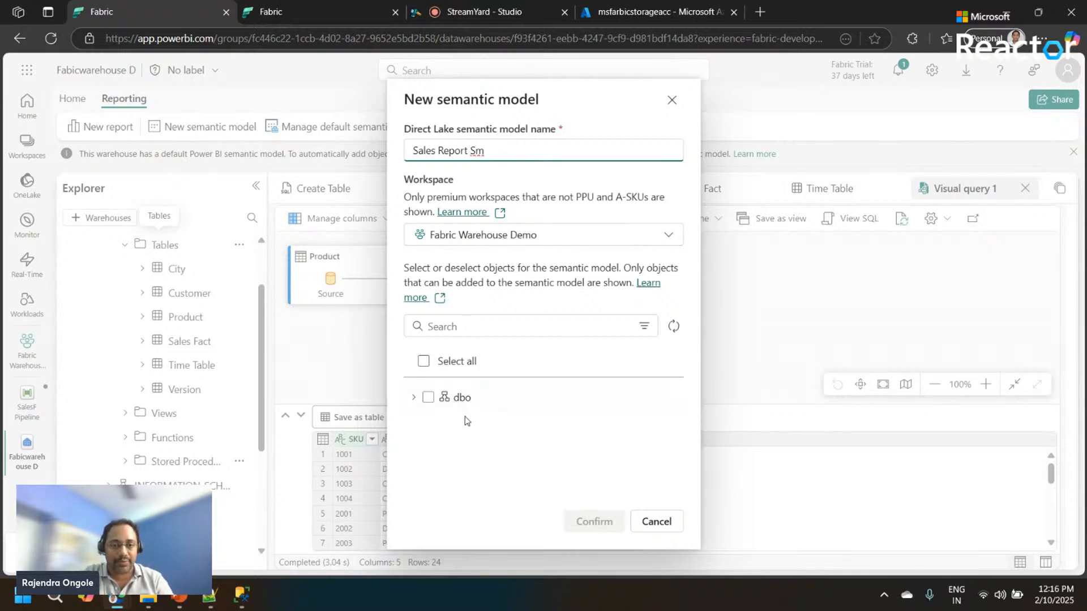
Include all tables of the dbo schema in the semantic model and confirm its creation
click(414, 398)
click(425, 425)
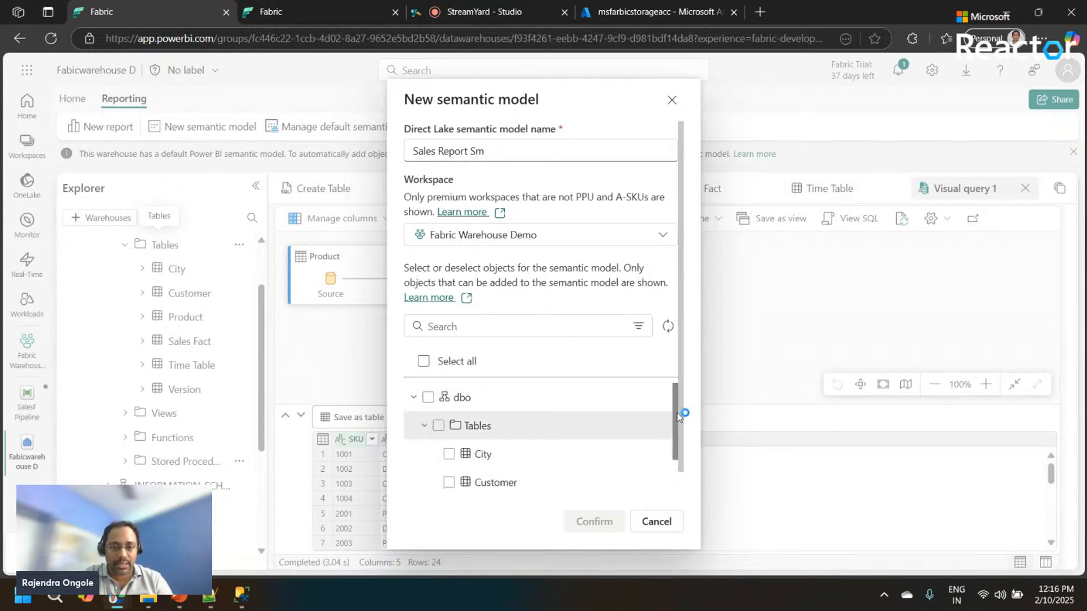
drag(676, 409, 672, 430)
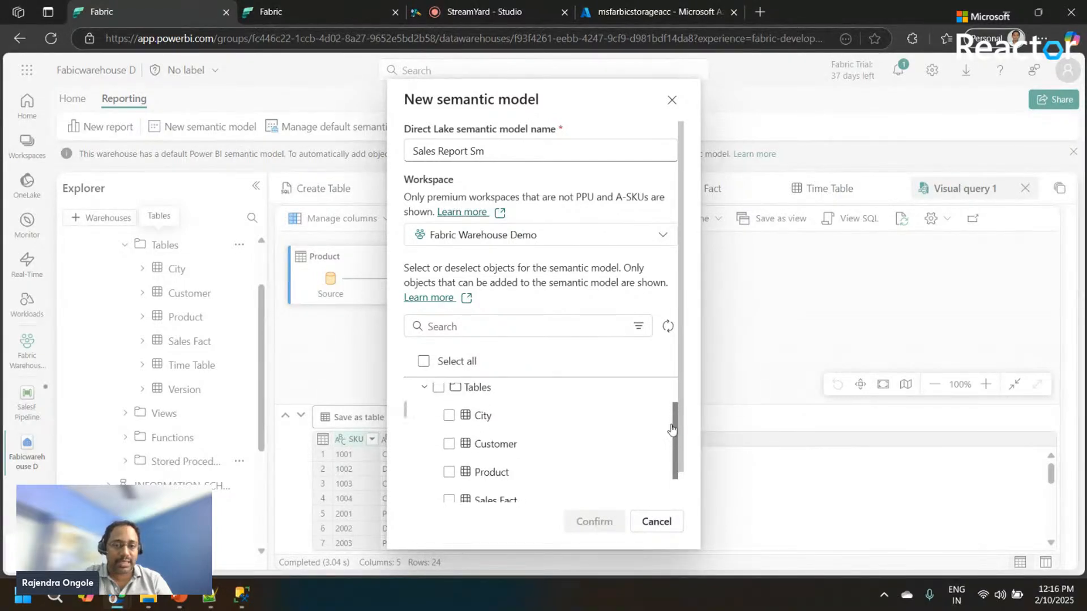
click(438, 387)
drag(675, 420, 682, 488)
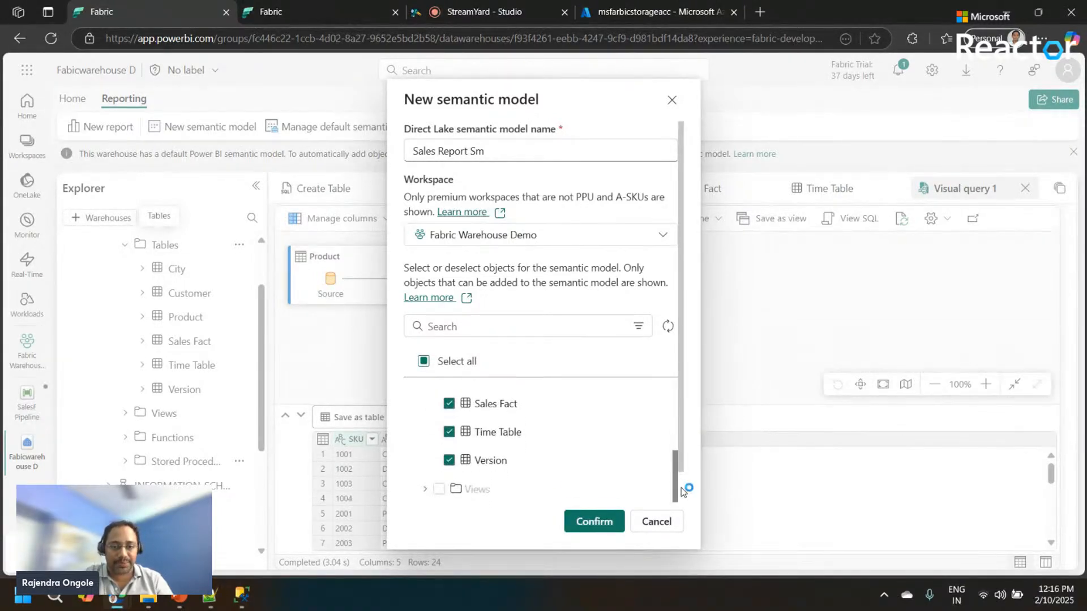
click(596, 534)
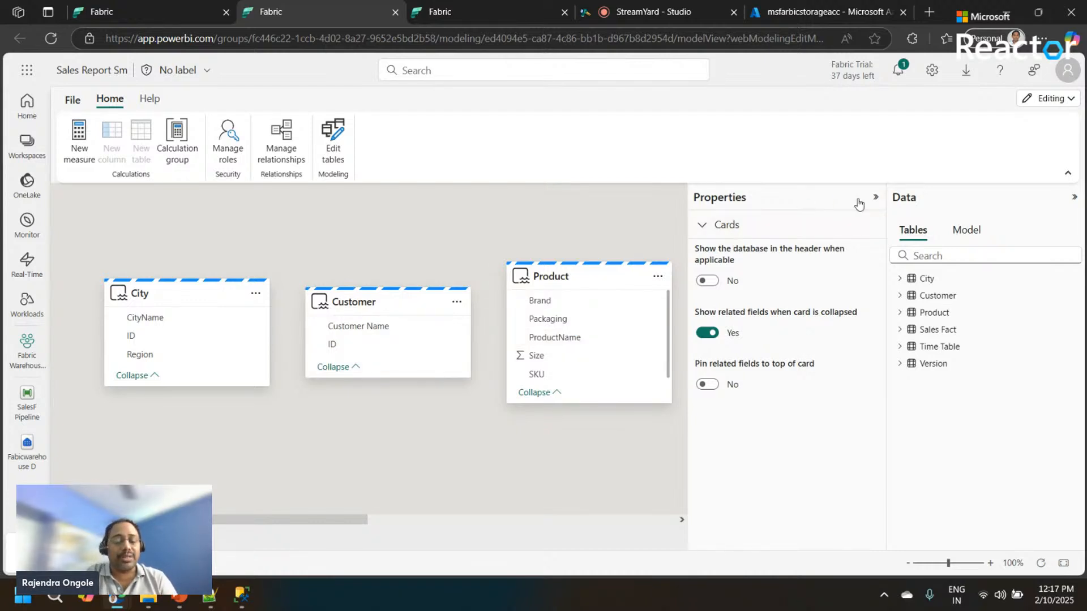
Collapse the Properties pane and move the Sales Fact card closer to the Product card in the model diagram
click(876, 200)
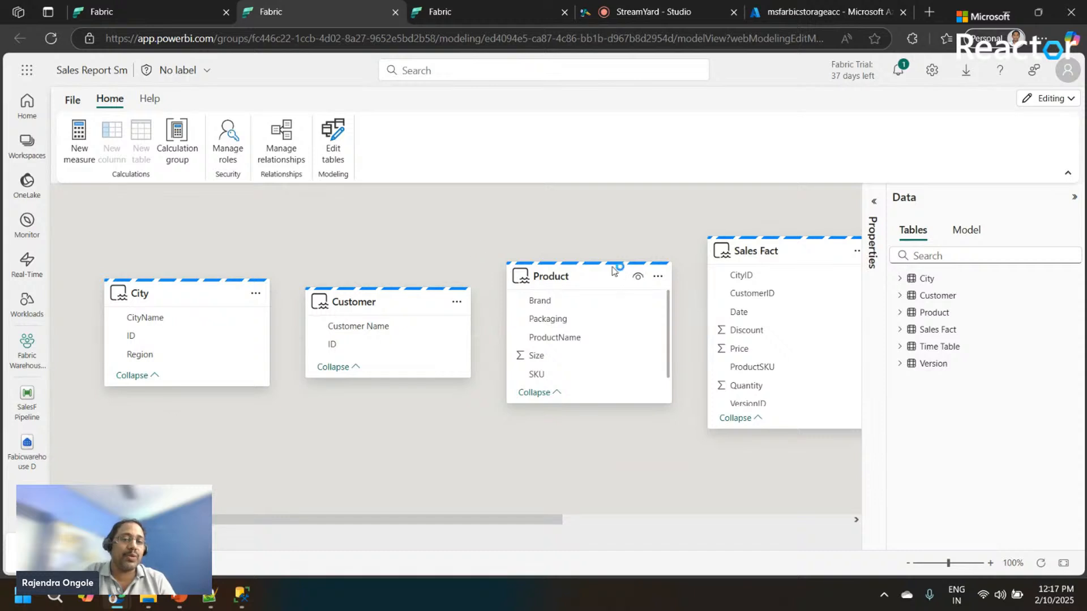
drag(760, 251, 710, 250)
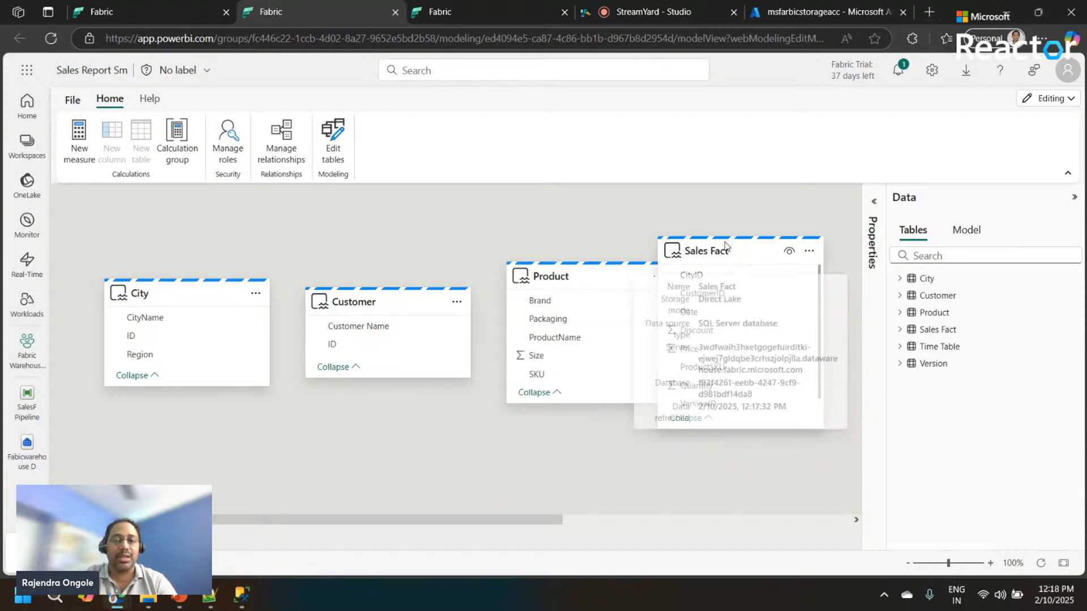
mouse_move(723, 247)
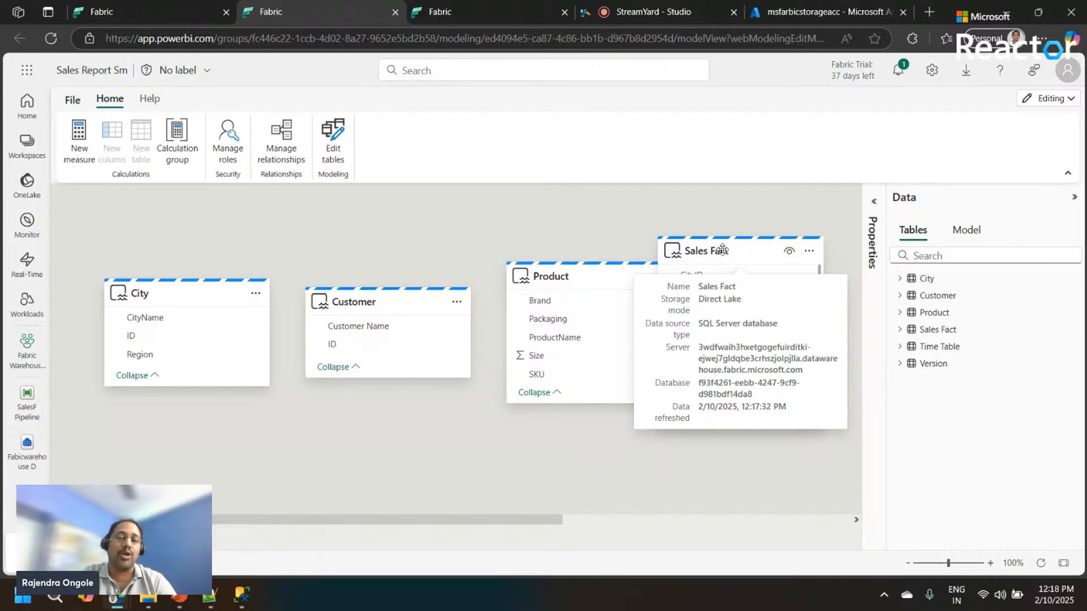
Move the Sales Fact card clear of the Product card and collapse the Data pane to widen the model diagram
drag(723, 250, 765, 249)
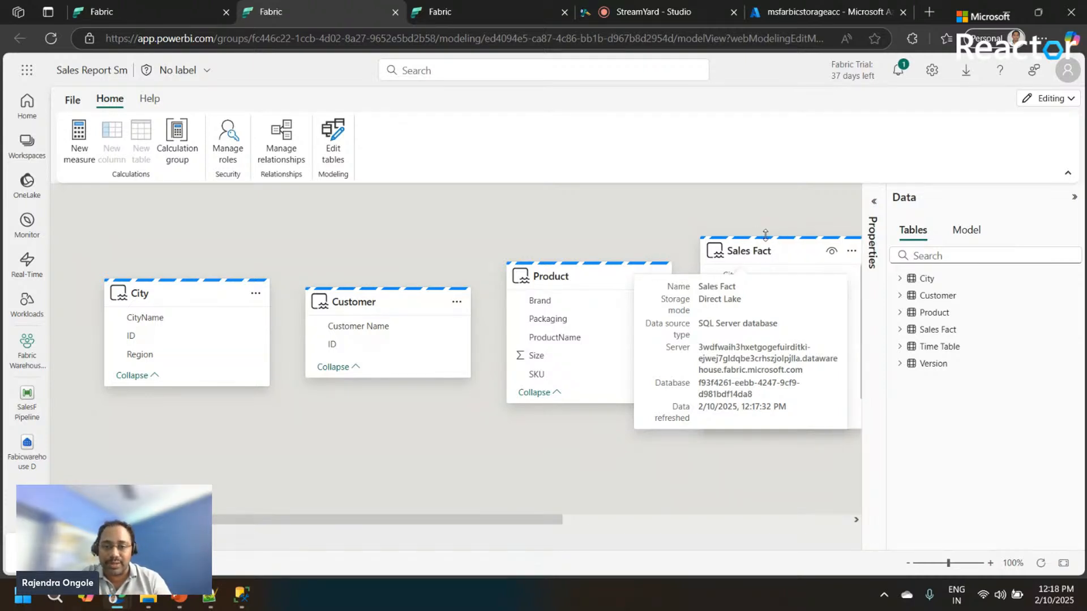
click(1074, 197)
scroll(851, 296, right, 2)
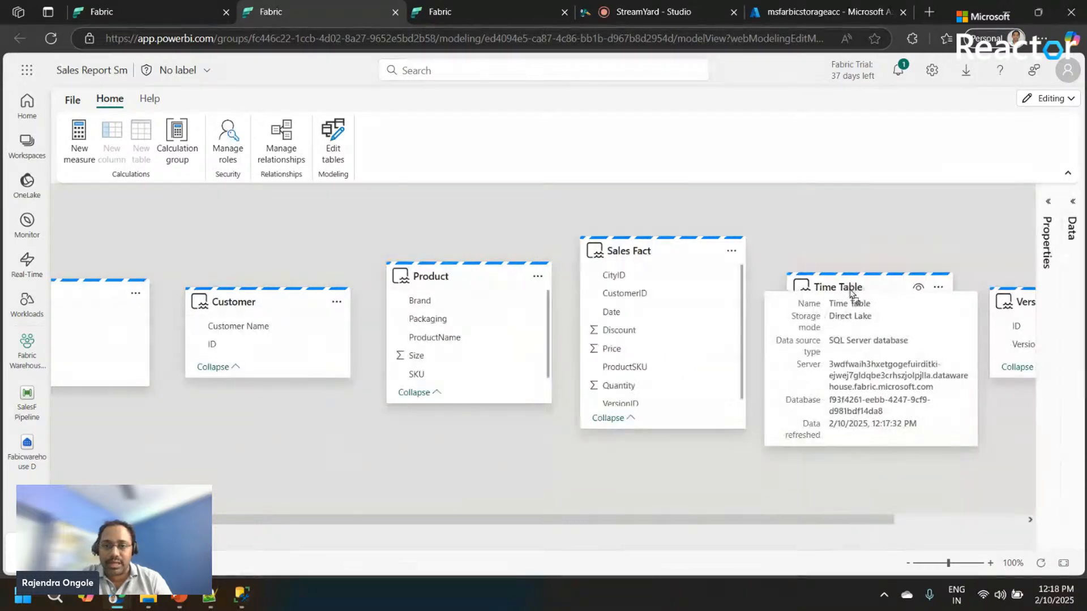
Create an active many-to-one relationship from Sales Fact Date to Time Table DateID with single cross-filter direction
drag(626, 314, 825, 315)
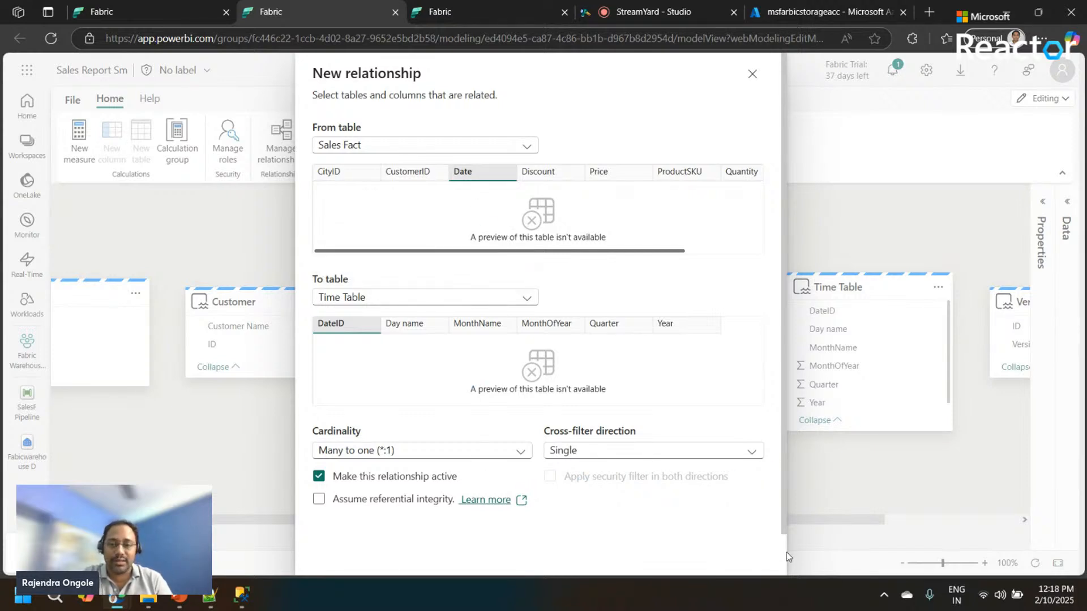
scroll(511, 443, down, 1)
click(455, 407)
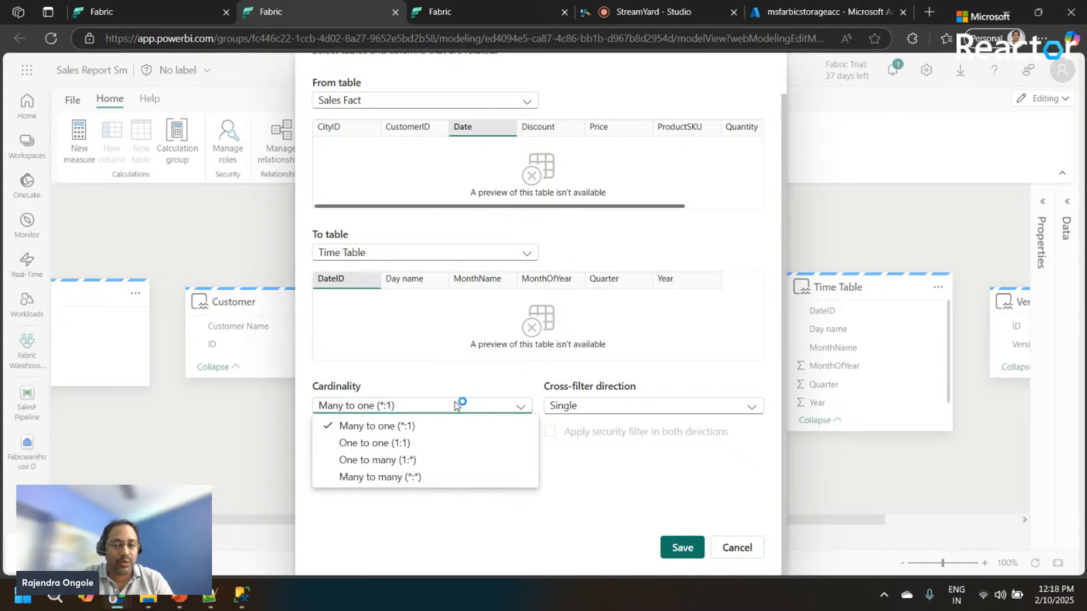
click(692, 559)
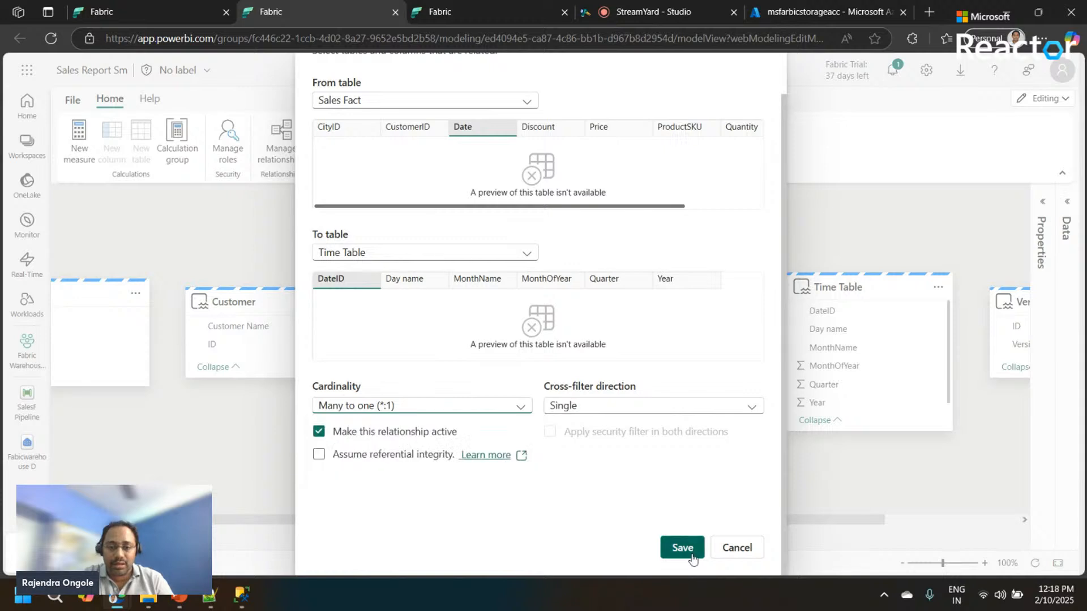
click(692, 553)
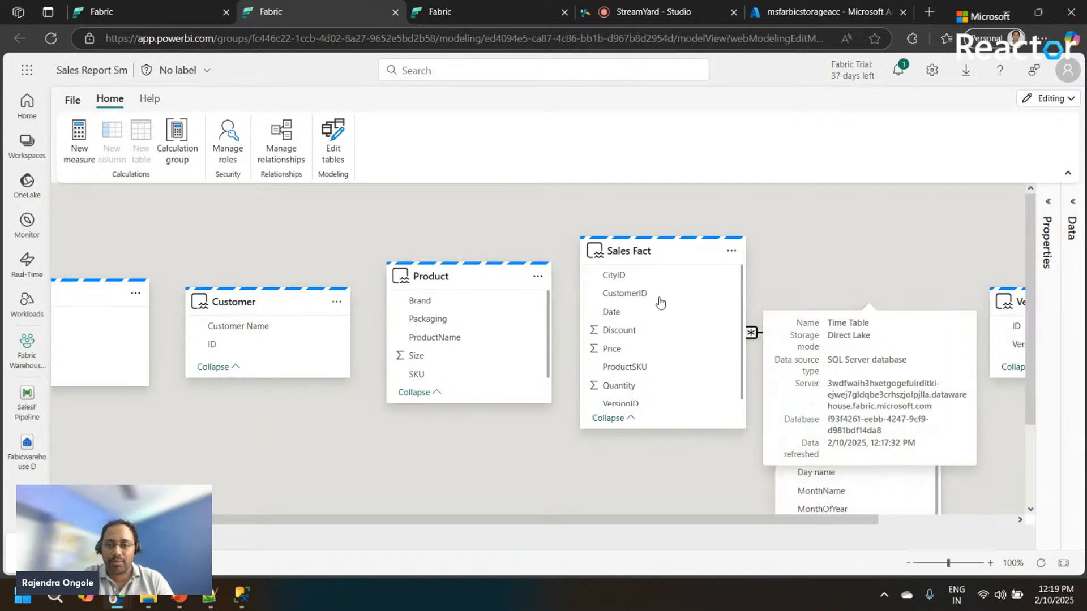
Shift the Sales Fact card away from Product and create an active many-to-one relationship from Product SKU to Sales Fact ProductSKU
drag(626, 254, 664, 253)
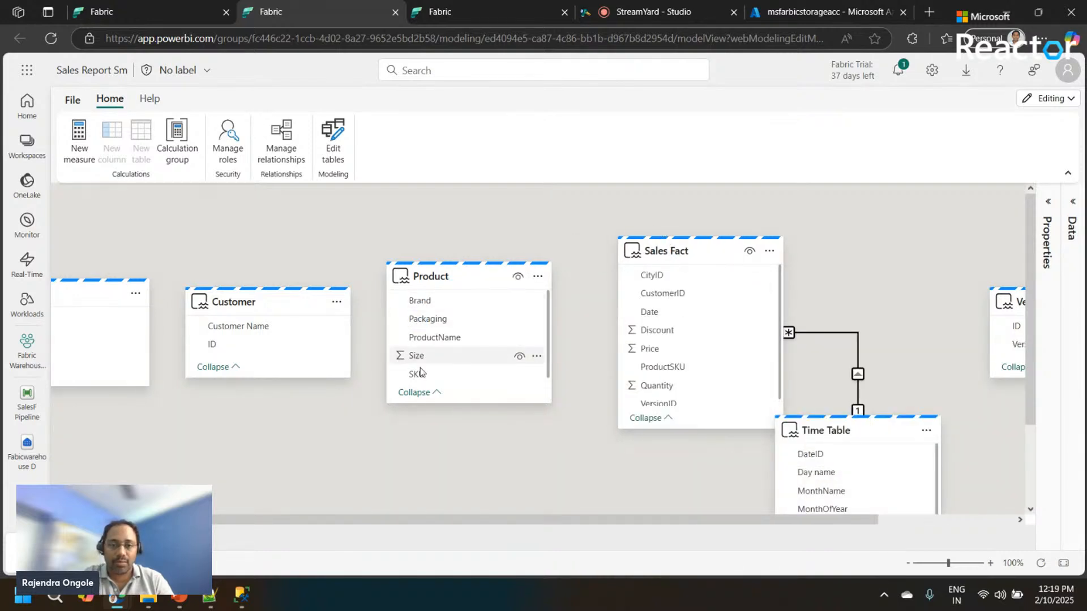
drag(420, 371, 655, 368)
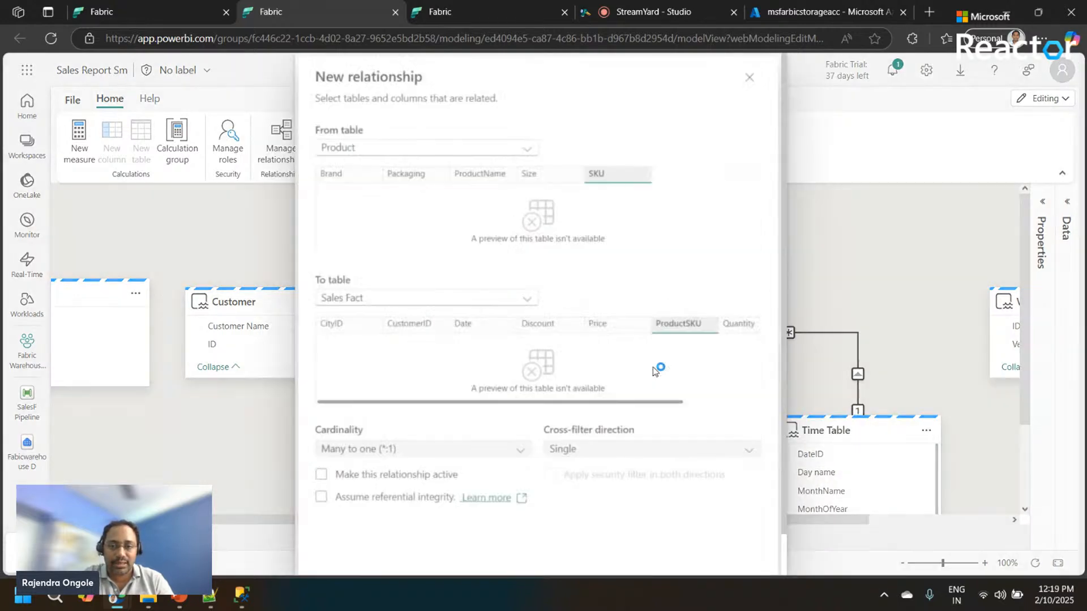
scroll(776, 553, down, 1)
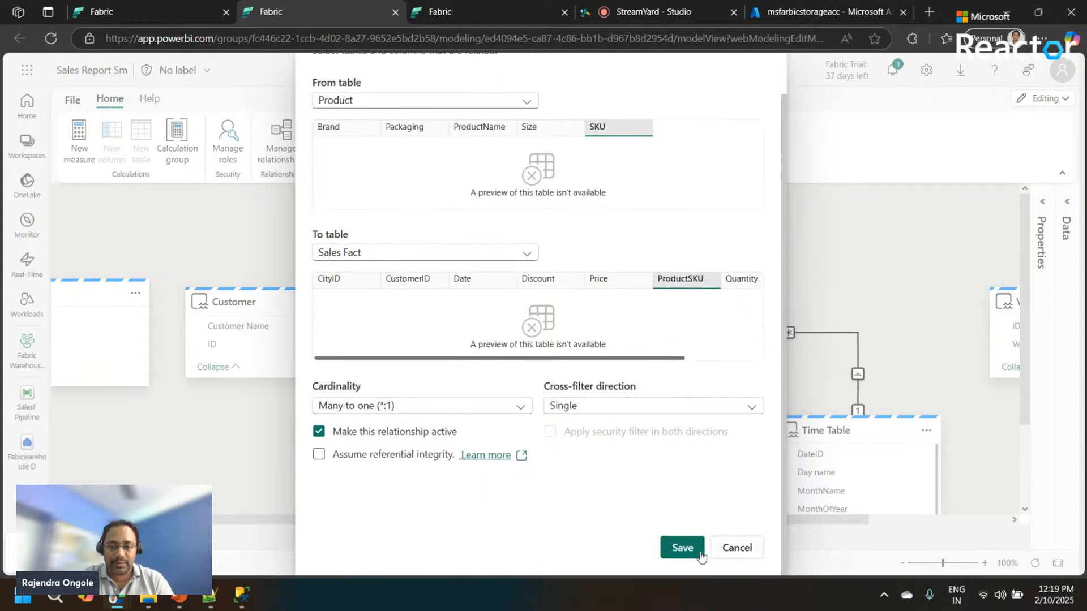
click(682, 548)
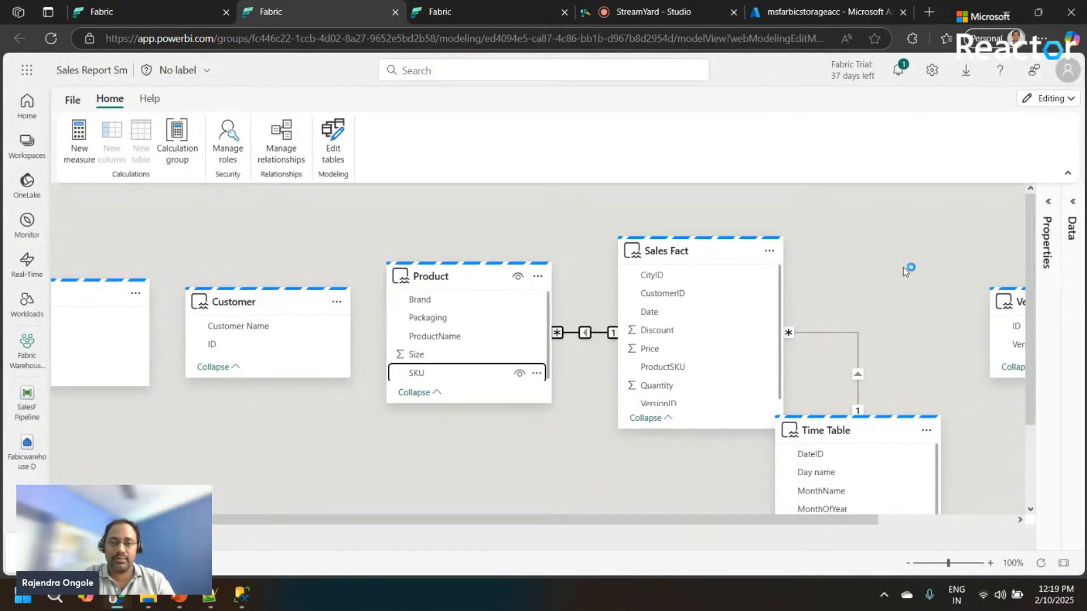
Reposition the Version and Sales Fact cards and create an active many-to-one relationship from Sales Fact VersionID to Version ID
drag(1004, 302, 852, 261)
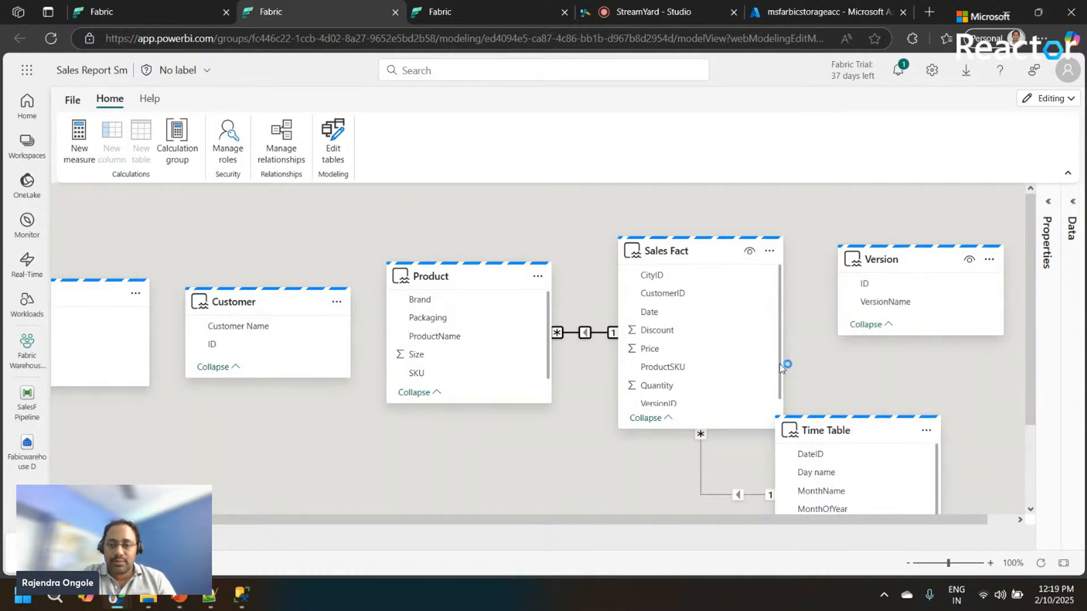
drag(665, 251, 617, 363)
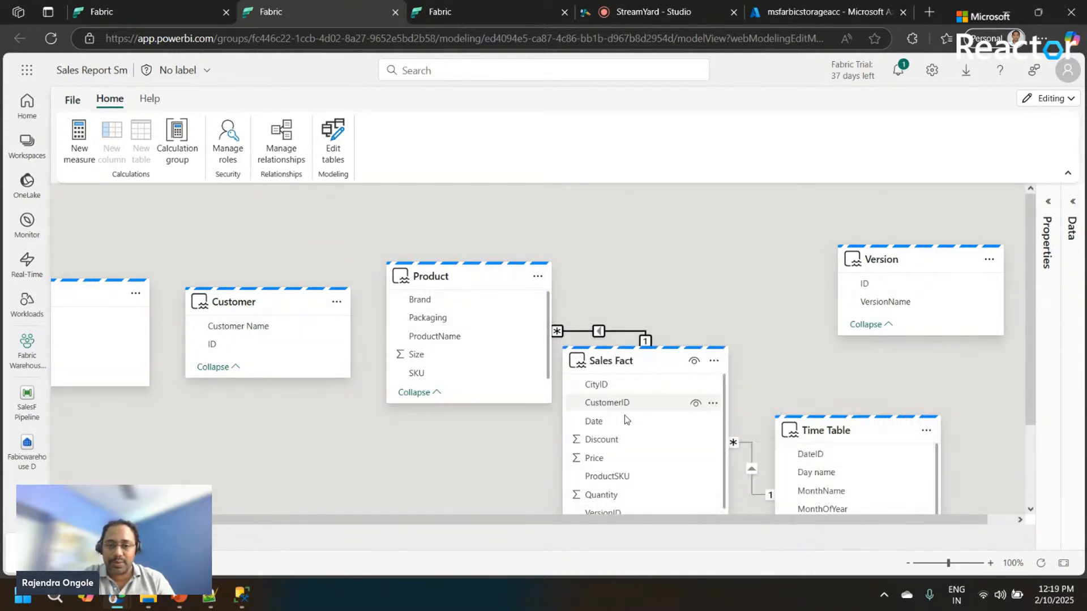
drag(619, 508, 846, 327)
scroll(783, 549, down, 1)
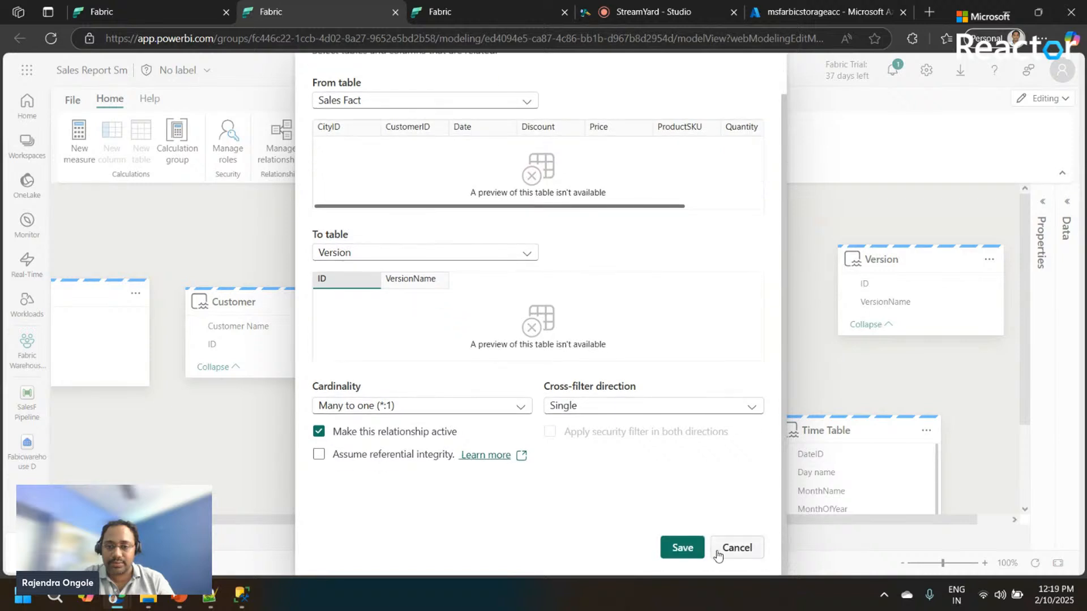
click(684, 547)
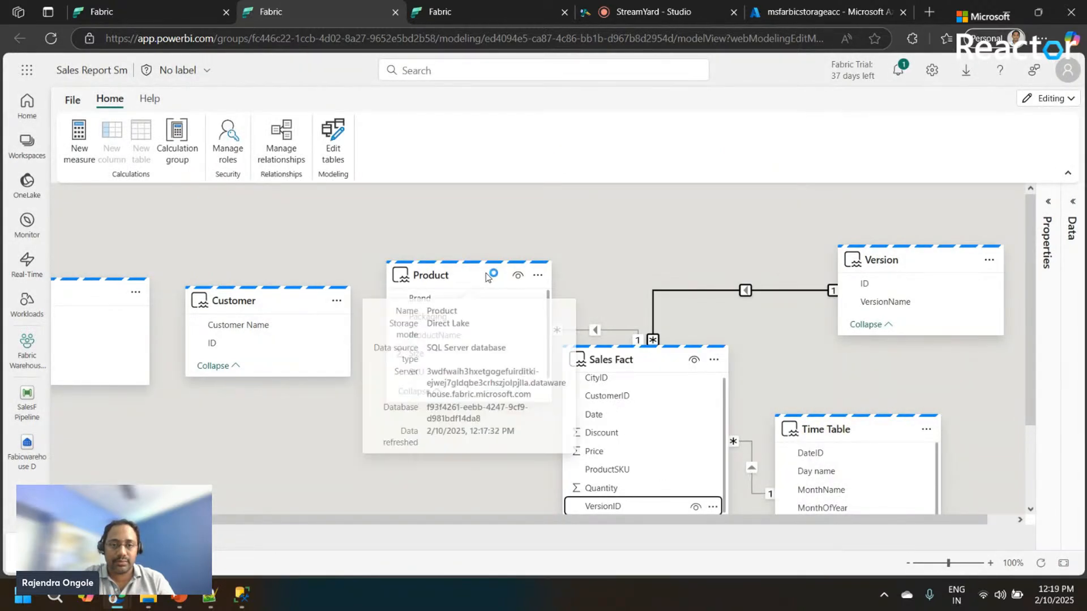
Rearrange the Product and Customer cards and create an active many-to-one relationship from Sales Fact CustomerID to Customer ID
drag(487, 277, 389, 444)
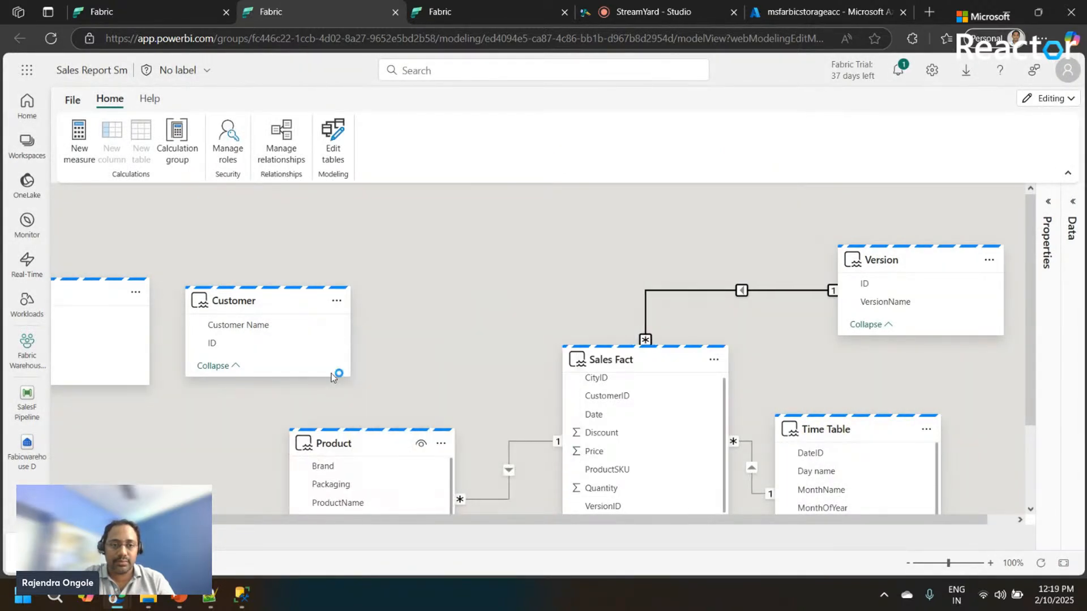
drag(252, 299, 453, 248)
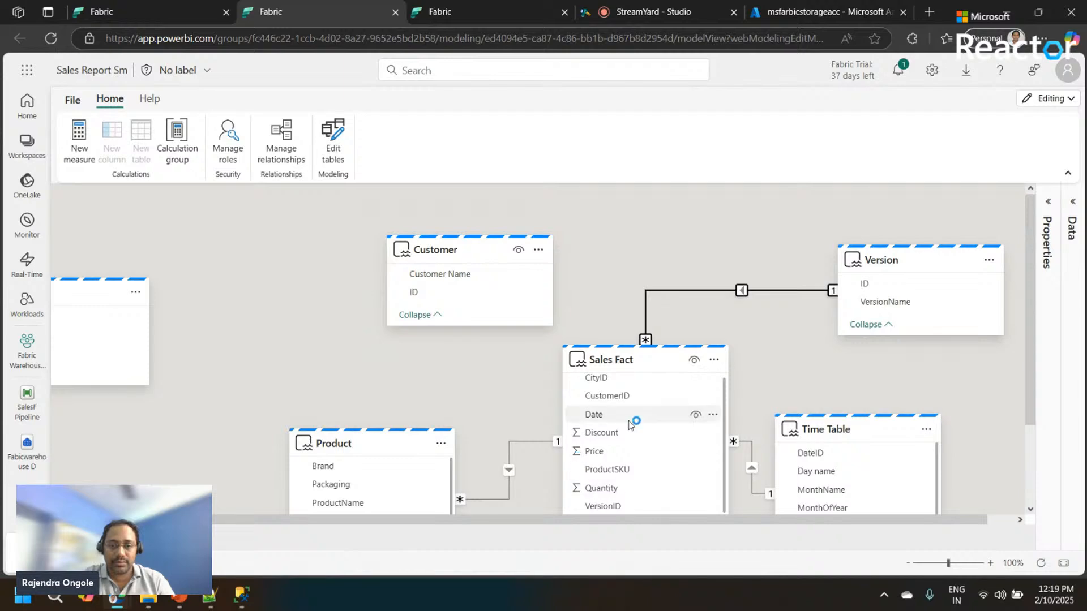
drag(620, 400, 434, 303)
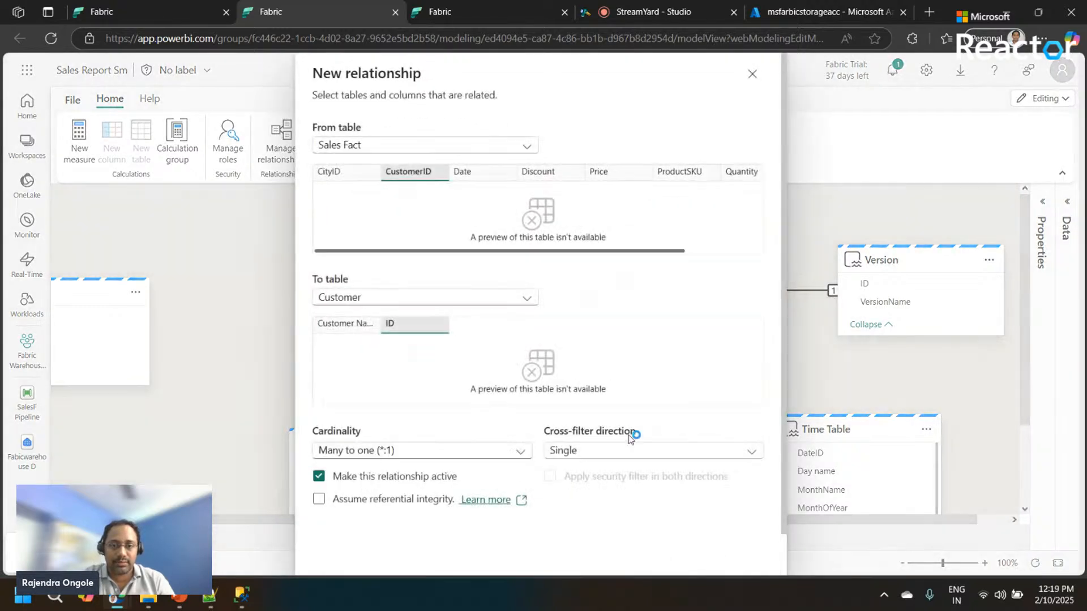
scroll(776, 560, down, 1)
click(675, 549)
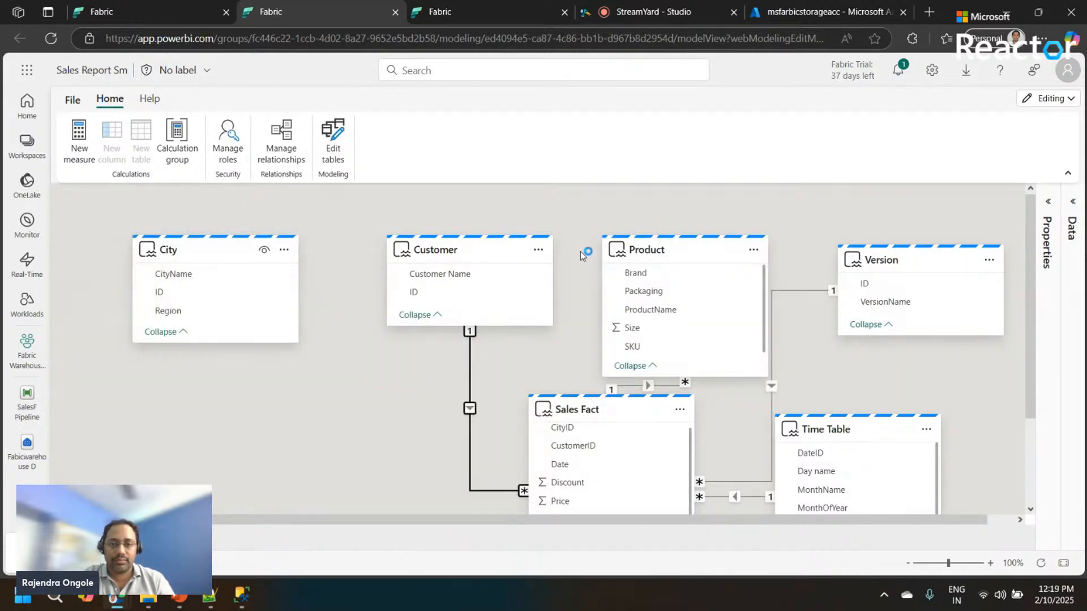
Arrange the Product, Customer and Version cards in a row above the Sales Fact card
drag(662, 255, 470, 233)
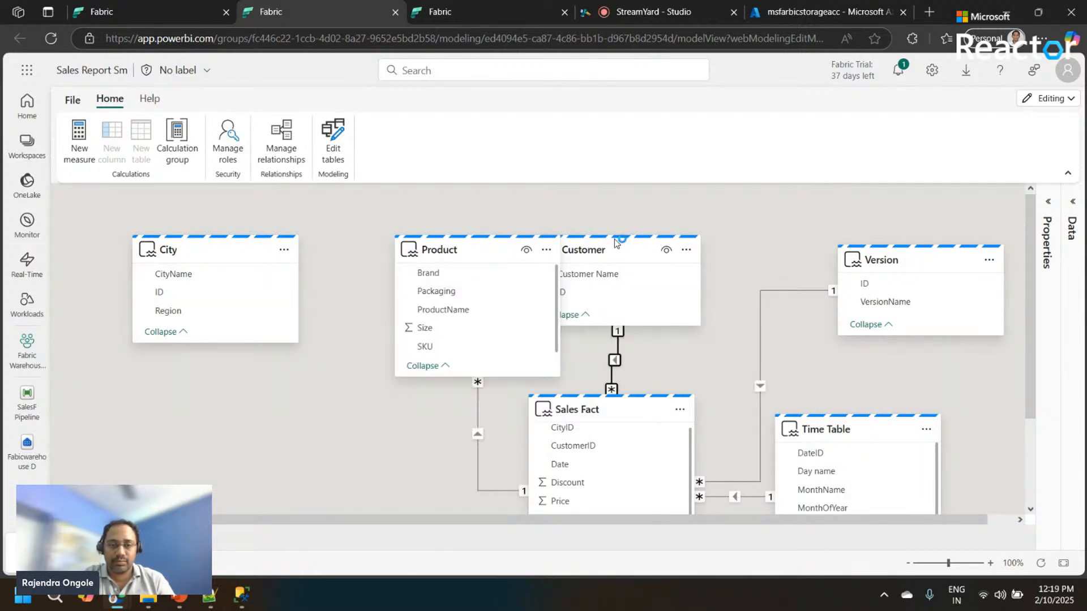
drag(617, 240, 689, 235)
drag(912, 264, 790, 234)
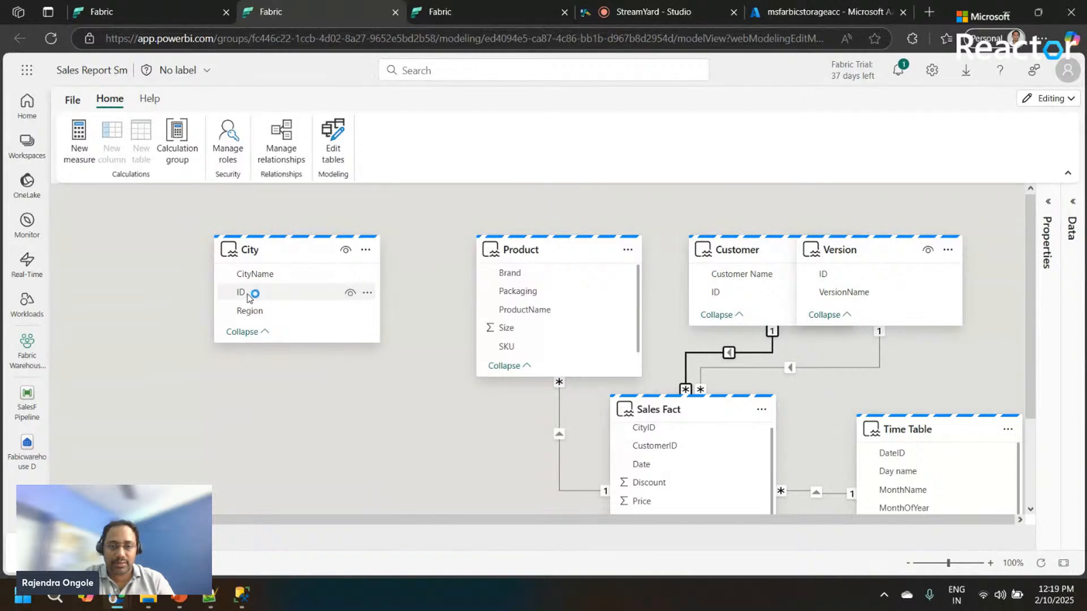
Create an active many-to-one relationship from City ID to Sales Fact CityID with single cross-filter direction
drag(248, 293, 643, 428)
scroll(778, 555, down, 1)
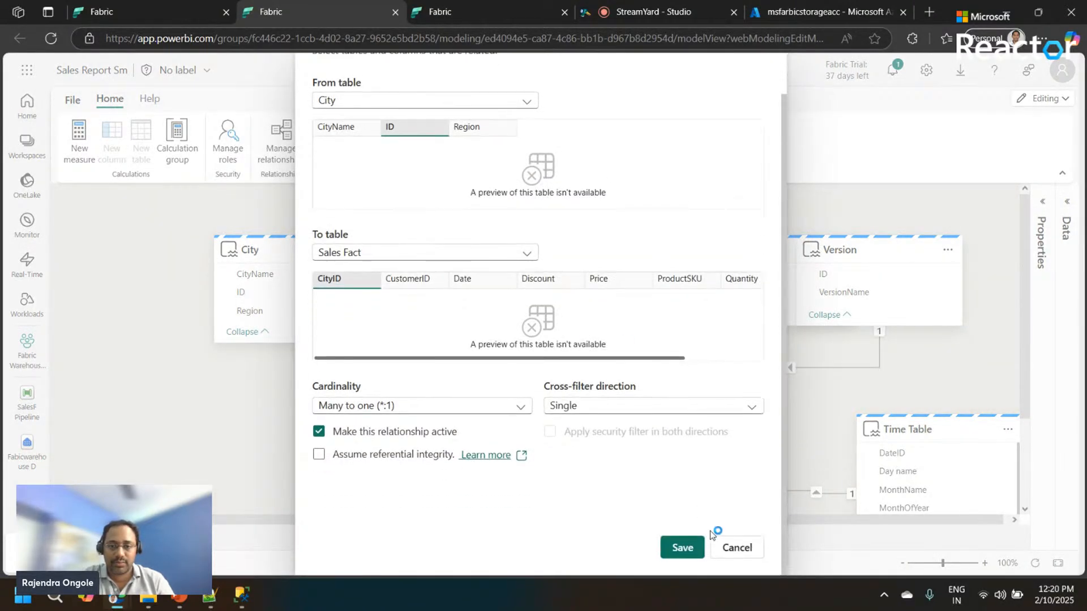
click(682, 549)
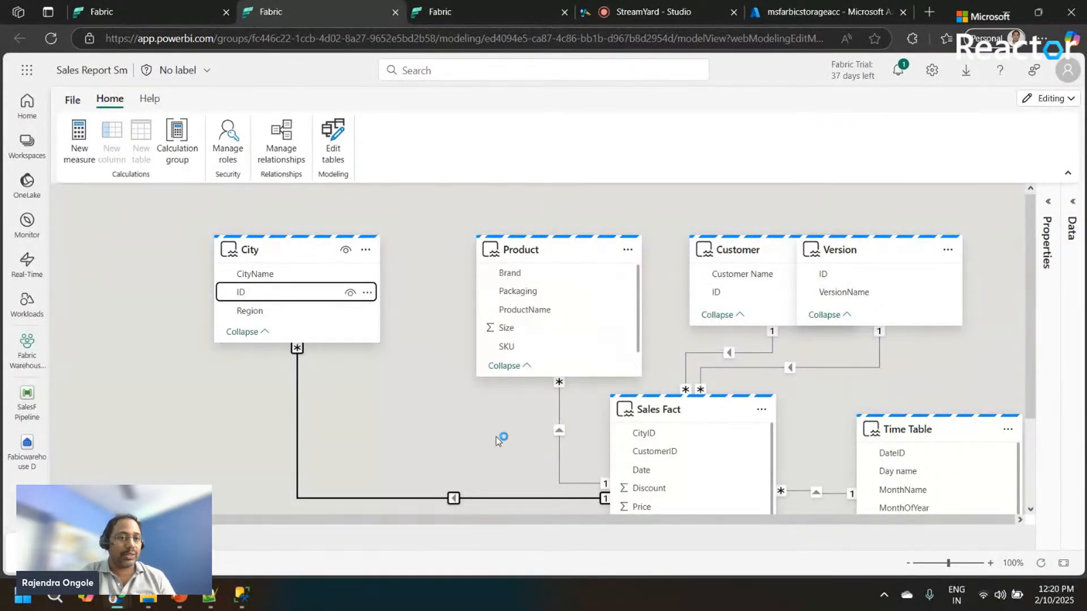
Look at the model's security role settings, close them without adding a role, and view the related tables
click(227, 158)
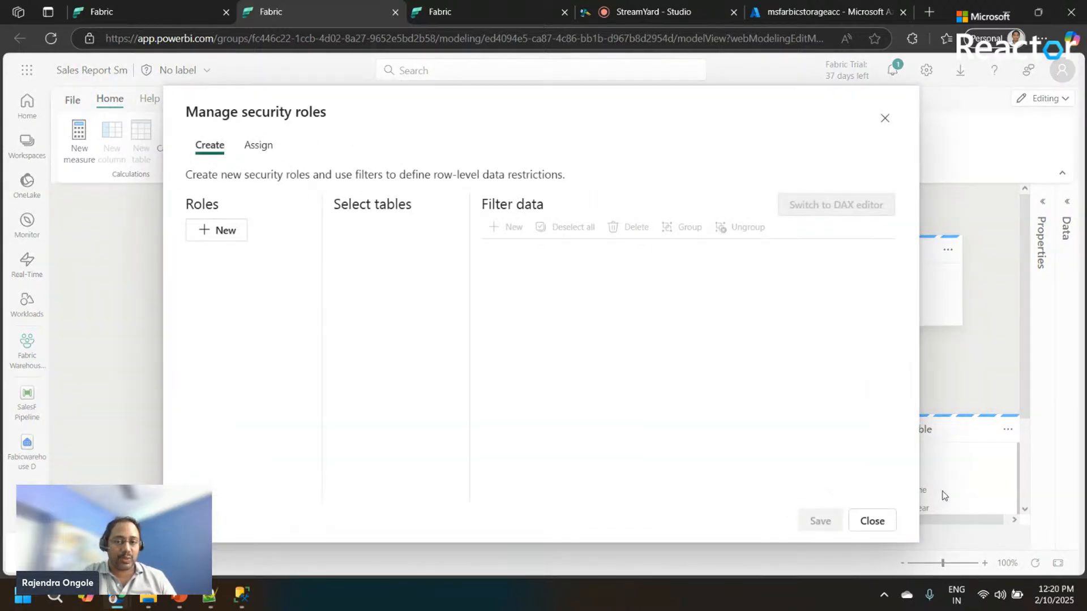
click(873, 521)
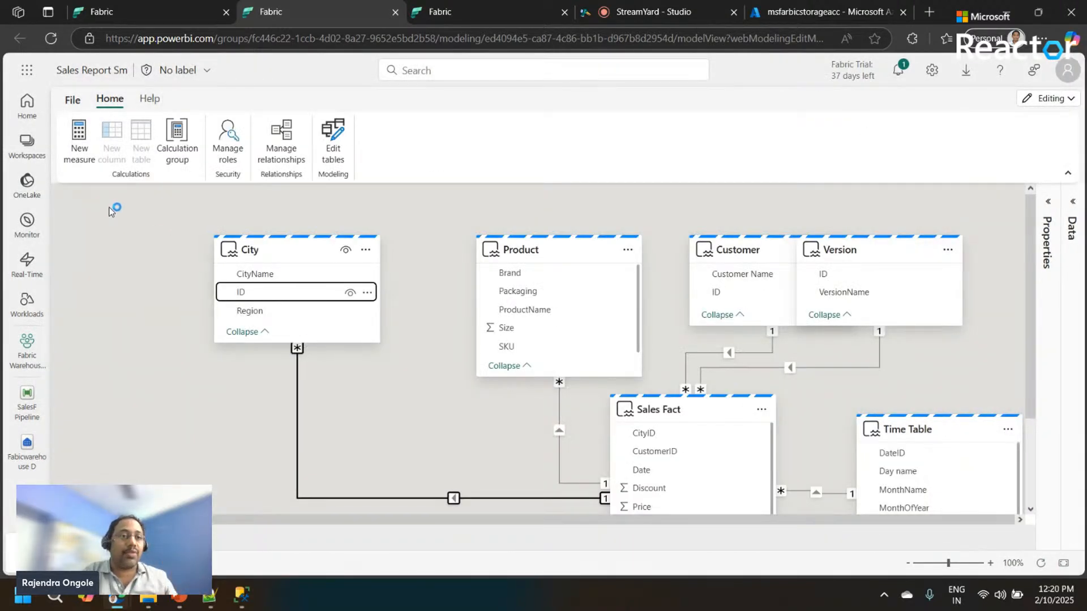
scroll(112, 211, down, 1)
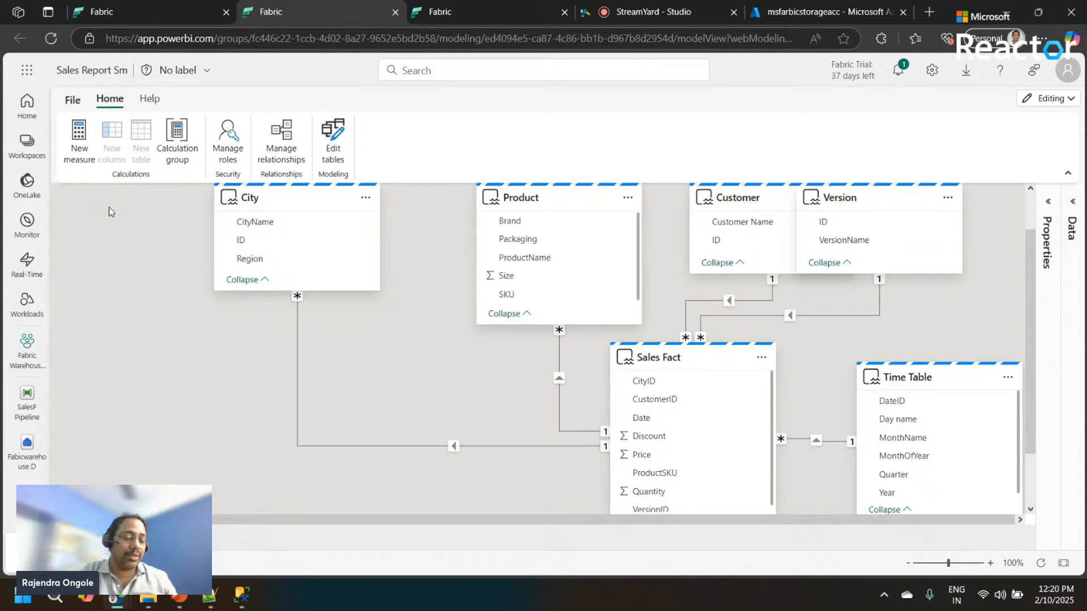
Start a new measure named Sales profit with a SUMX over 'Sales Fact' that uses 'Sales Fact'[Discount]
click(79, 161)
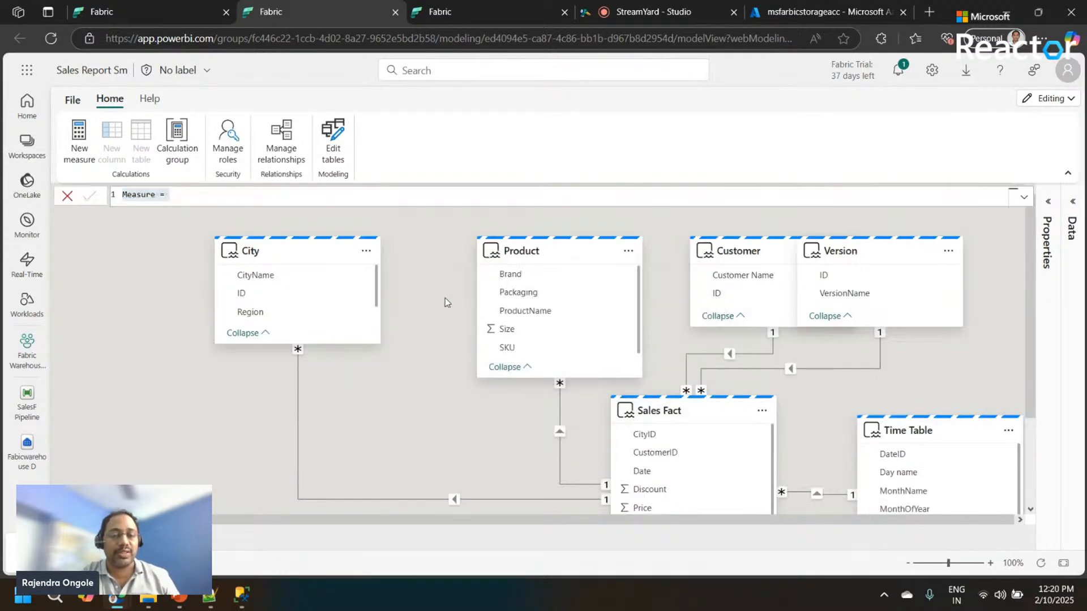
text(Sales)
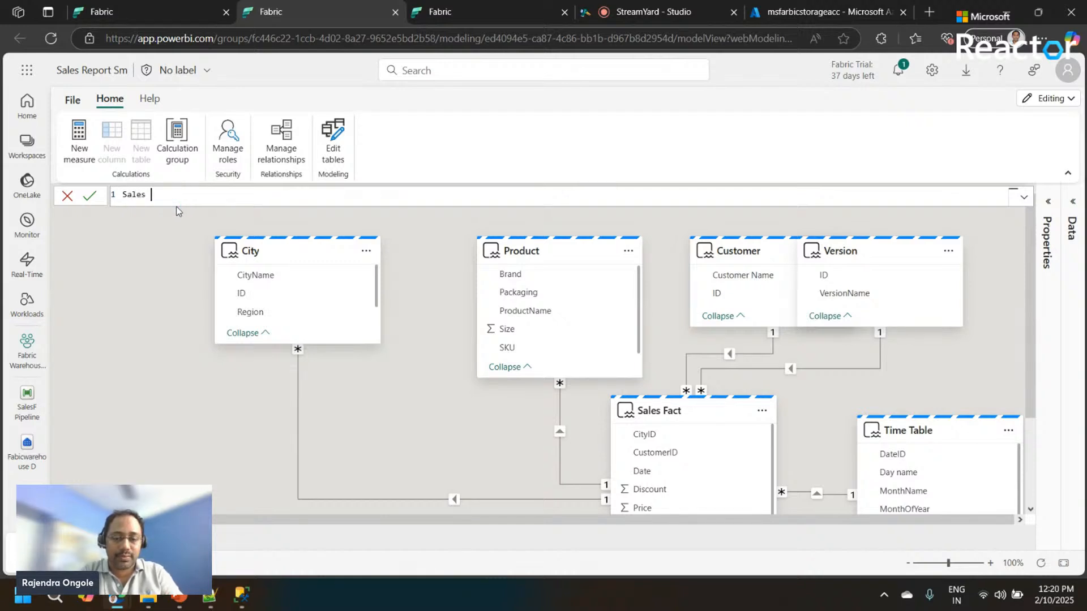
text( profit = SUMX()
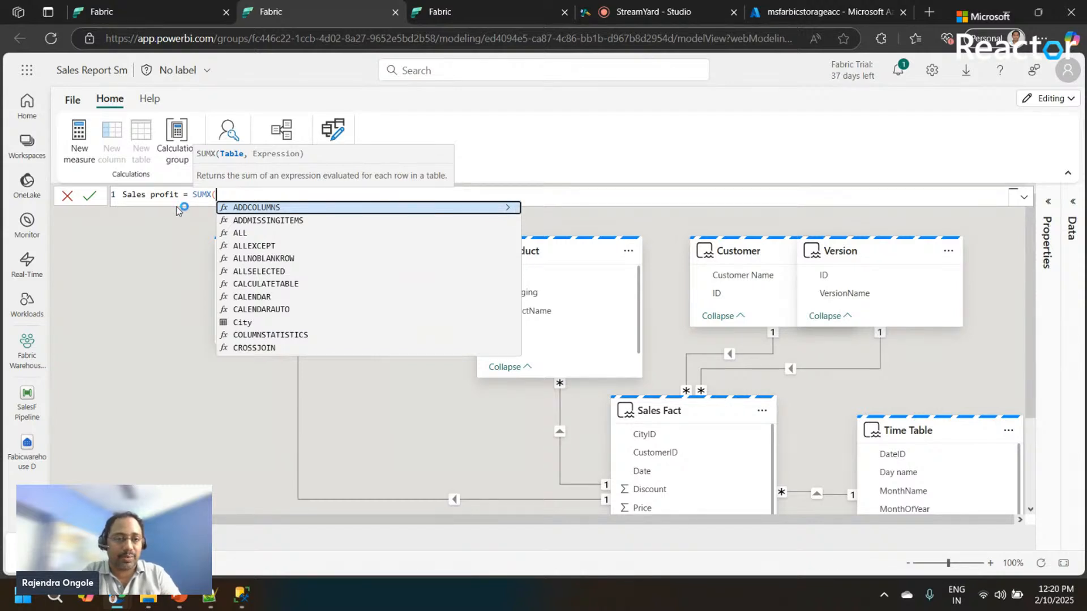
text('Sales Fact')
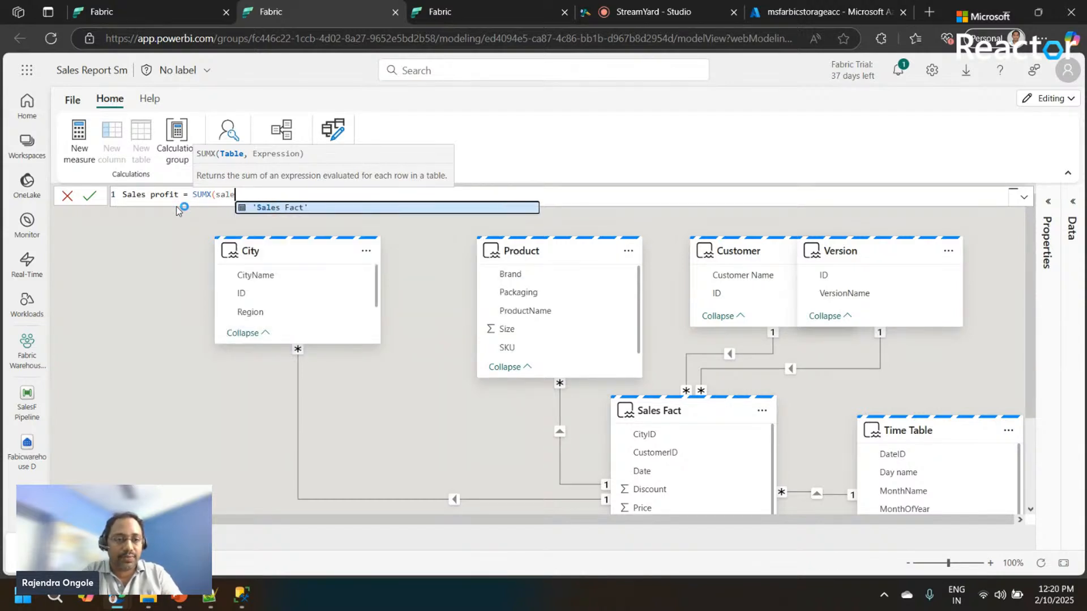
text(,d)
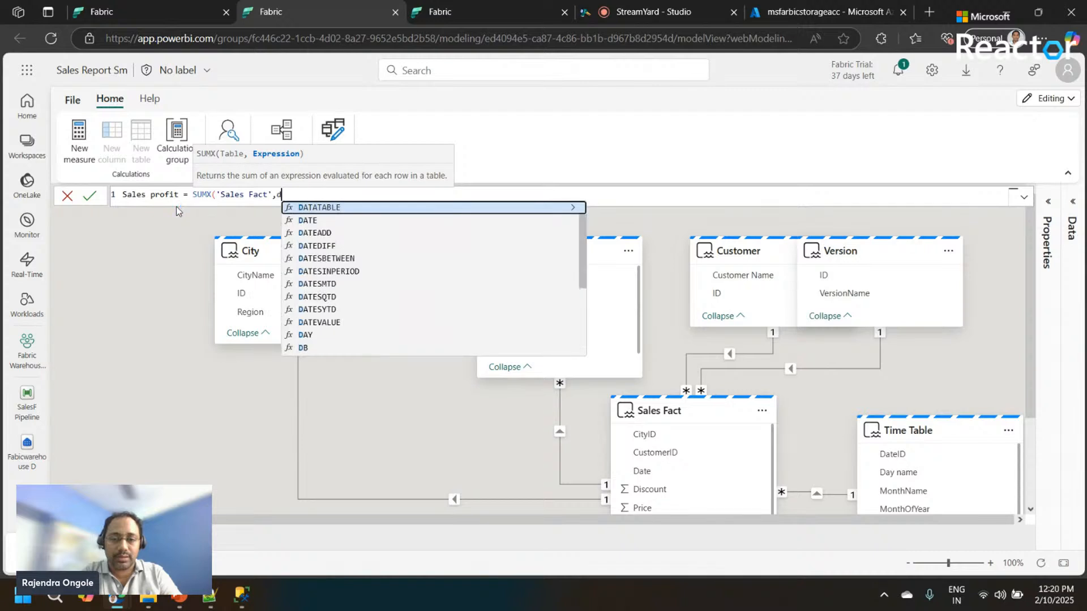
text(iscoun)
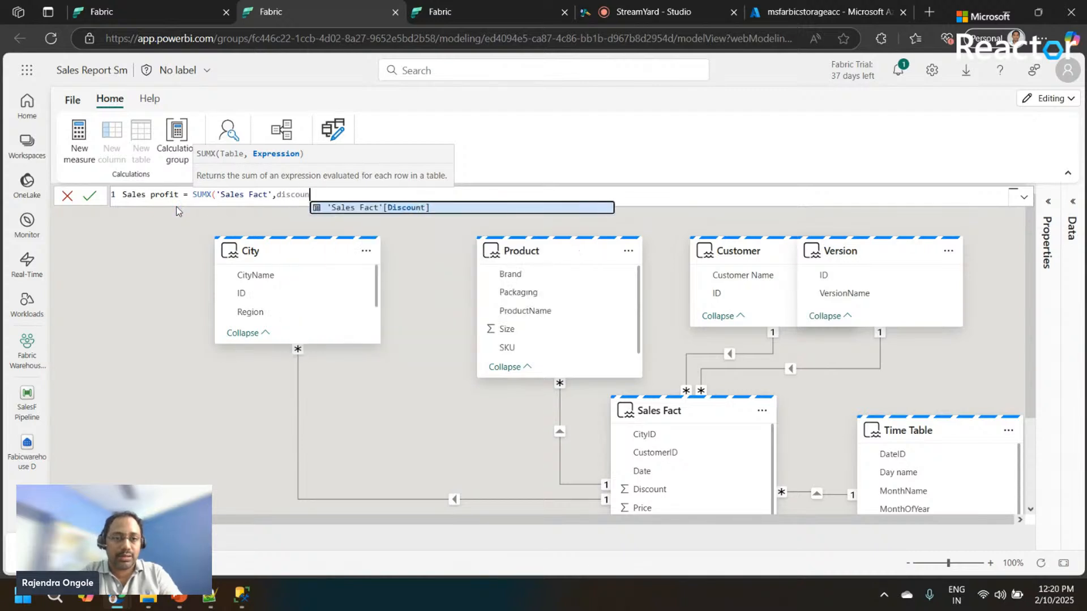
key(Tab)
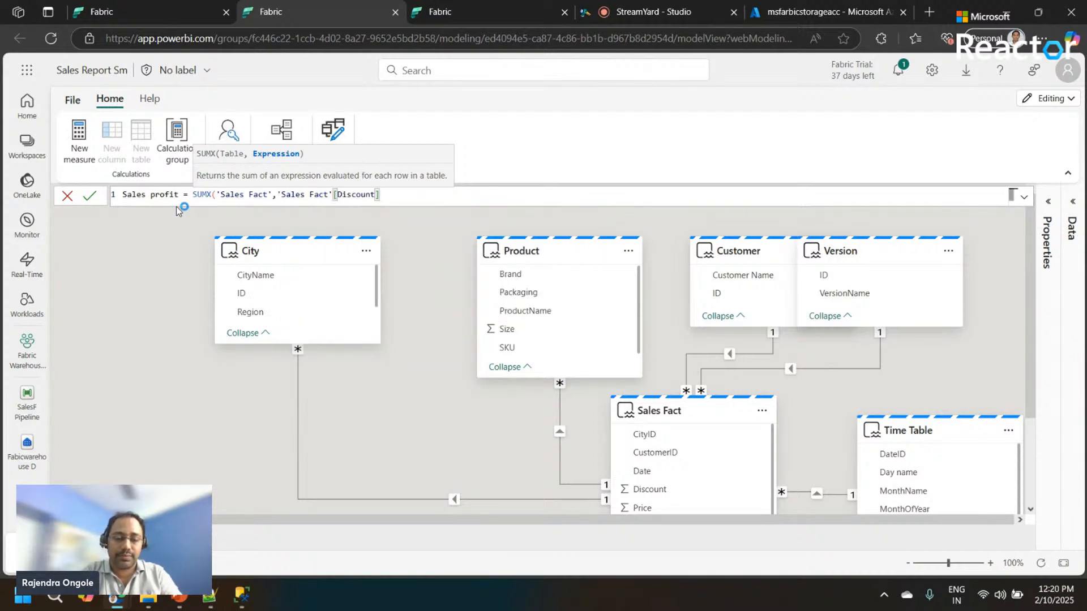
Append a multiplication operator after 'Sales Fact'[Discount] in the Sales profit formula
text(*PRICE()
key(BackSpace)
key(BackSpace)
key(BackSpace)
key(BackSpace)
key(BackSpace)
key(BackSpace)
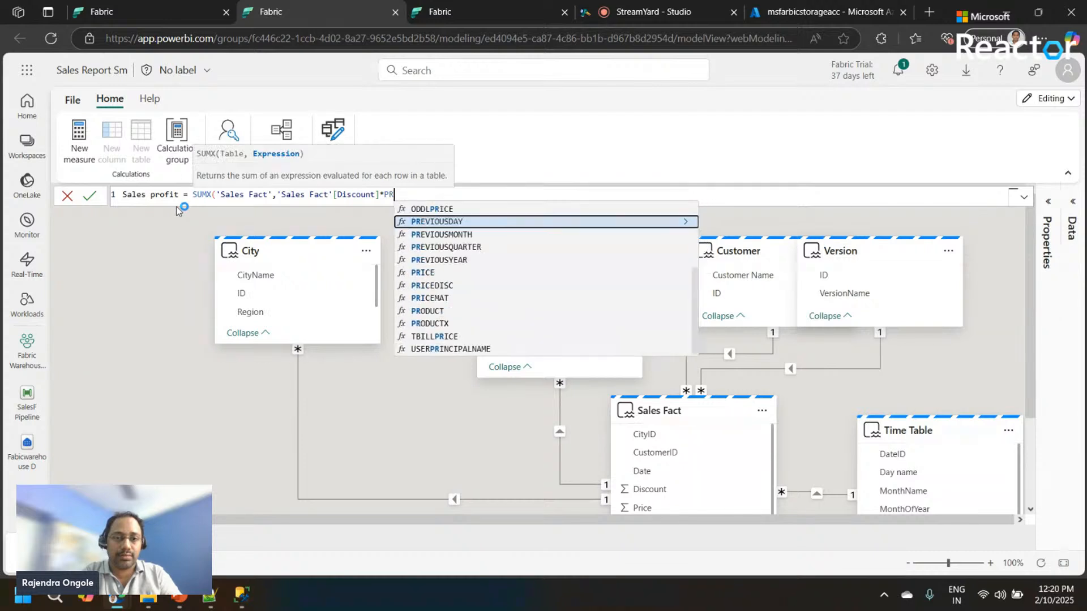
text(price)
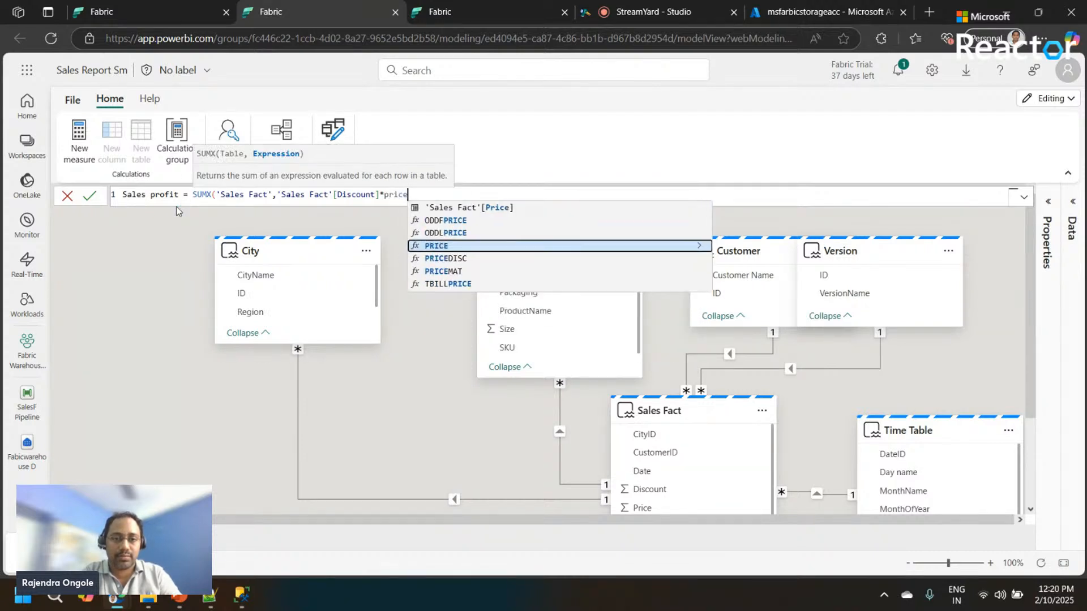
key(Down)
key(Down)
key(Down)
key(Down)
key(Tab)
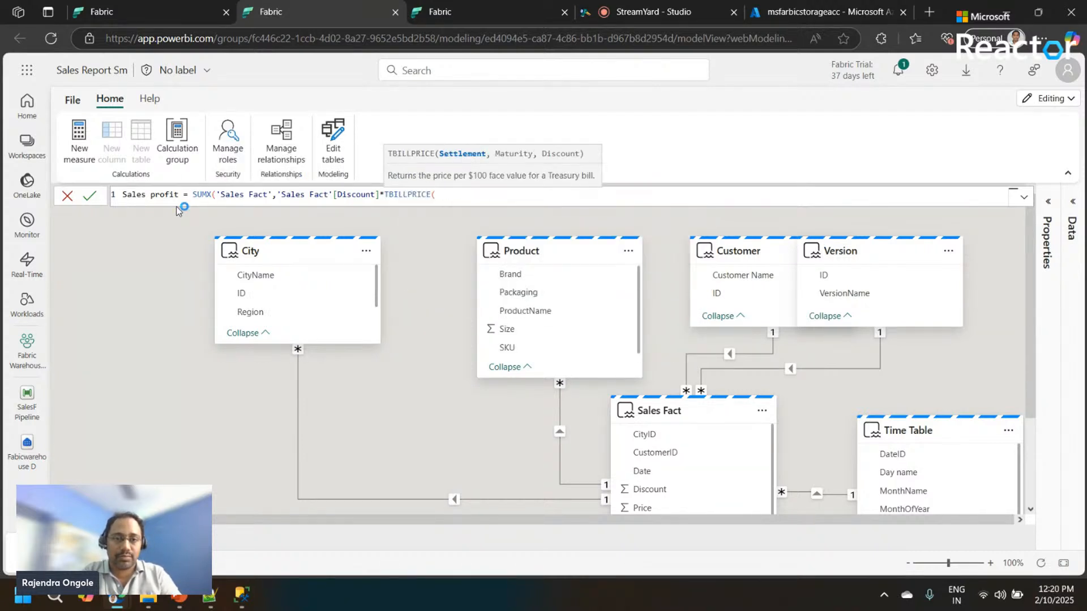
key(BackSpace)
key(BackSpace)
key(BackSpace)
key(BackSpace)
key(BackSpace)
key(BackSpace)
key(BackSpace)
key(BackSpace)
key(BackSpace)
key(BackSpace)
key(BackSpace)
Complete the Sales profit formula with 'Sales Fact'[Price] as the second factor, close the SUMX, and commit the measure
text(price)
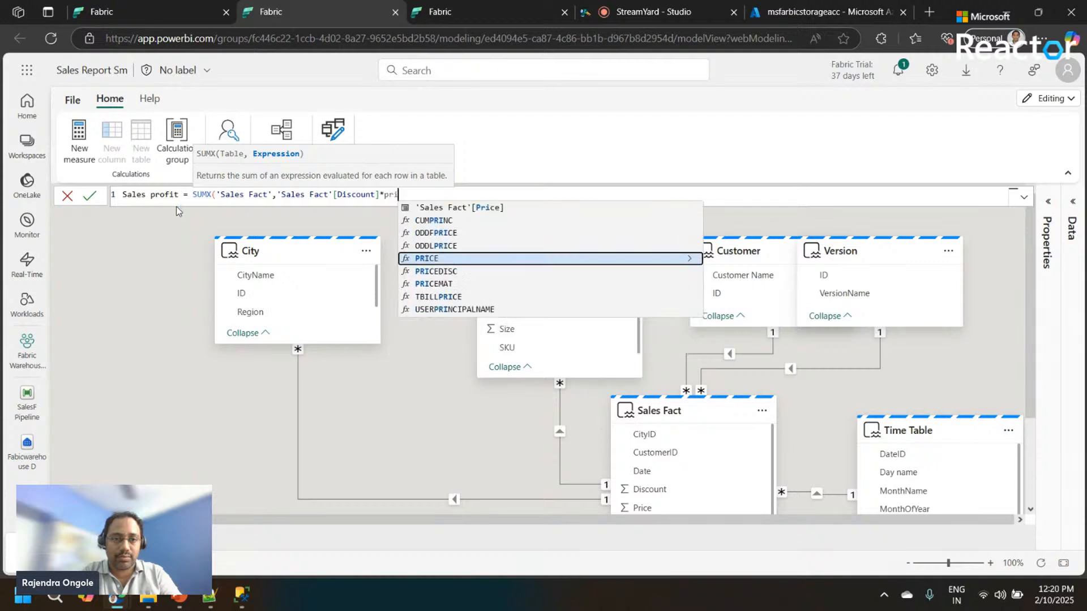
key(Up)
key(Up)
key(Up)
key(Tab)
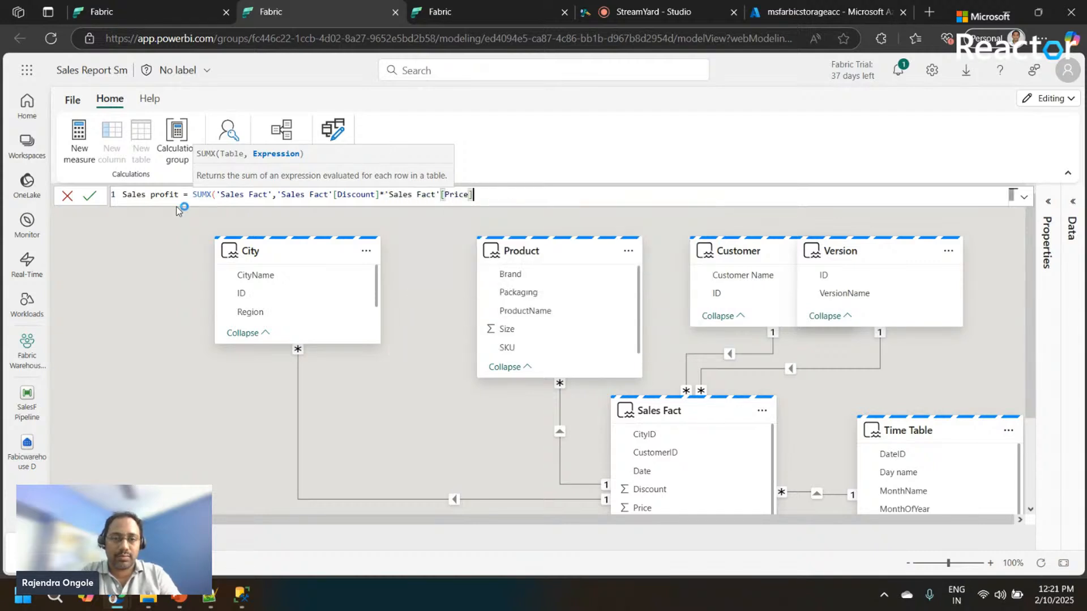
text())
click(92, 198)
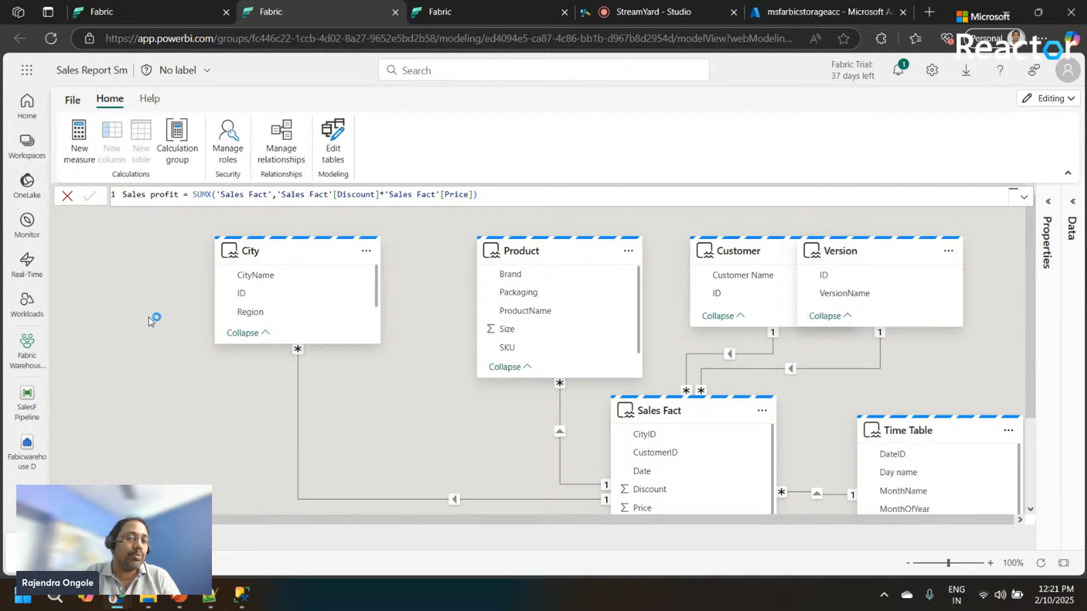
Create a new report from the semantic model and expand the fields of the Sales Fact and City tables
click(73, 105)
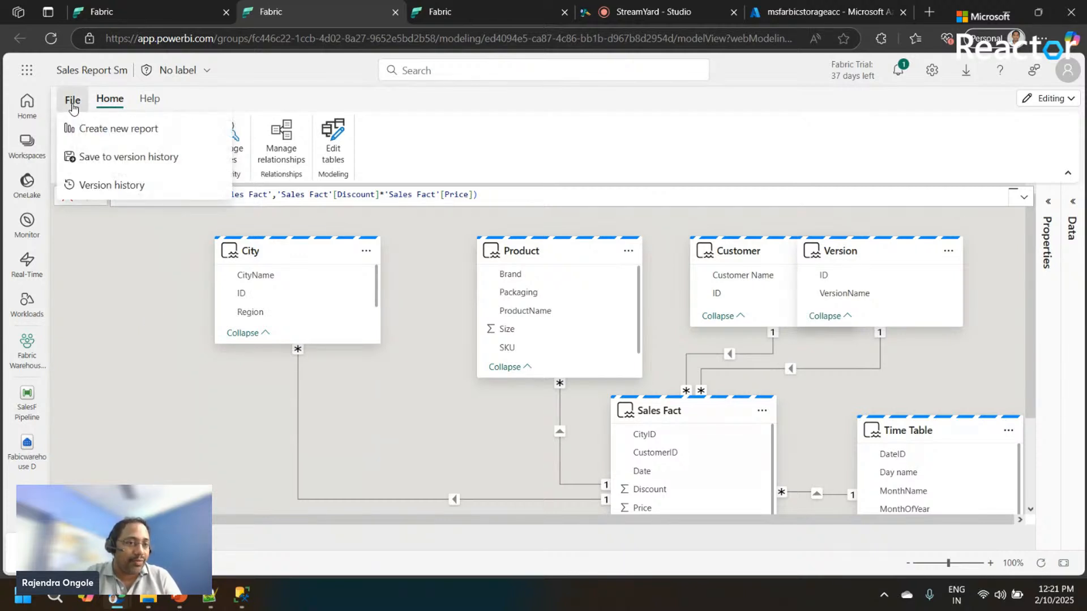
click(118, 135)
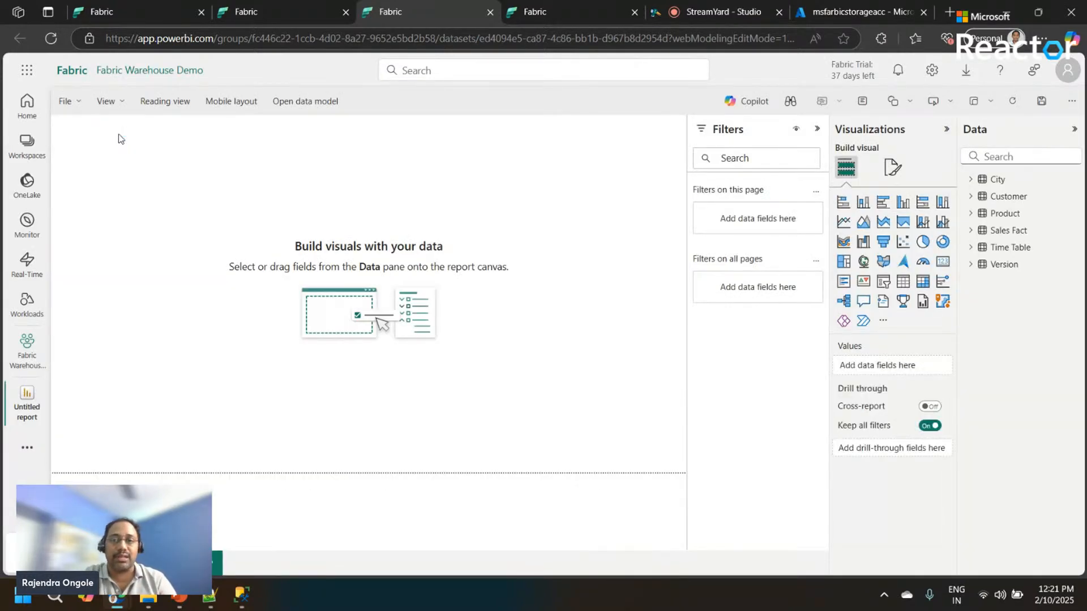
click(971, 231)
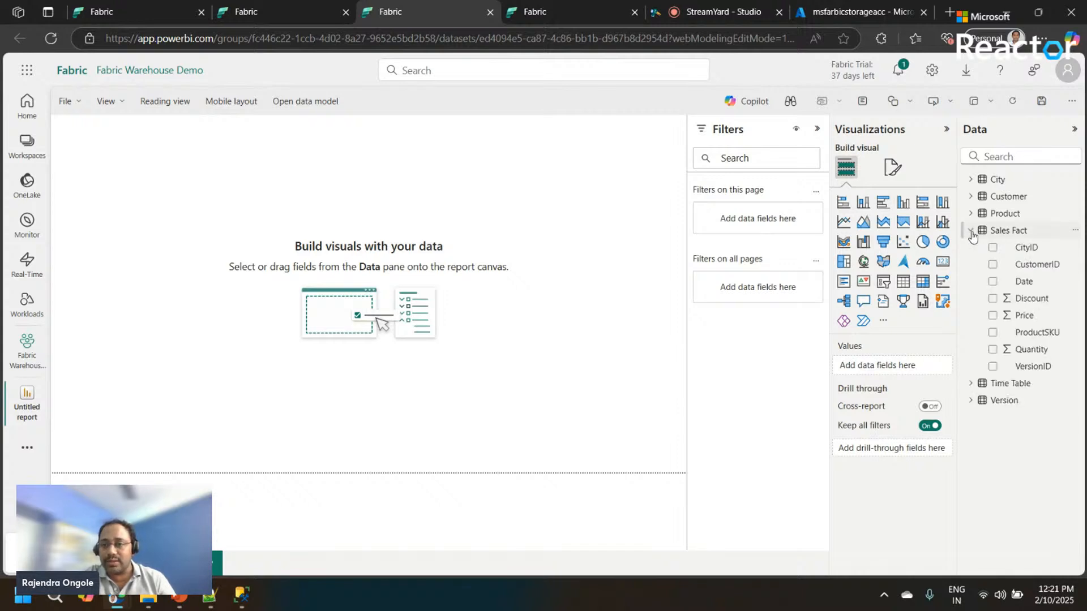
click(971, 180)
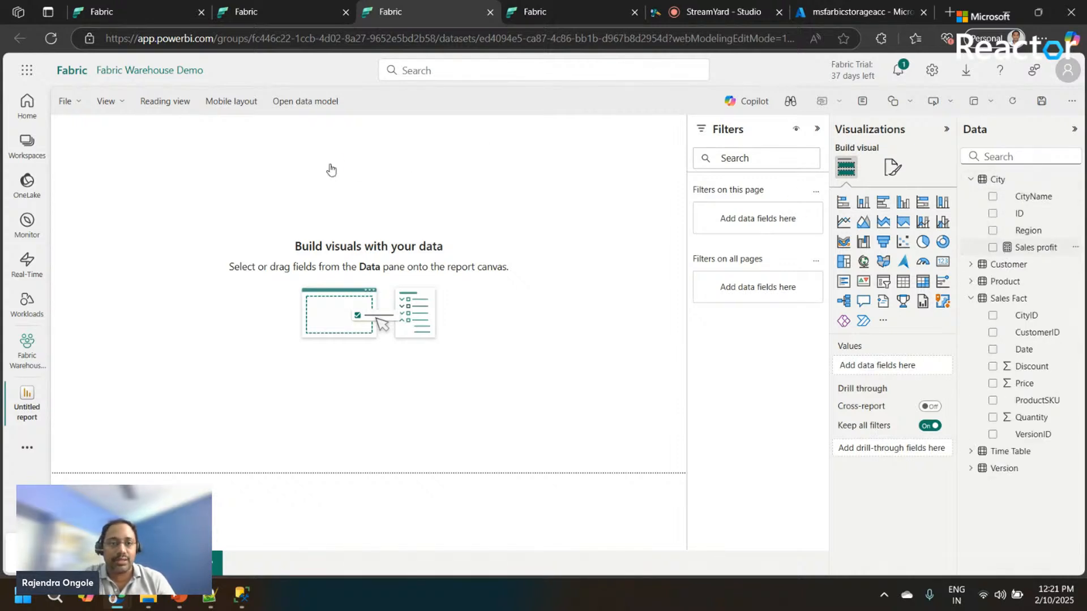
Add the Sales profit measure to the upper-left corner of the report canvas as a compact card visual
drag(331, 169, 136, 182)
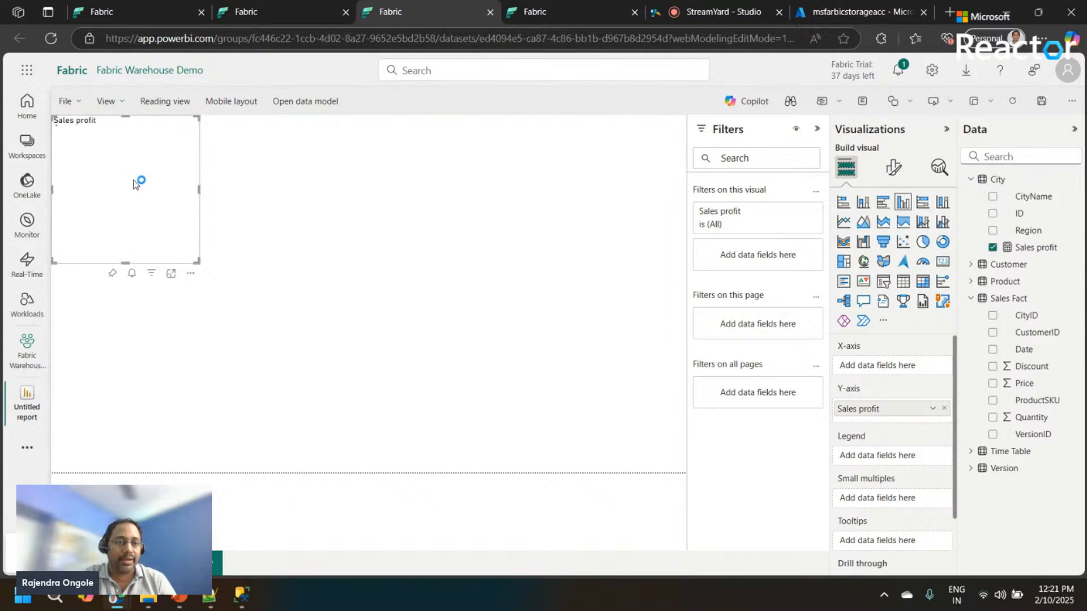
drag(198, 260, 201, 199)
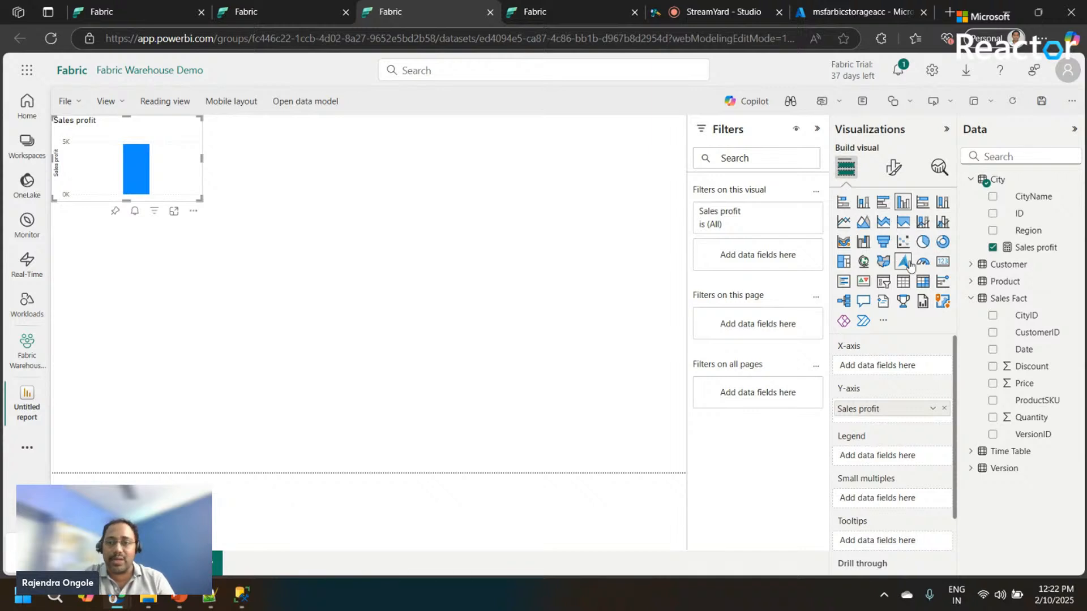
click(941, 262)
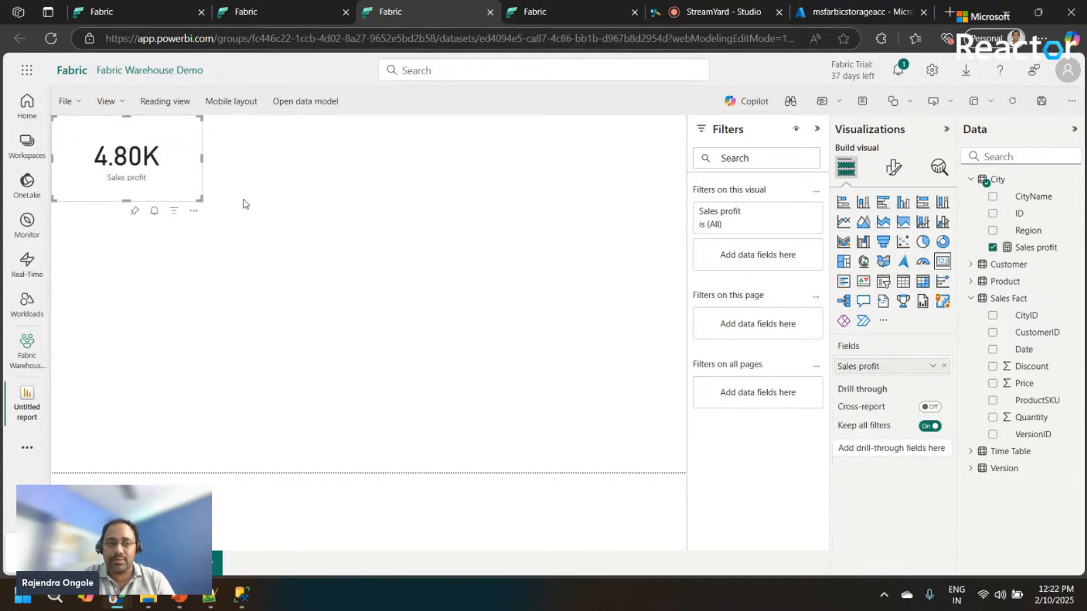
click(285, 234)
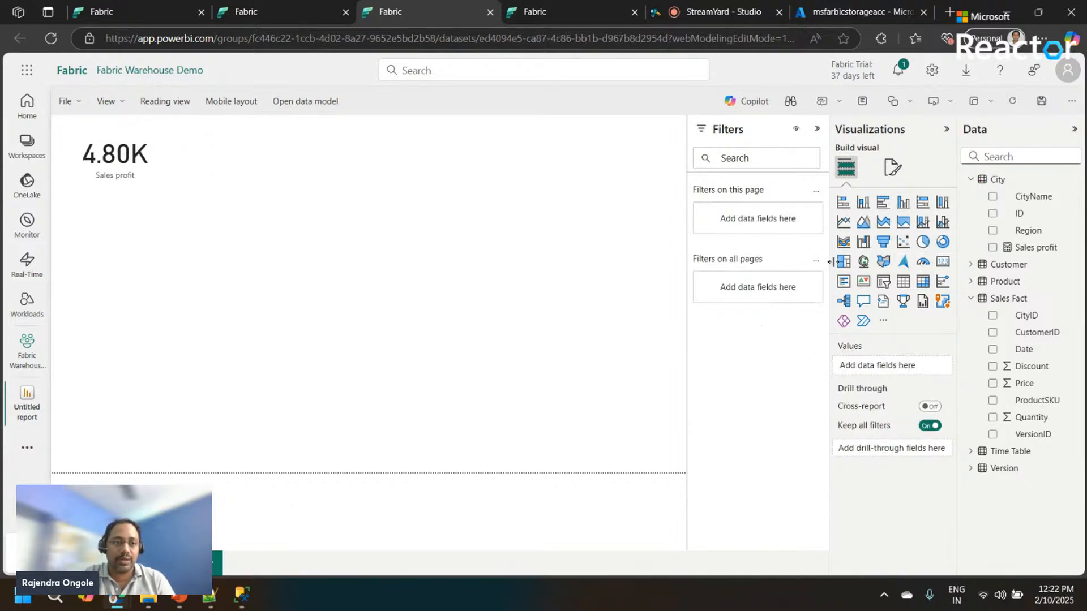
Insert a stacked bar chart below the Sales profit card and enlarge it down to the page's lower edge
click(843, 203)
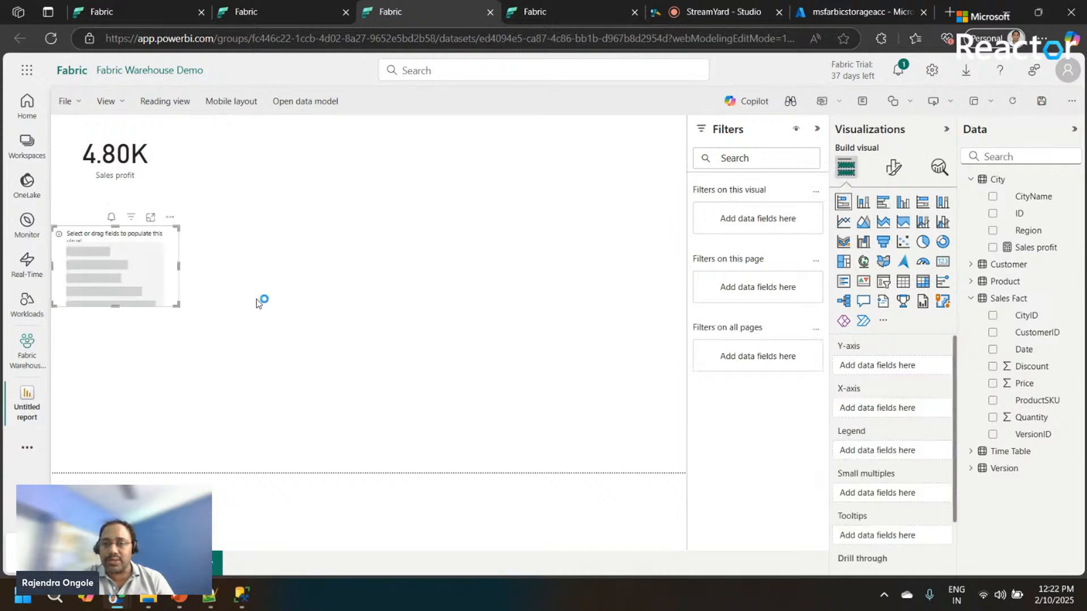
drag(177, 304, 318, 470)
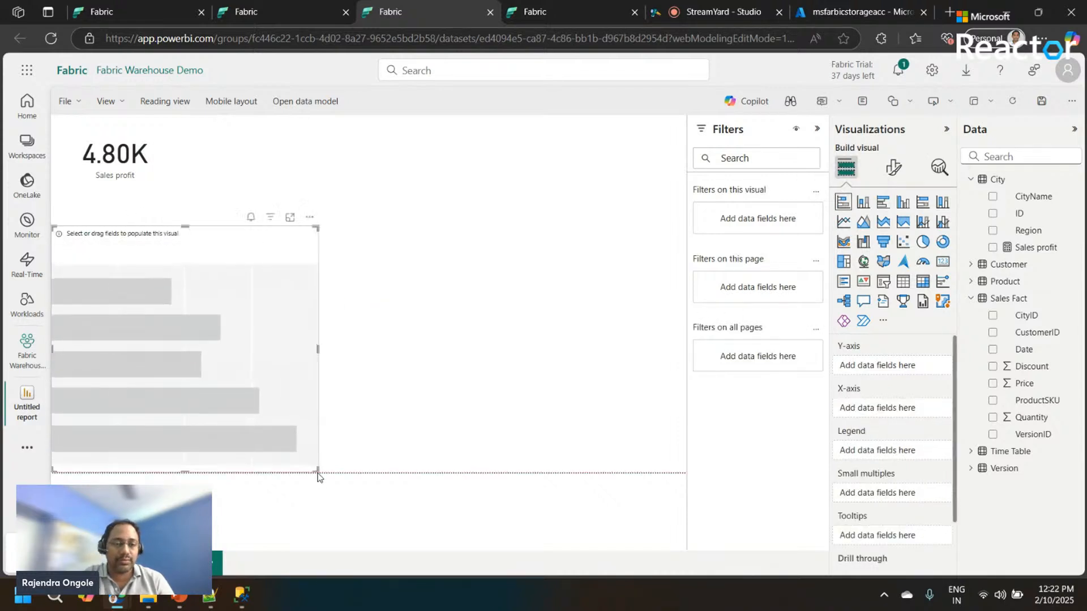
click(987, 281)
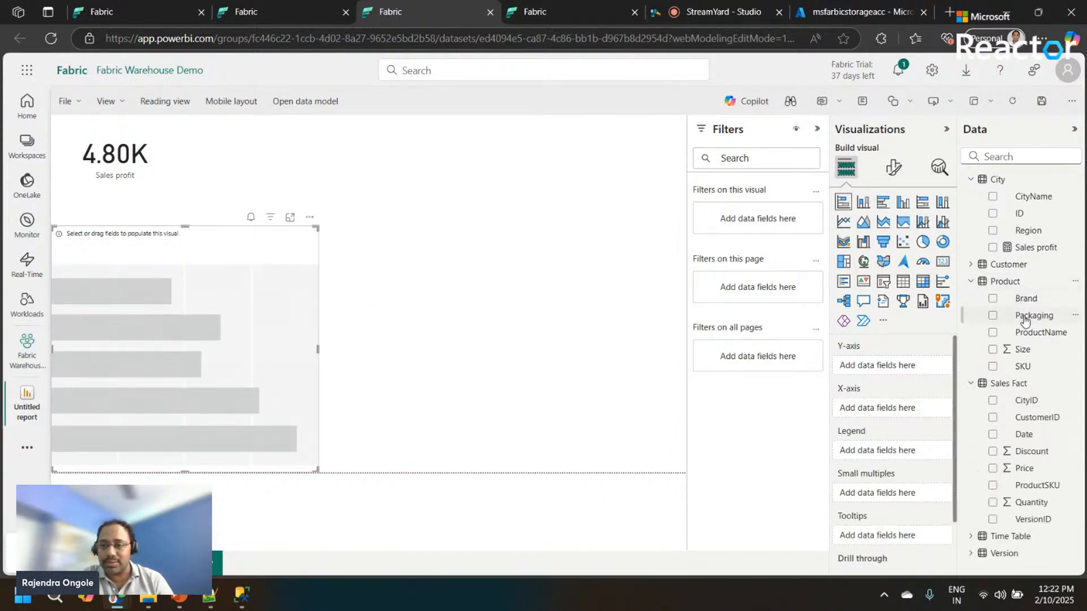
click(992, 298)
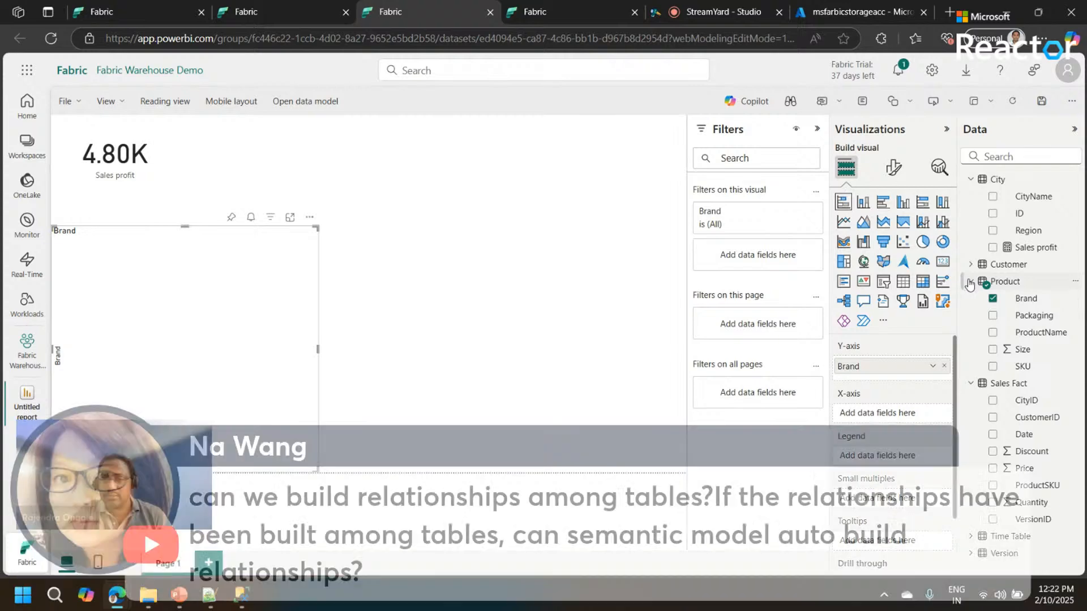
click(970, 281)
click(993, 247)
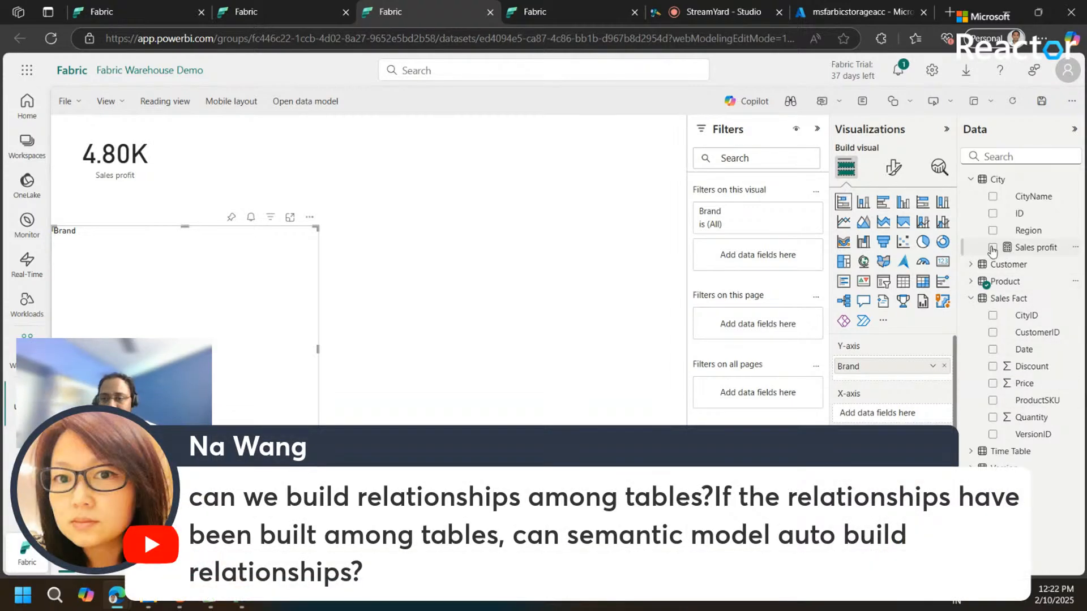
click(992, 247)
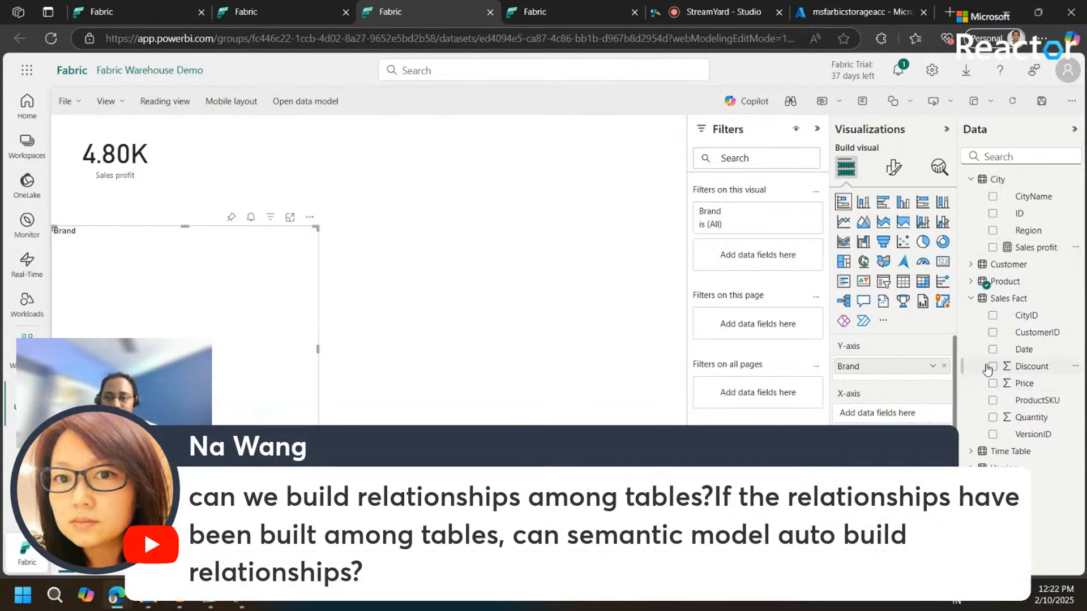
click(993, 366)
click(993, 367)
click(946, 368)
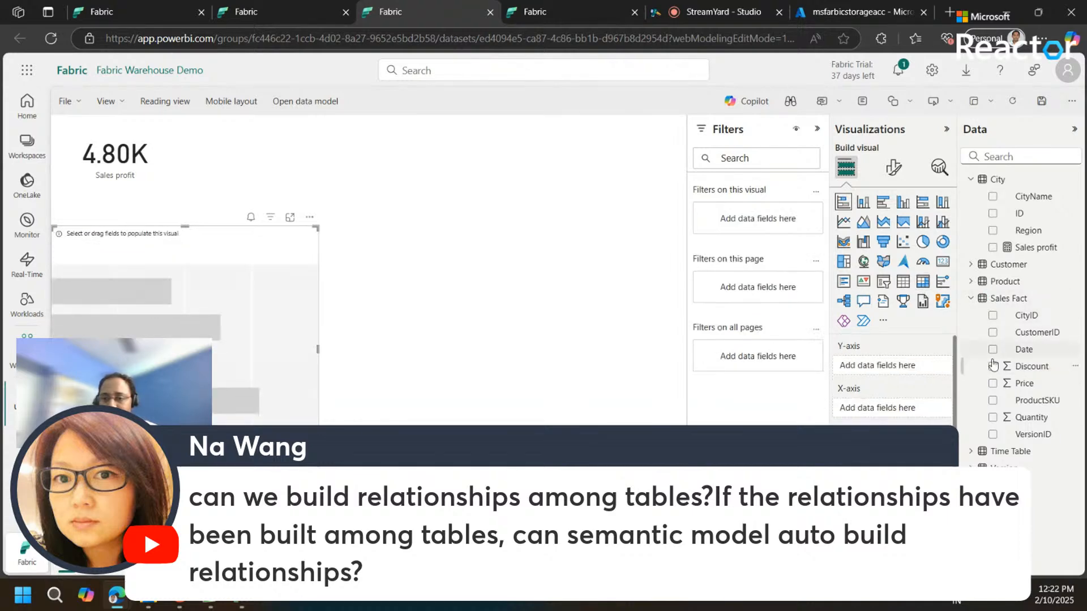
Fill the bar chart with Sales Fact ProductSKU on the Y-axis and the sum of Price on the X-axis
click(992, 400)
click(992, 384)
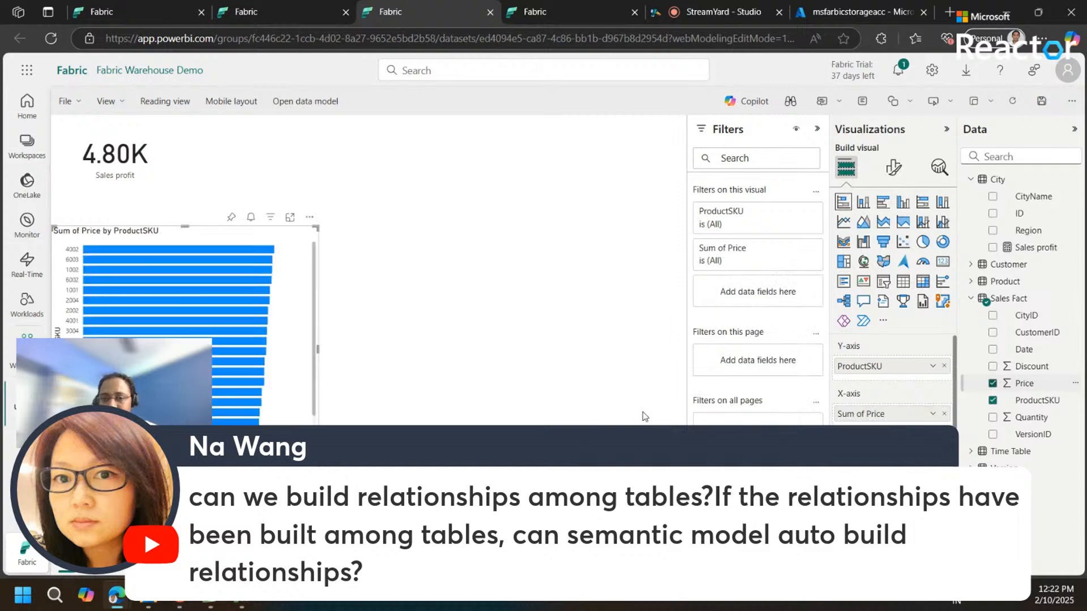
click(341, 347)
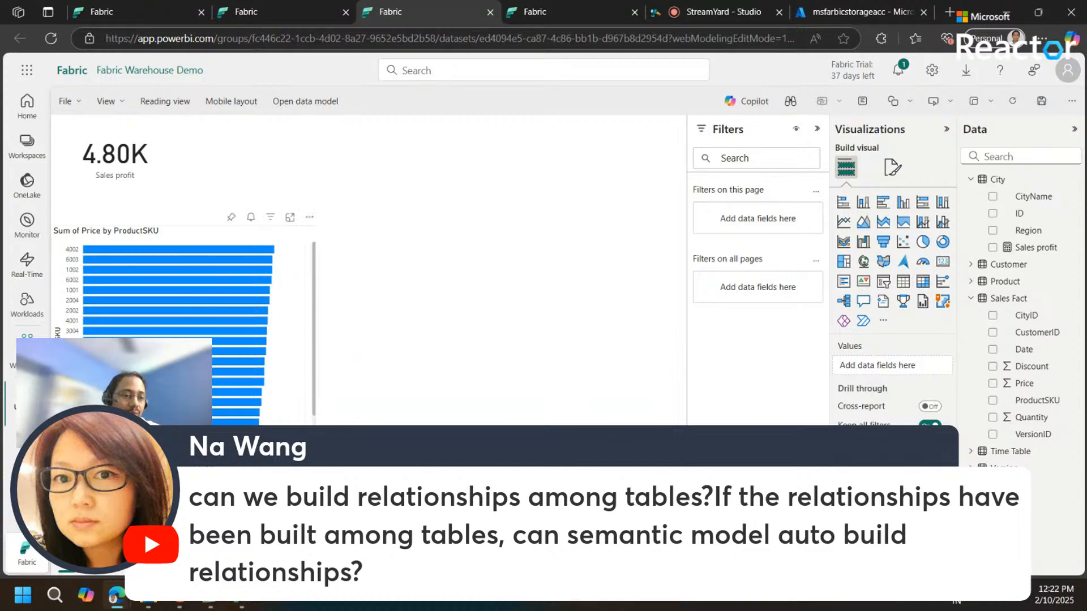
Save the report as Sales Report in the Fabric Warehouse Demo workspace
click(26, 350)
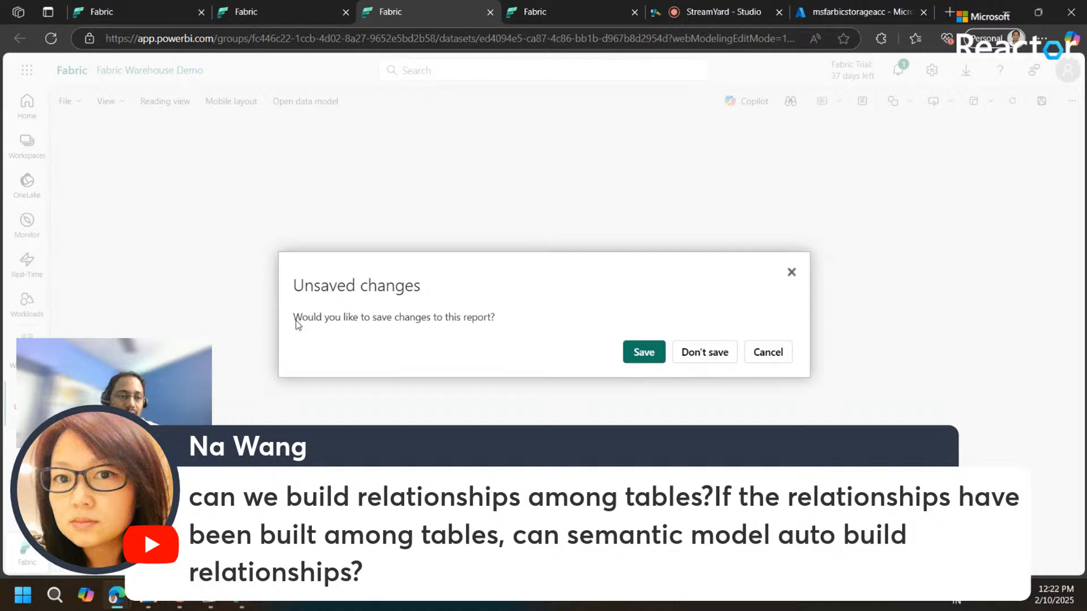
click(642, 352)
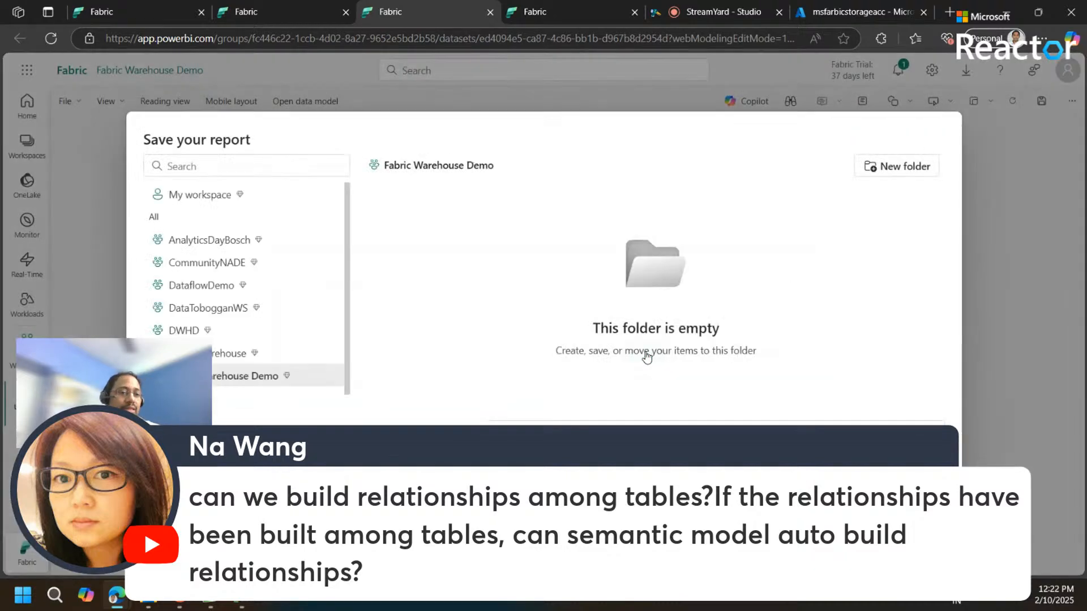
click(553, 434)
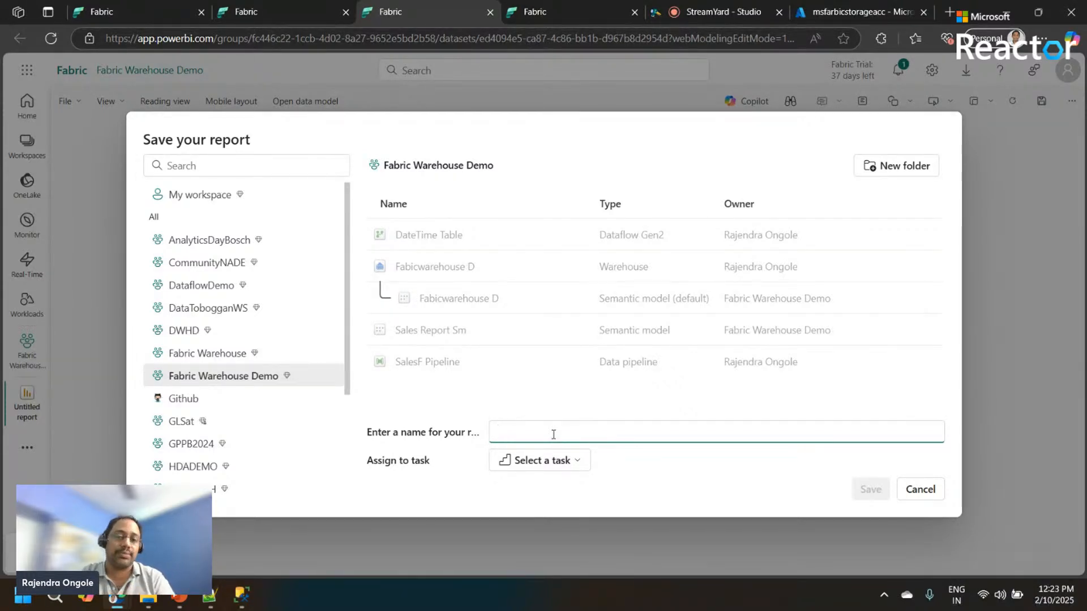
text(d)
key(BackSpace)
text(Sales R)
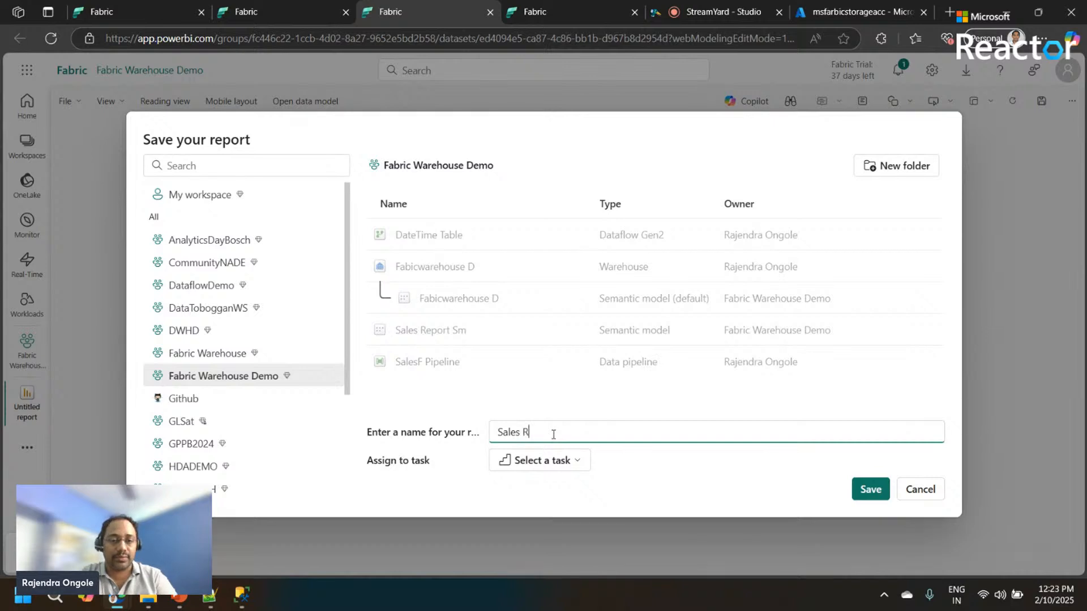
text(eport)
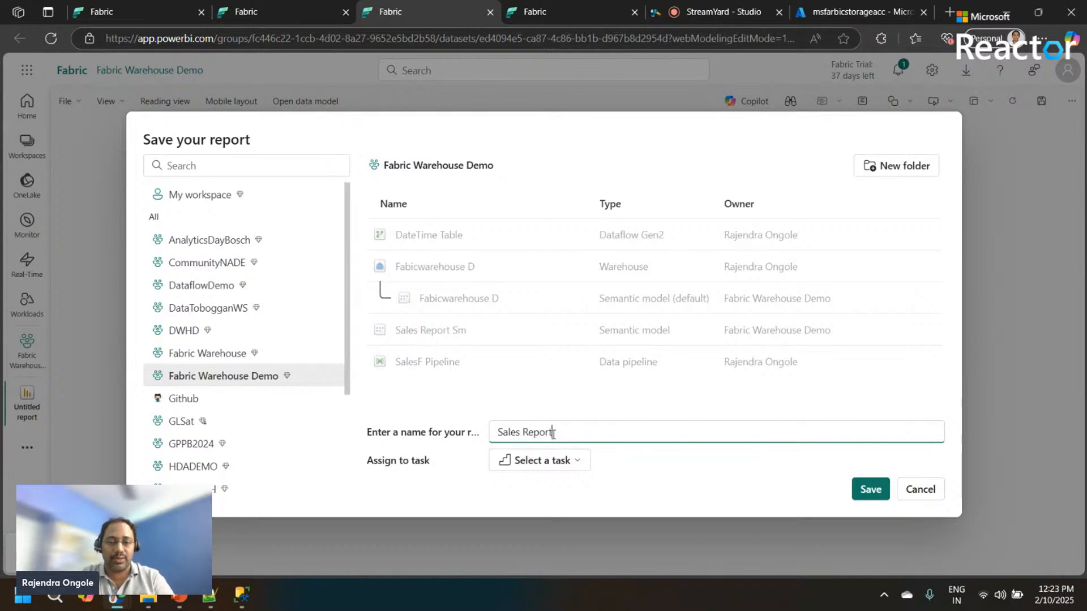
click(869, 488)
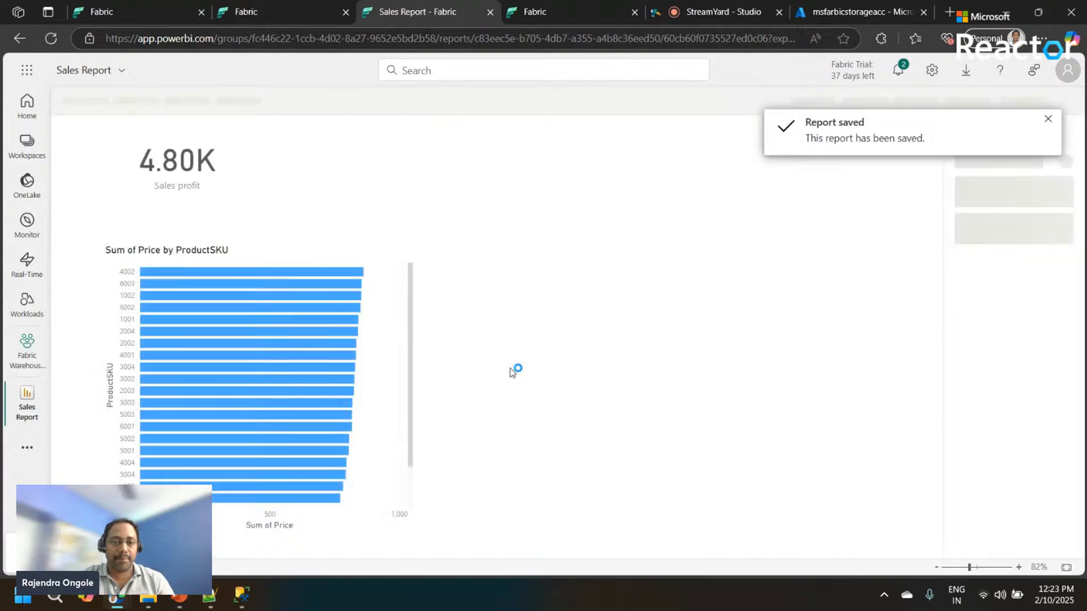
Open the Fabicwarehouse D warehouse from the workspace and look through its default semantic model objects, leaving the selection unchanged
click(26, 351)
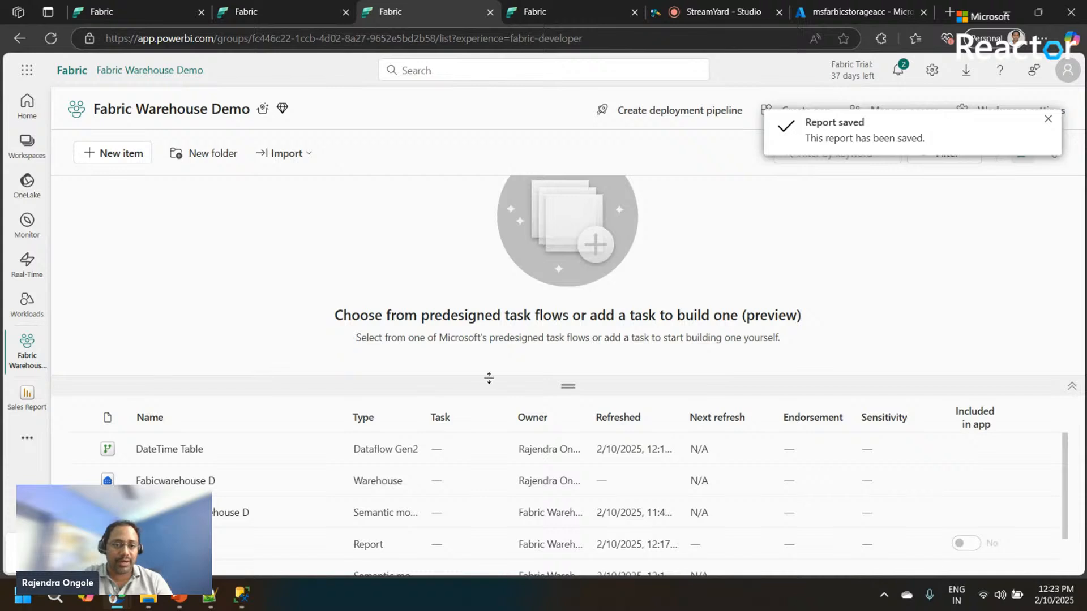
drag(505, 380, 505, 234)
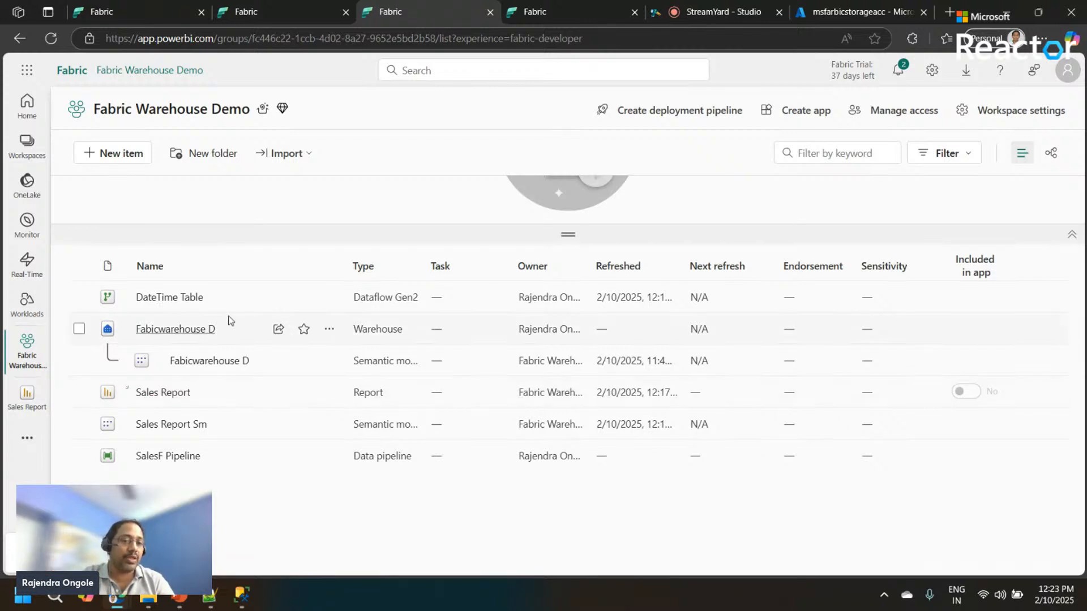
click(173, 329)
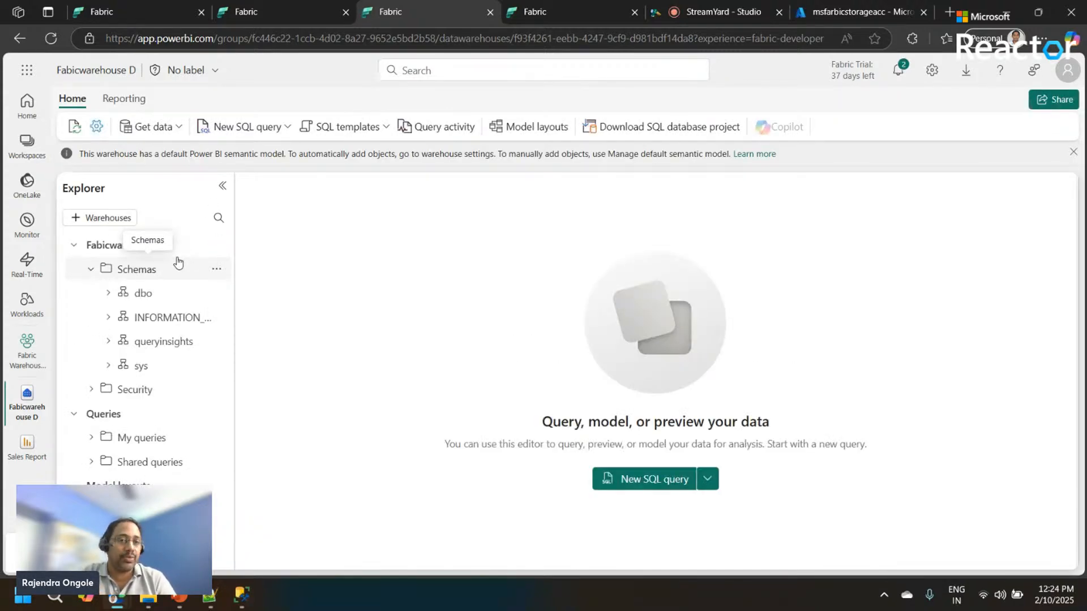
click(128, 104)
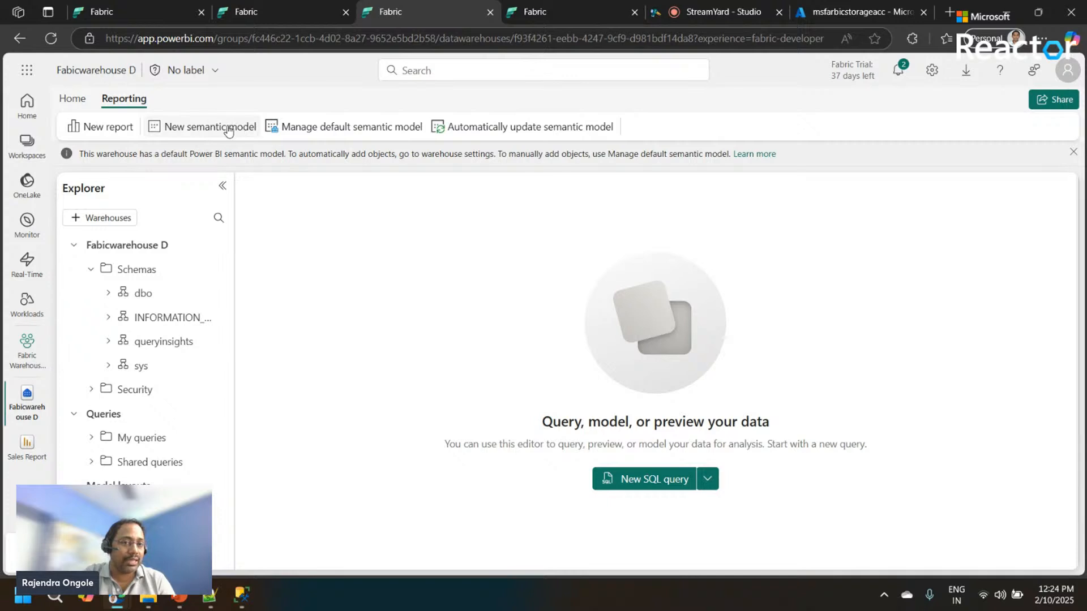
click(335, 132)
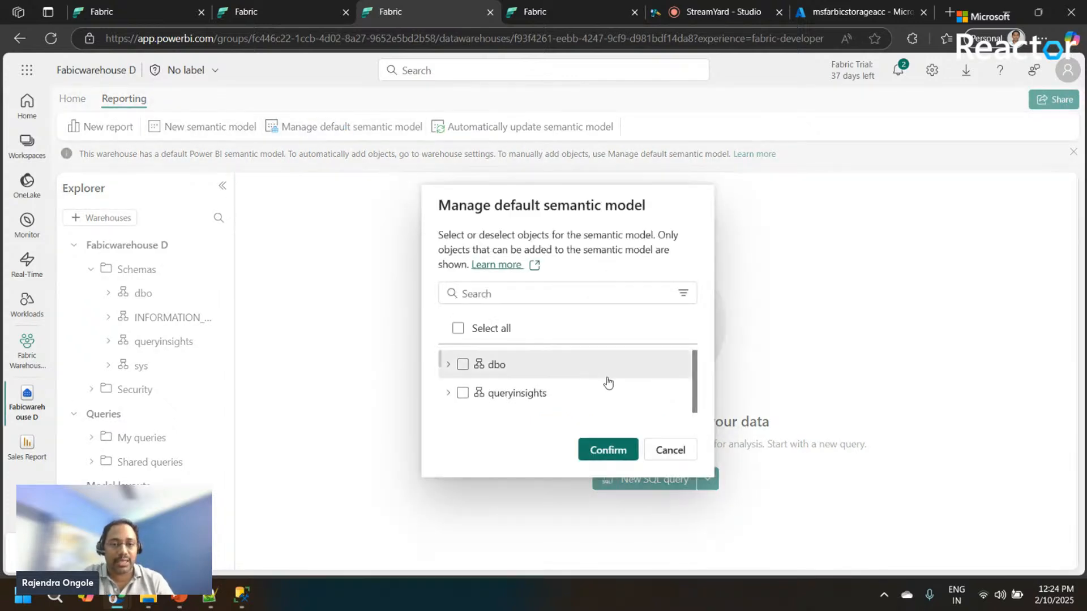
drag(693, 378, 692, 428)
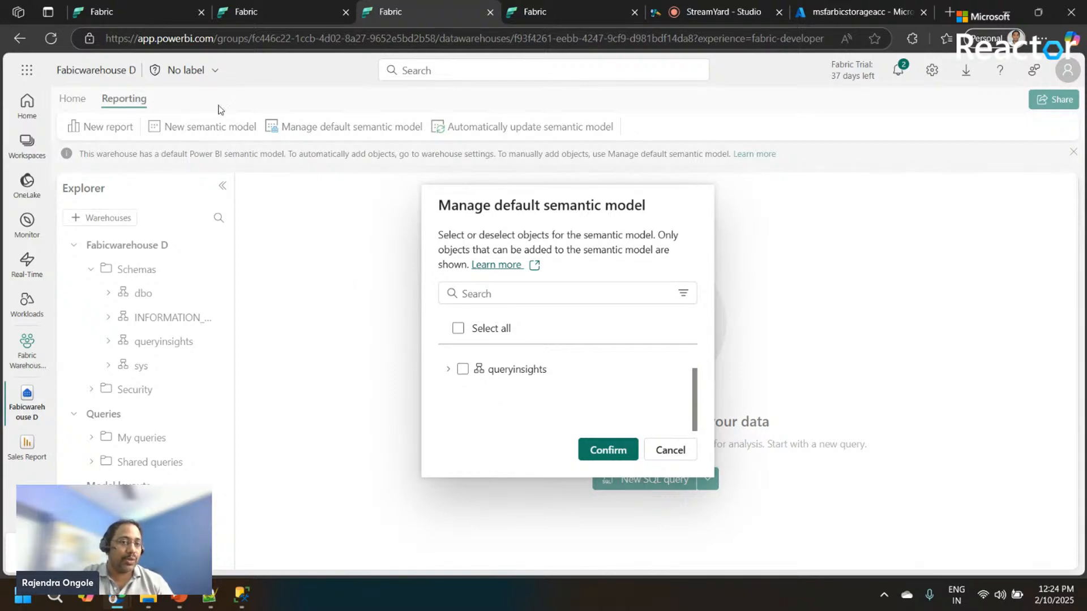
click(684, 451)
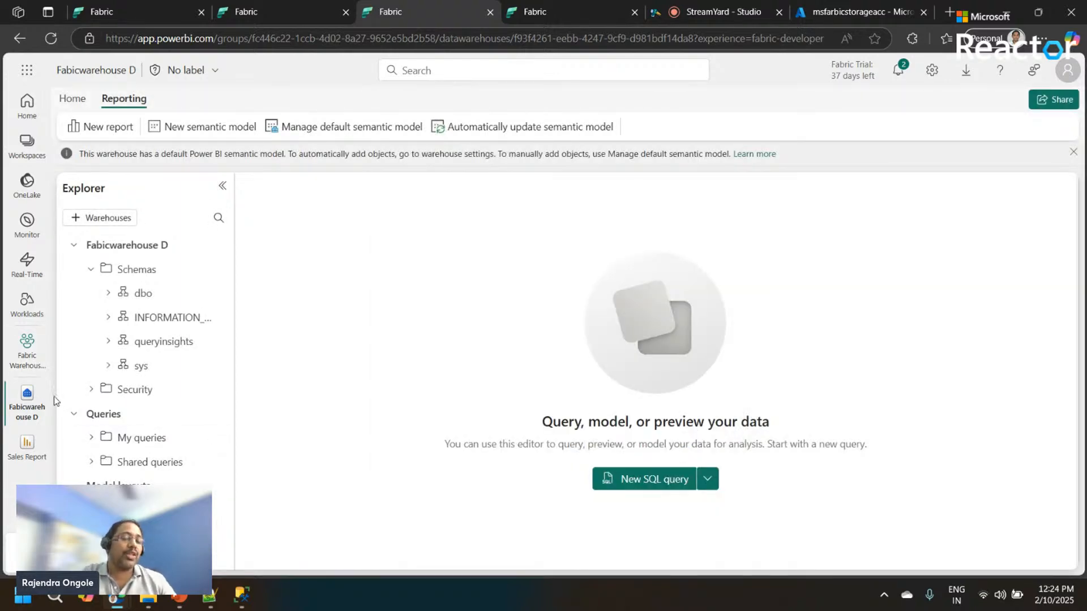
View the details of the Sales Report Sm semantic model from the workspace, and return to the Fabric Warehouse Demo items
click(27, 352)
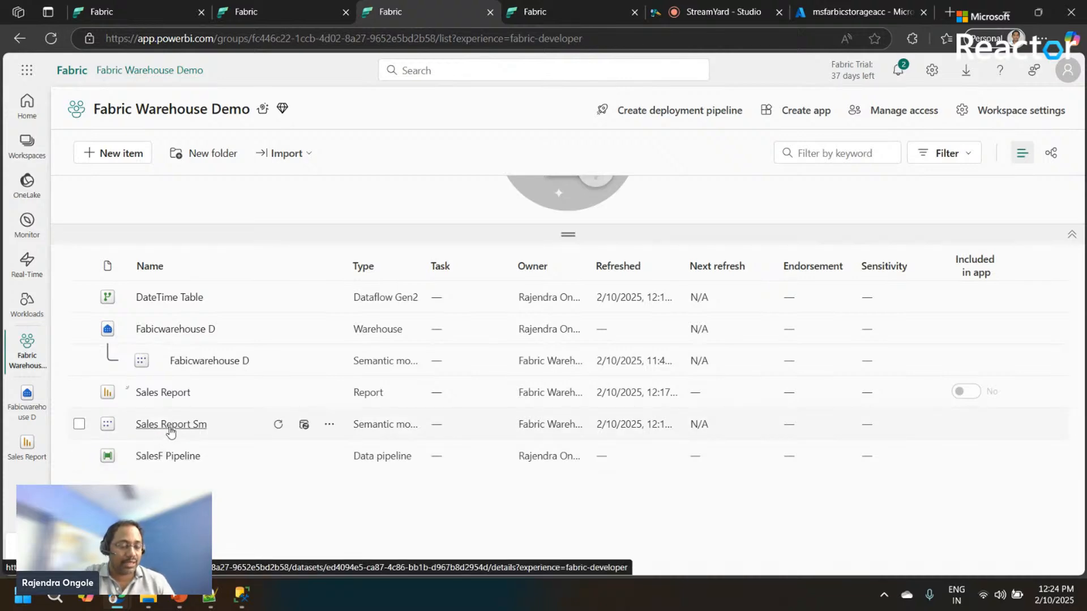
click(171, 425)
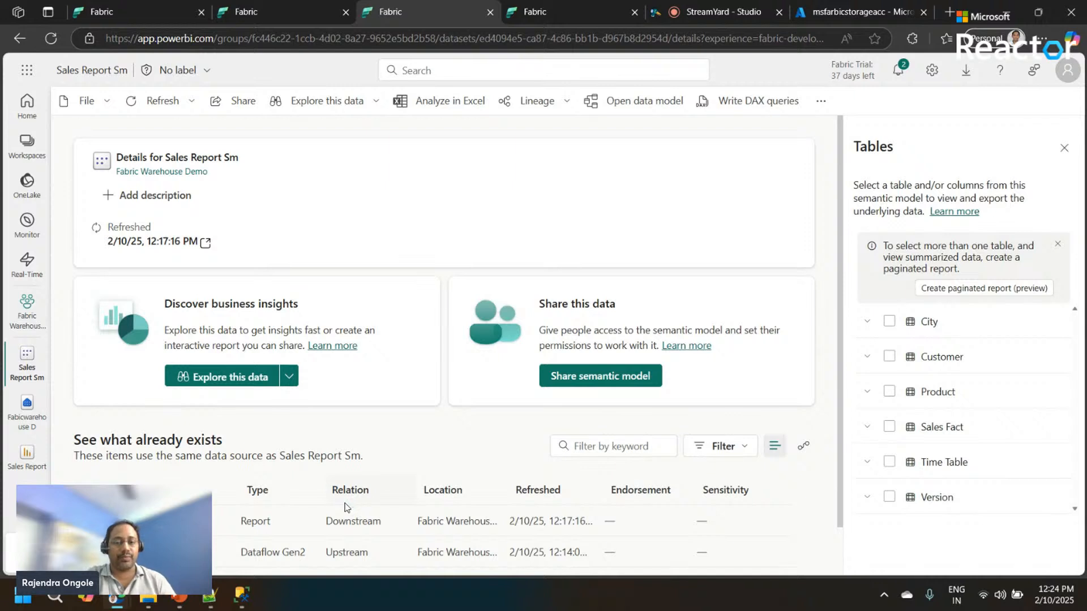
mouse_move(184, 600)
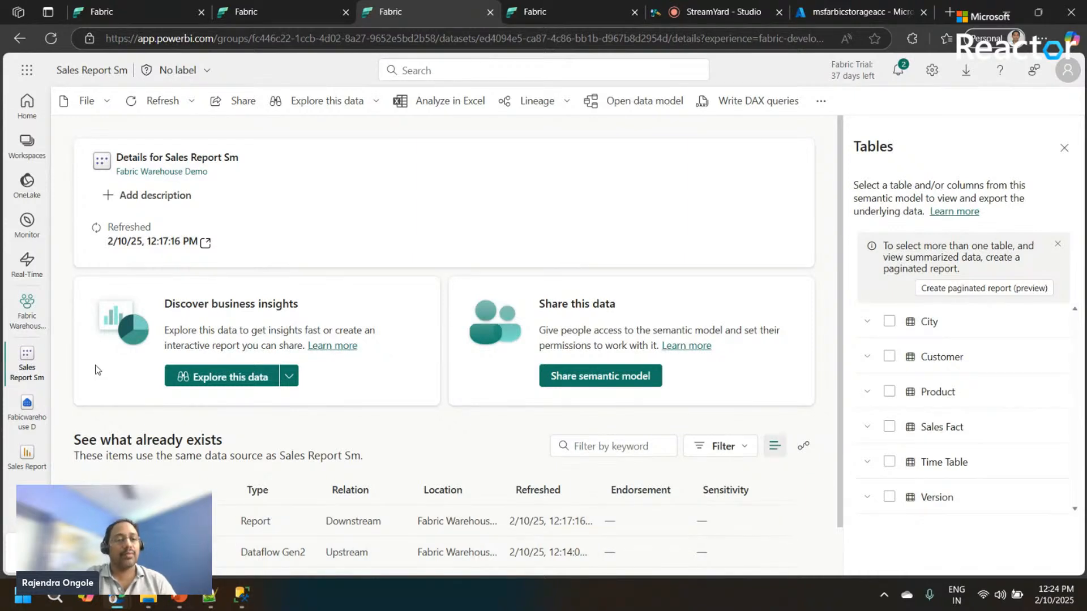
click(25, 322)
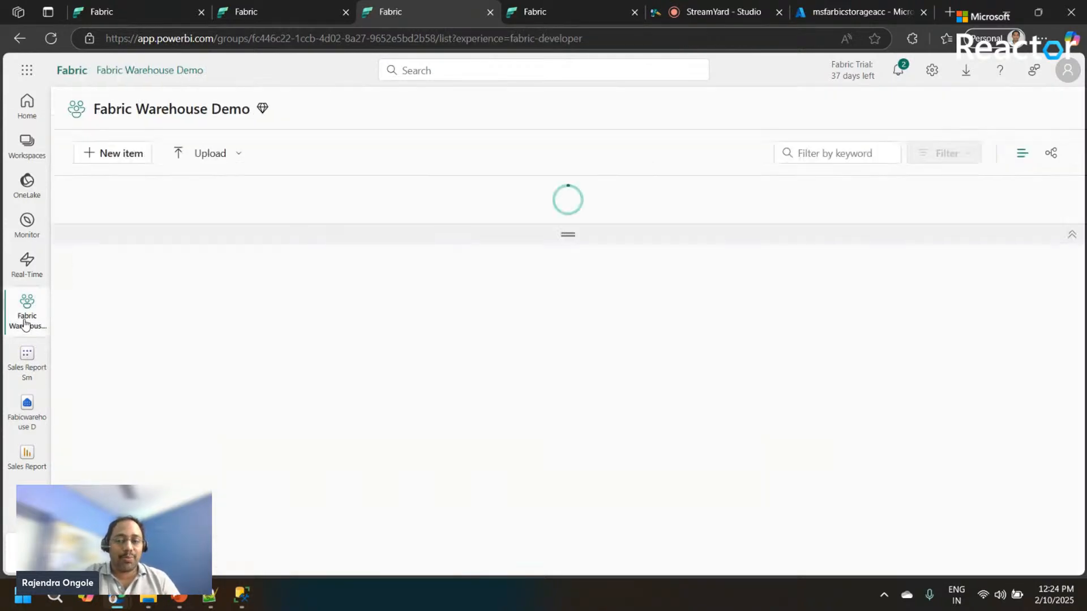